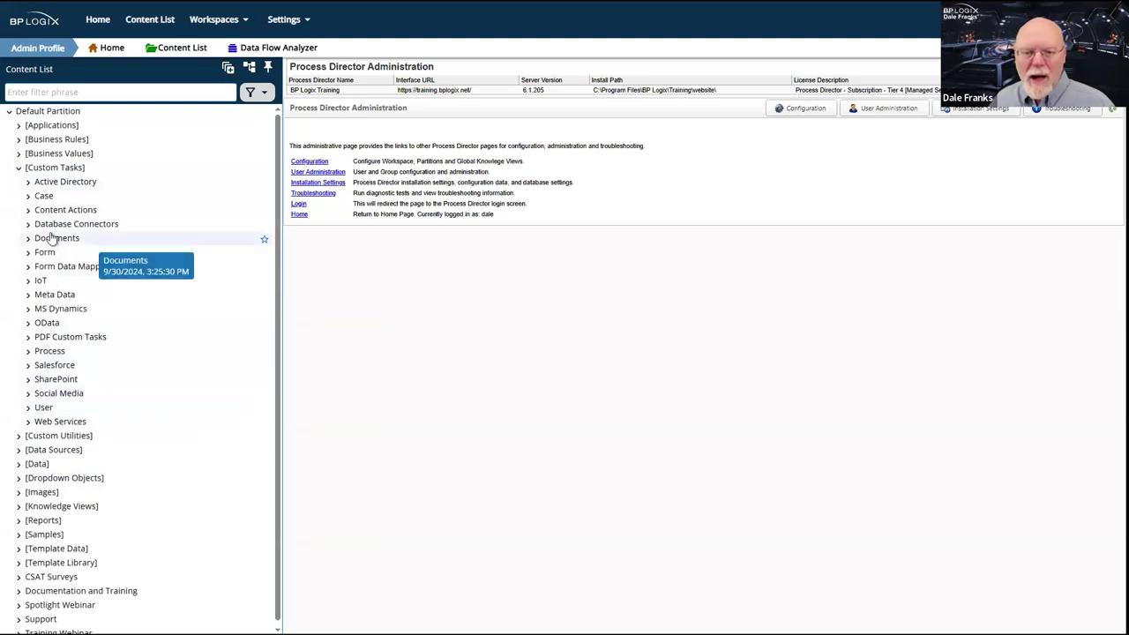
# - Examine the Fill Fields from Active Directory configuration form in the Active Directory custom tasks folder and close it without changes
pyautogui.click(28, 183)
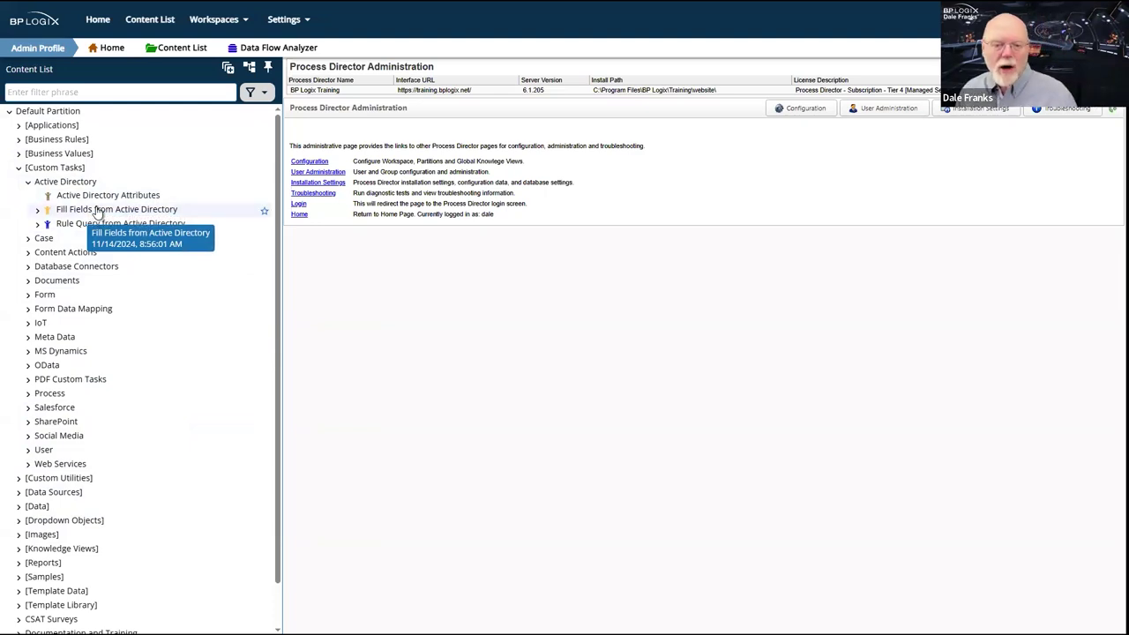
pyautogui.click(99, 213)
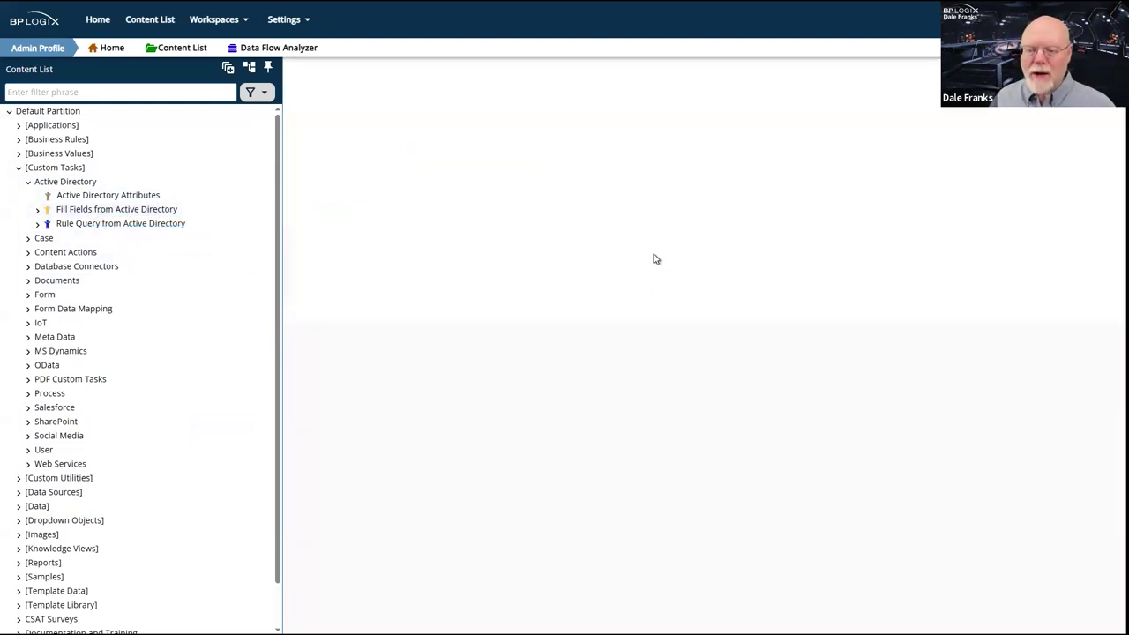
pyautogui.moveTo(1059, 99)
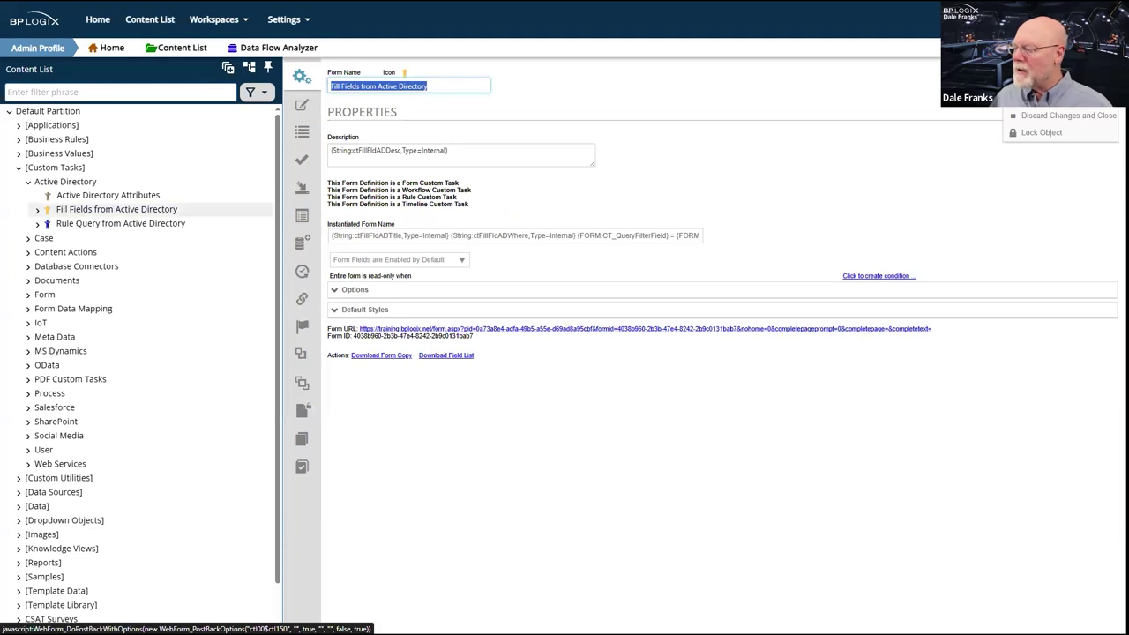
pyautogui.click(894, 272)
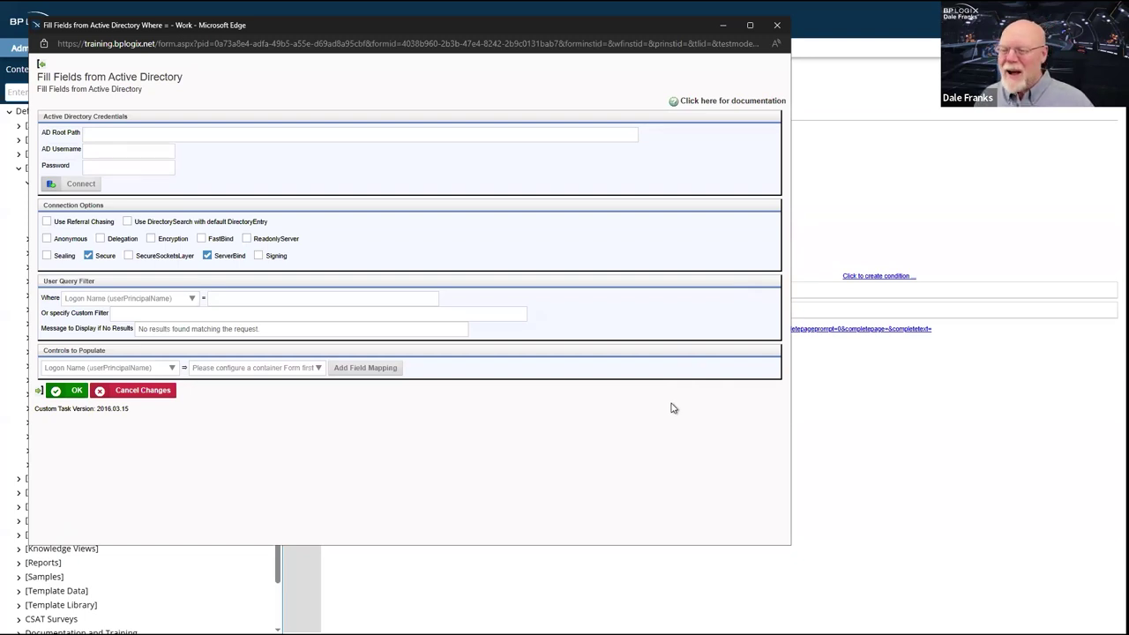
pyautogui.click(775, 28)
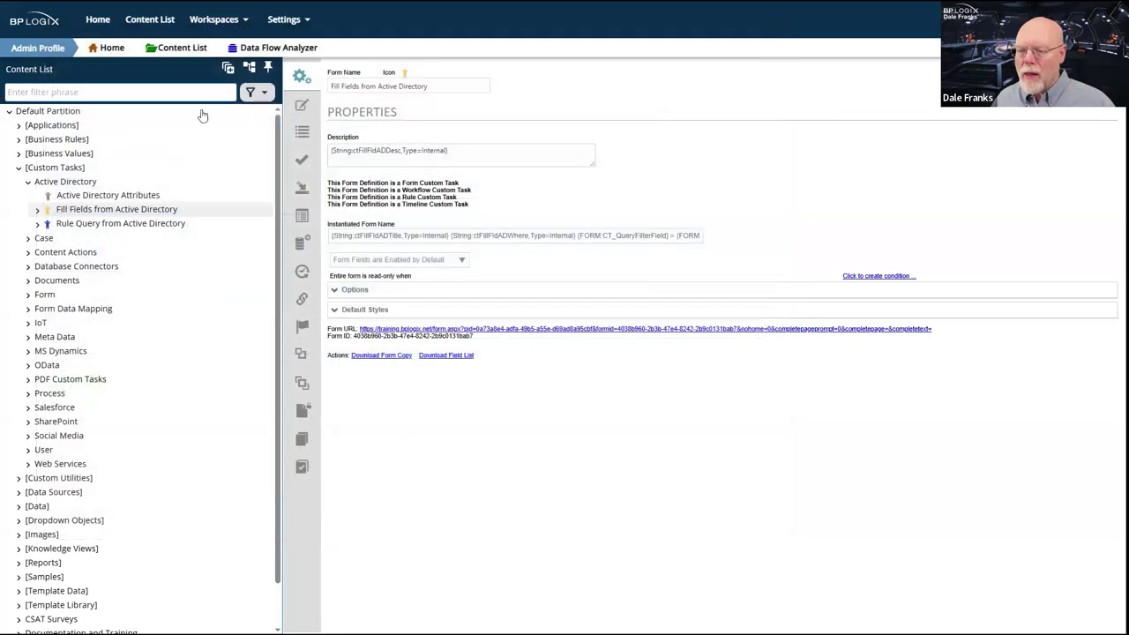
# - Examine the Rule Query from Active Directory form, including its custom filter option, and collapse the Active Directory folder after closing the form
pyautogui.click(64, 228)
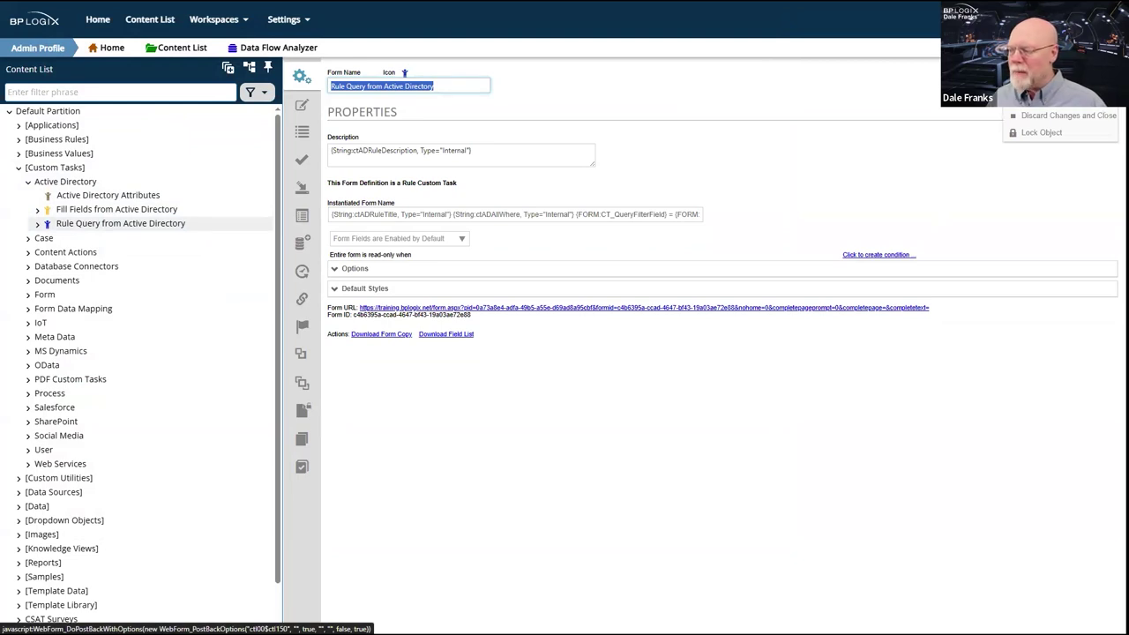
pyautogui.click(781, 308)
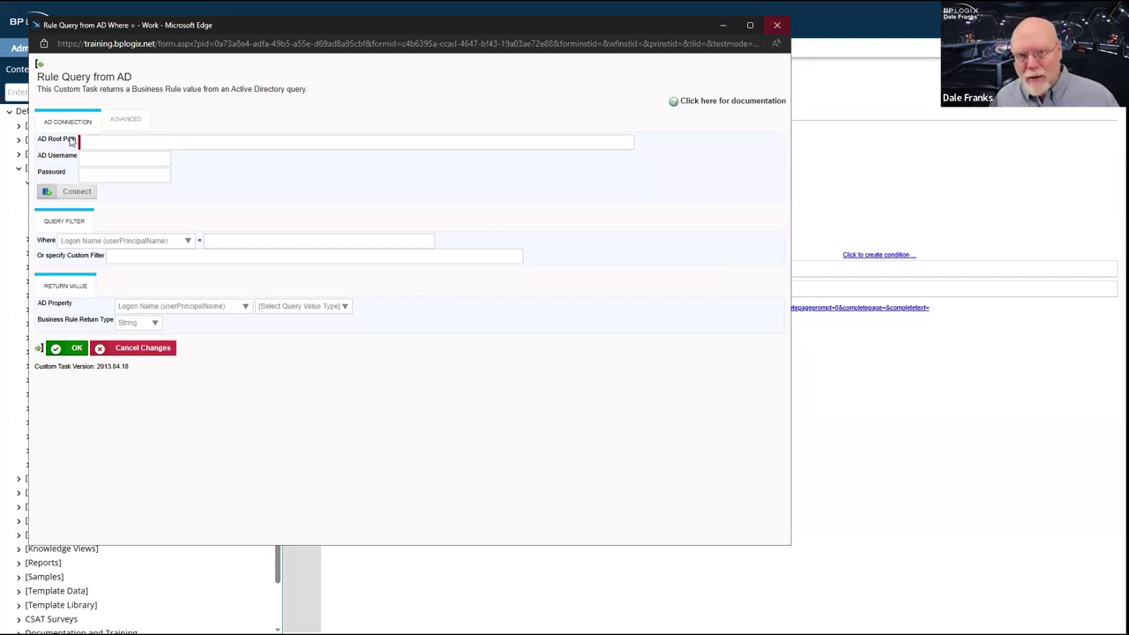
pyautogui.moveTo(51, 258); pyautogui.dragTo(108, 264)
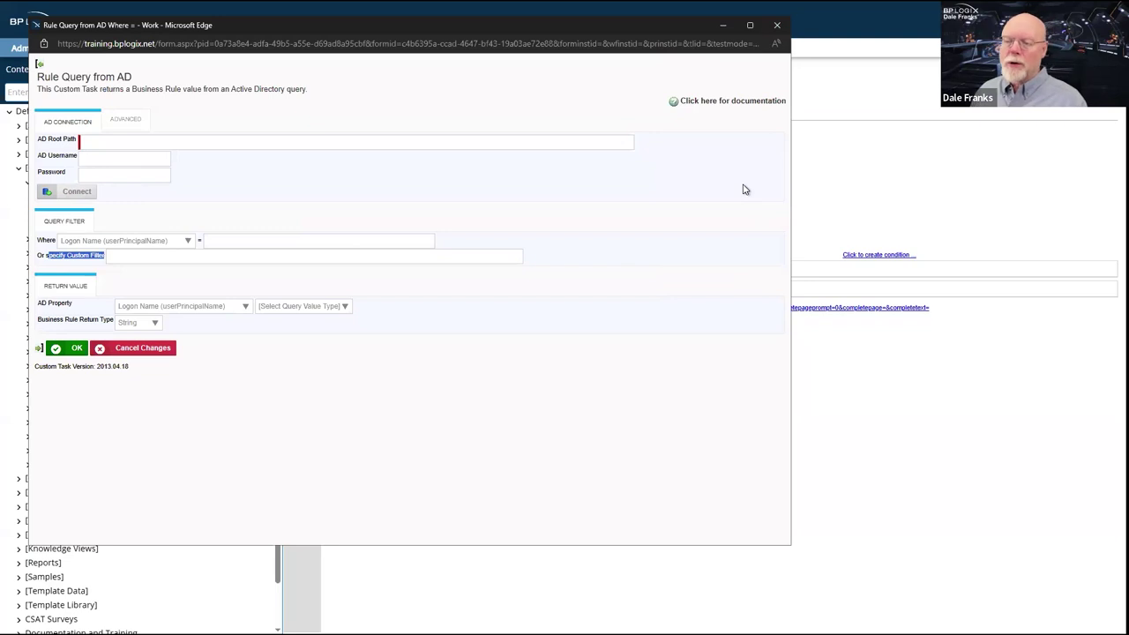
pyautogui.click(779, 28)
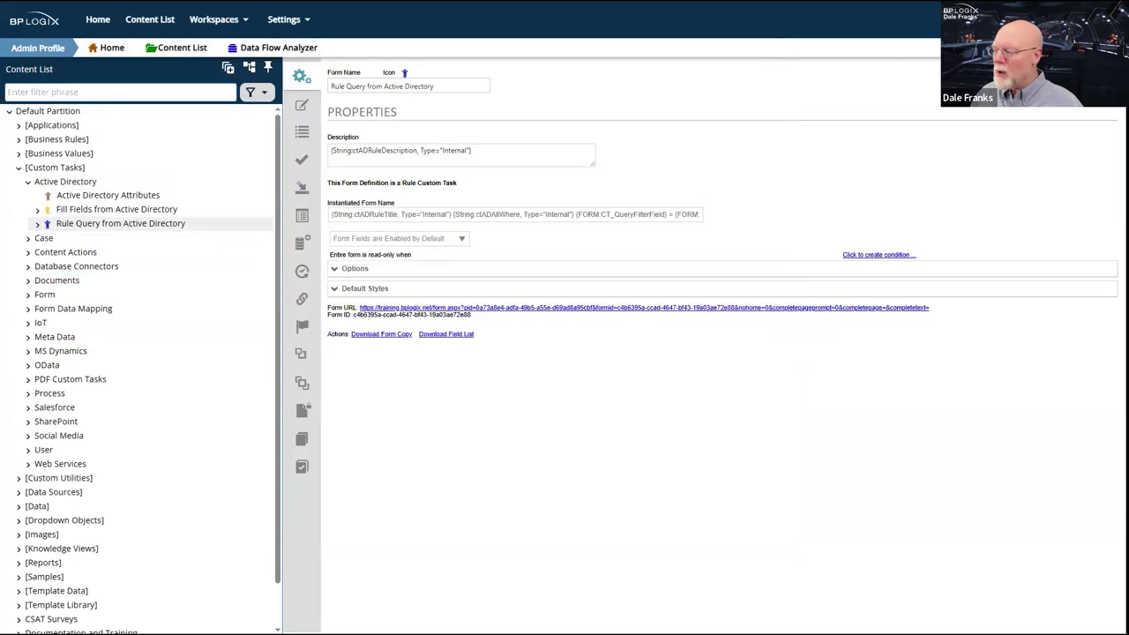
pyautogui.click(28, 182)
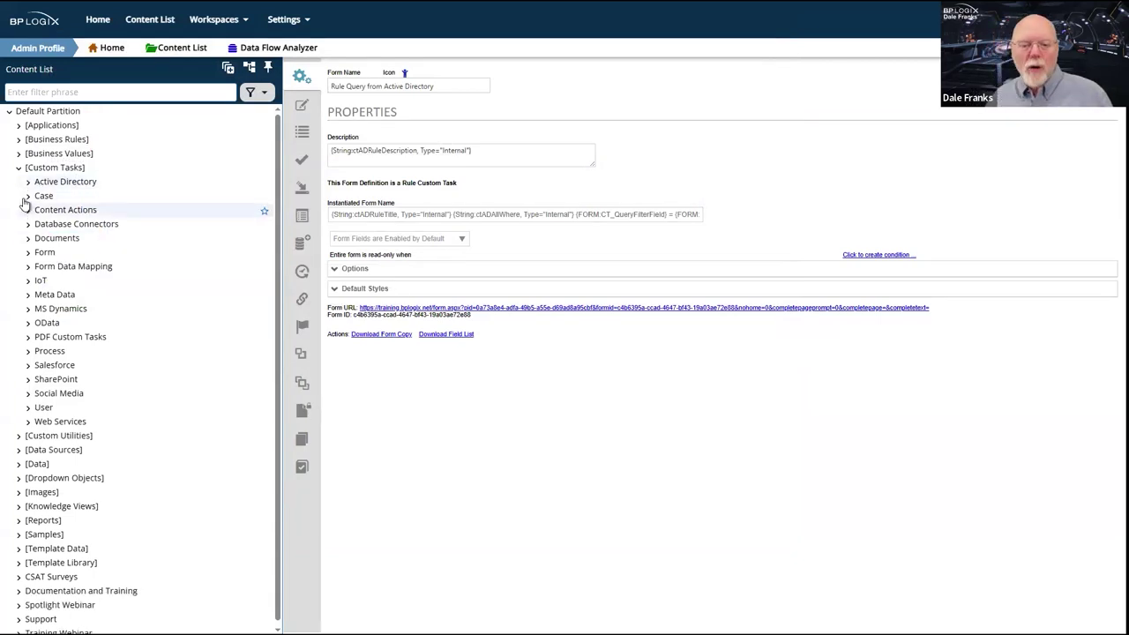
# - Examine the Copy Case custom task's options form in the Case folder and close it without changes
pyautogui.click(27, 197)
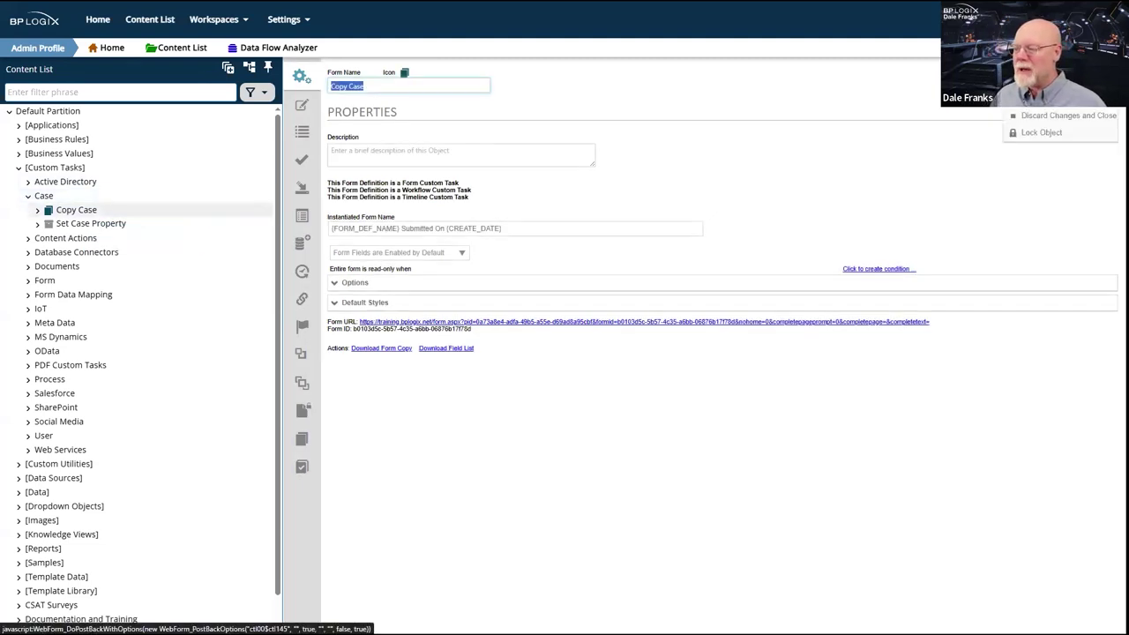
pyautogui.click(917, 321)
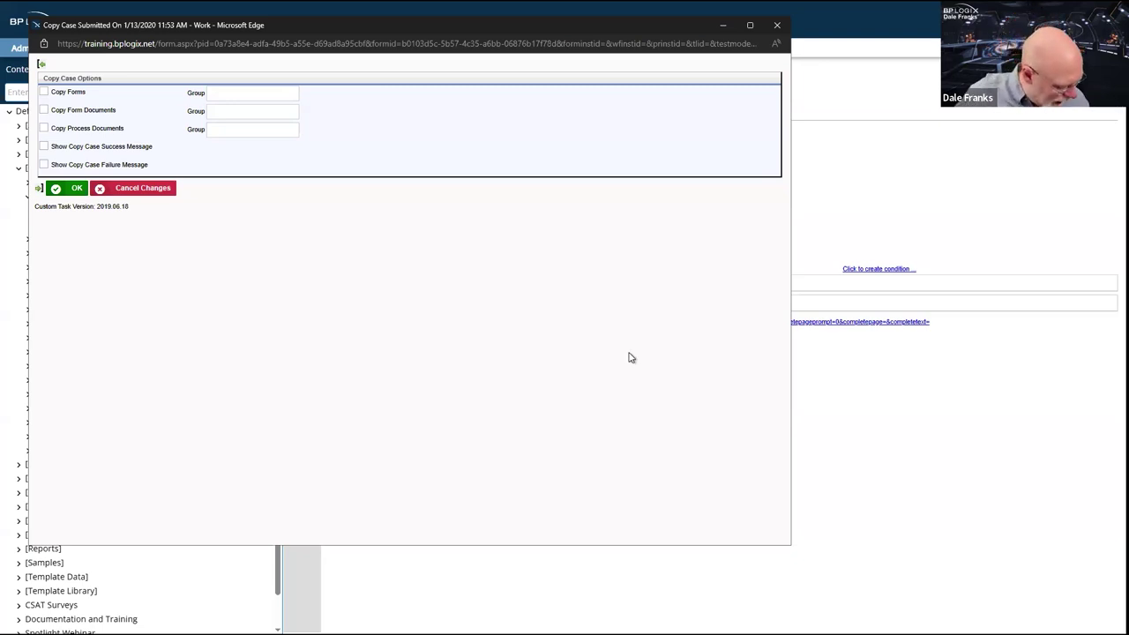
pyautogui.click(780, 28)
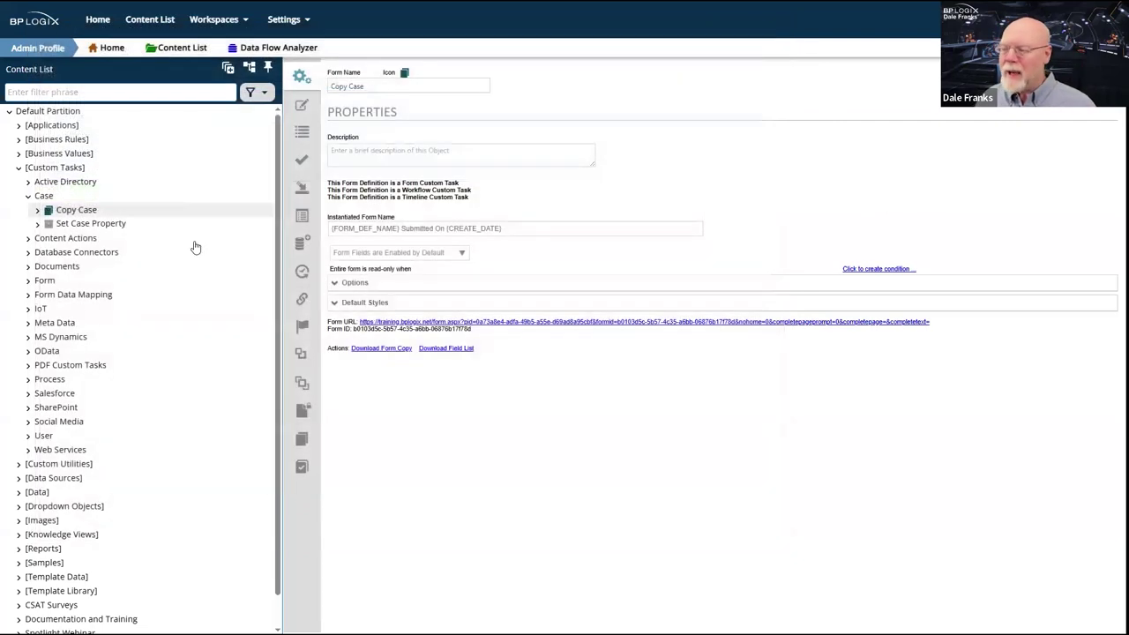
# - Examine the Set Case Property configuration form, close it without changes, and collapse the Case folder
pyautogui.click(106, 228)
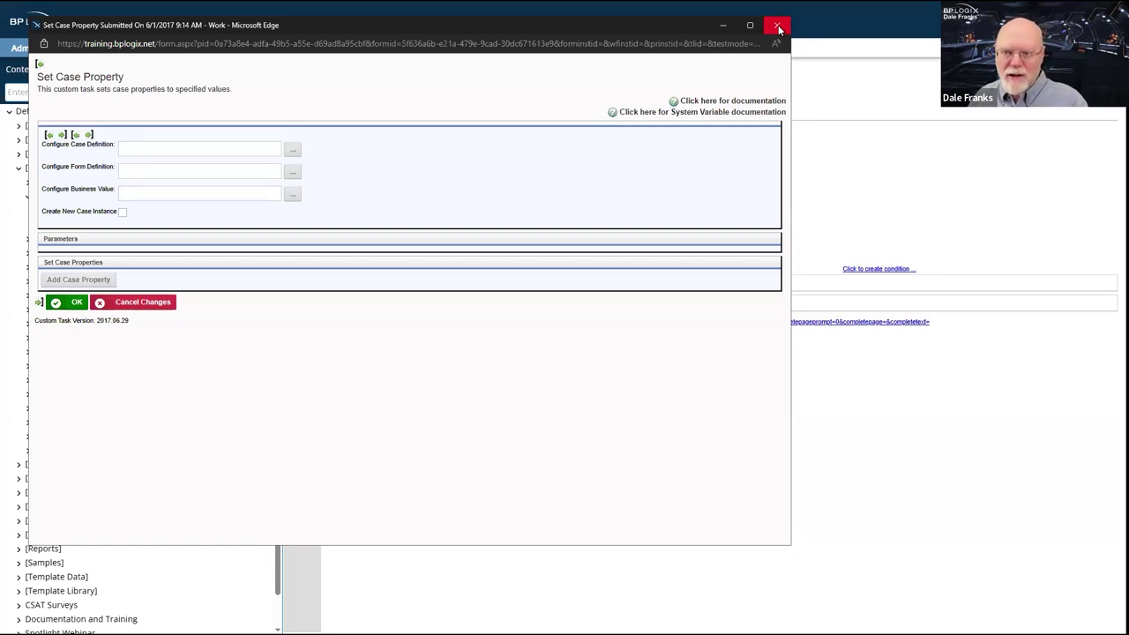
pyautogui.click(777, 26)
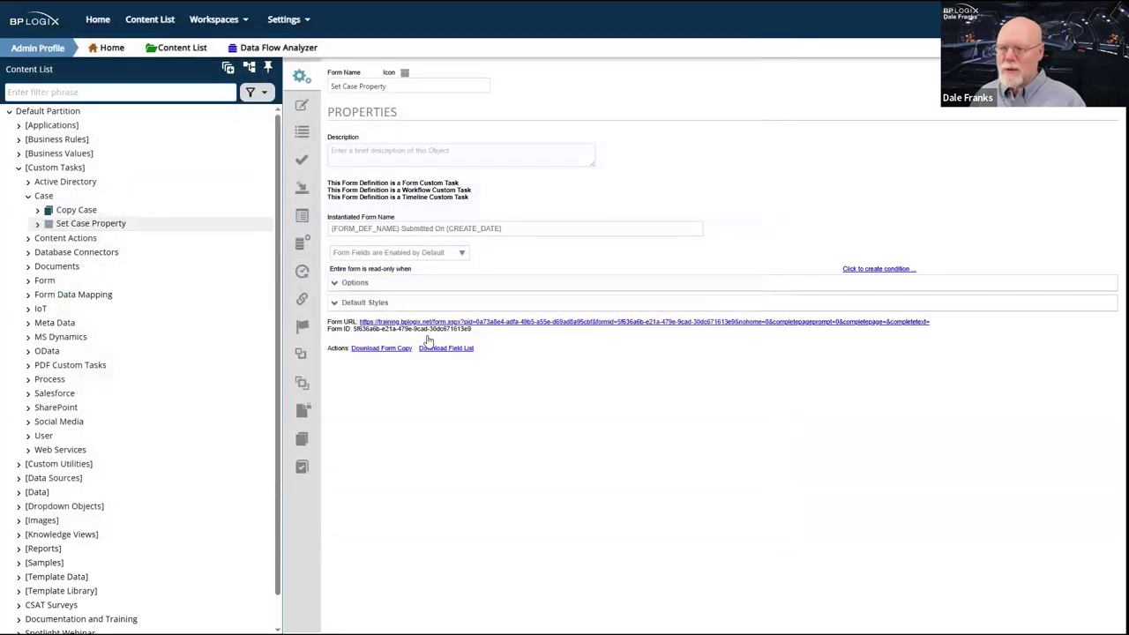
pyautogui.click(29, 197)
# - Examine the Attach Document form under Content Actions, choosing the file by Content List Path to view its path field, and close it unsaved
pyautogui.click(28, 211)
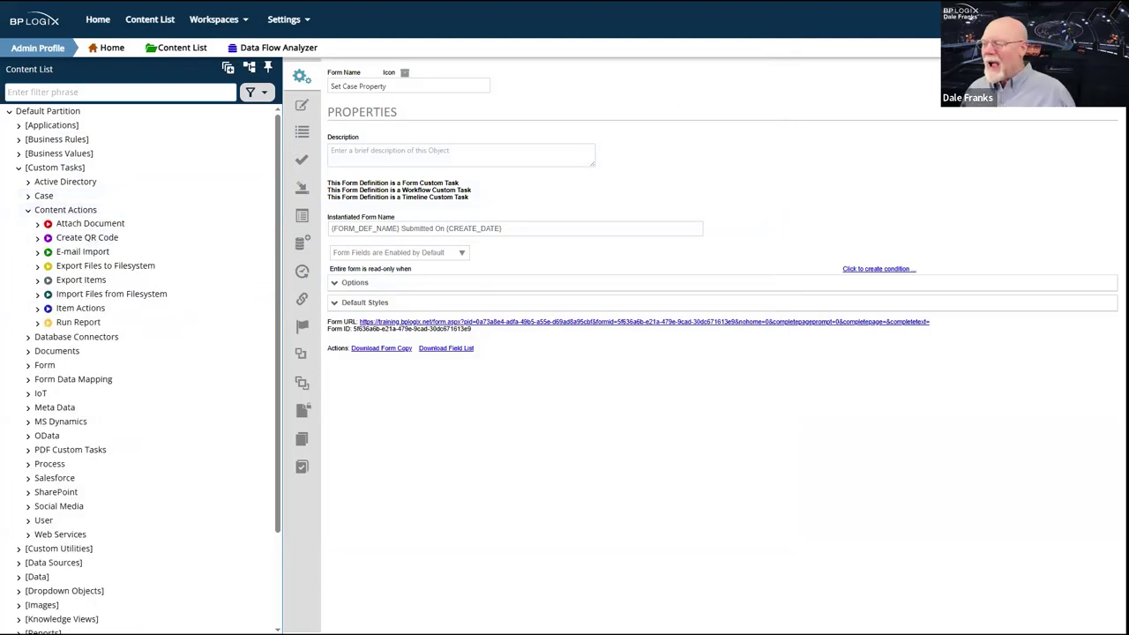
pyautogui.click(91, 224)
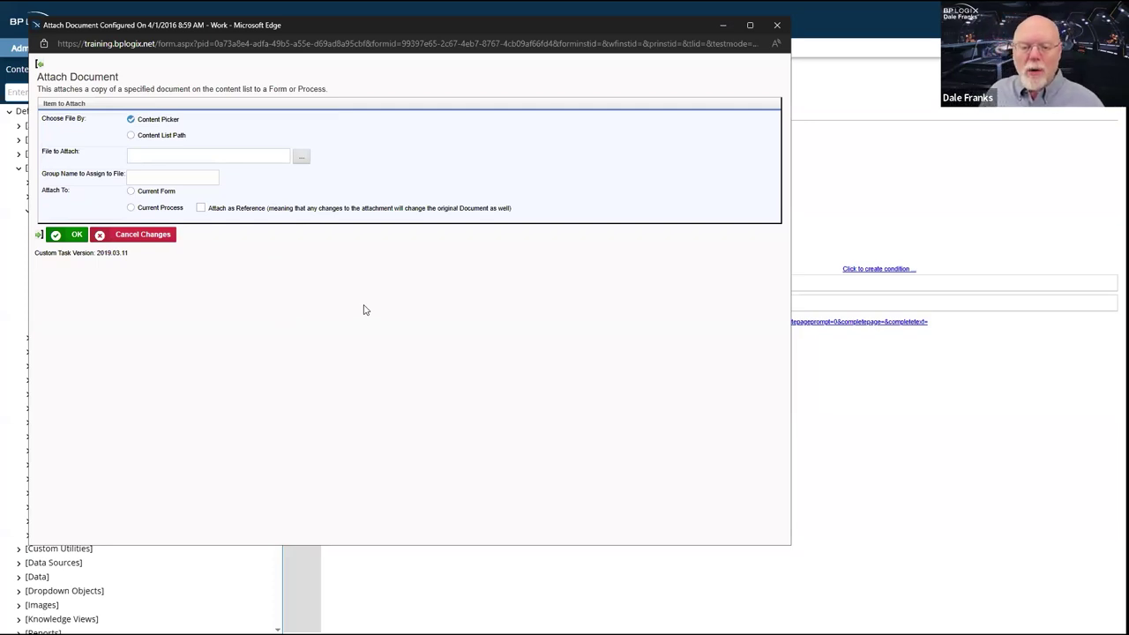
pyautogui.click(132, 135)
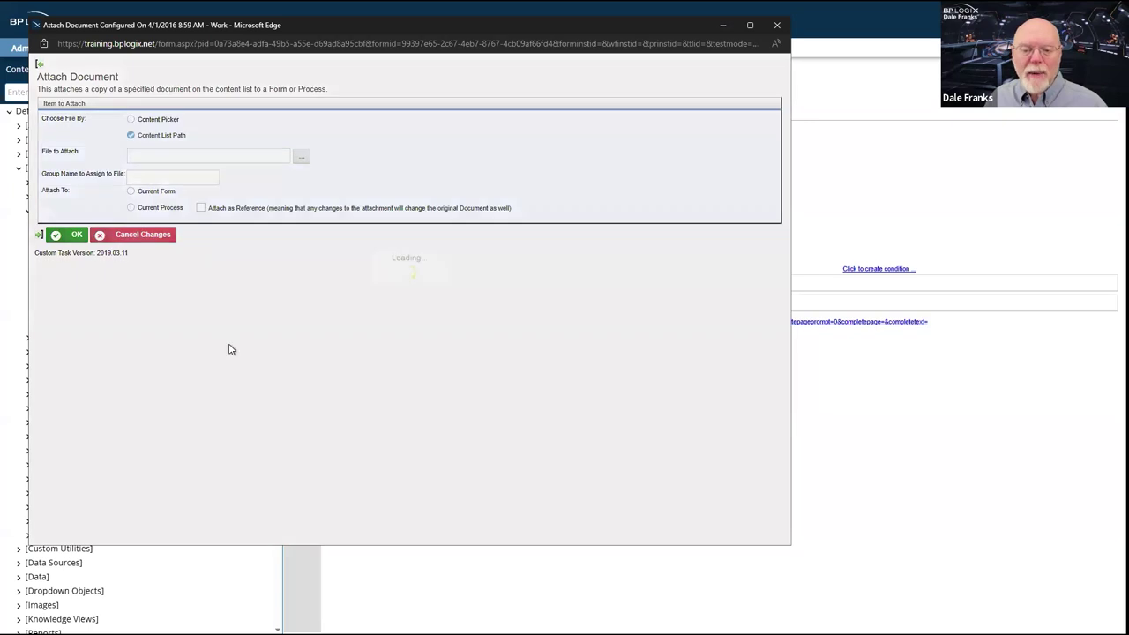
pyautogui.click(251, 155)
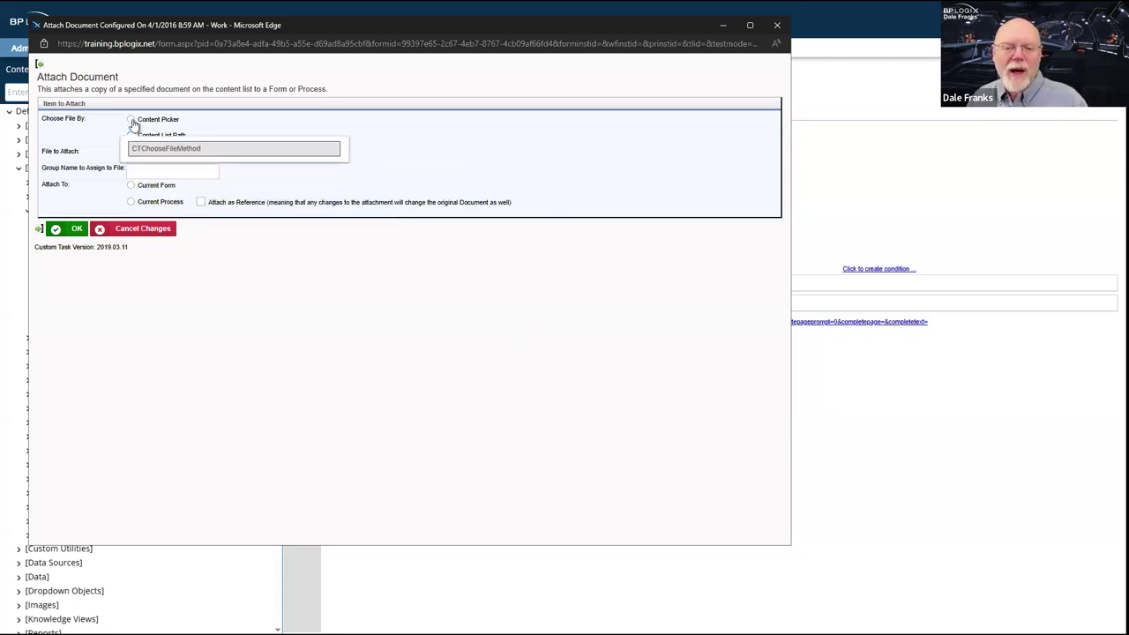
pyautogui.click(131, 135)
pyautogui.click(159, 154)
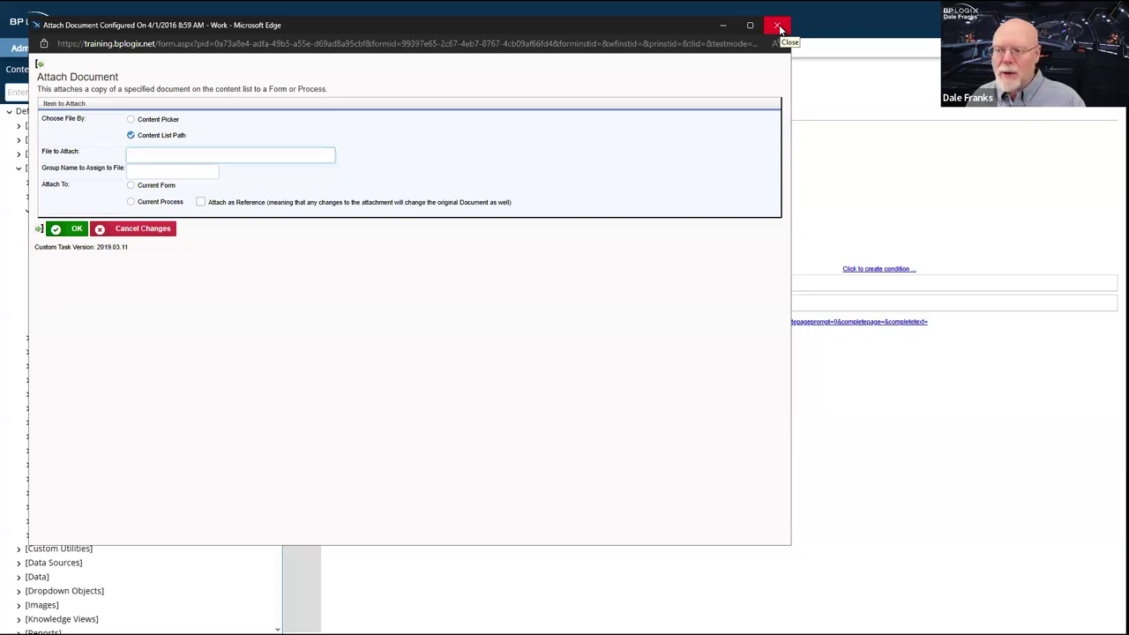
pyautogui.click(778, 27)
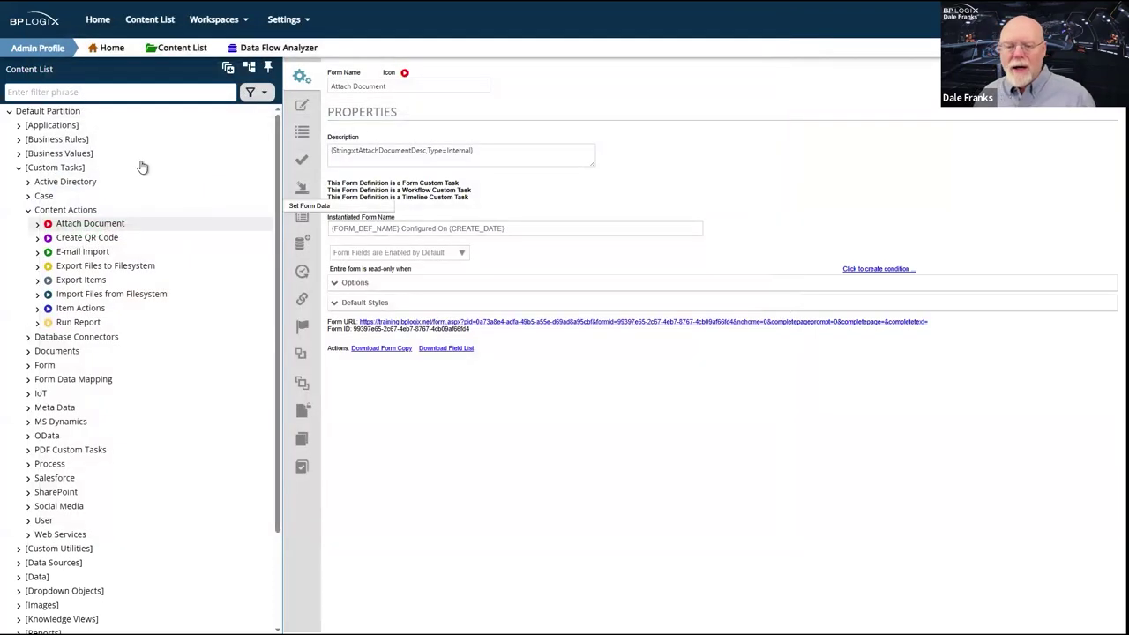
# - Examine the Create QR Code form and the E-mail Import form's source e-mail data options, closing each without changes
pyautogui.click(83, 237)
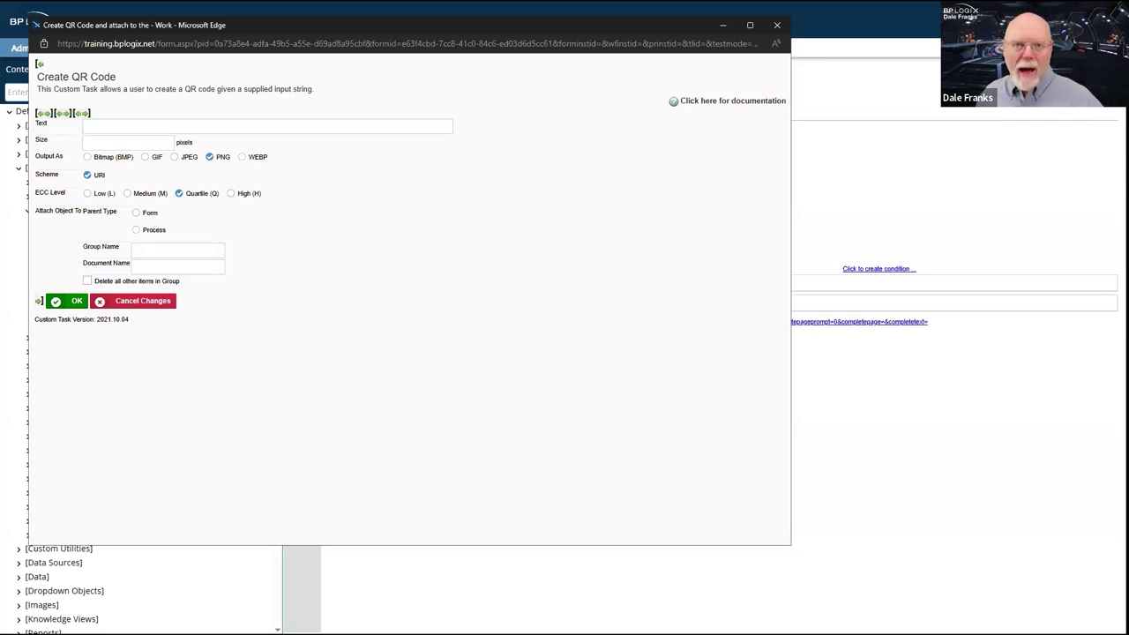
pyautogui.click(778, 27)
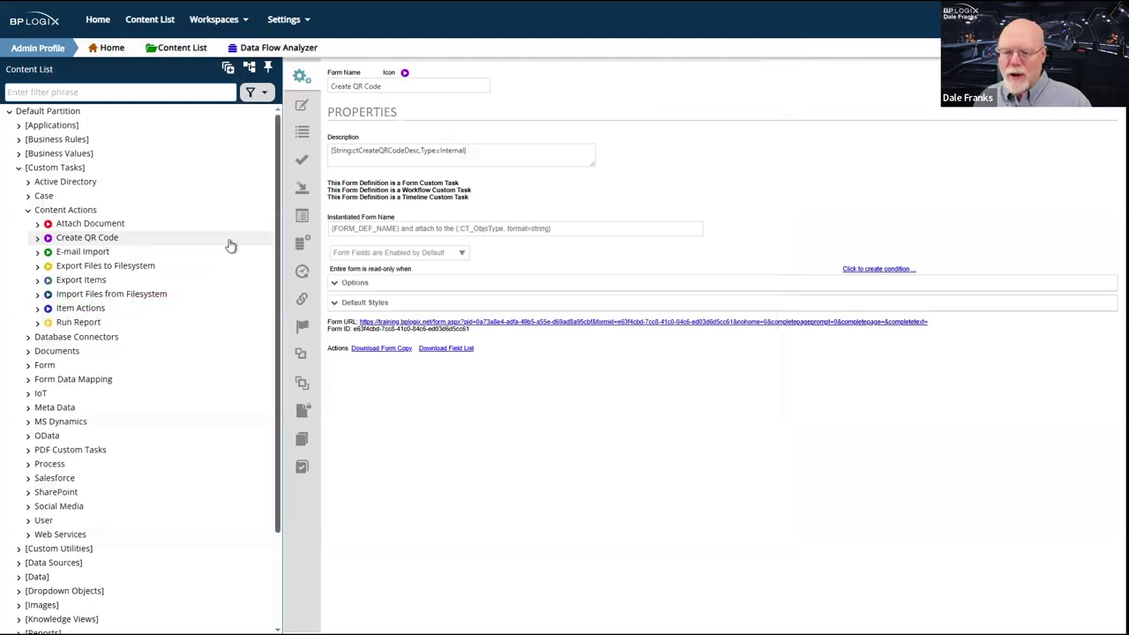
pyautogui.click(82, 253)
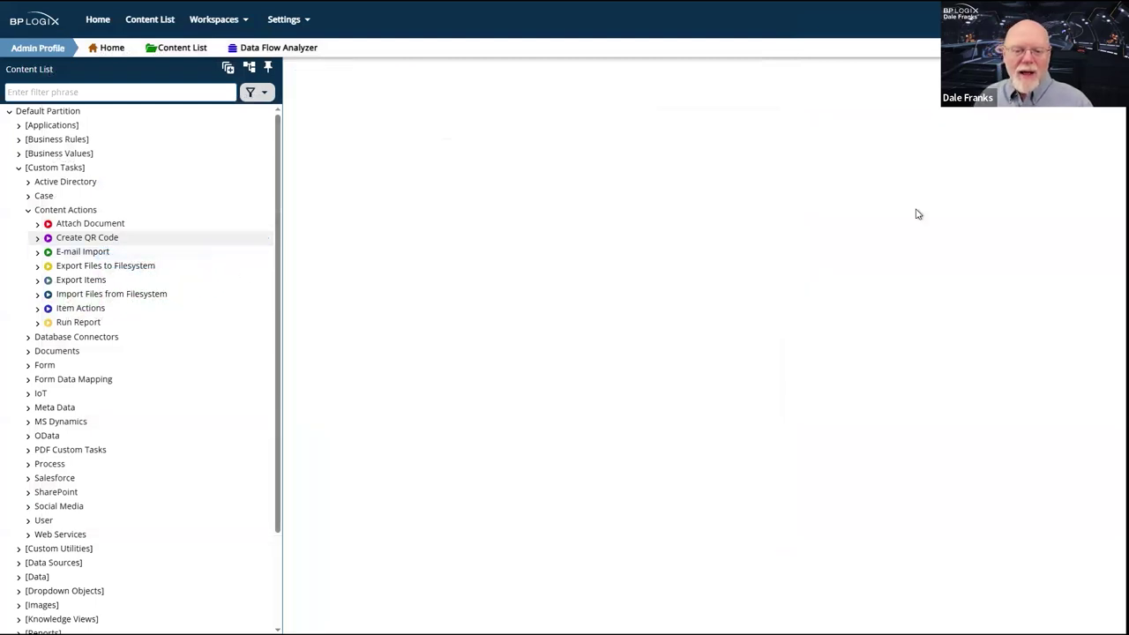
pyautogui.moveTo(1068, 99)
pyautogui.click(302, 77)
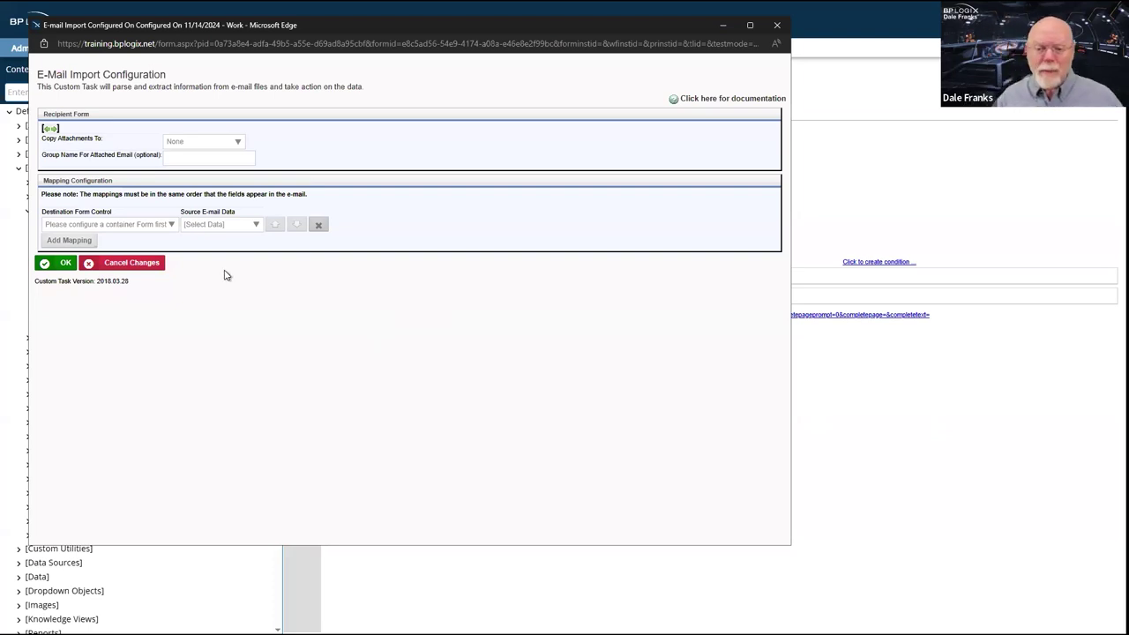
pyautogui.click(221, 226)
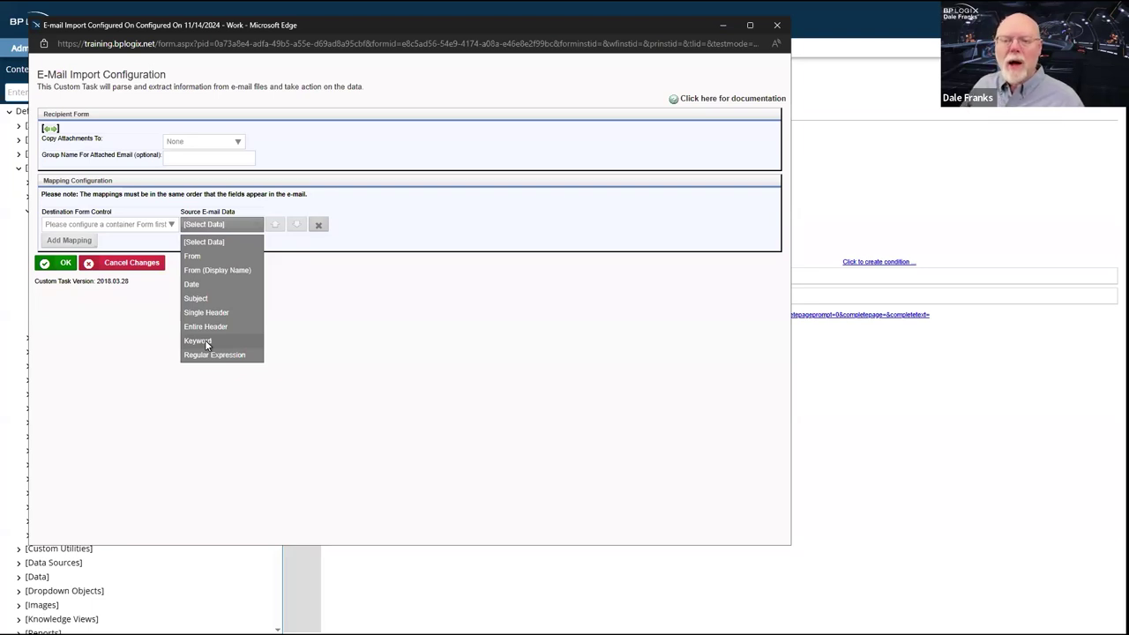
pyautogui.click(777, 28)
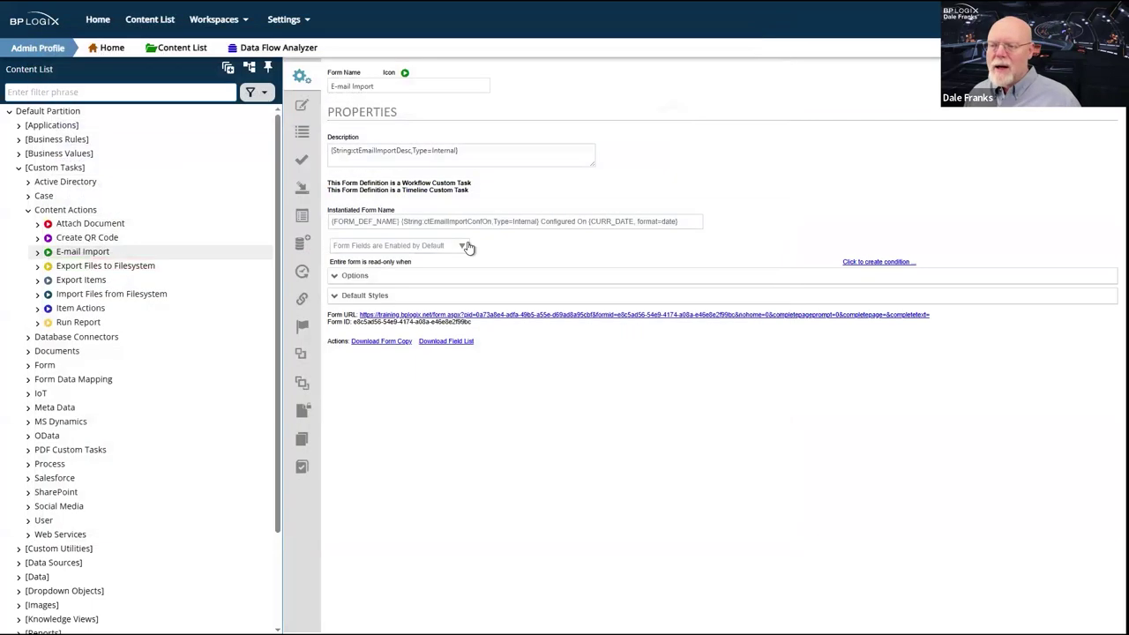
# - Compare the definition properties of the Export Files to Filesystem and Export Items custom tasks
pyautogui.click(124, 266)
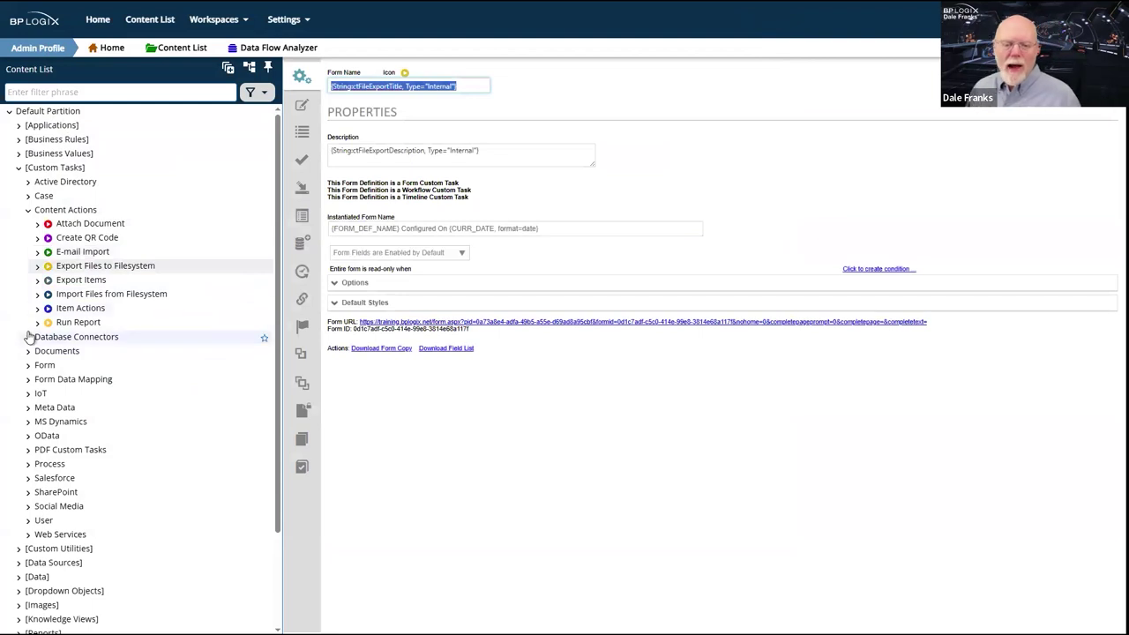
pyautogui.click(86, 281)
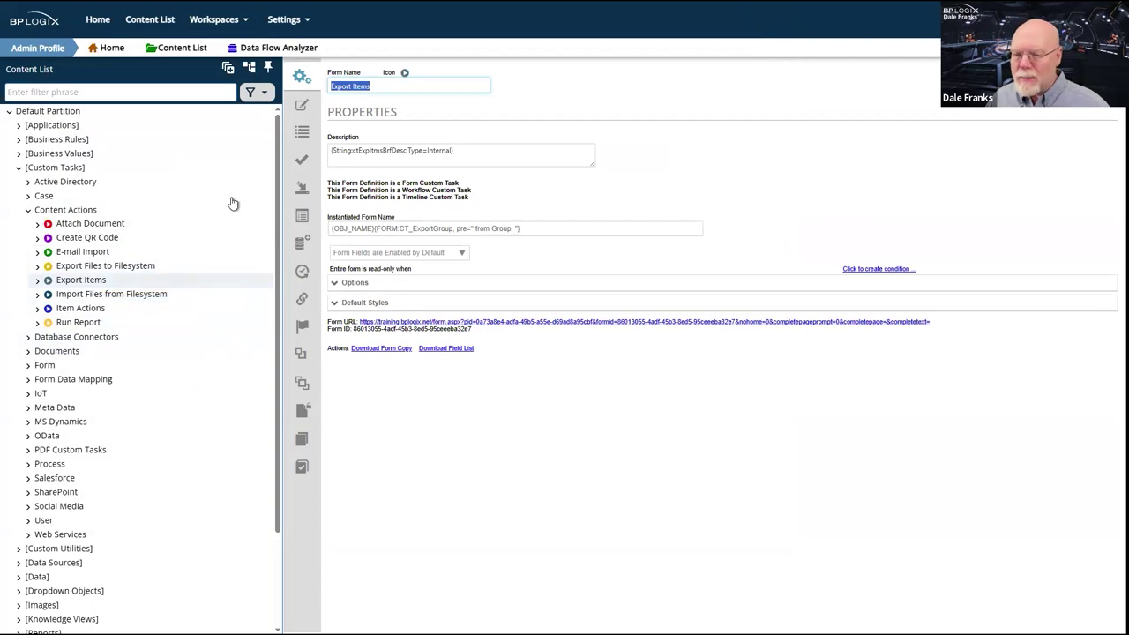
pyautogui.click(75, 268)
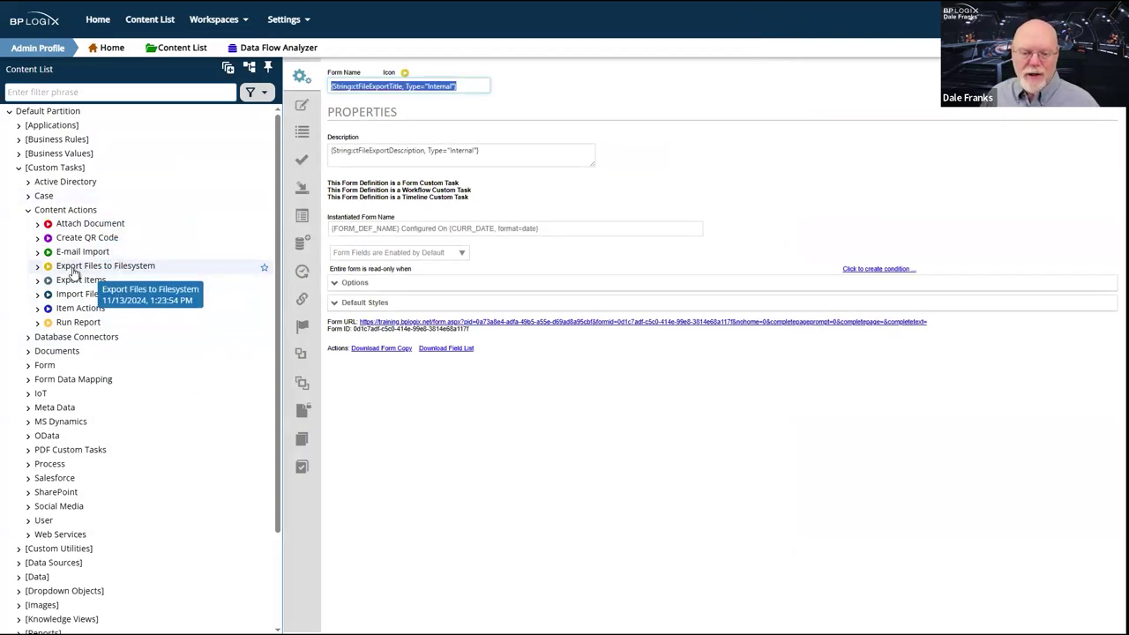
# - Open the Export Items configuration form, move its window clear of the content list, and highlight its custom task version
pyautogui.click(79, 282)
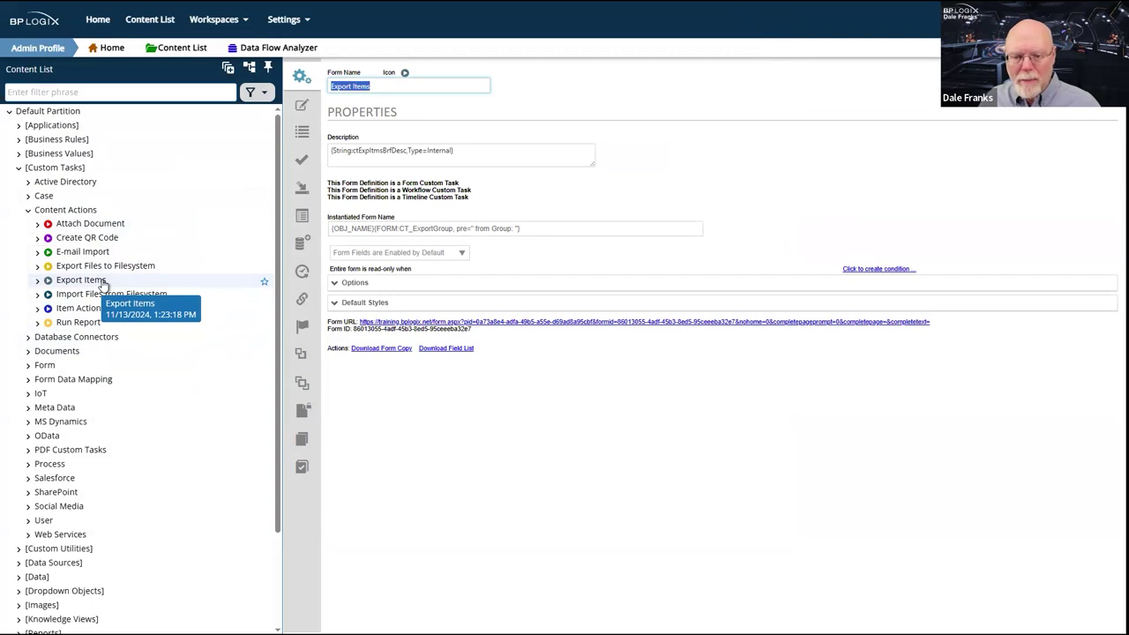
pyautogui.click(1090, 97)
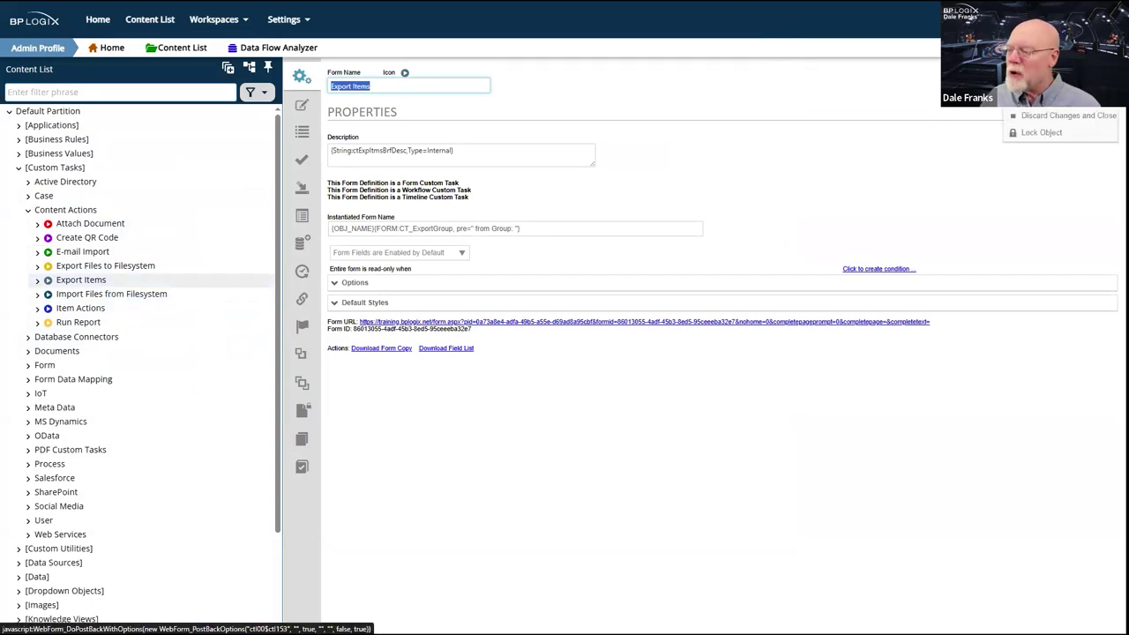
pyautogui.click(768, 322)
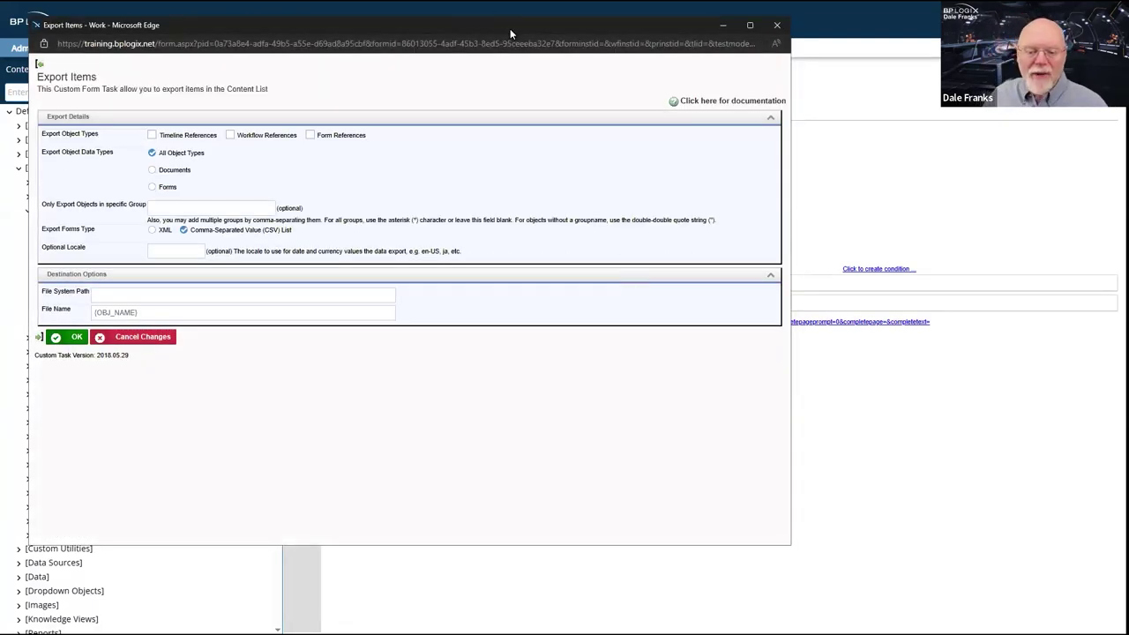
pyautogui.moveTo(510, 29); pyautogui.dragTo(730, 93)
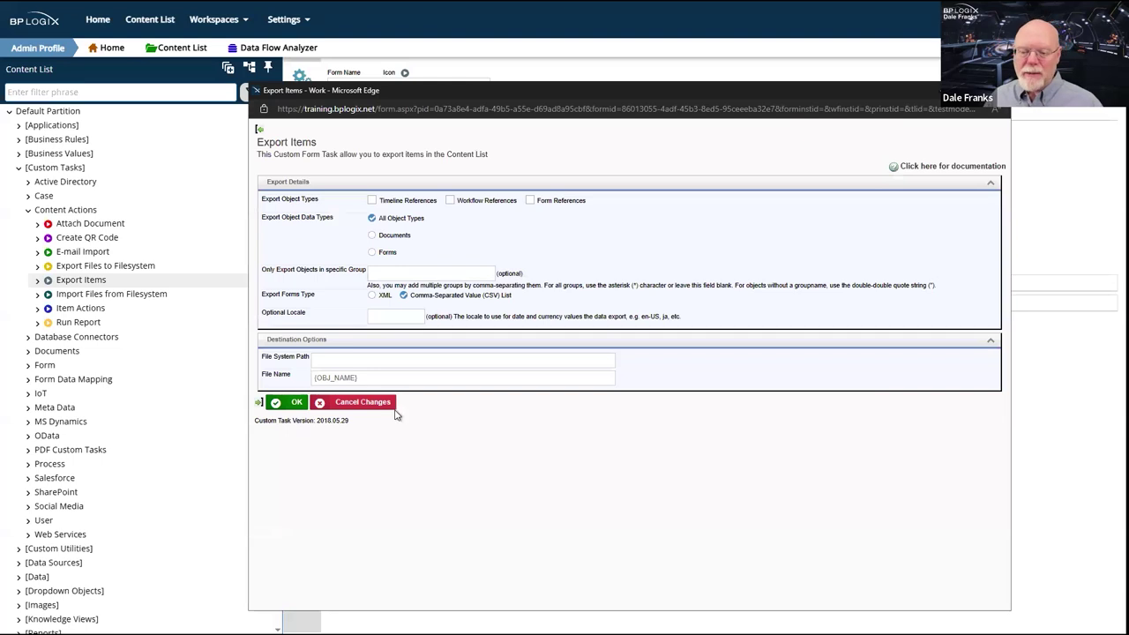
pyautogui.moveTo(329, 422); pyautogui.dragTo(316, 425)
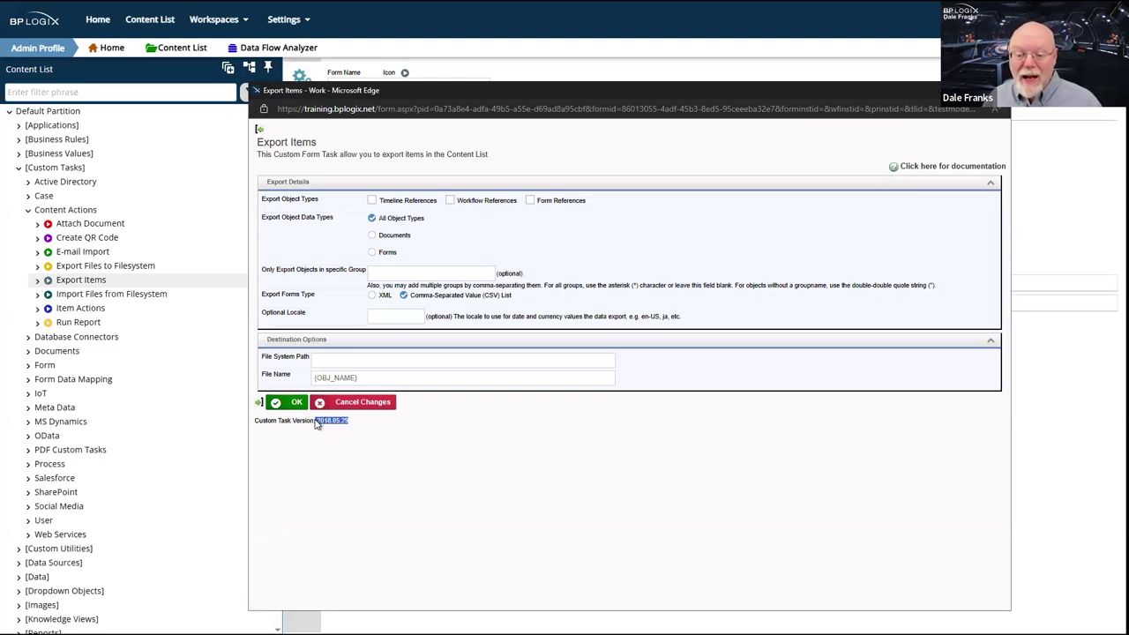
# - Close the Export Items form, open the Export Files to Filesystem configuration form, and move its window clear of the content list
pyautogui.click(410, 484)
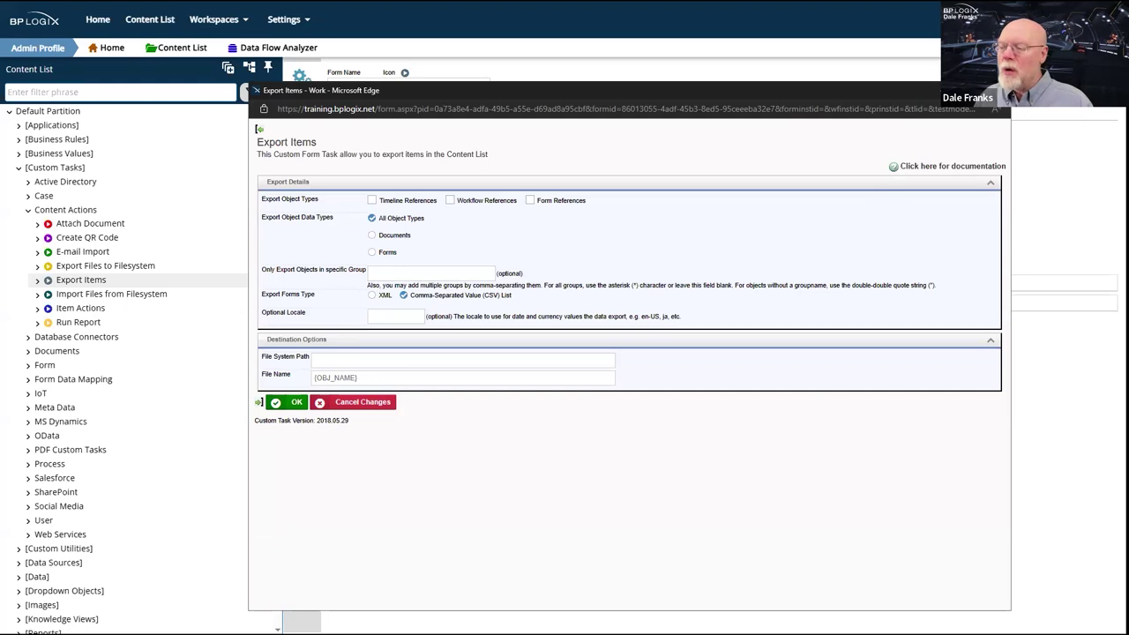
pyautogui.click(996, 90)
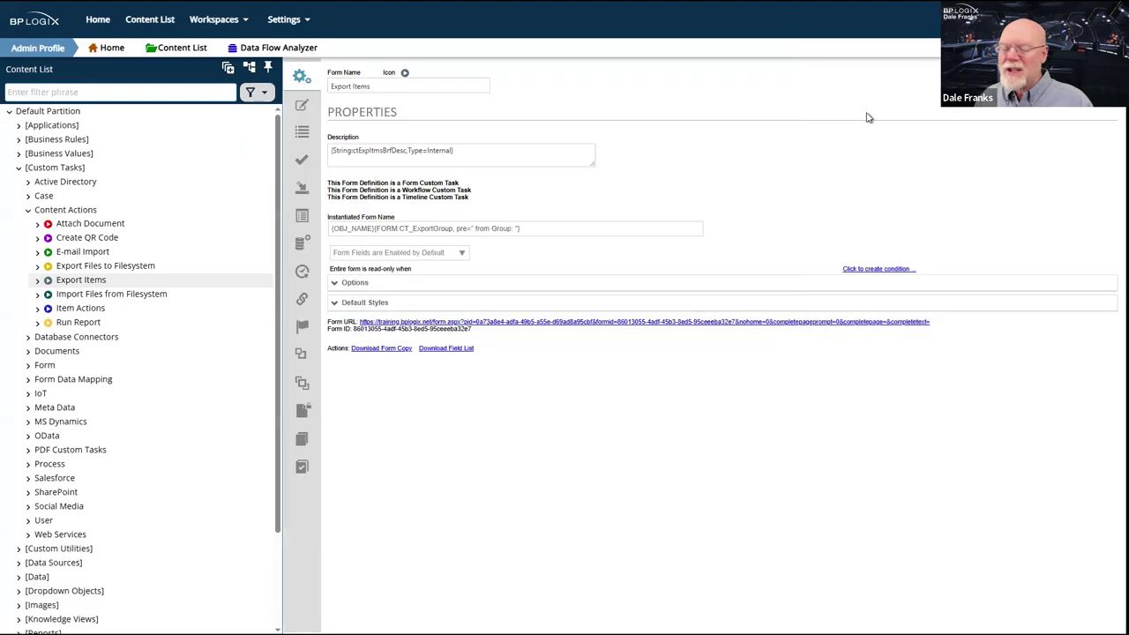
pyautogui.click(78, 267)
pyautogui.moveTo(1067, 99)
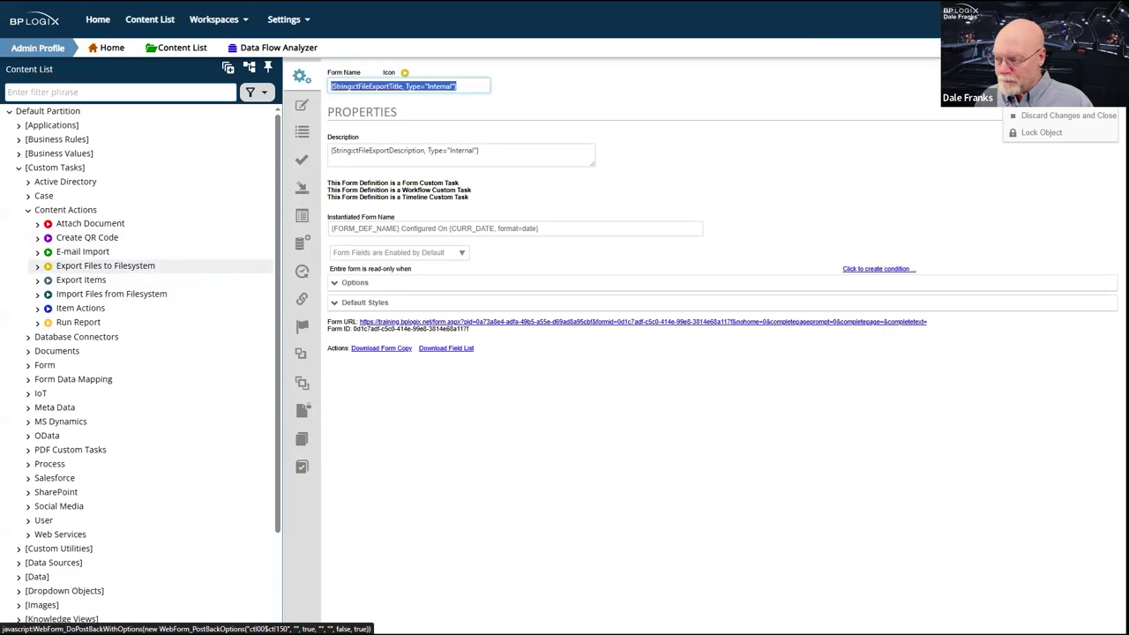
pyautogui.click(828, 319)
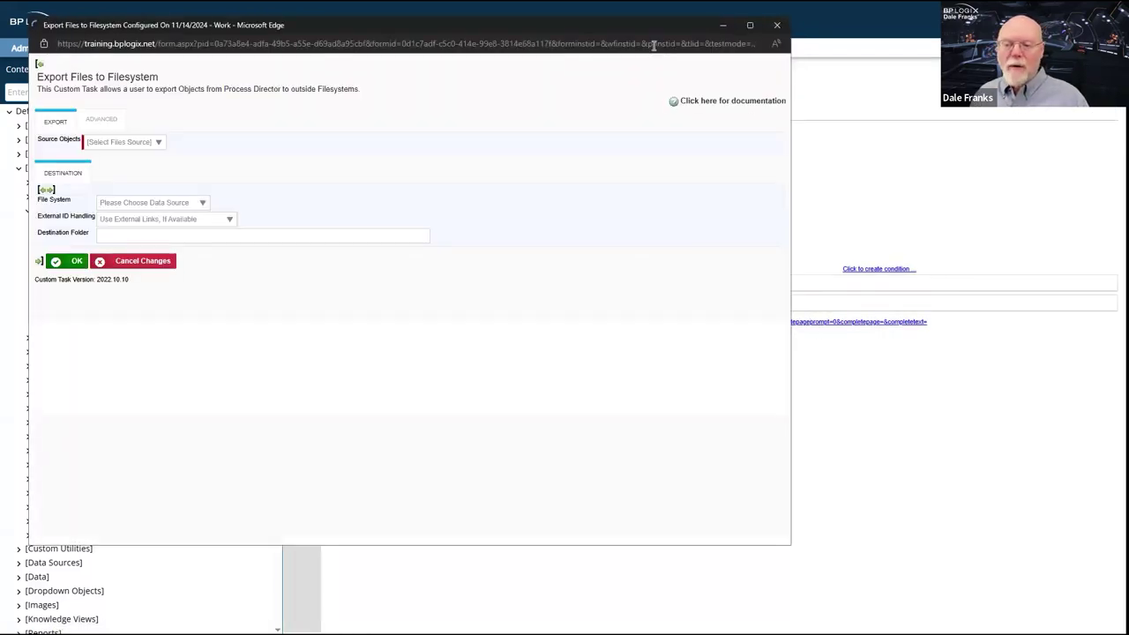
pyautogui.moveTo(645, 30); pyautogui.dragTo(866, 97)
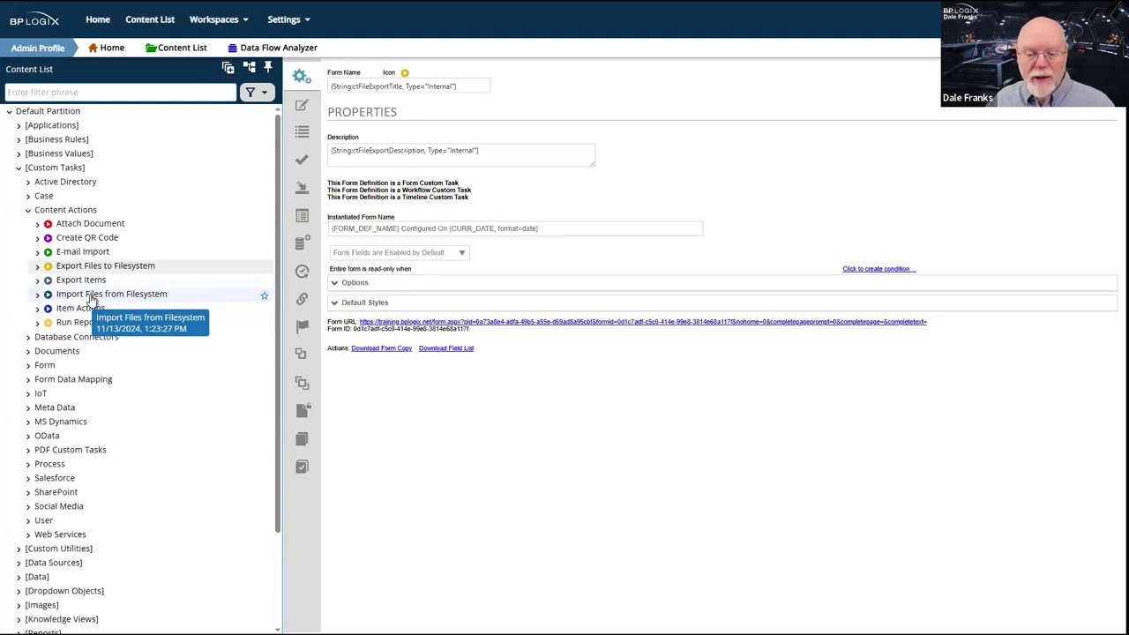
# - Examine the Import Files from Filesystem form, including the advanced file limit, match filter and date filter fields, and close it unsaved
pyautogui.click(94, 294)
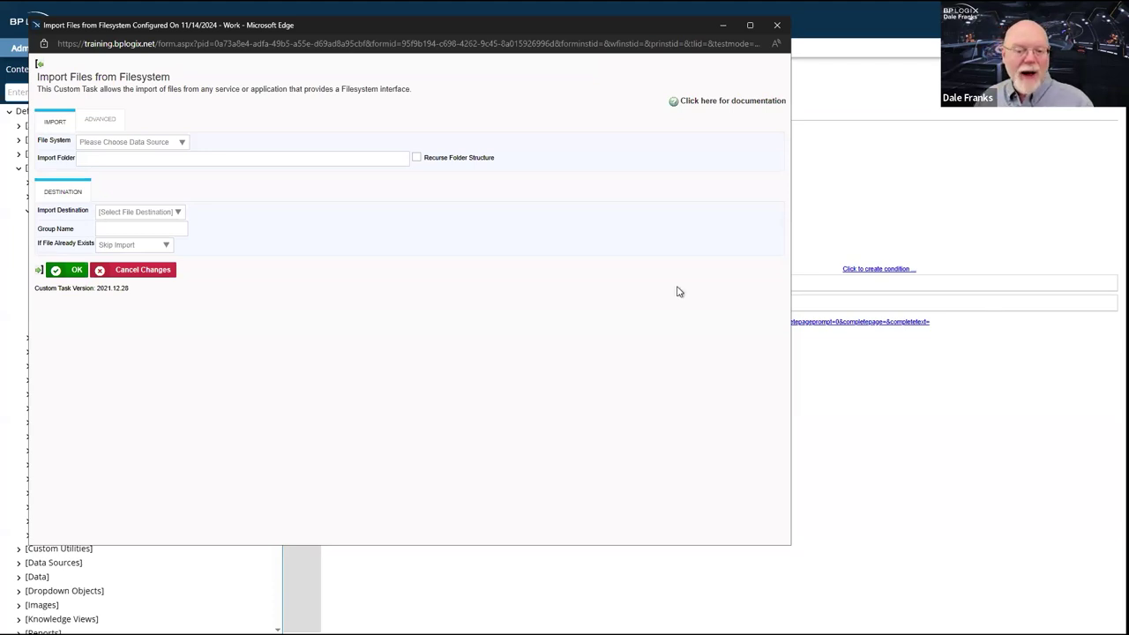
pyautogui.click(100, 120)
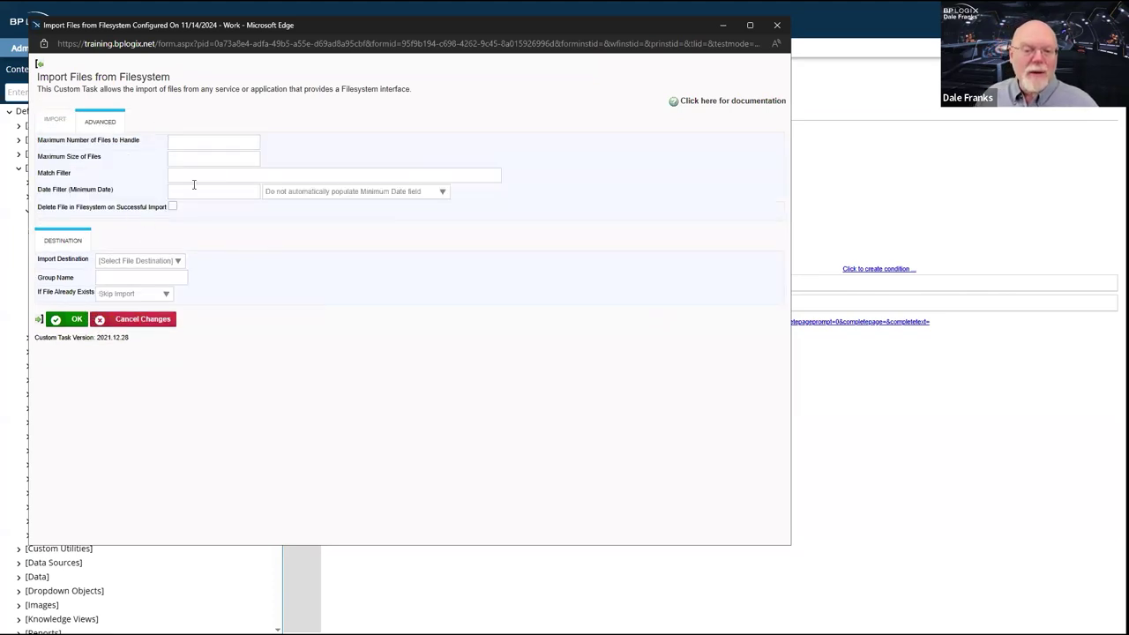
pyautogui.click(212, 191)
pyautogui.click(214, 158)
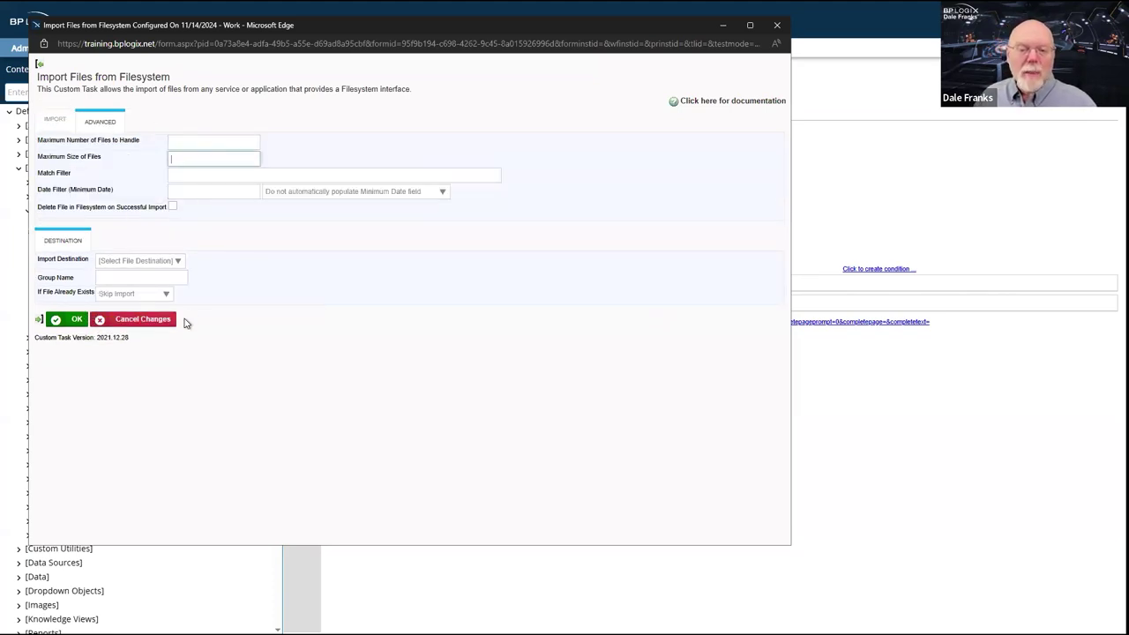
pyautogui.click(227, 141)
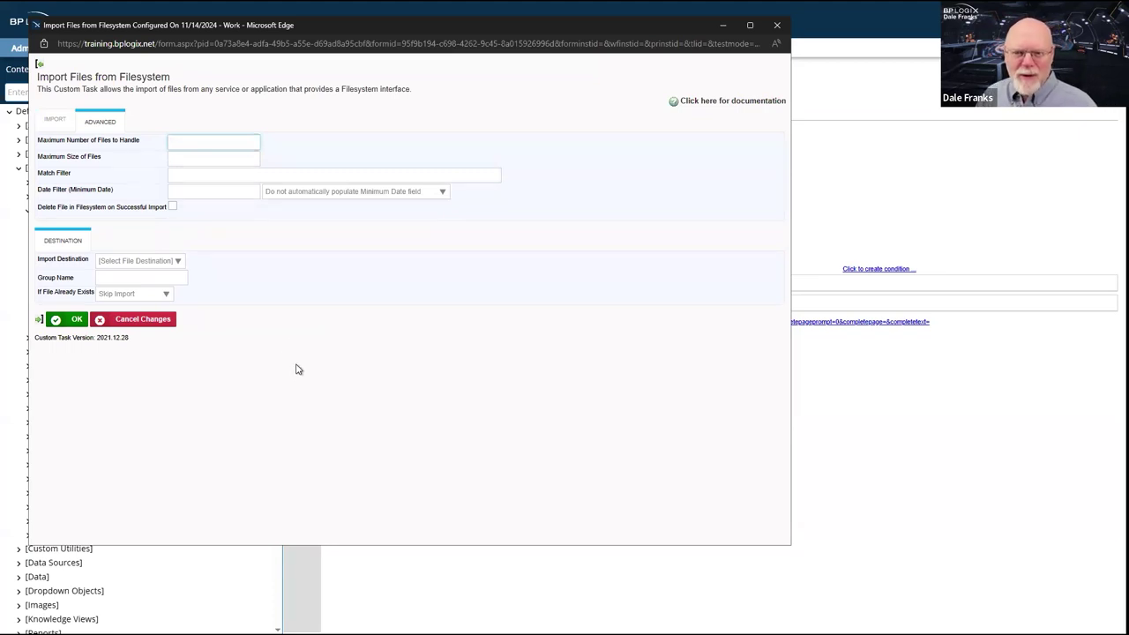
pyautogui.click(217, 172)
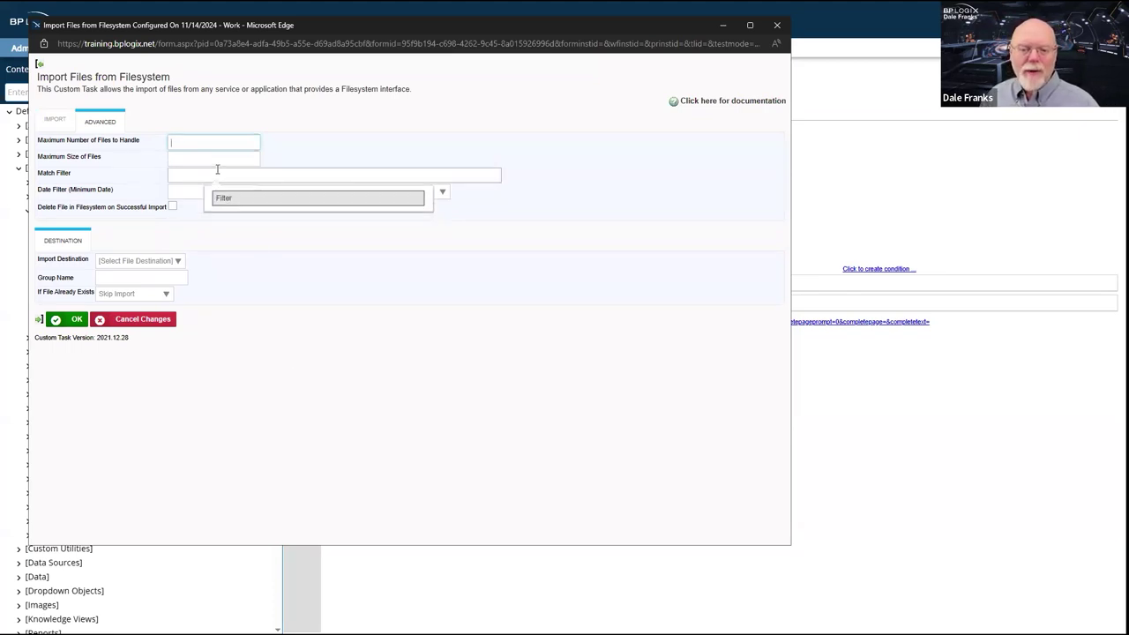
pyautogui.click(220, 189)
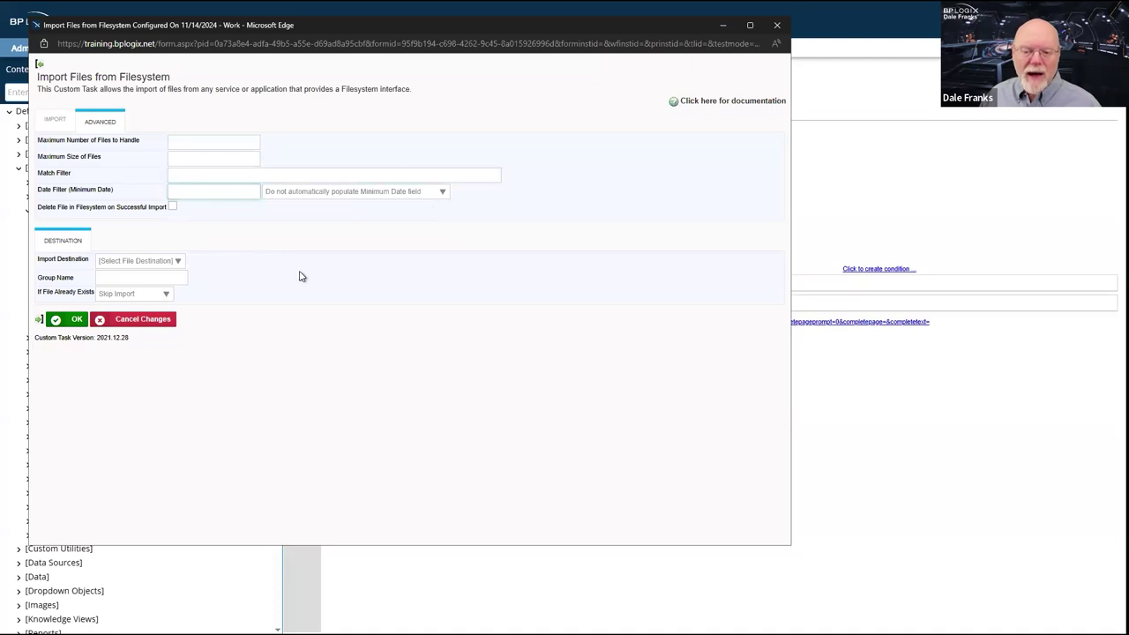
pyautogui.click(446, 330)
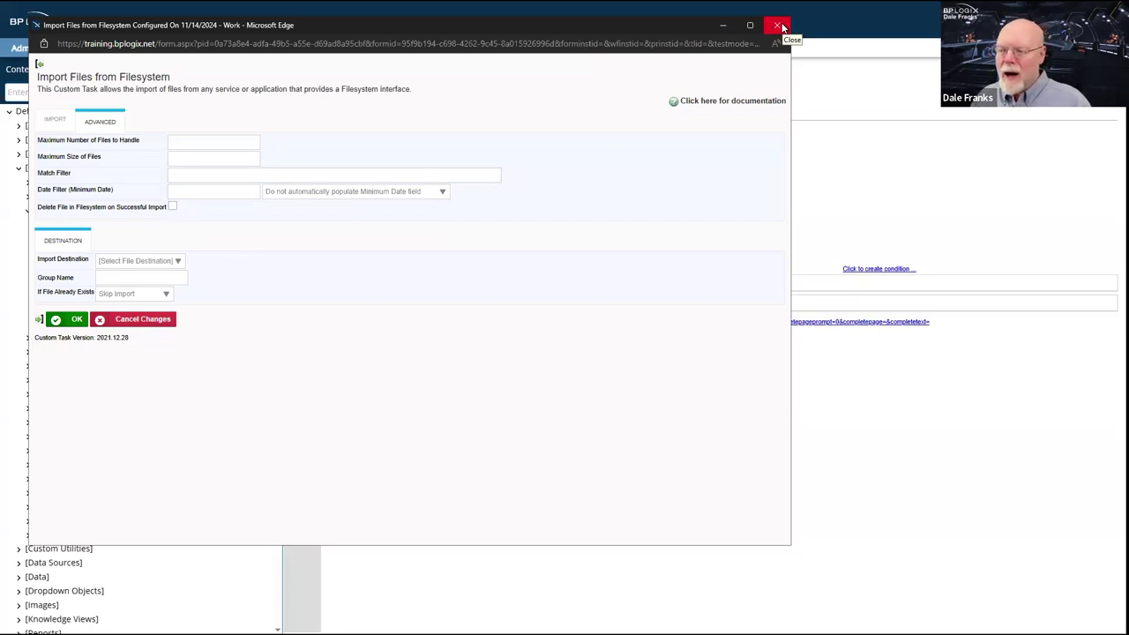
pyautogui.click(781, 26)
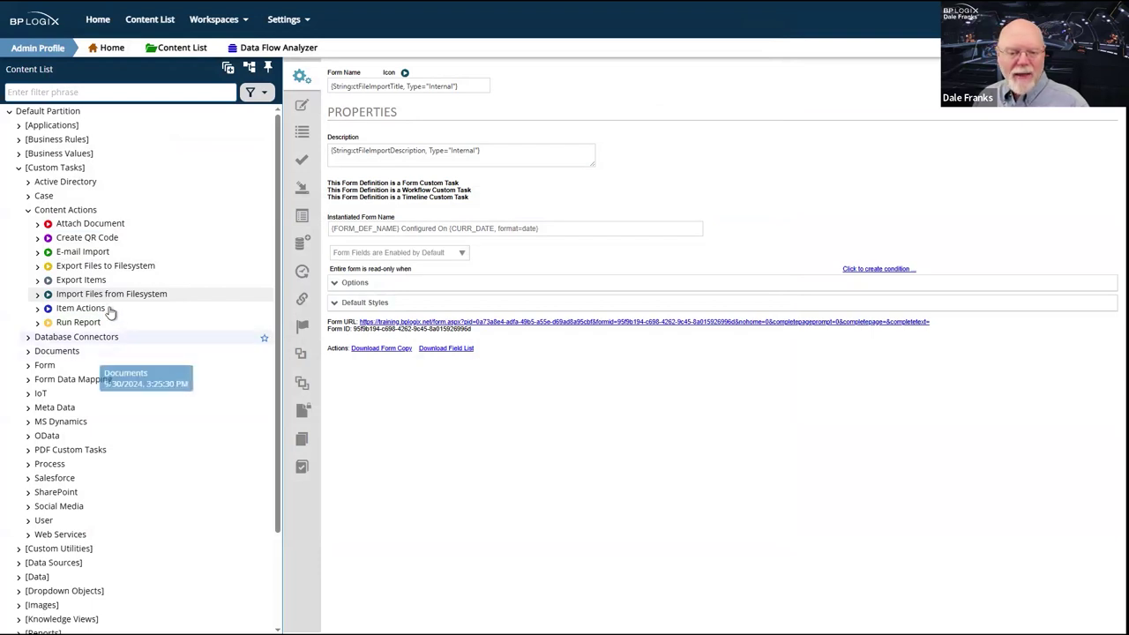
# - Examine the Item Actions form's move, rename, permissions and delete options, and close it without changes
pyautogui.click(79, 311)
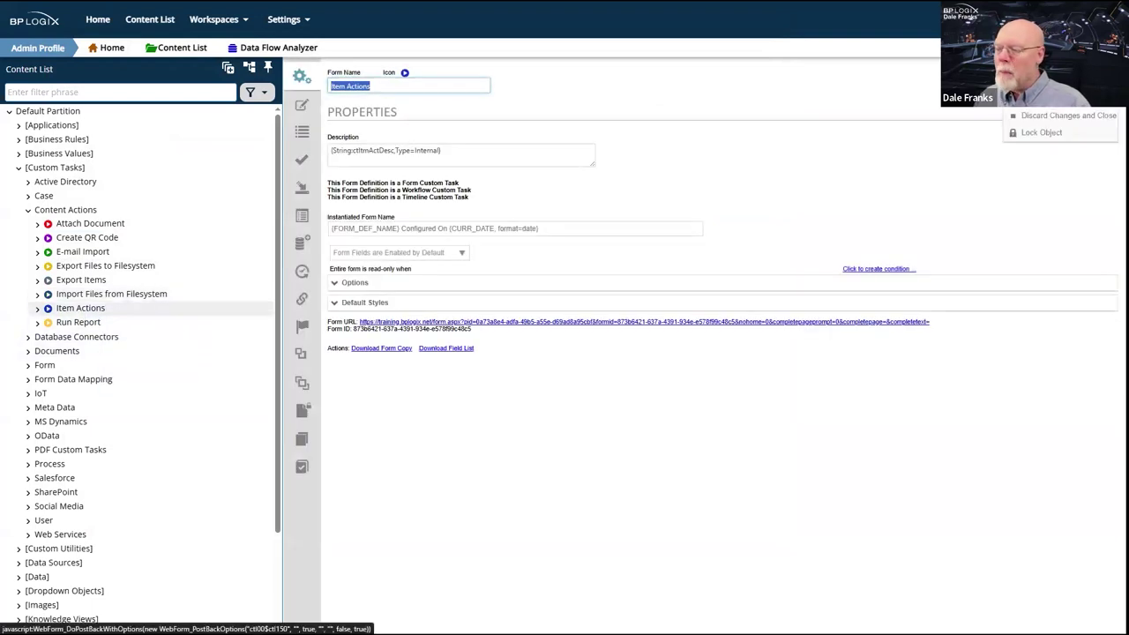
pyautogui.click(1024, 99)
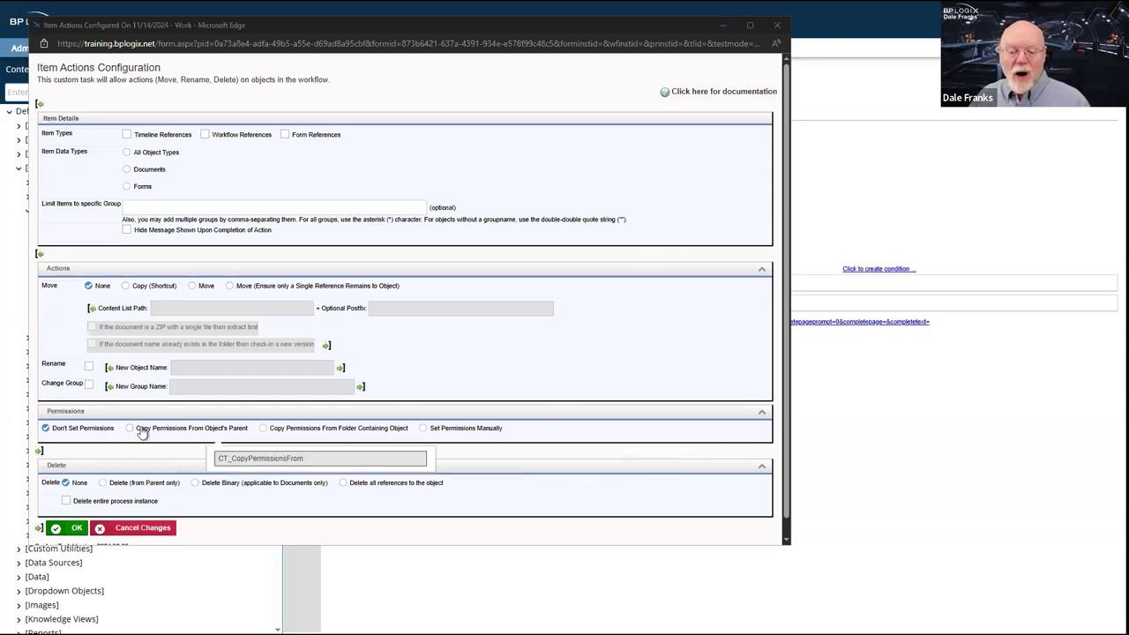
pyautogui.click(778, 25)
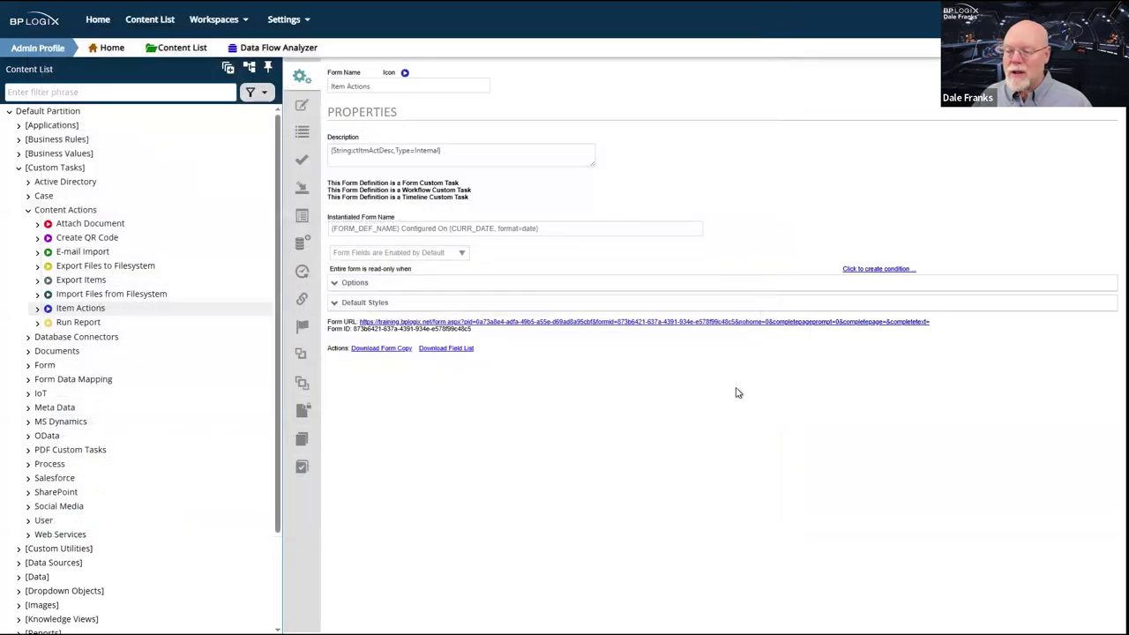
# - Examine the Run Report form and its list of output formats, leaving the format unselected and closing the form unsaved
pyautogui.click(77, 323)
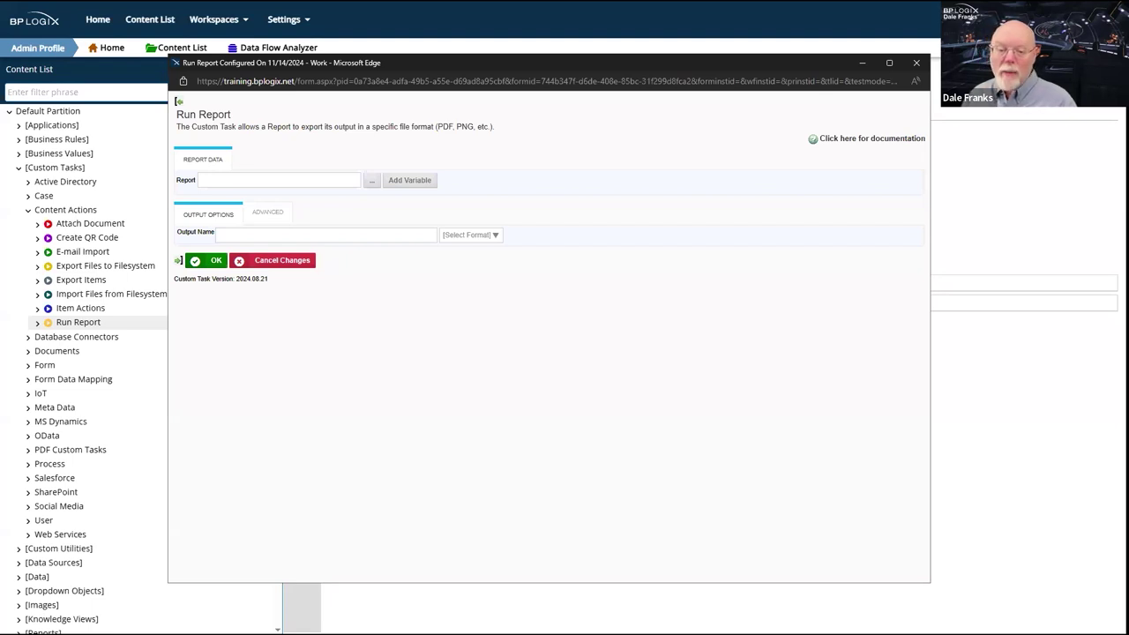
pyautogui.click(491, 239)
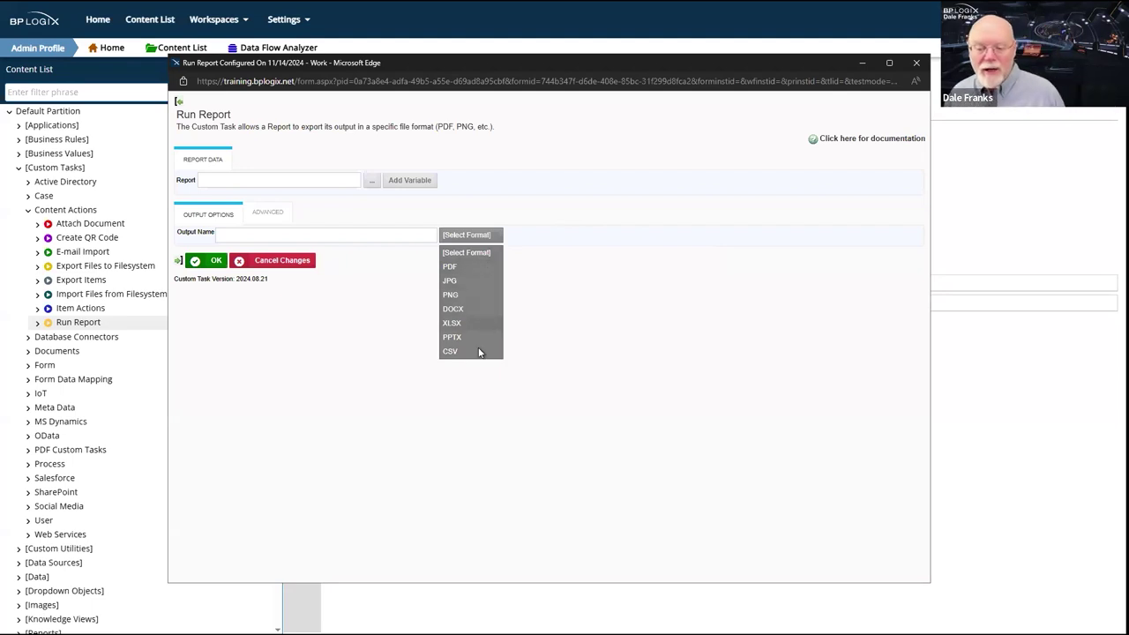
pyautogui.click(748, 246)
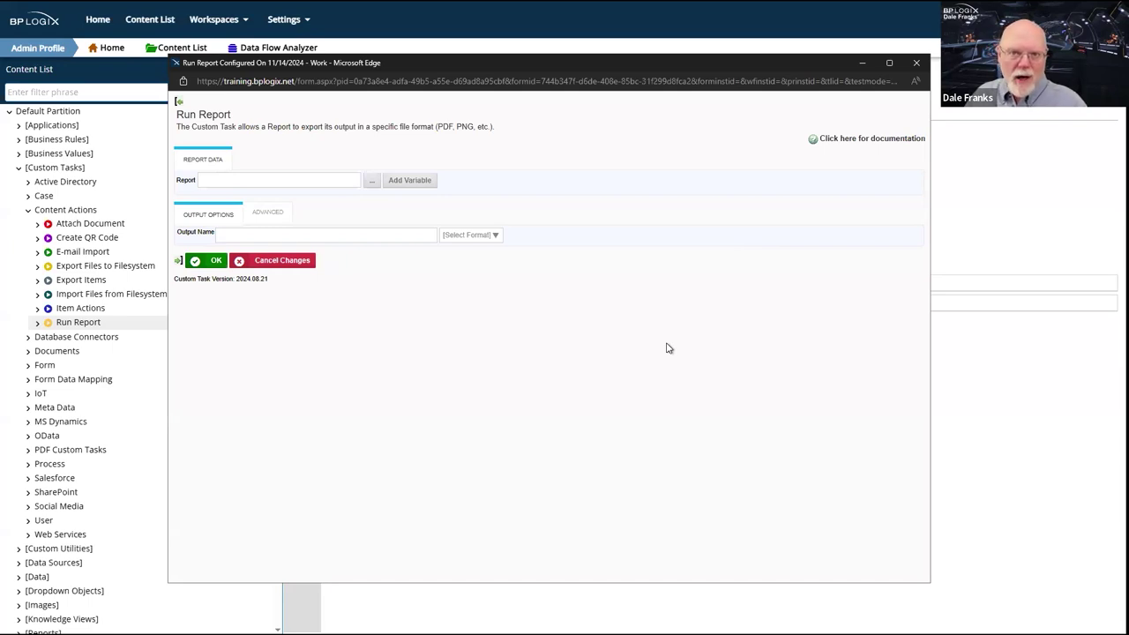
pyautogui.click(914, 65)
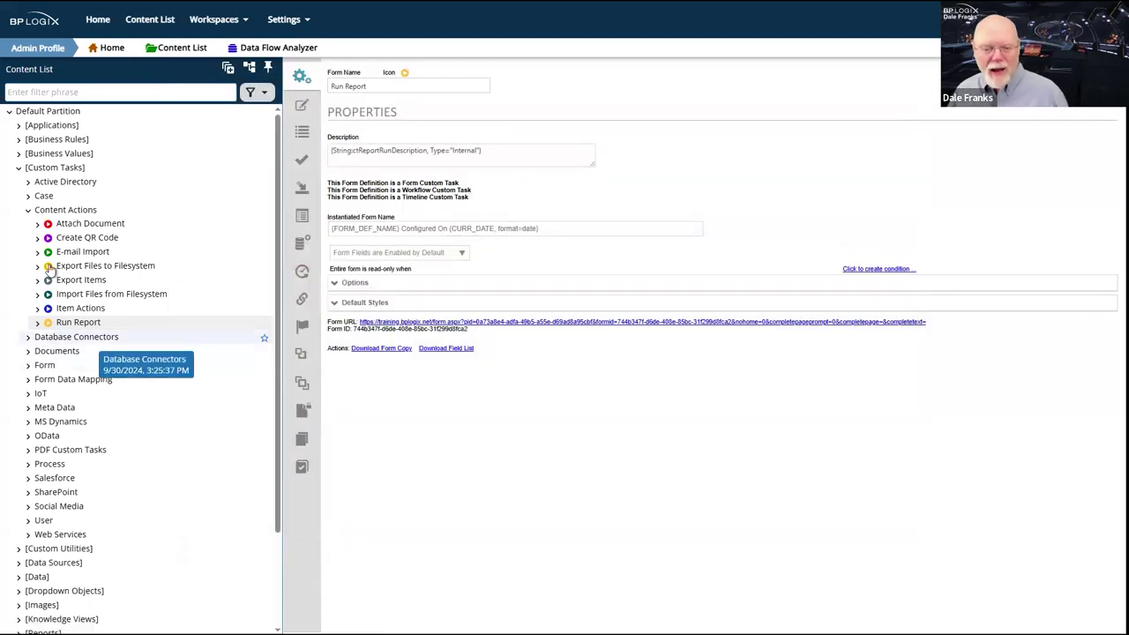
# - Switch from the Content Actions folder to Database Connectors, examine the Advanced Fill DropDown From DB configuration form, and close it unsaved
pyautogui.click(27, 212)
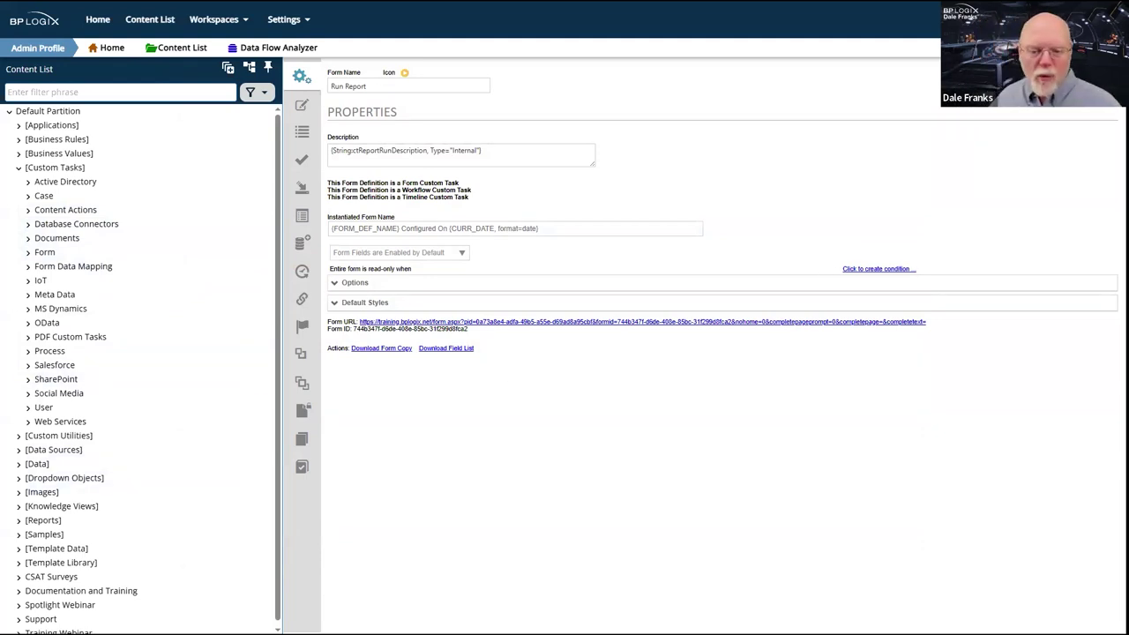
pyautogui.click(28, 226)
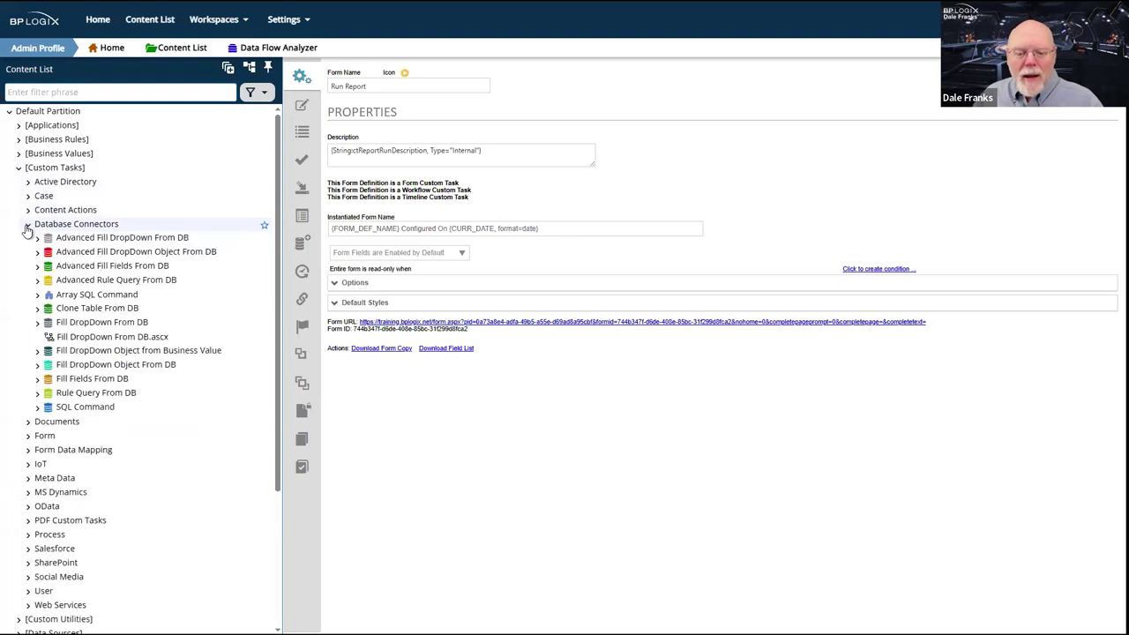
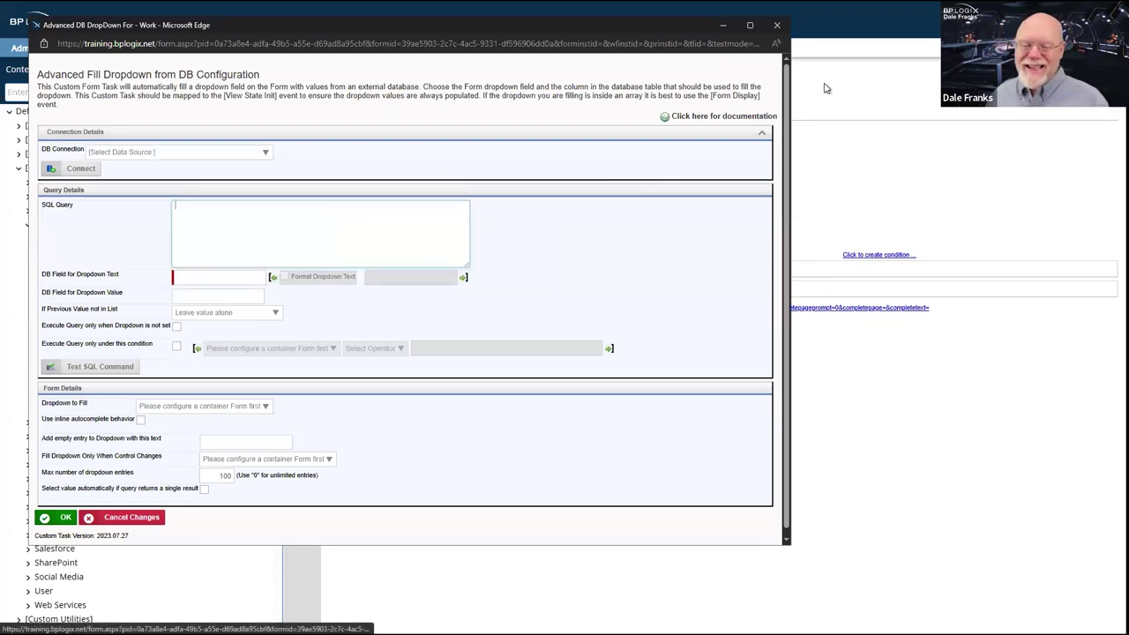
pyautogui.moveTo(670, 22); pyautogui.dragTo(904, 32)
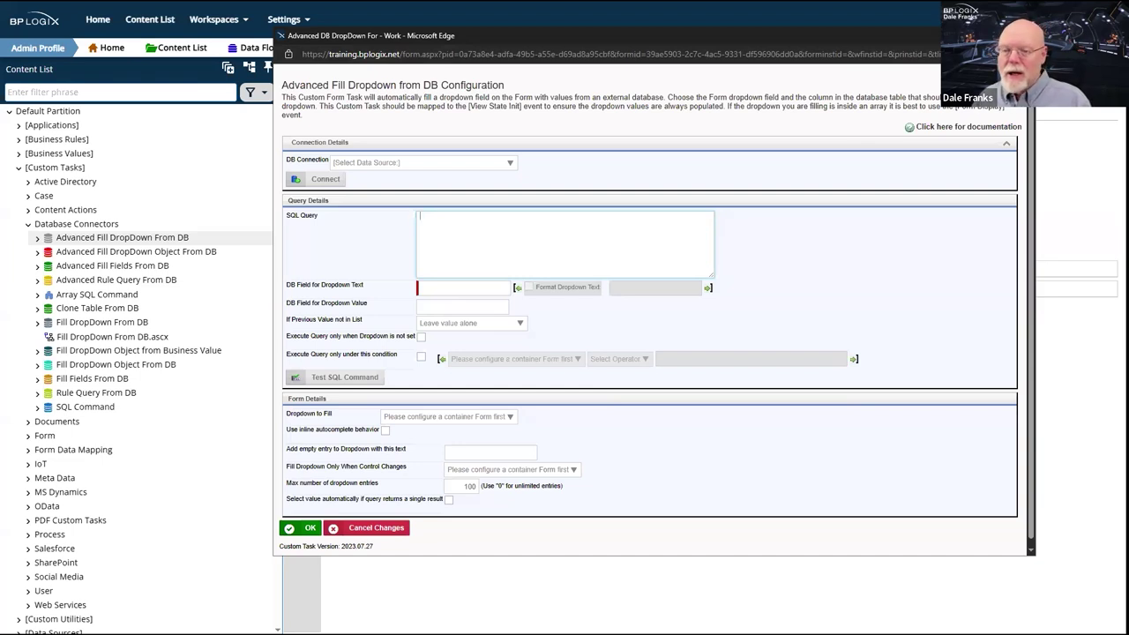
pyautogui.hotkey('alt', 'F4')
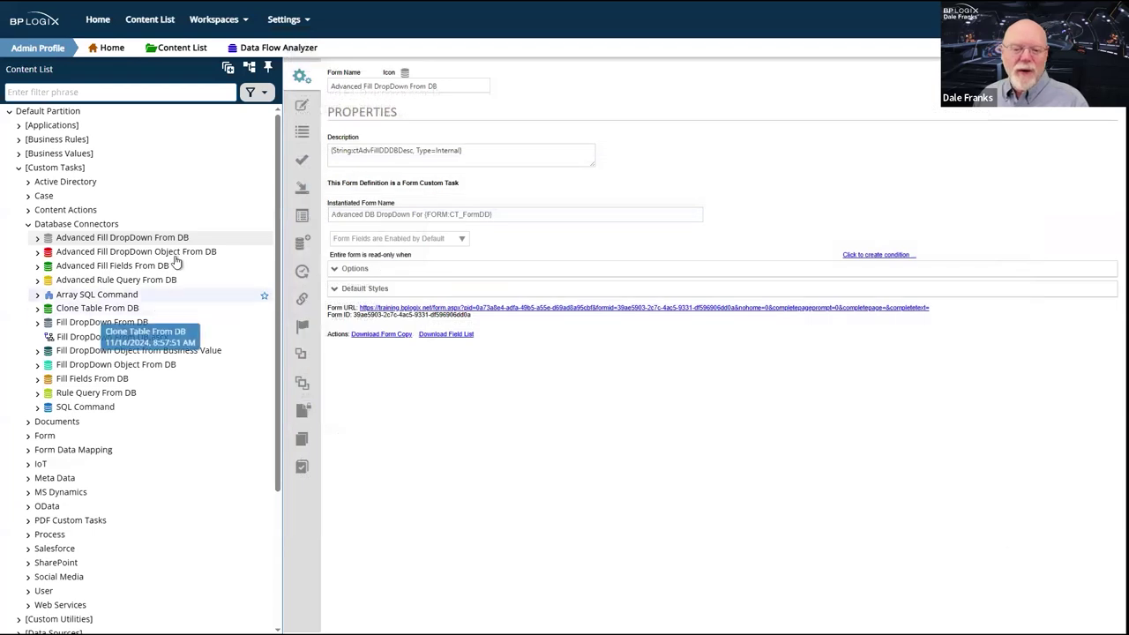
# - Compare the definition properties of the Advanced Fill DropDown Object From DB and Advanced Fill DropDown From DB custom tasks
pyautogui.rightClick(148, 256)
pyautogui.click(134, 255)
pyautogui.click(137, 254)
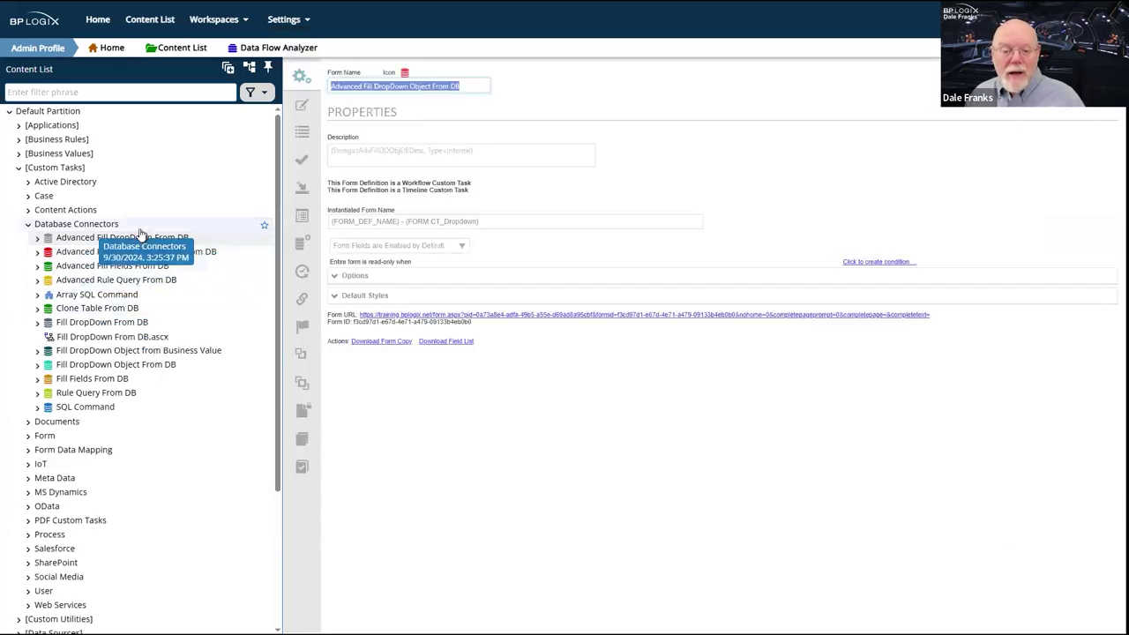
pyautogui.click(88, 238)
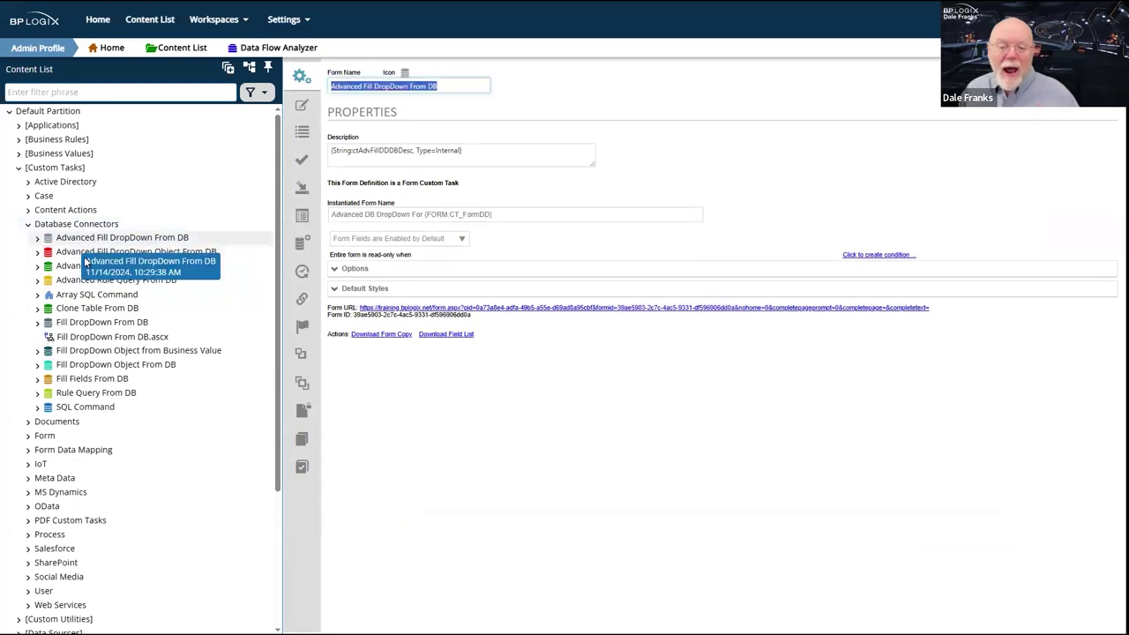
# - Examine the Advanced Fill DropDown Object From DB form's connection, query and dropdown settings, and close it without changes
pyautogui.click(78, 253)
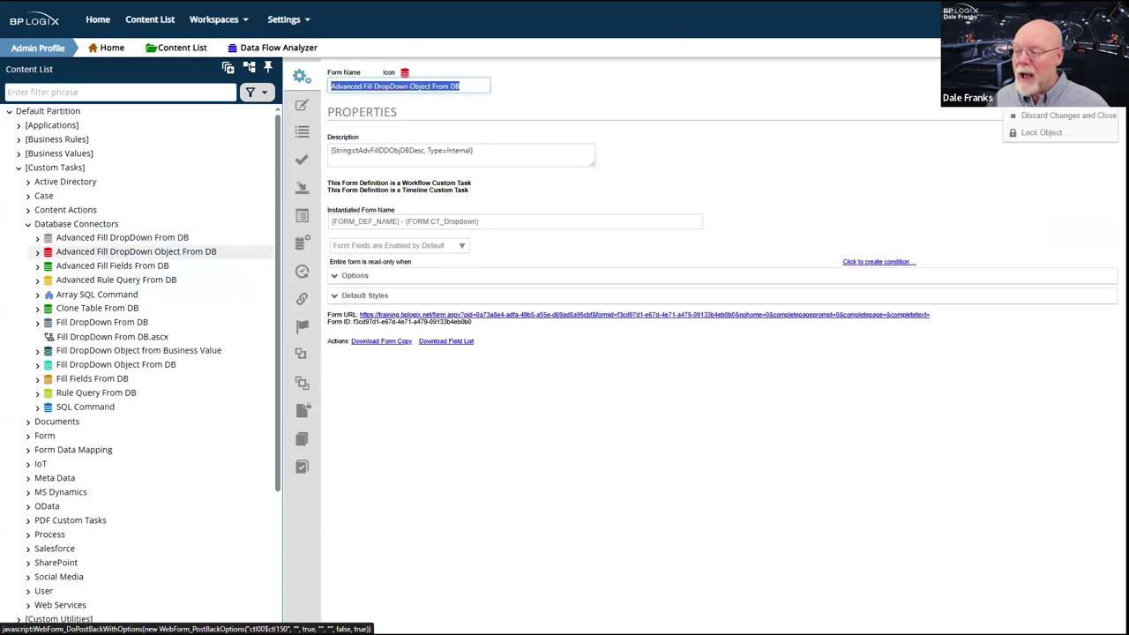
pyautogui.click(1068, 97)
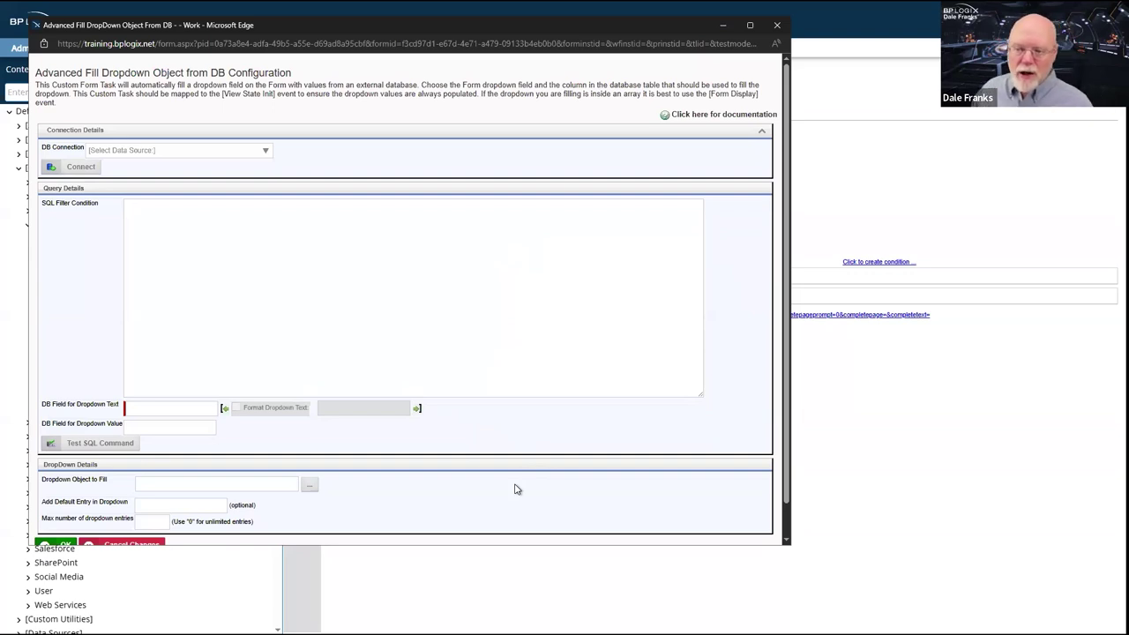
pyautogui.click(778, 27)
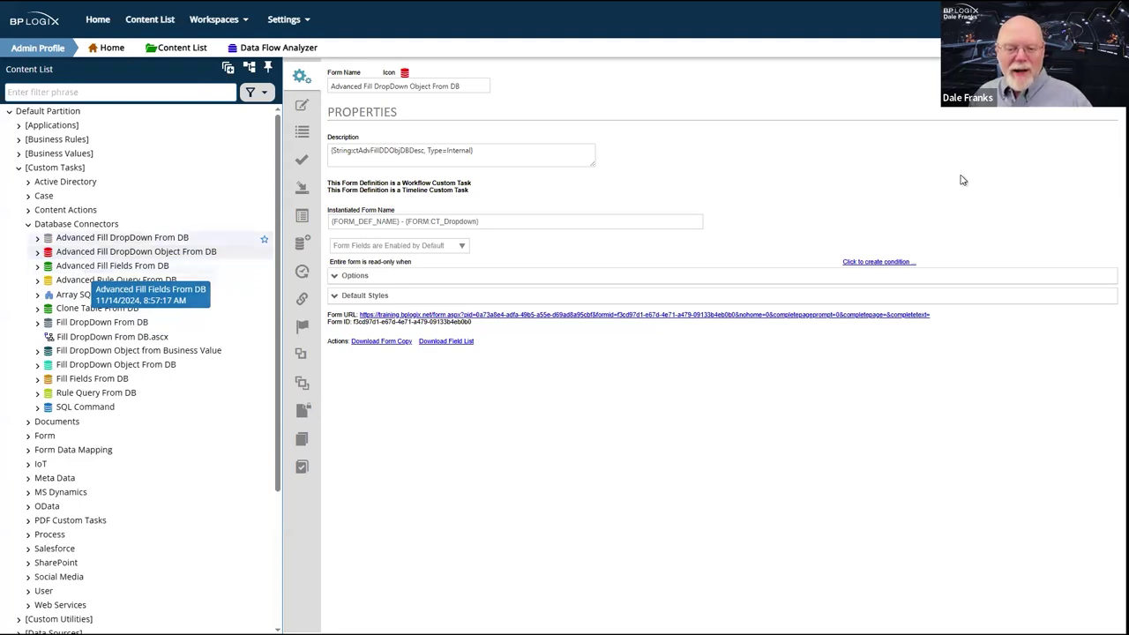
# - Open the Advanced Fill Fields From DB configuration form and examine its SQL command, controls to populate and results options
pyautogui.click(1103, 92)
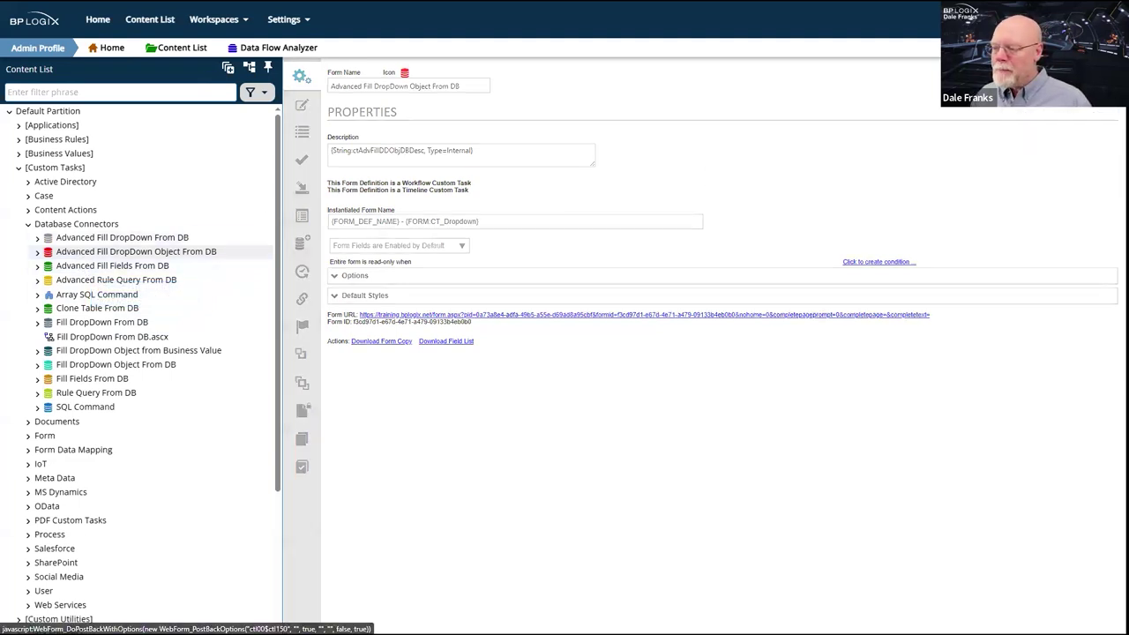
pyautogui.click(1068, 115)
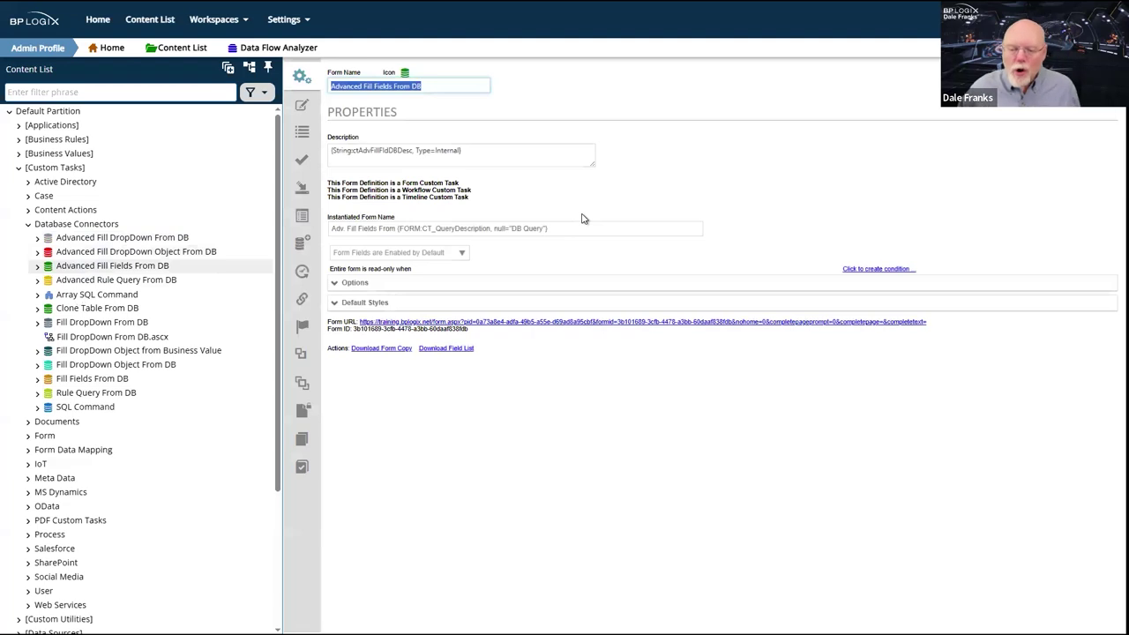
pyautogui.click(1103, 93)
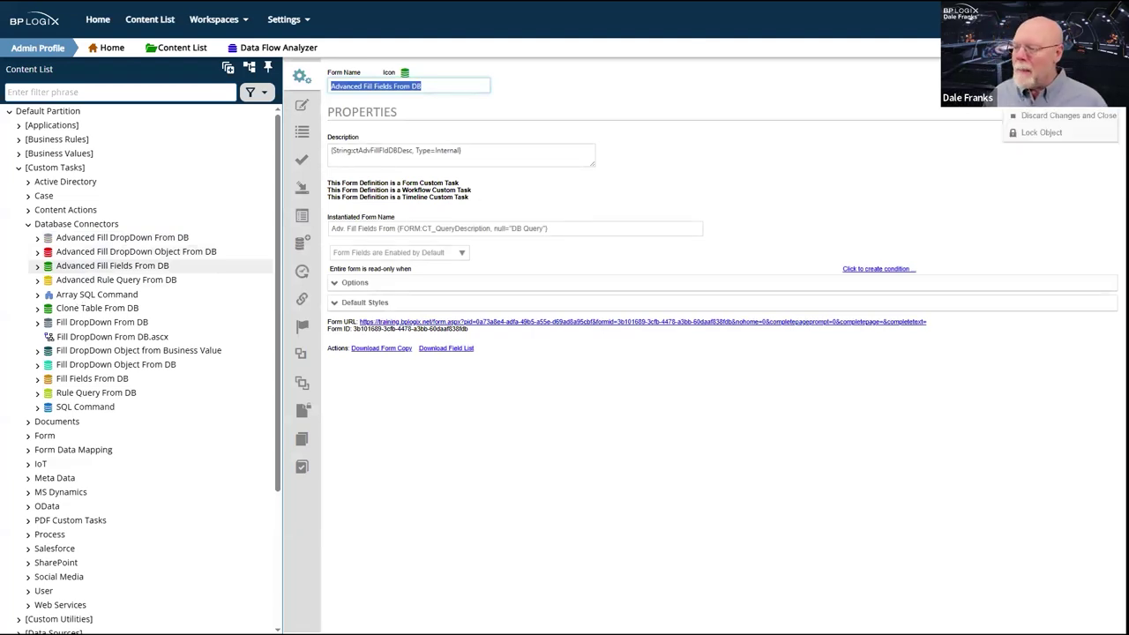
pyautogui.click(1067, 116)
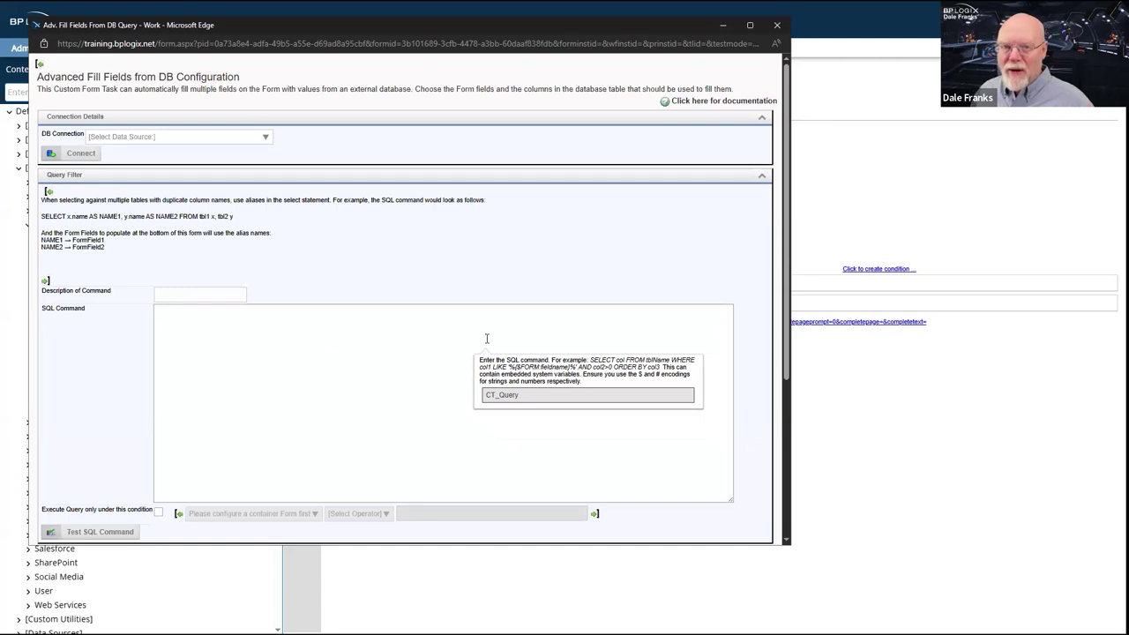
pyautogui.scroll(-3, 486, 339)
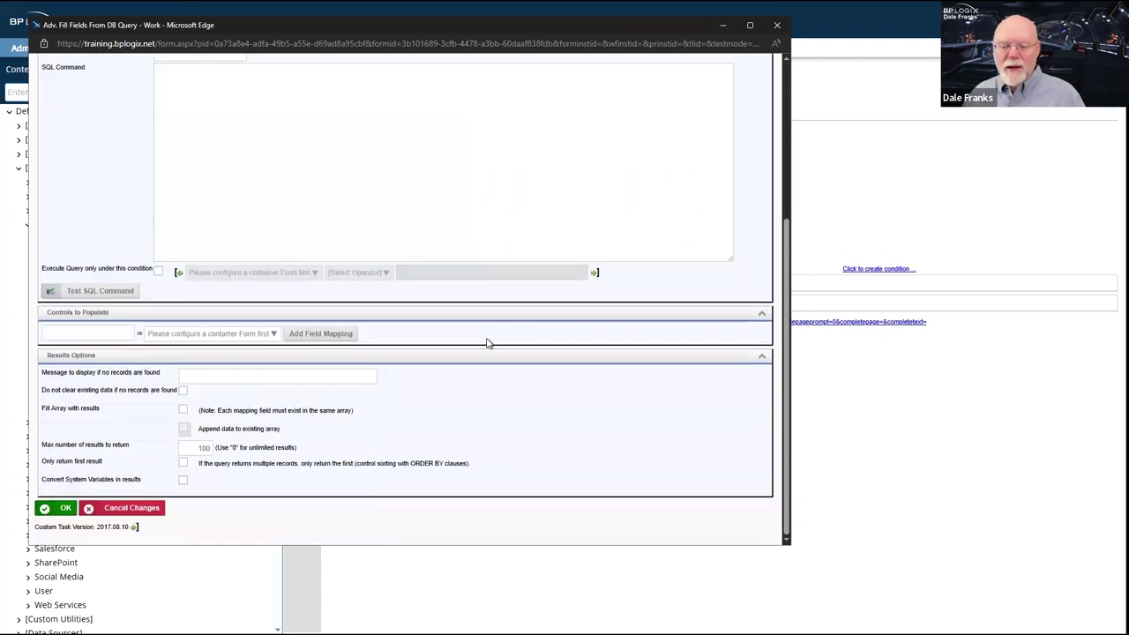
# - Review the Advanced Fill Fields From DB form's query filter, field mapping and results options again, and close it without changes
pyautogui.scroll(5, 486, 343)
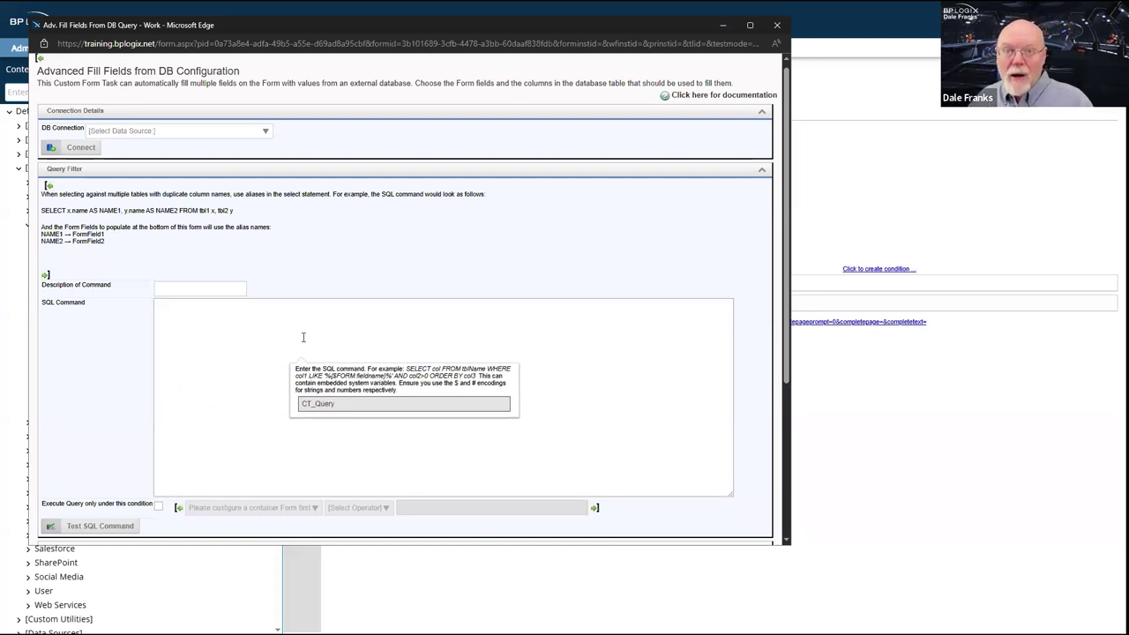
pyautogui.scroll(-5, 487, 231)
pyautogui.scroll(5, 486, 231)
pyautogui.scroll(-3, 486, 229)
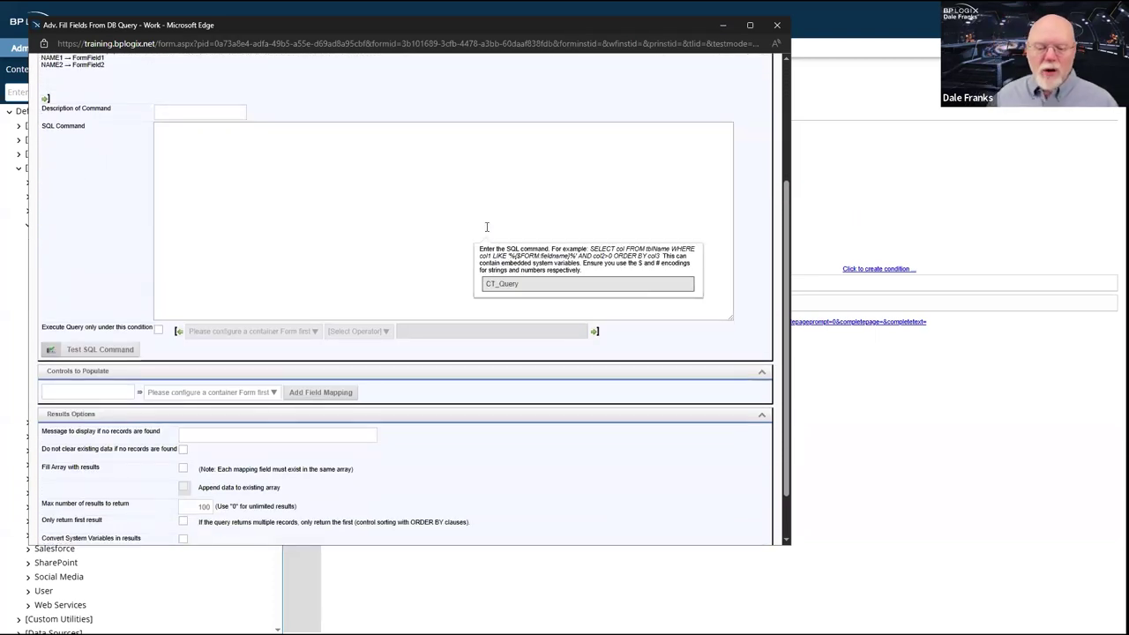
pyautogui.scroll(-1, 486, 227)
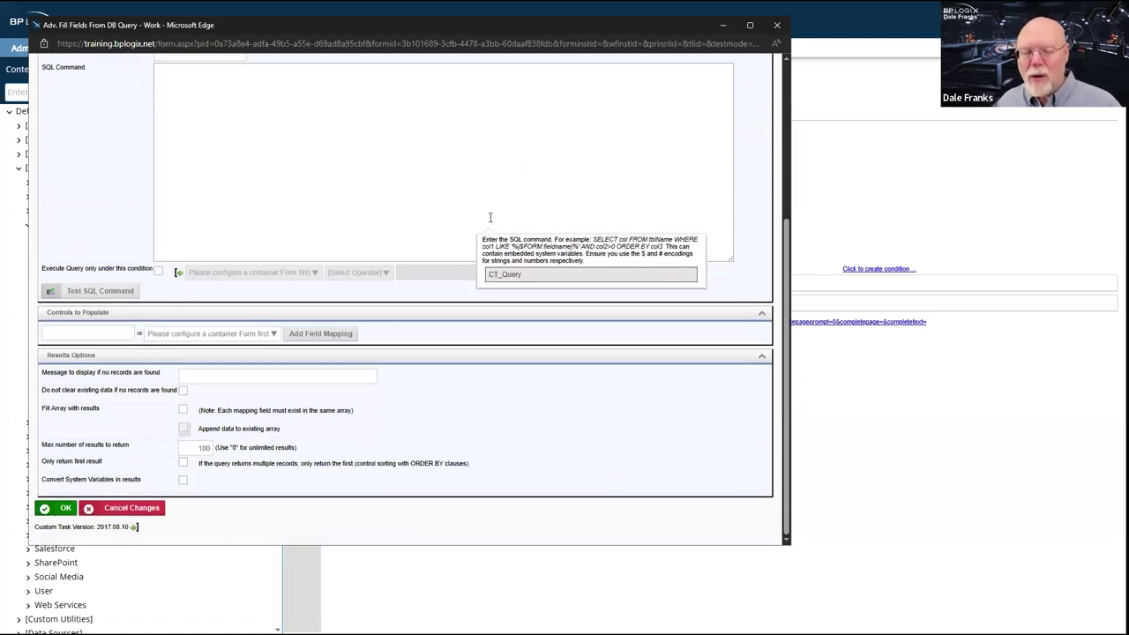
pyautogui.click(776, 27)
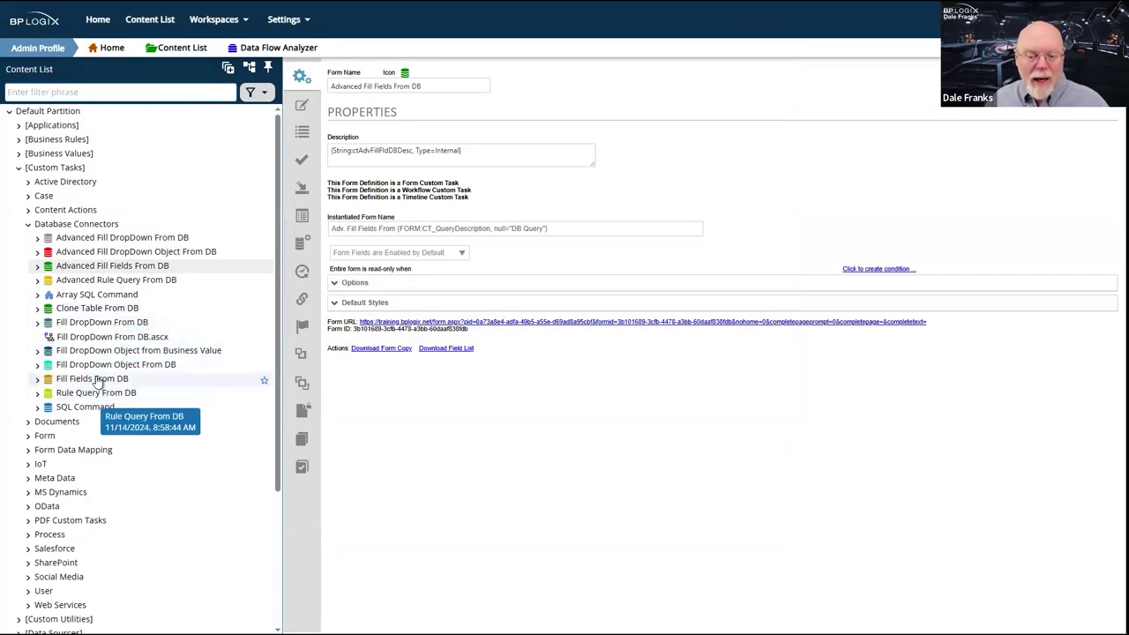
# - Open the Fill DropDown From DB configuration form, examine its database table and dropdown field settings, and close it without changes
pyautogui.click(115, 322)
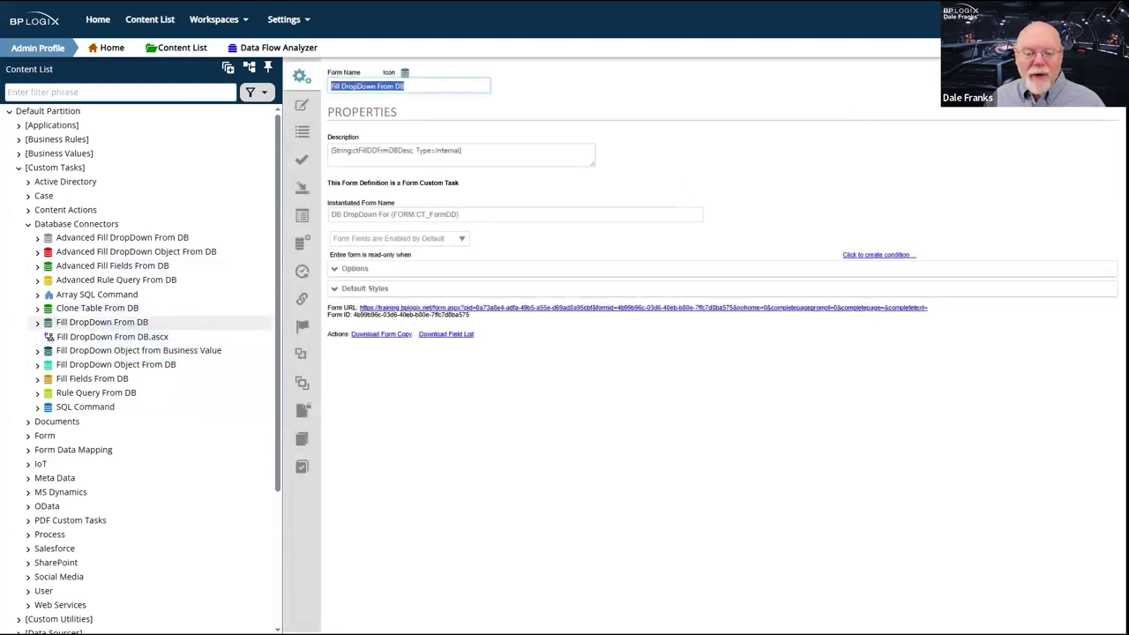
pyautogui.click(1107, 93)
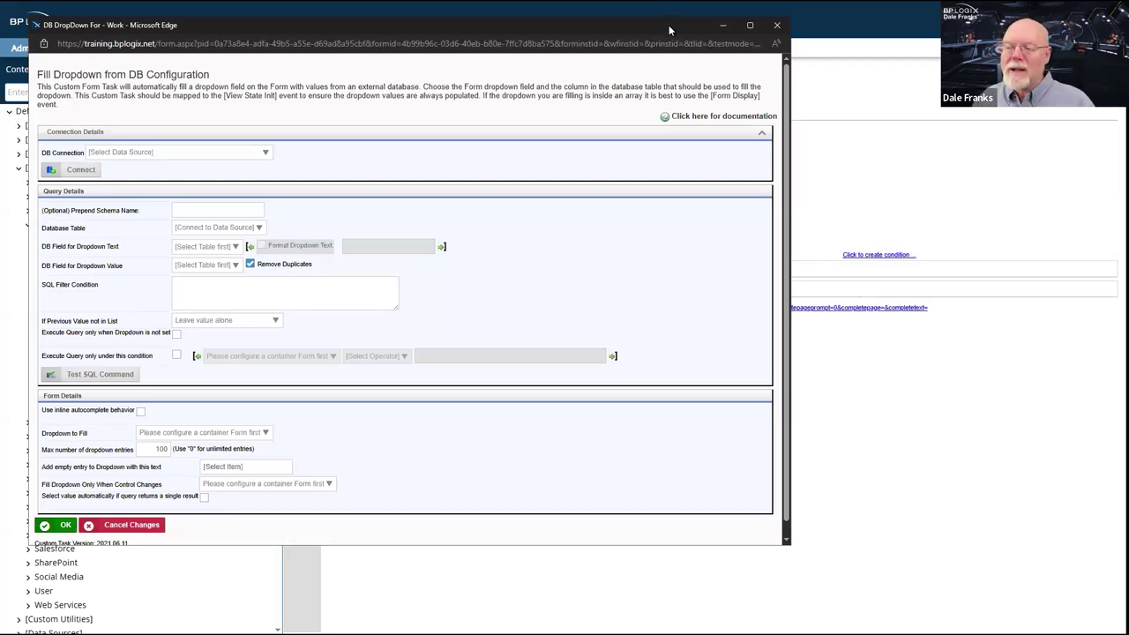
pyautogui.moveTo(668, 25); pyautogui.dragTo(913, 63)
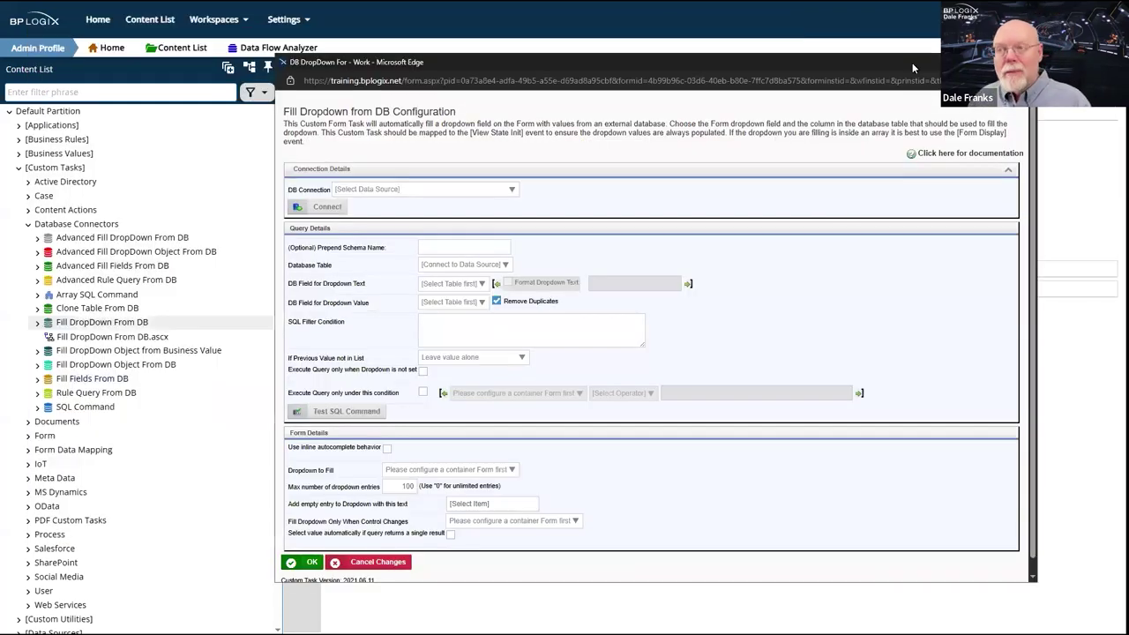
pyautogui.moveTo(490, 320)
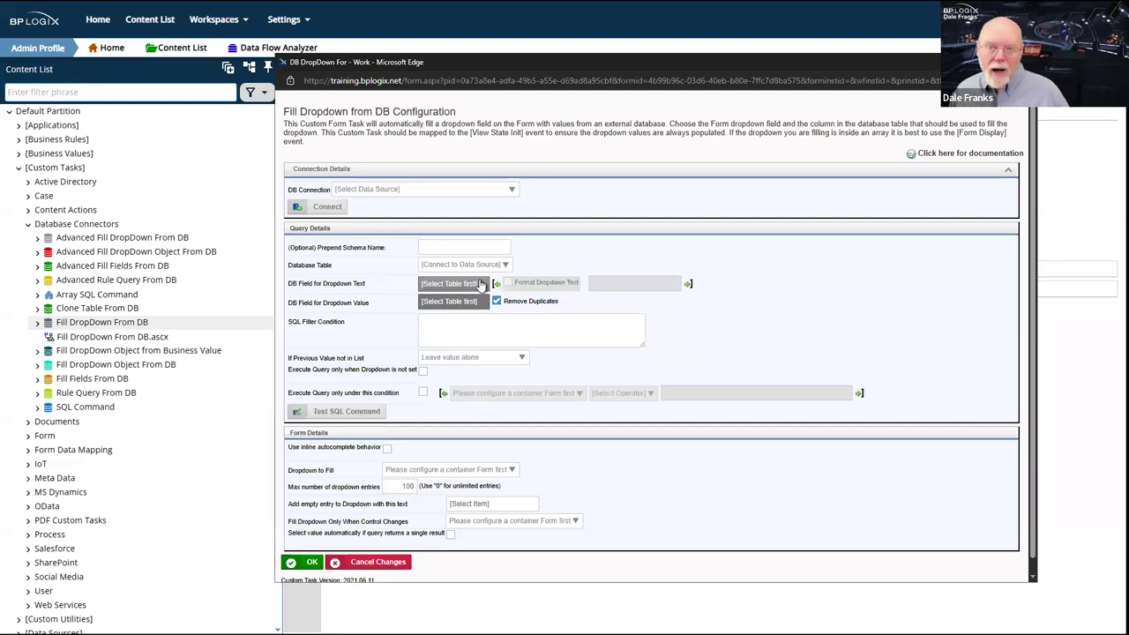
pyautogui.click(485, 319)
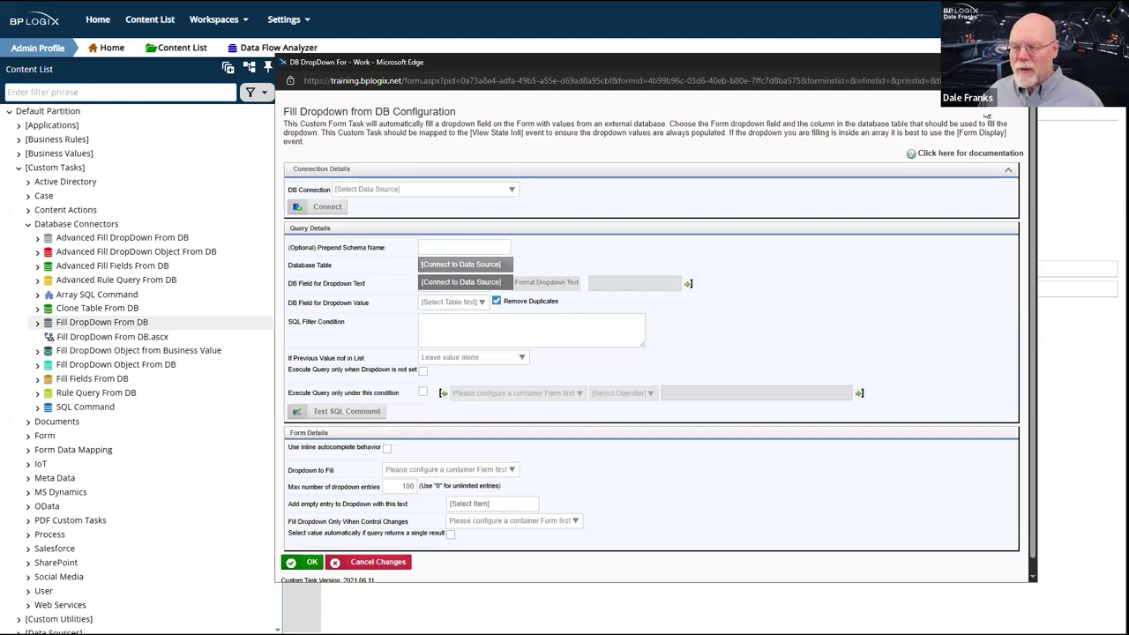
pyautogui.click(1019, 61)
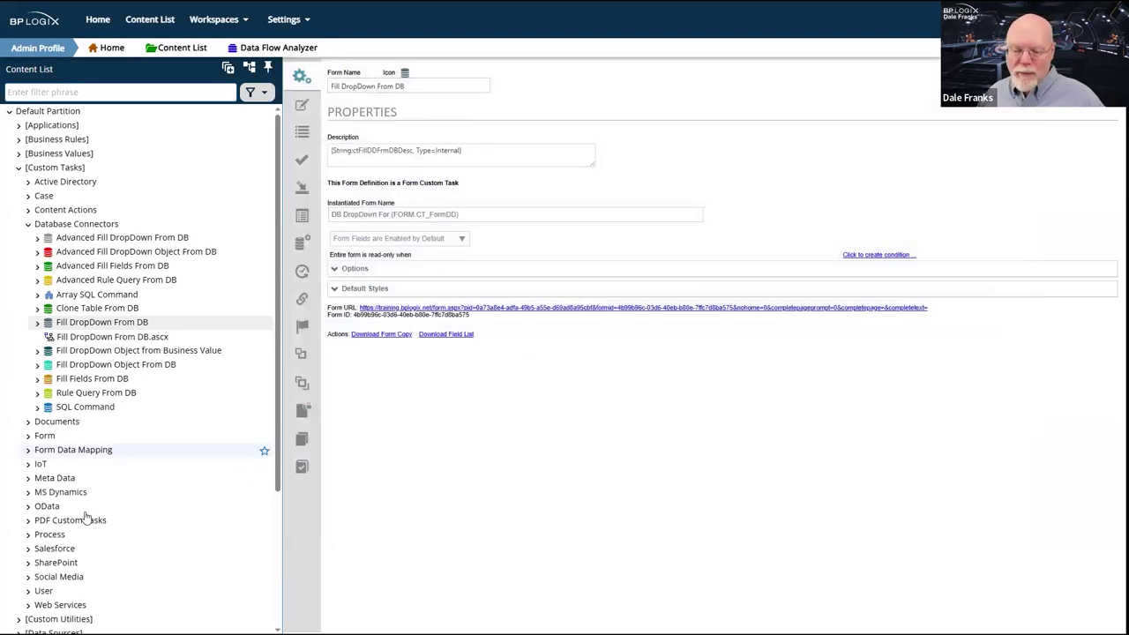
# - Open the configuration form of the Fill Fields From DB custom task in Database Connectors
pyautogui.moveTo(97, 323); pyautogui.dragTo(104, 421)
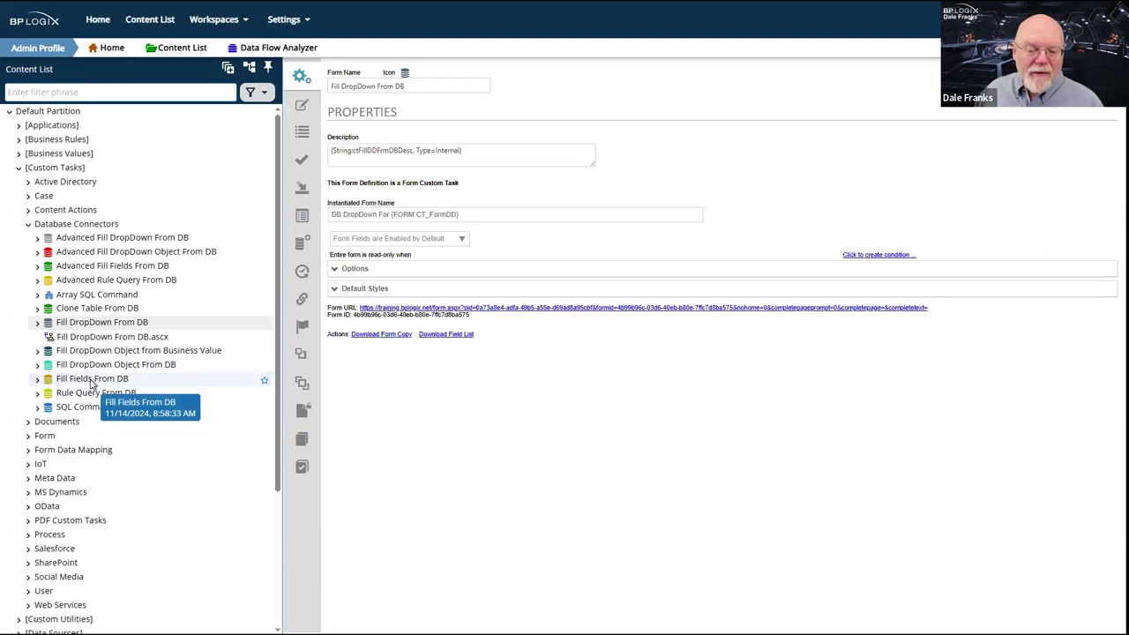
pyautogui.rightClick(91, 383)
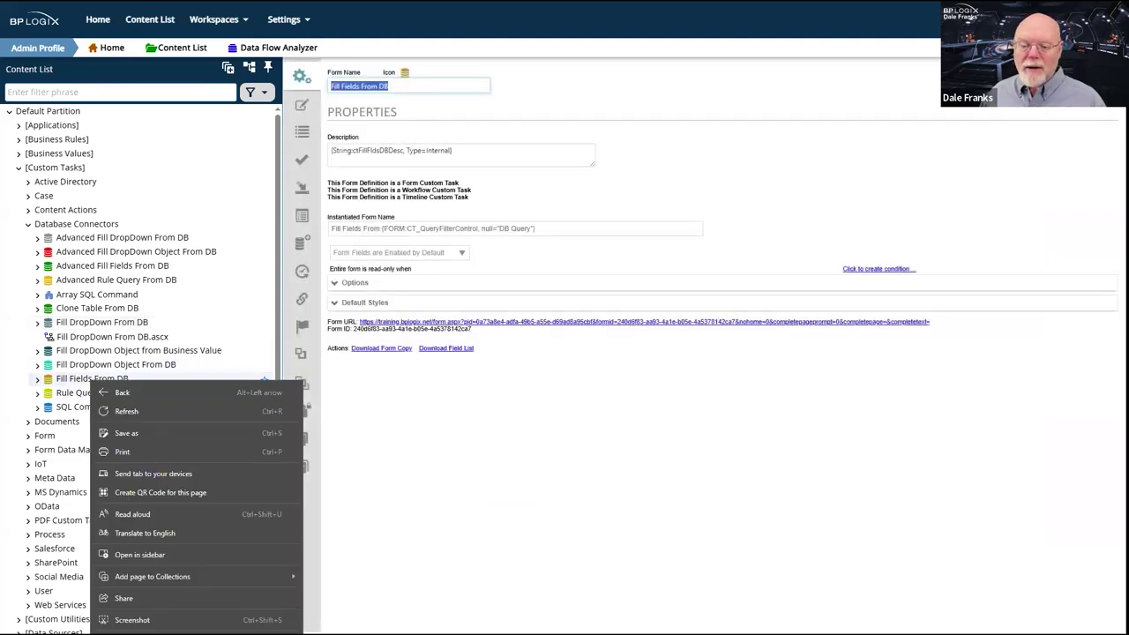
pyautogui.press('Escape')
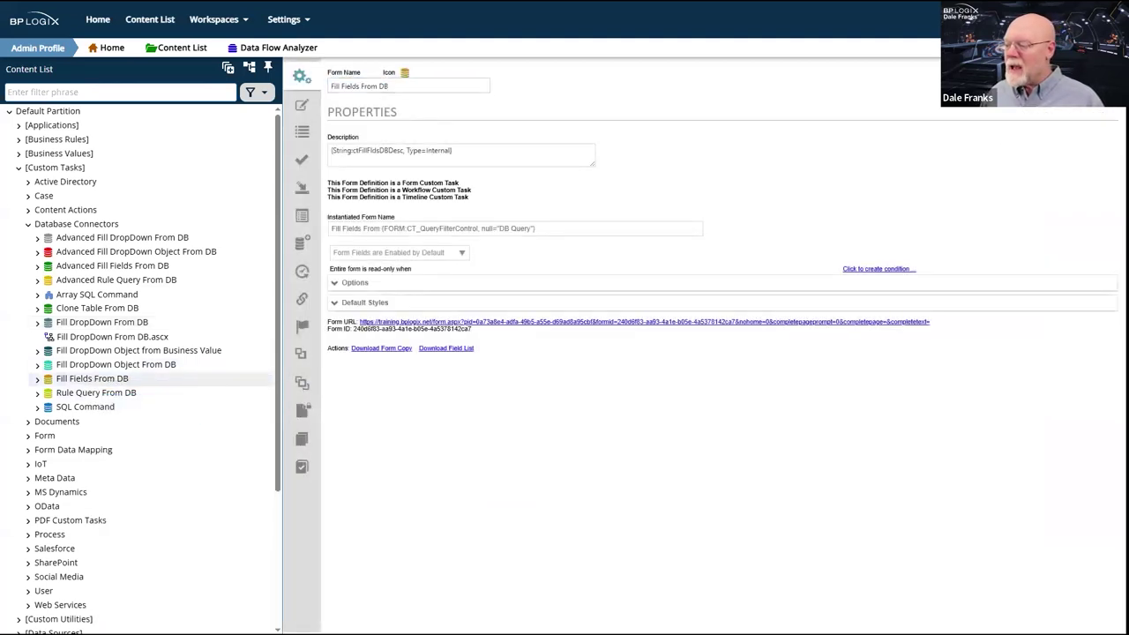
pyautogui.click(76, 224)
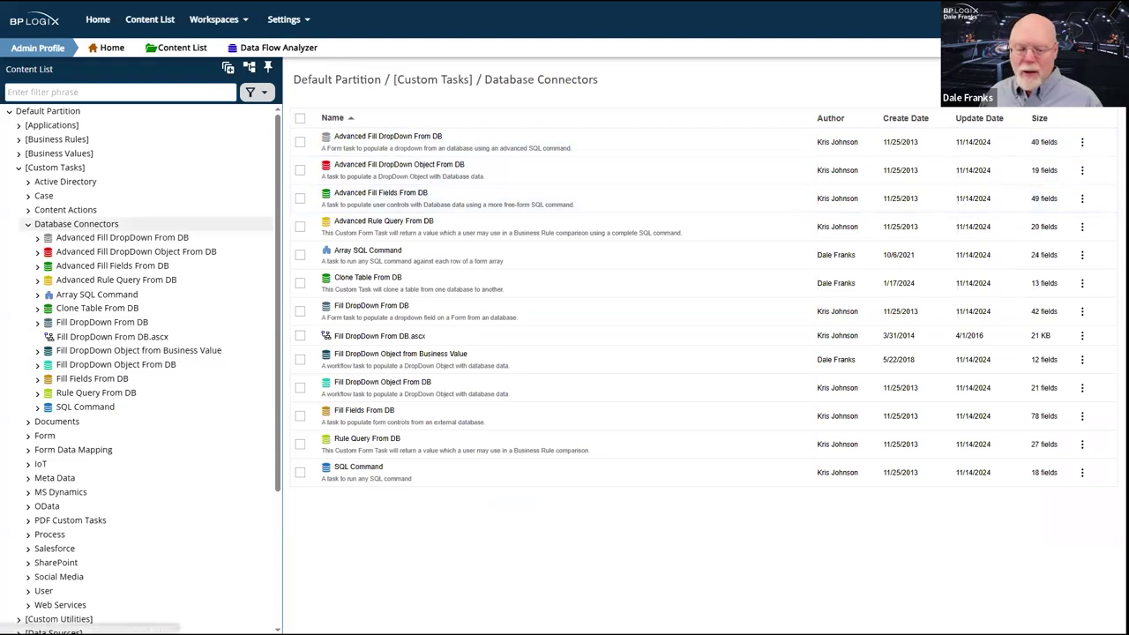
pyautogui.click(87, 380)
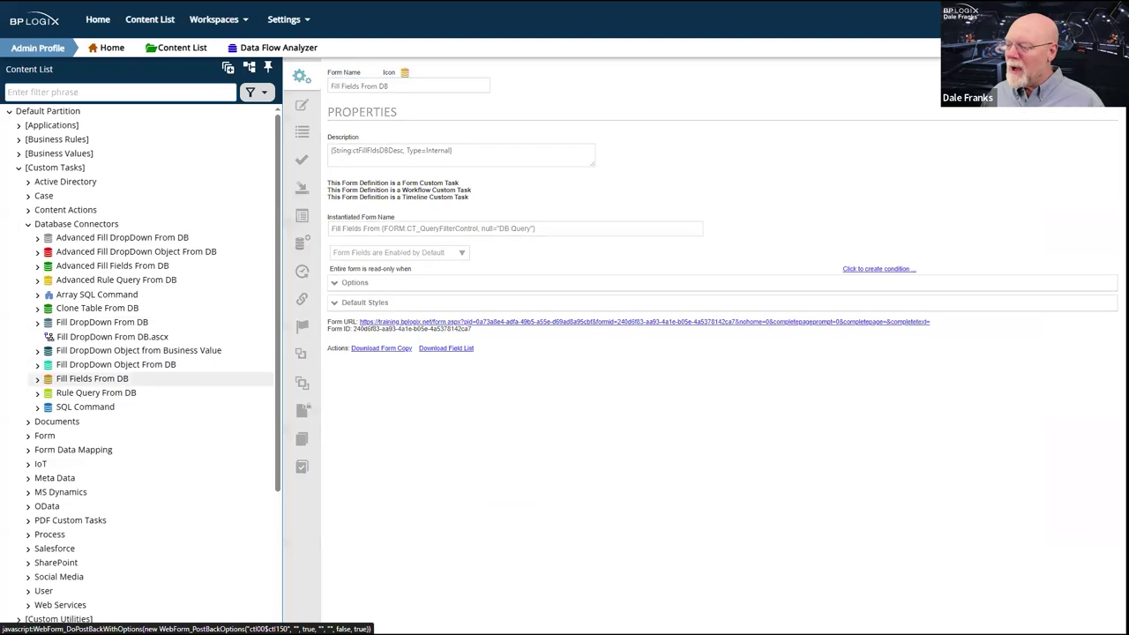
pyautogui.click(706, 321)
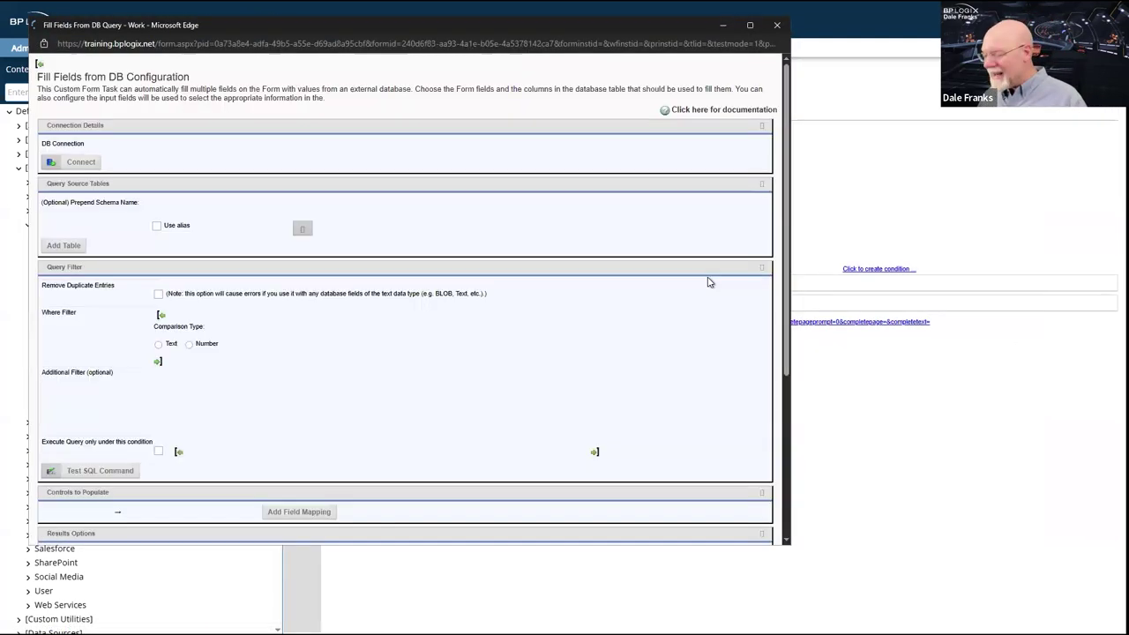
# - Examine the Fill Fields From DB form's source tables, where filter, field mapping and results options, and close it without changes
pyautogui.scroll(-3, 592, 262)
pyautogui.scroll(3, 591, 262)
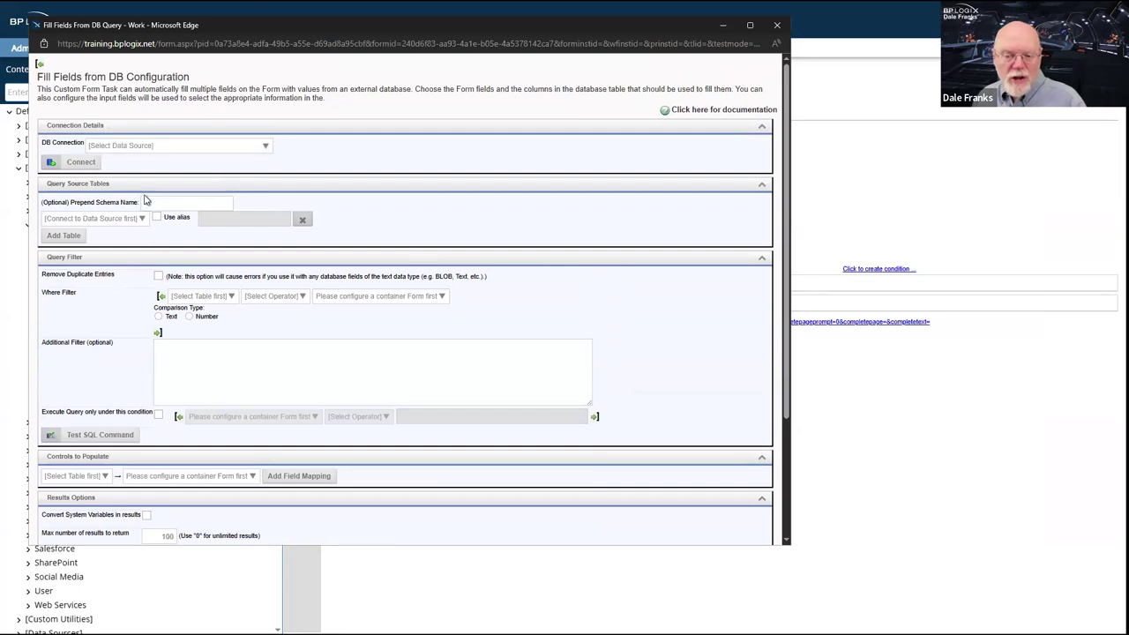
pyautogui.click(220, 297)
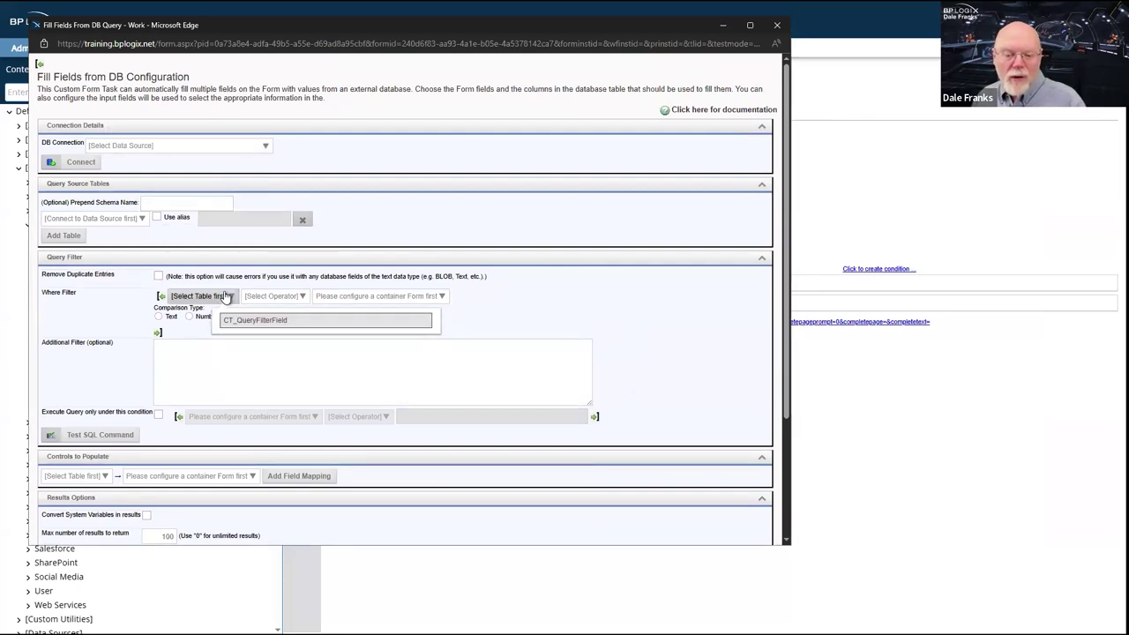
pyautogui.click(213, 356)
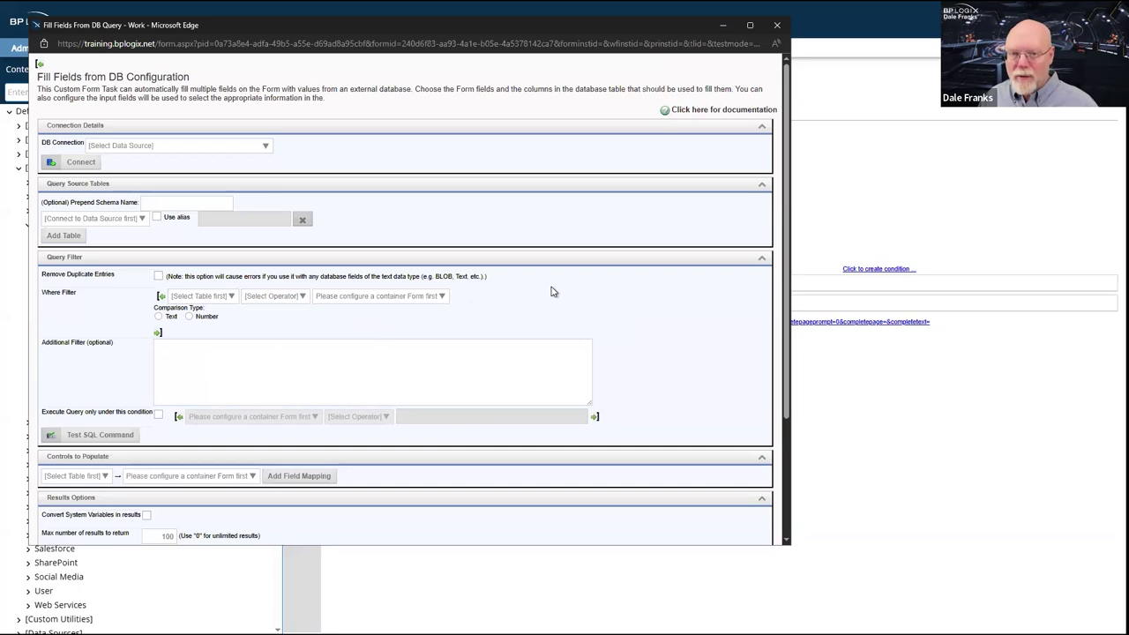
pyautogui.scroll(-3, 552, 292)
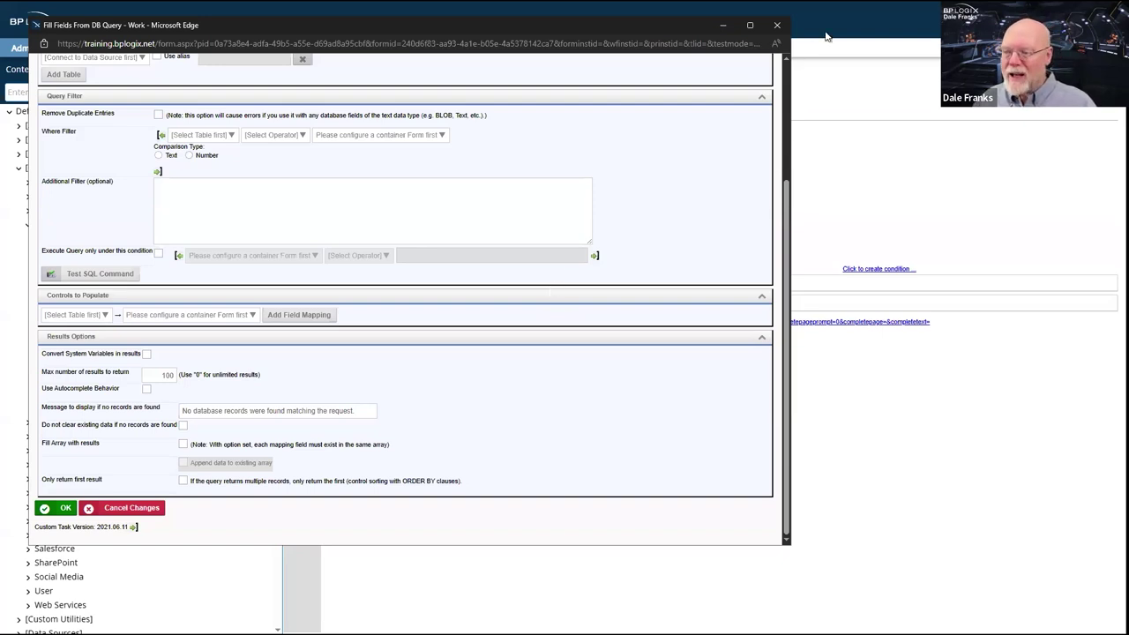
pyautogui.click(777, 26)
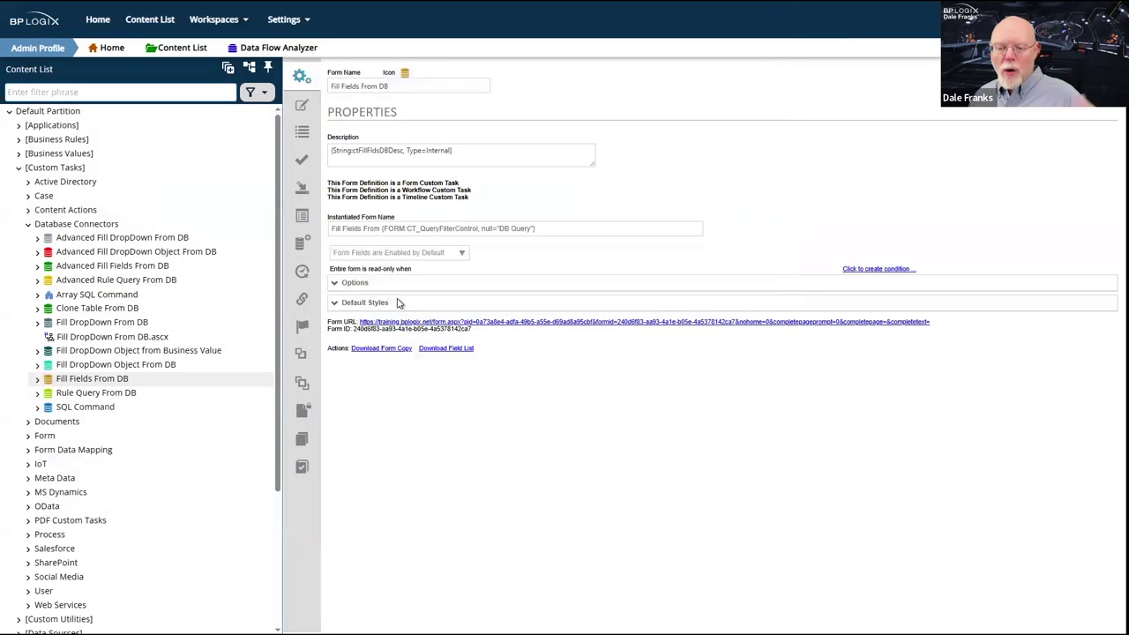
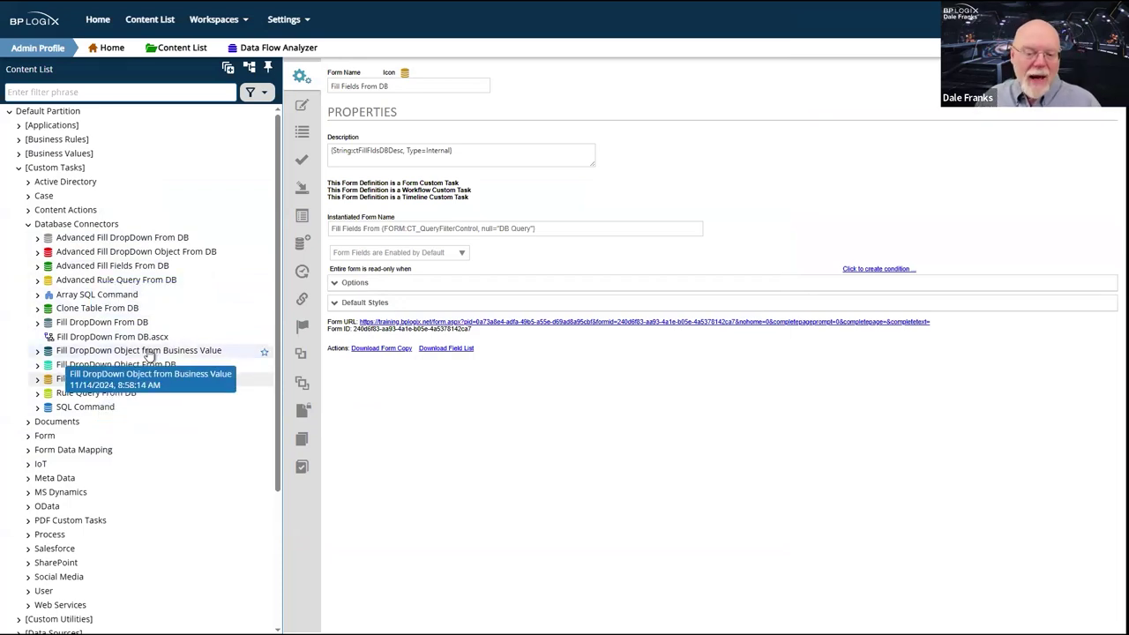
# - Open the Fill DropDown Object from Business Value form, examine its dropdown and business value settings, and close it without changes
pyautogui.click(150, 351)
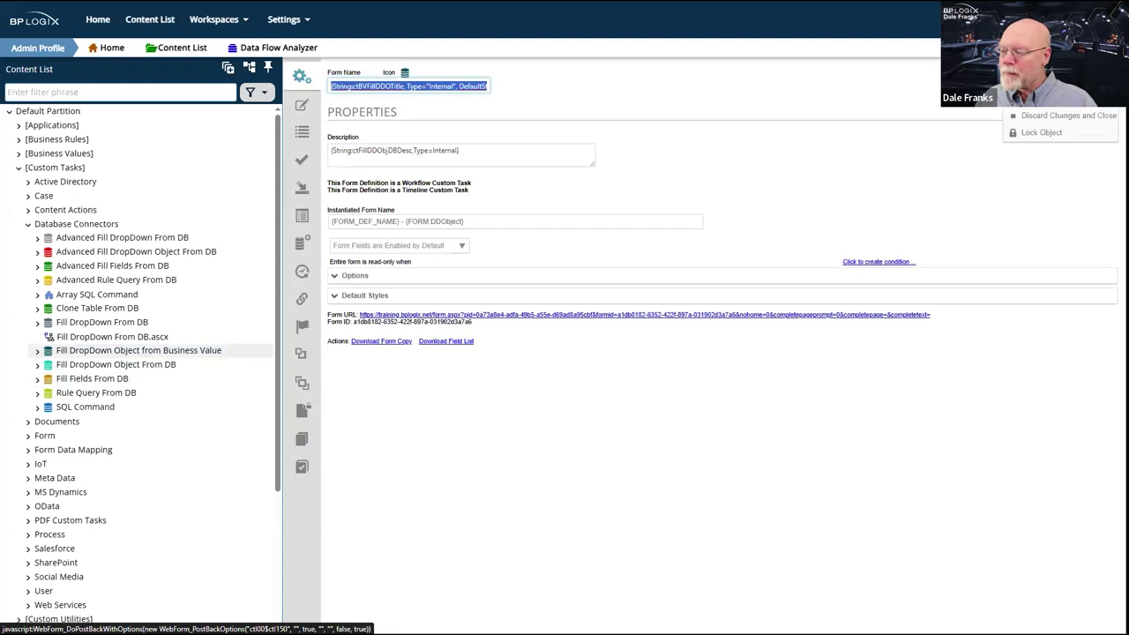
pyautogui.click(852, 315)
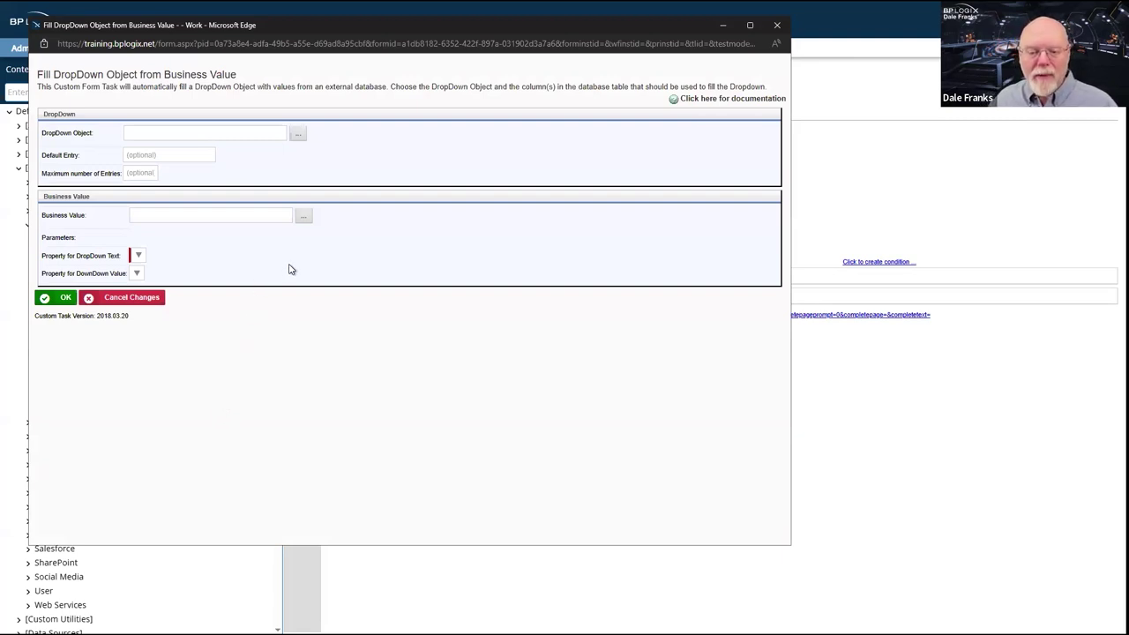
pyautogui.click(787, 30)
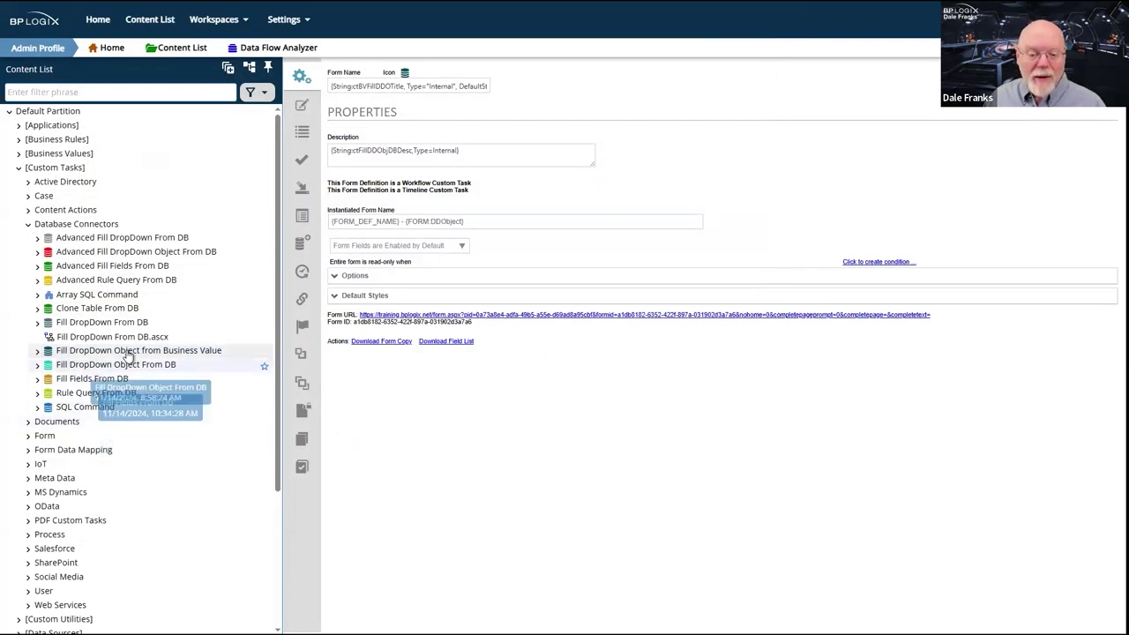
# - Open the Fill DropDown Object From DB form, examine its connection, query and dropdown details, and close it without changes
pyautogui.click(126, 367)
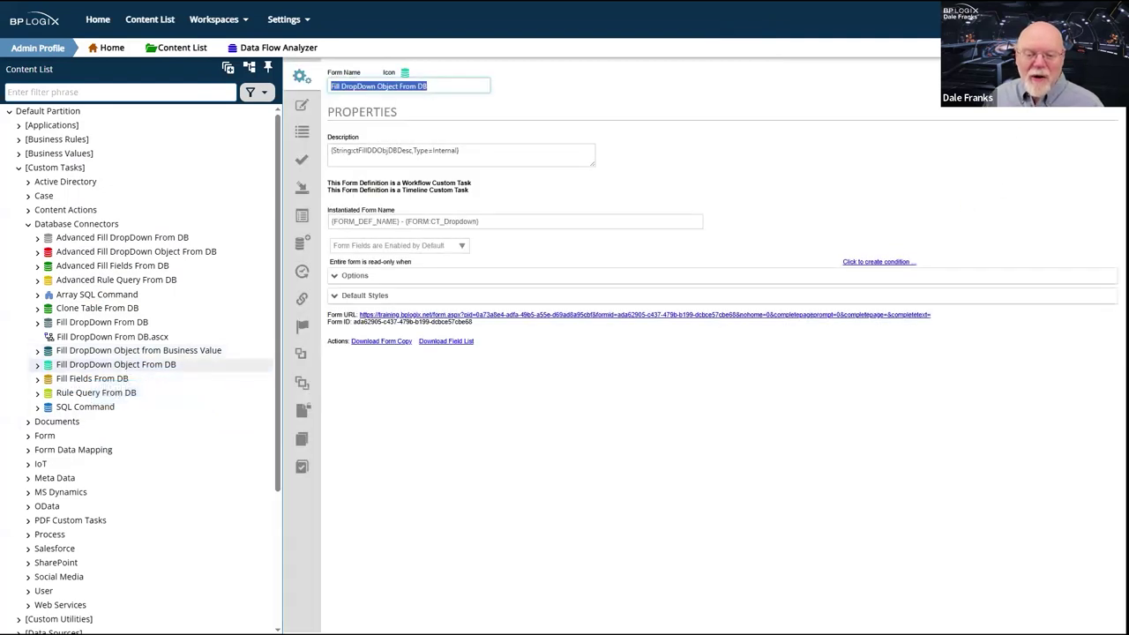
pyautogui.click(1107, 93)
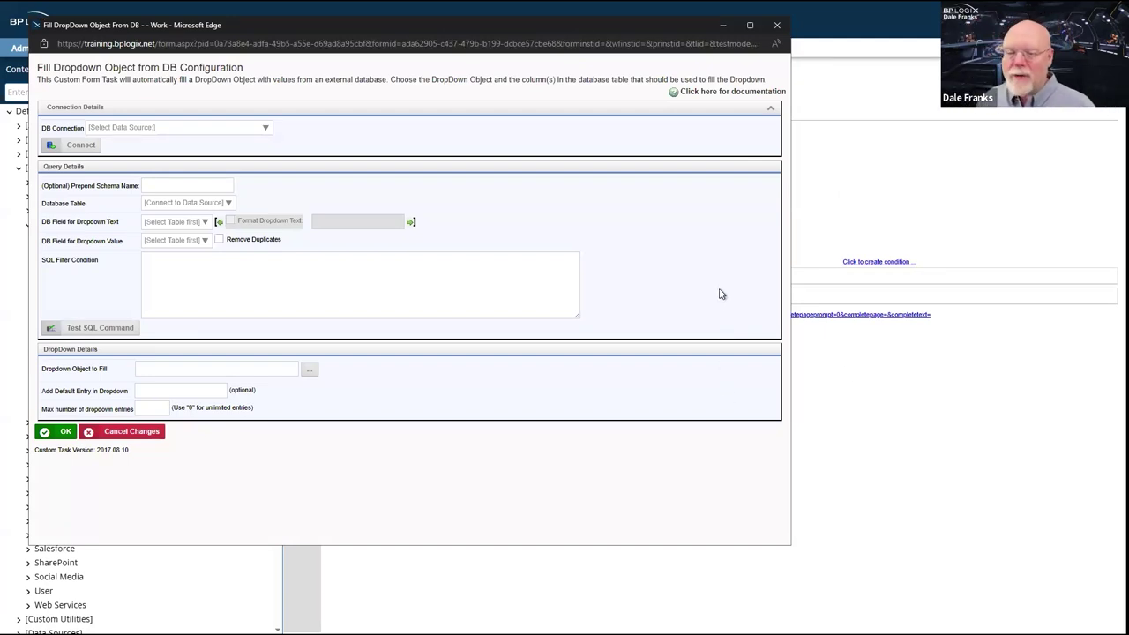
pyautogui.click(779, 28)
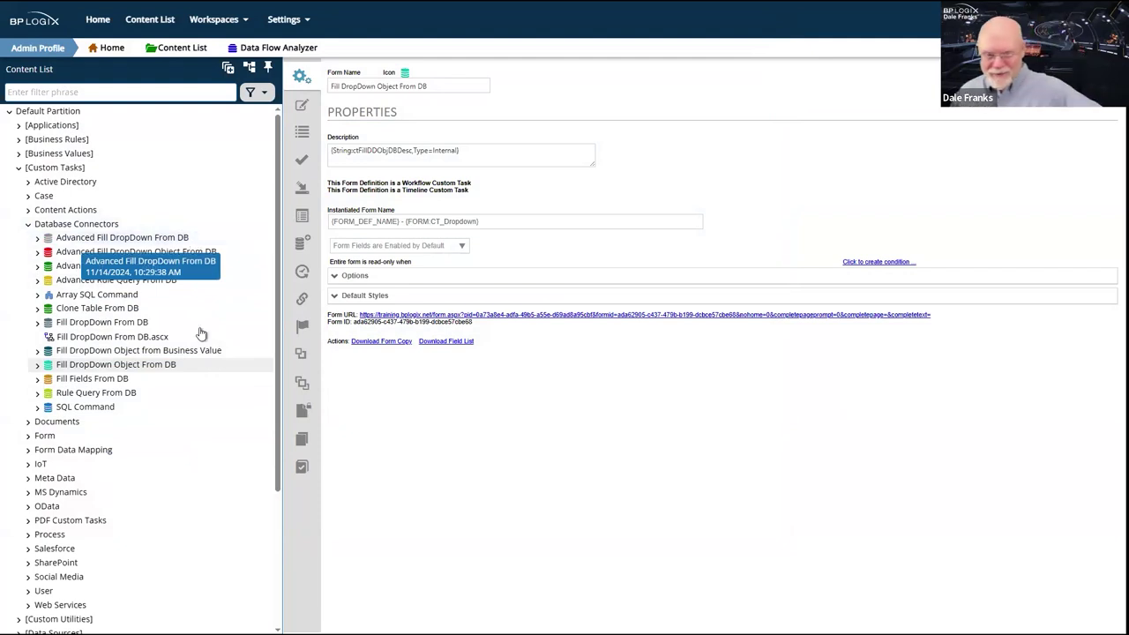
# - Open the Advanced Rule Query From DB form, examine its SQL query and results options, and close it without changes
pyautogui.click(85, 283)
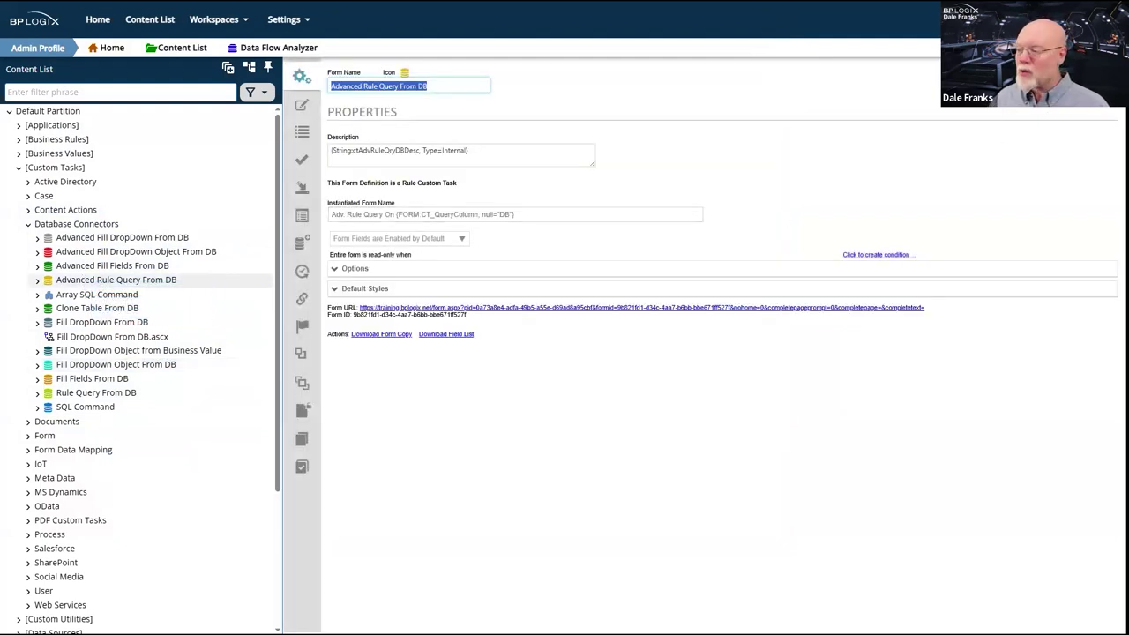
pyautogui.click(882, 307)
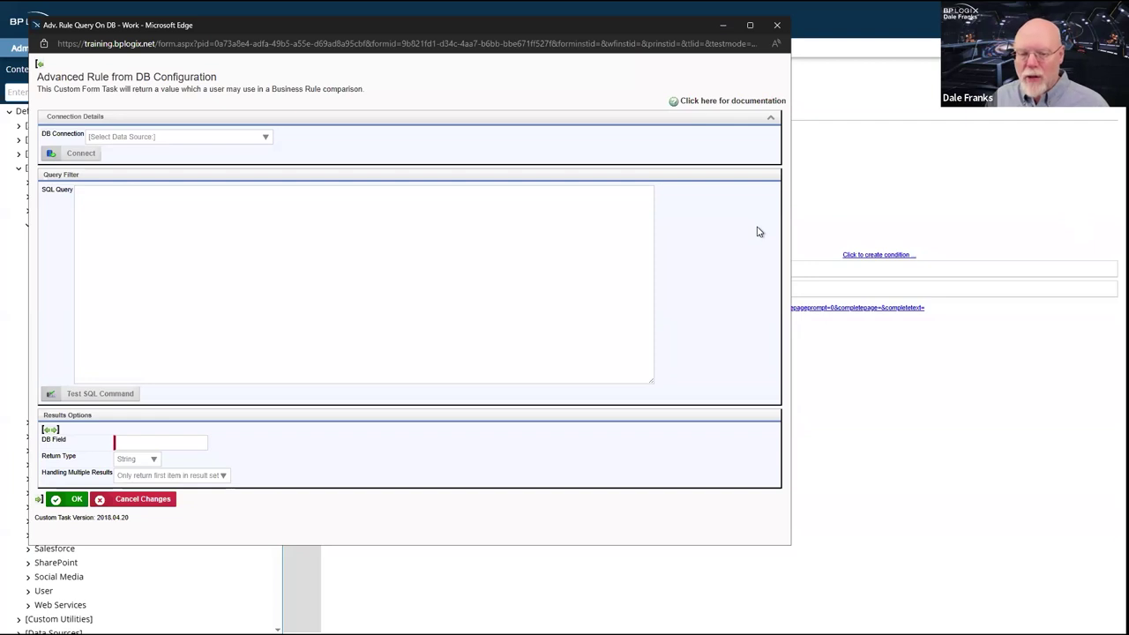
pyautogui.click(779, 27)
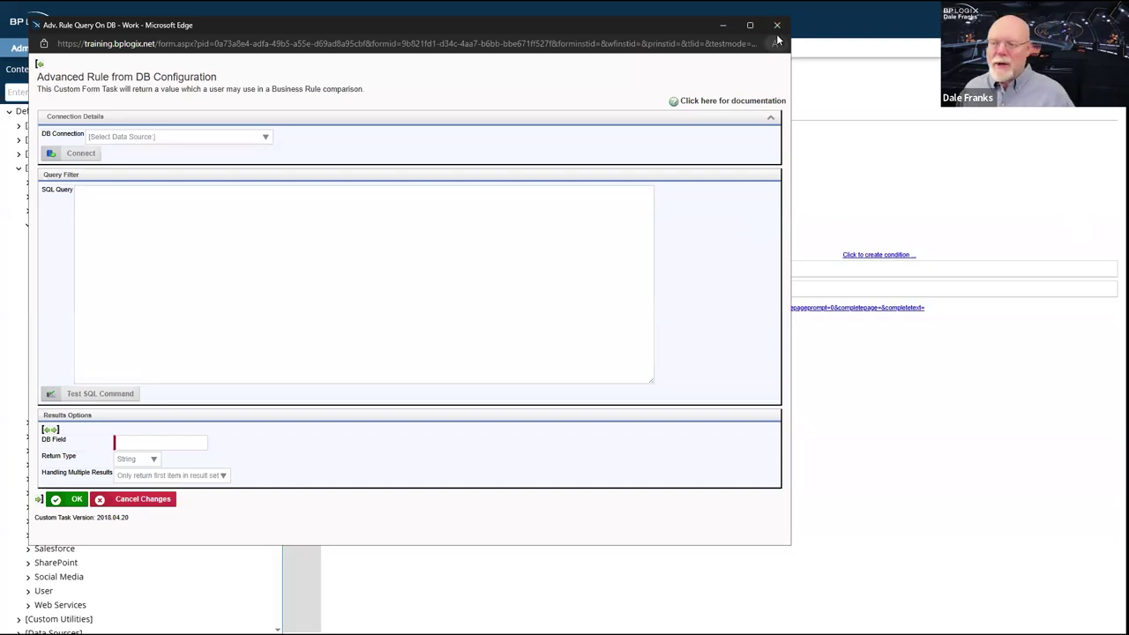
pyautogui.click(780, 27)
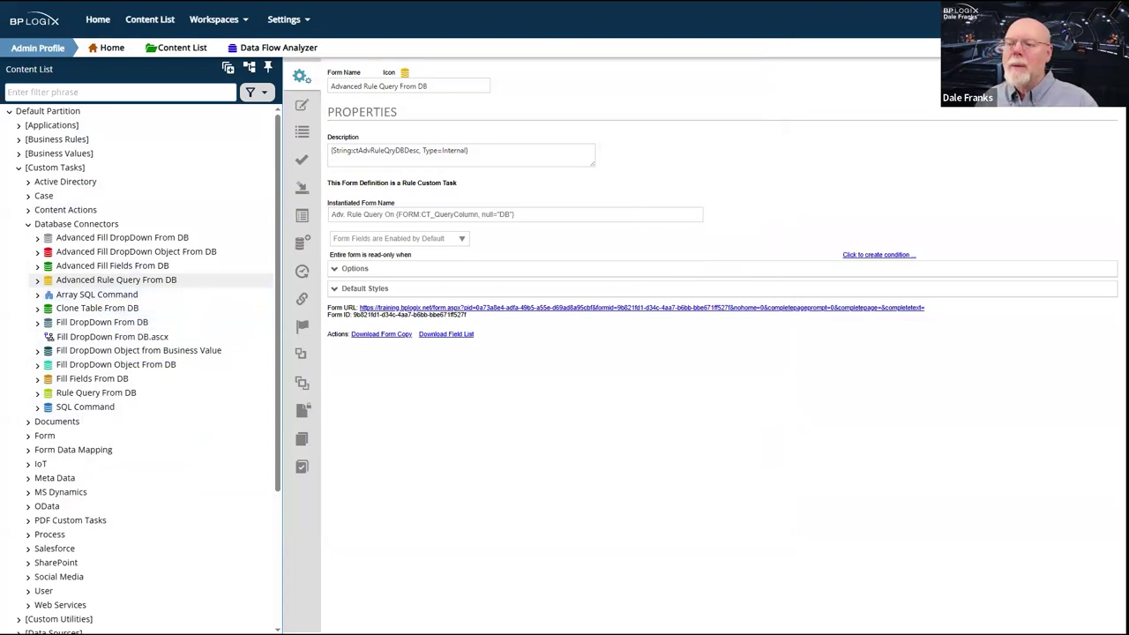
# - Open the Array SQL Command form, examine its array selection and SQL command settings, and close it without changes
pyautogui.click(88, 294)
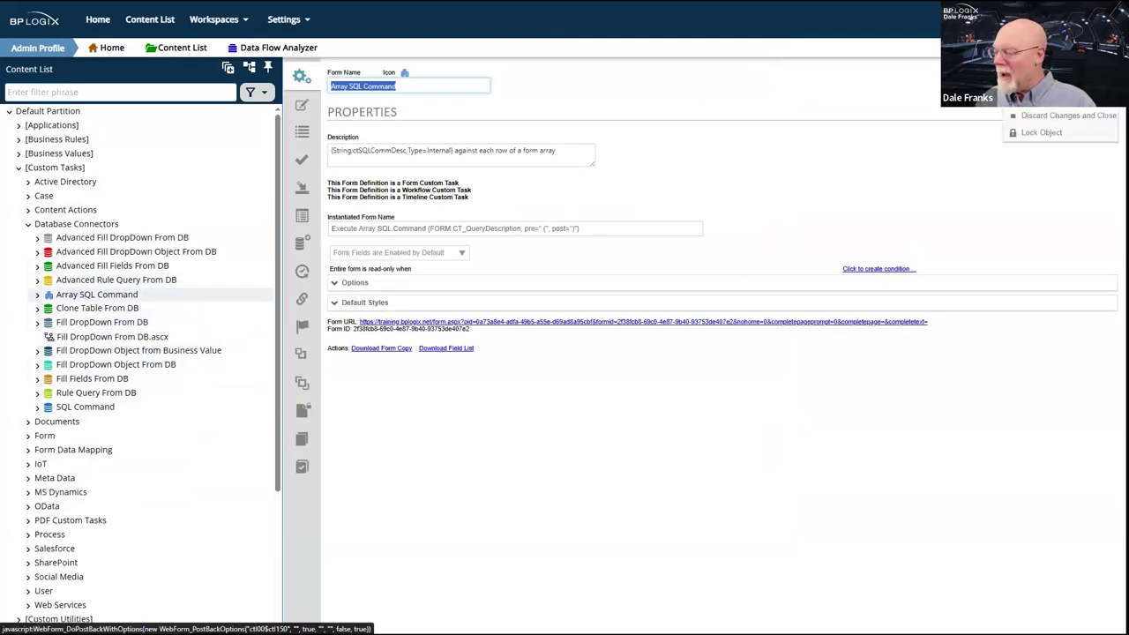
pyautogui.click(301, 105)
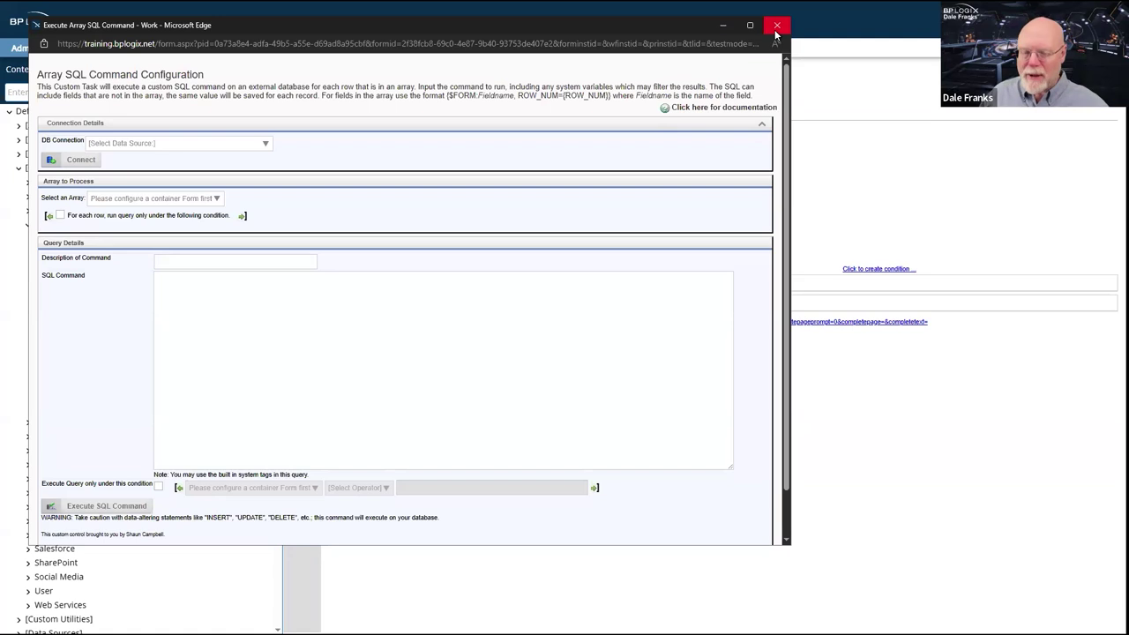
pyautogui.click(775, 31)
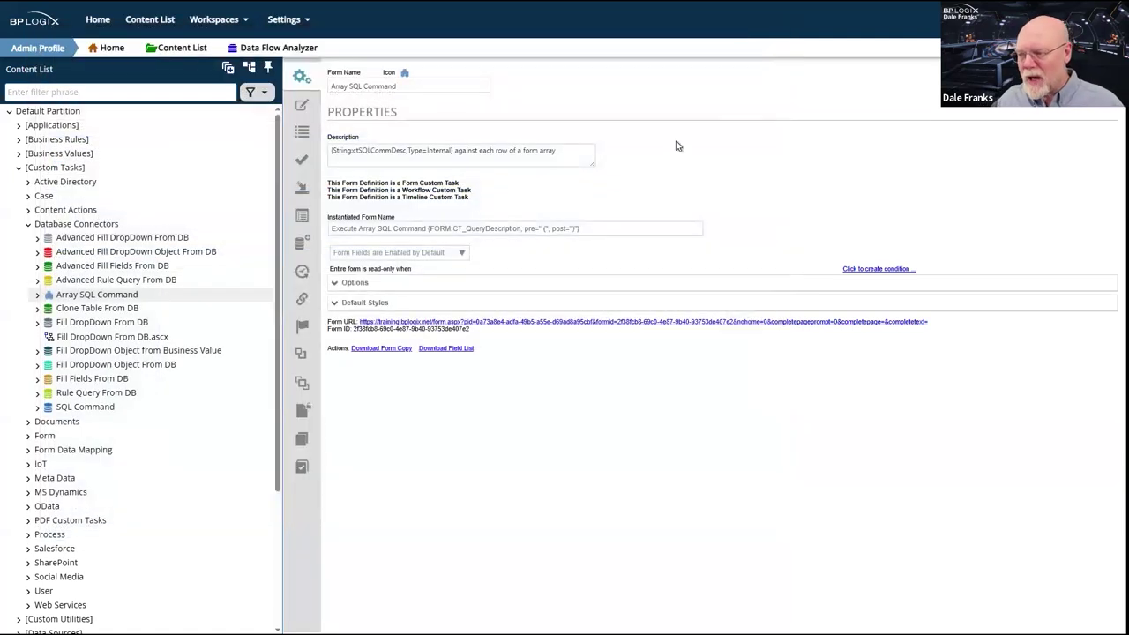
# - Open the Clone Table From DB form, examine its source, destination and table settings, and close it without changes
pyautogui.click(95, 309)
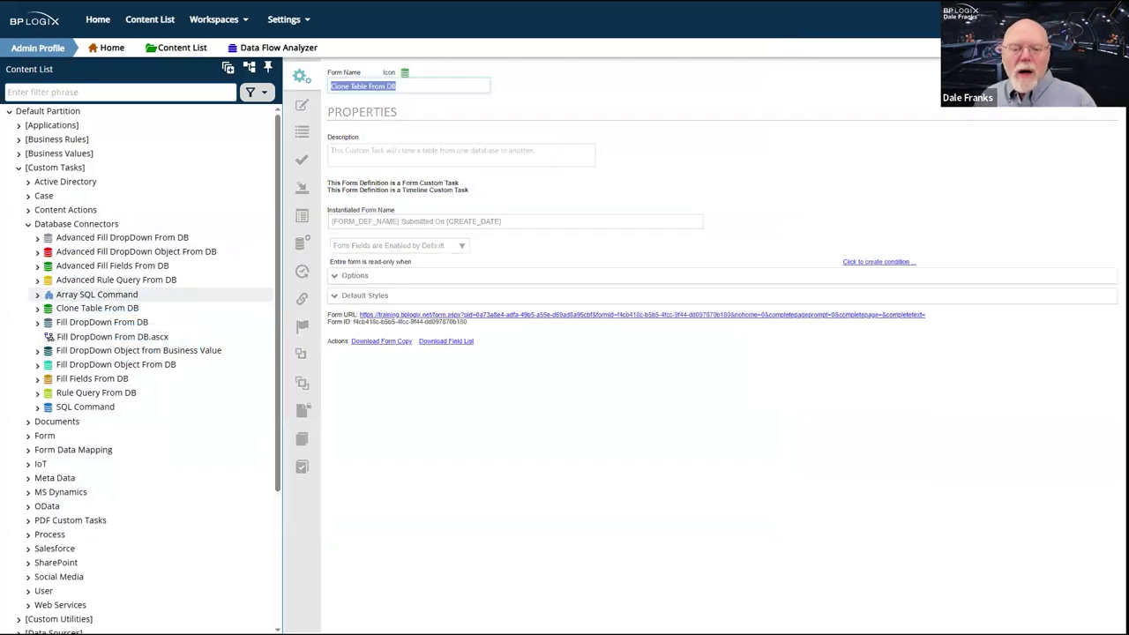
pyautogui.click(876, 261)
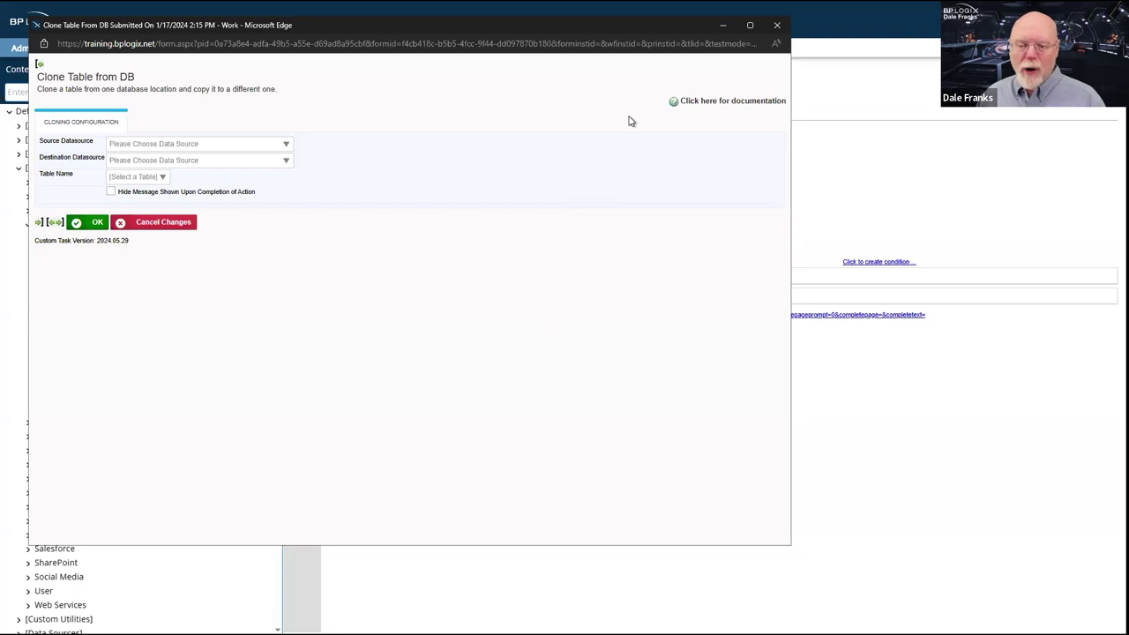
pyautogui.click(778, 27)
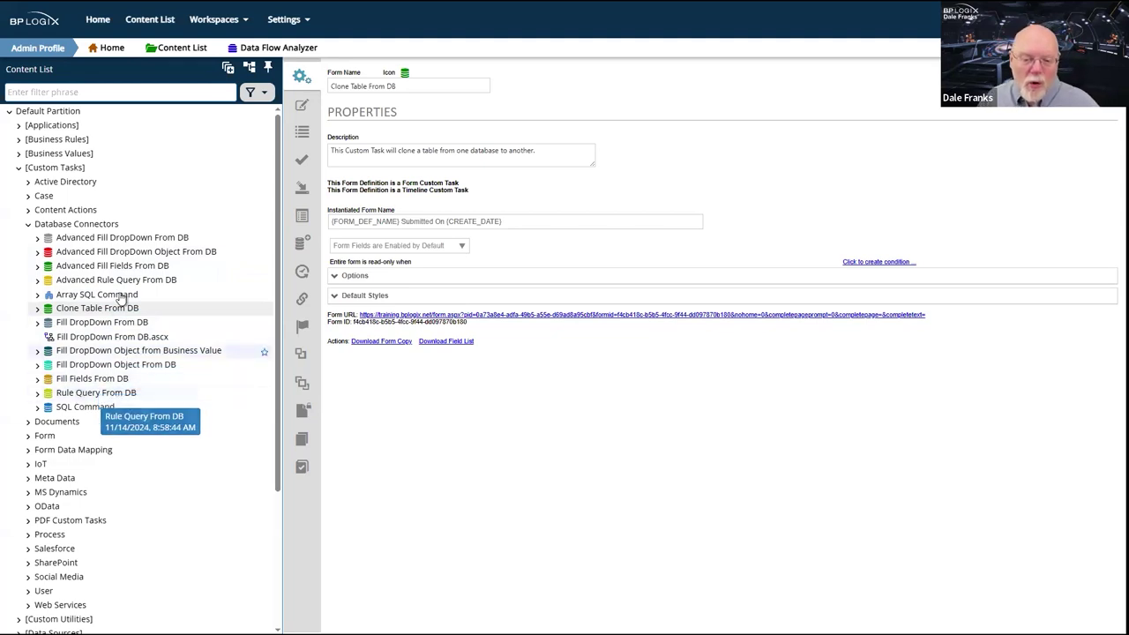
# - Open the Rule Query From DB form, examine its source tables, results options and SQL condition, and close it without changes
pyautogui.click(95, 394)
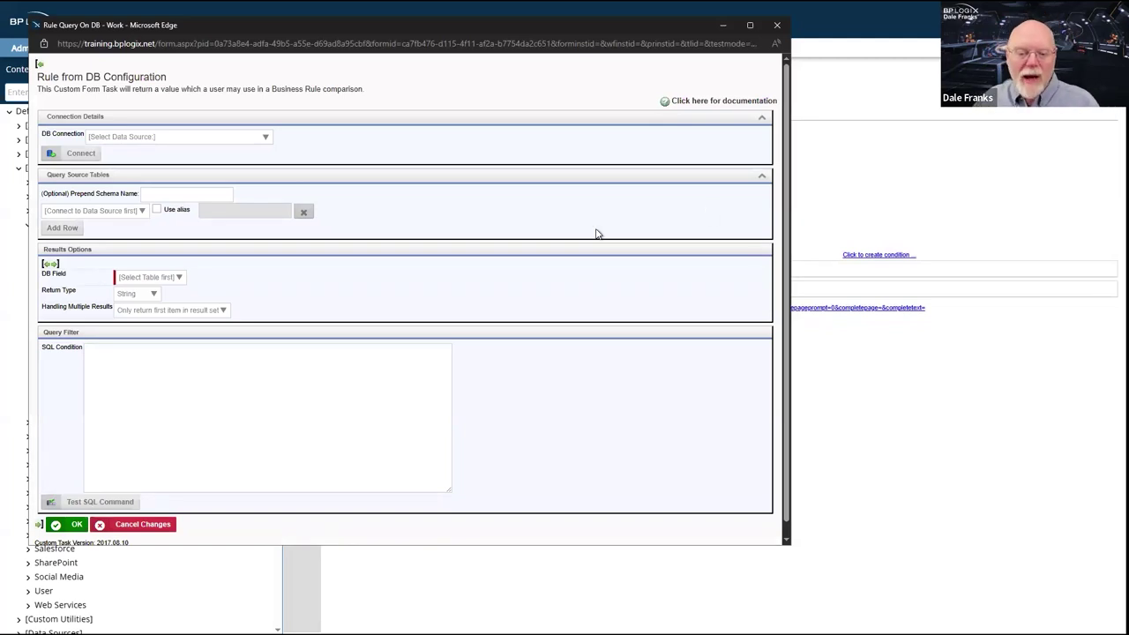
pyautogui.moveTo(130, 360)
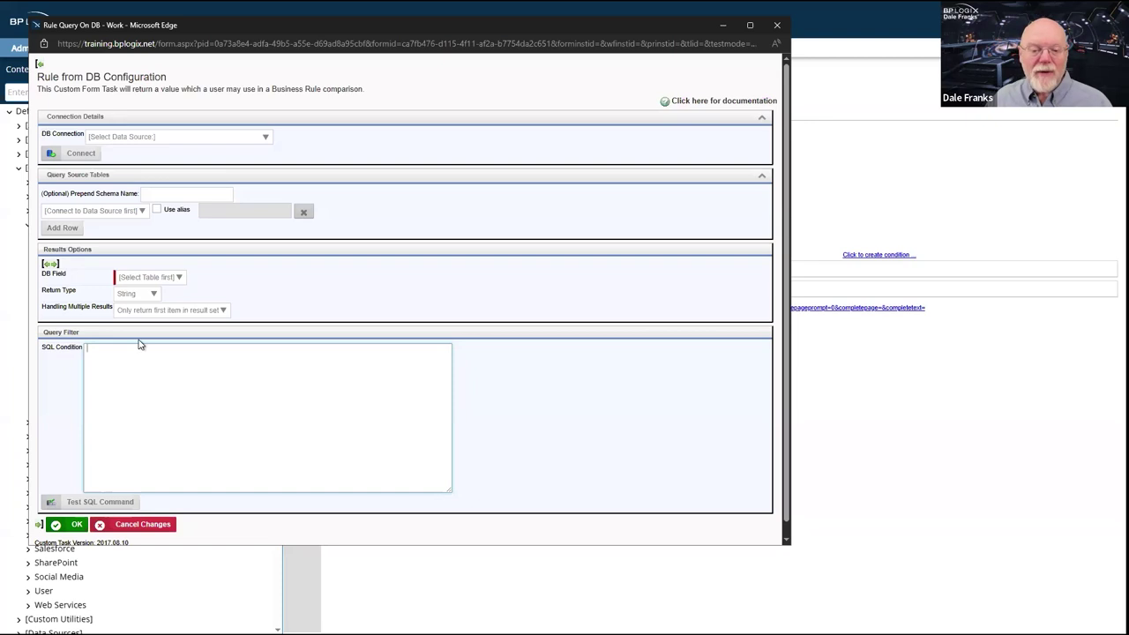
pyautogui.click(139, 347)
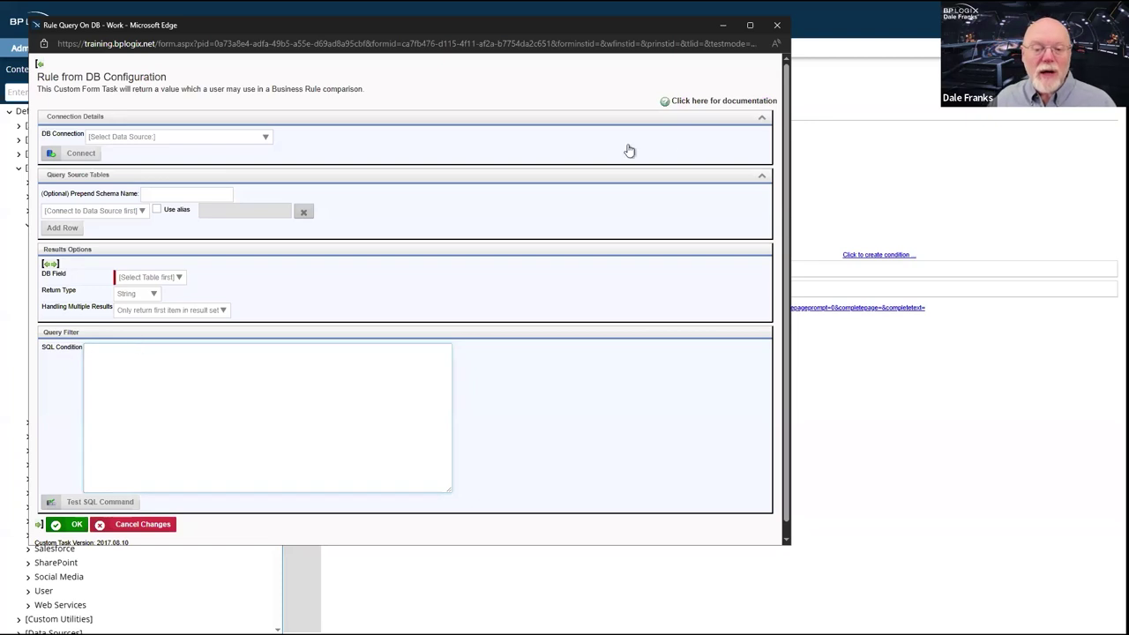
pyautogui.click(778, 27)
# - Open the SQL Command form, examine its connection, SQL command and execution options, and close it without changes
pyautogui.moveTo(79, 396); pyautogui.dragTo(115, 261)
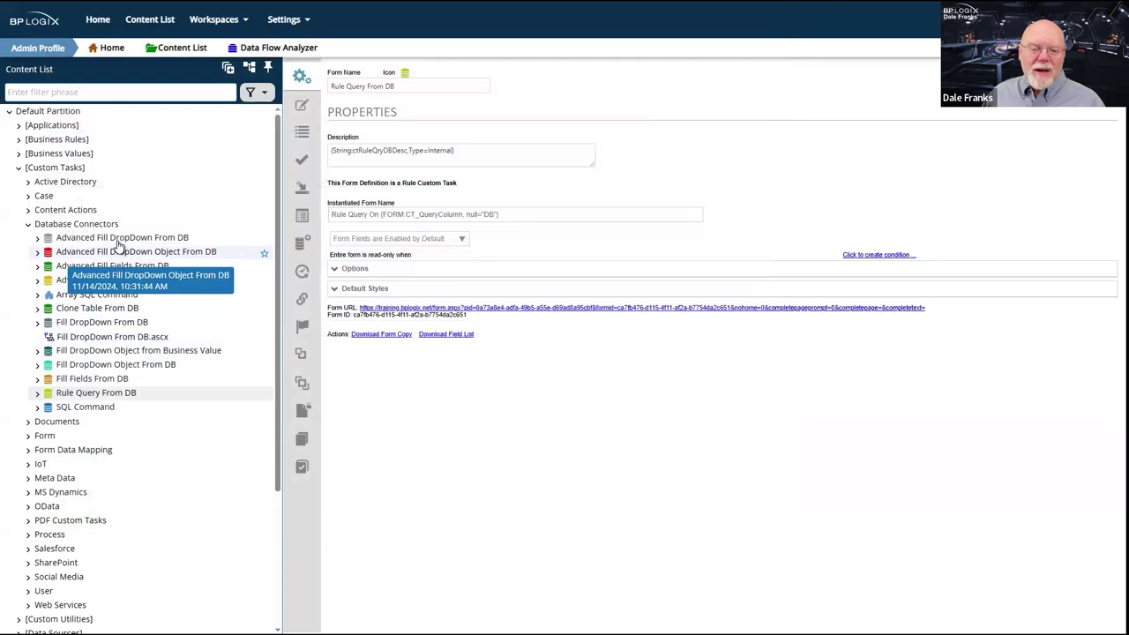
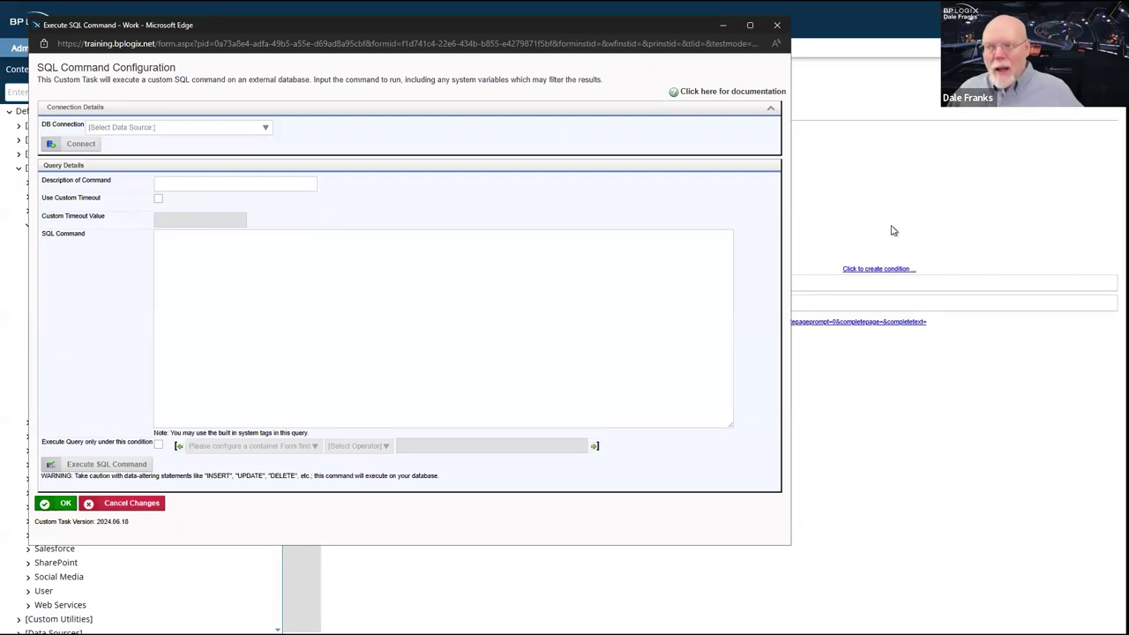
pyautogui.click(539, 275)
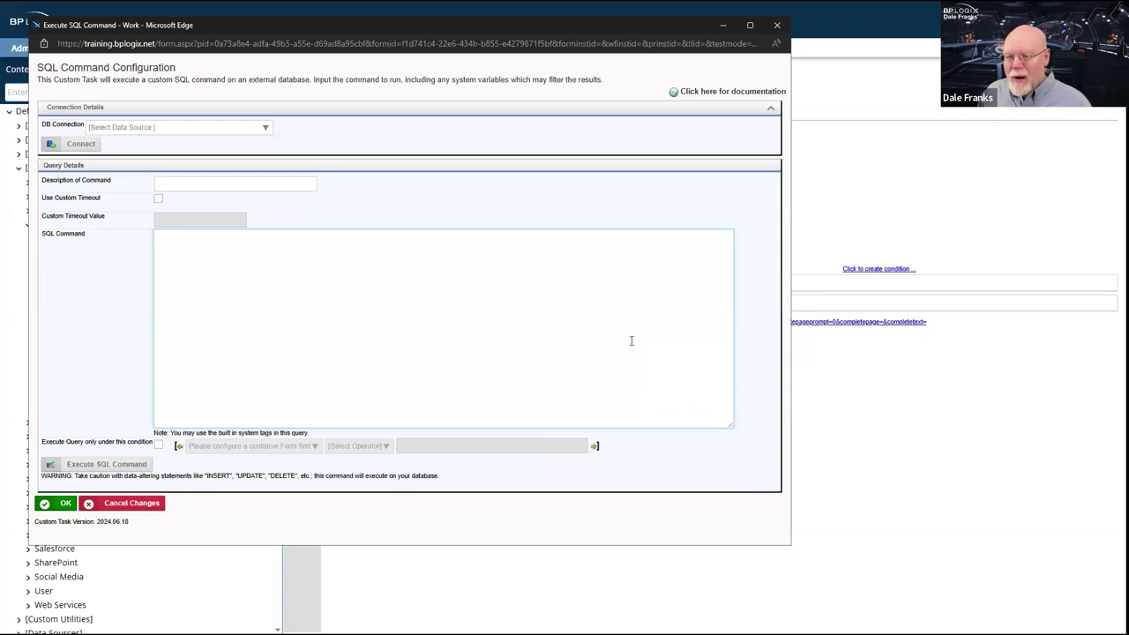
pyautogui.moveTo(294, 265)
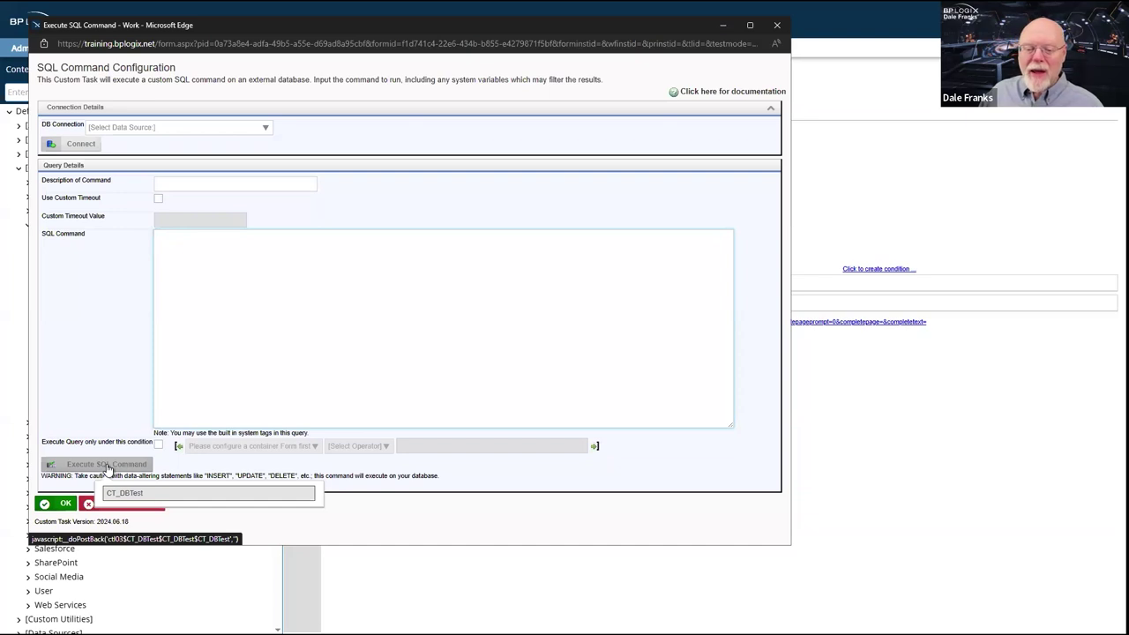
pyautogui.click(348, 308)
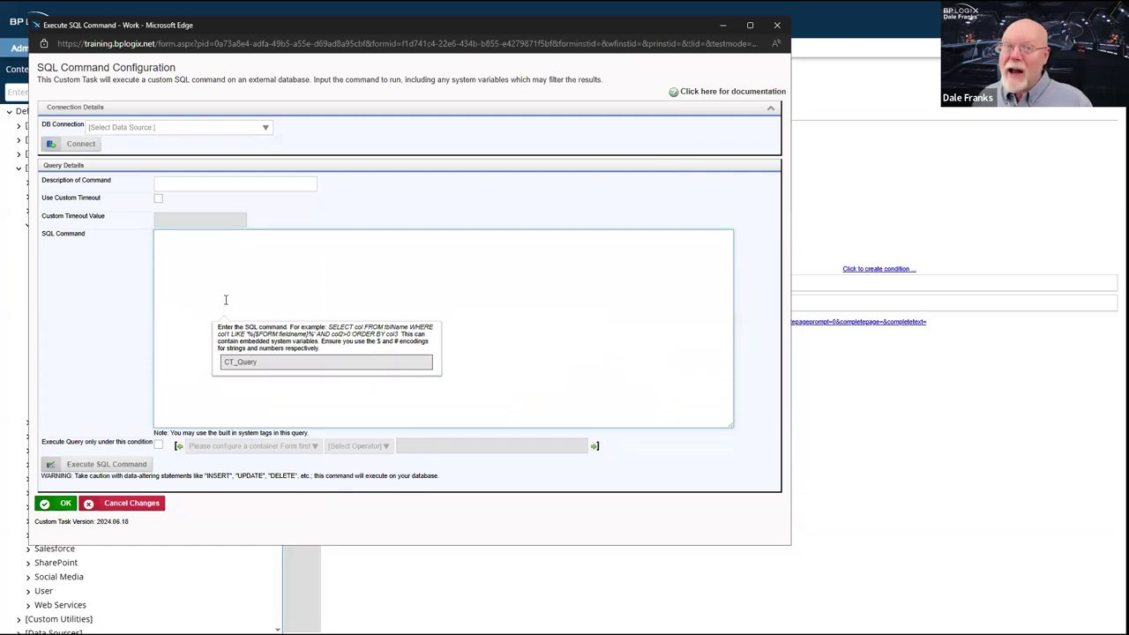
pyautogui.click(777, 28)
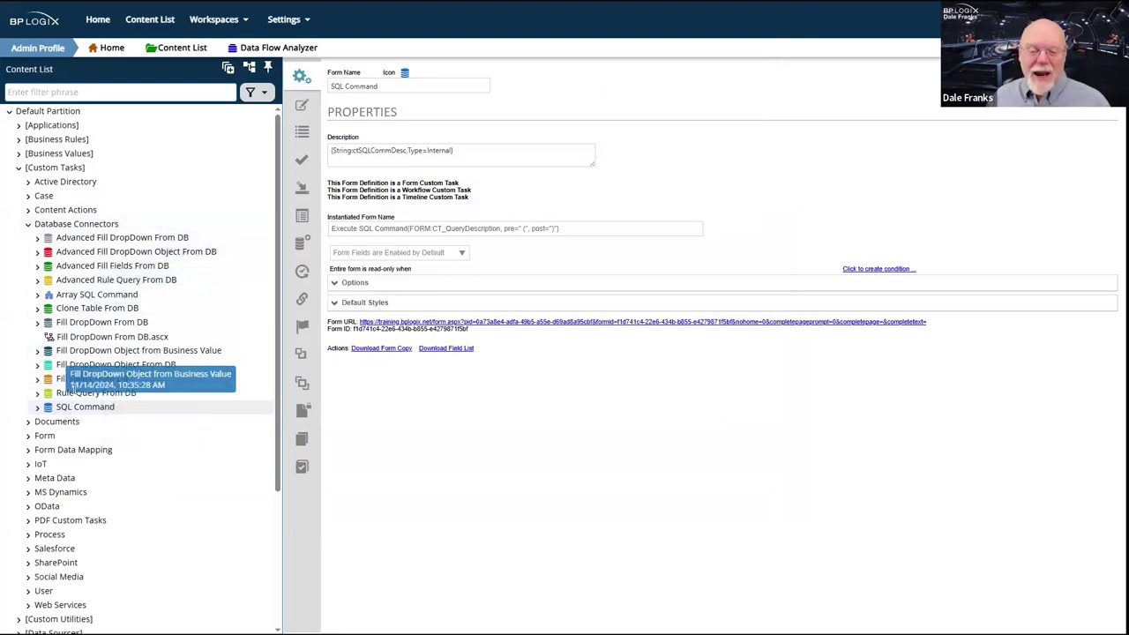
# - Collapse Database Connectors, expand Documents, and review the Convert to Laserfiche form's output and export options without changing anything
pyautogui.click(28, 226)
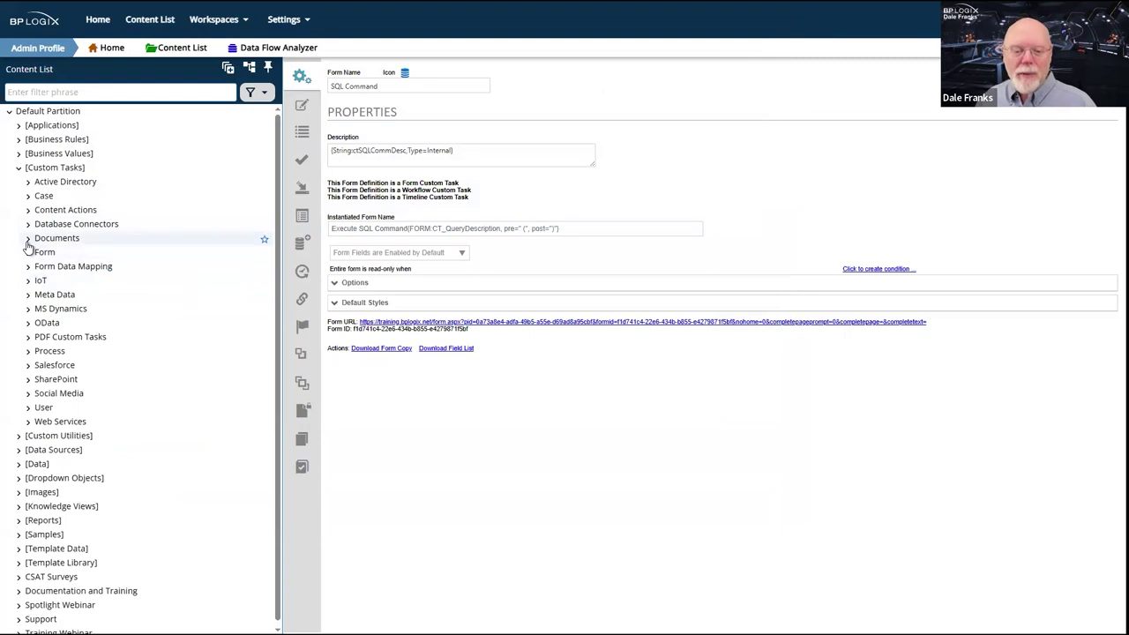
pyautogui.click(27, 239)
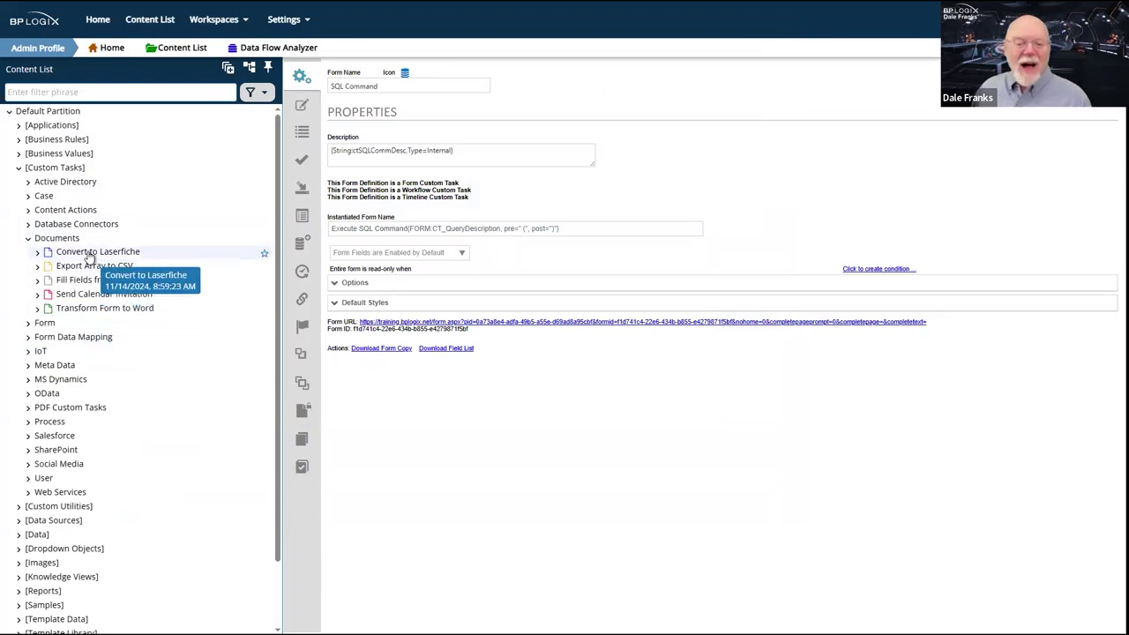
pyautogui.moveTo(1063, 93)
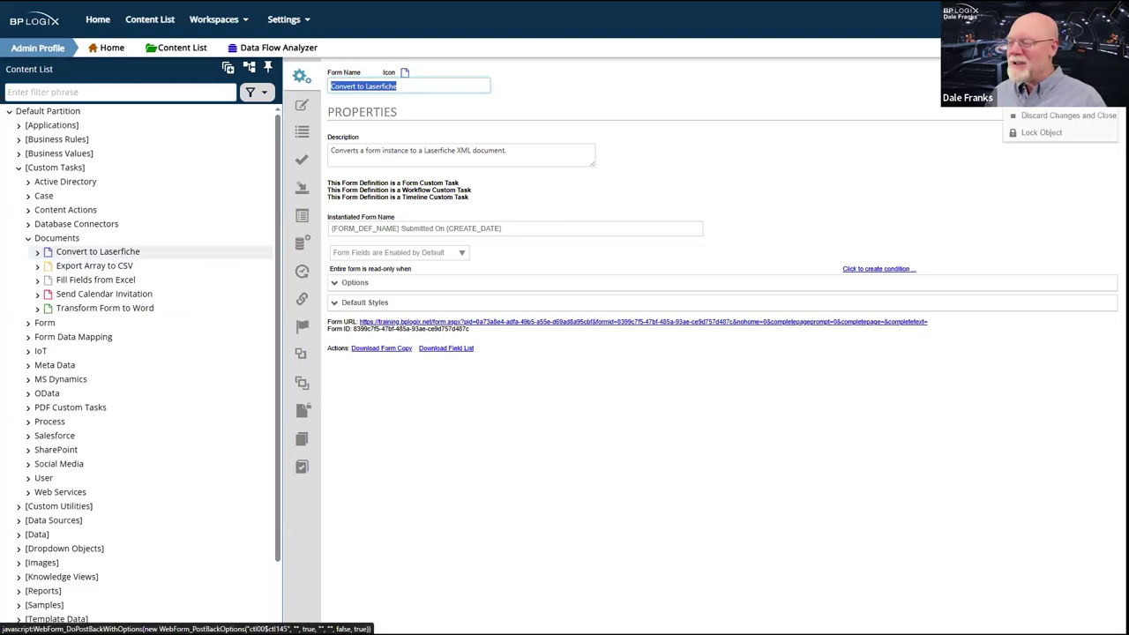
pyautogui.click(1059, 132)
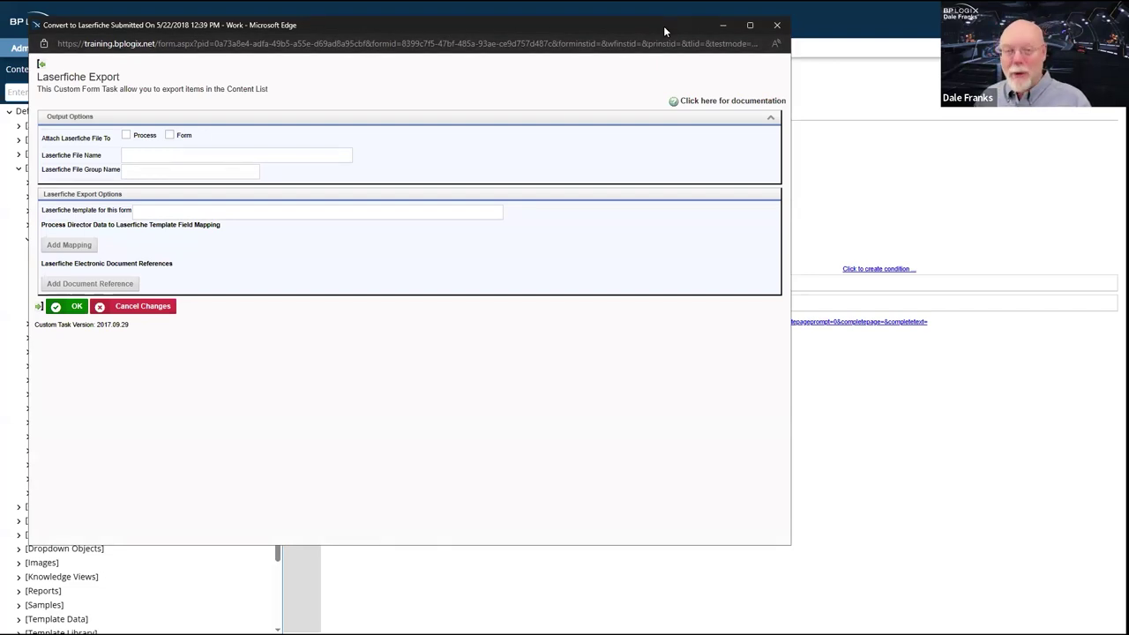
pyautogui.moveTo(666, 31); pyautogui.dragTo(960, 128)
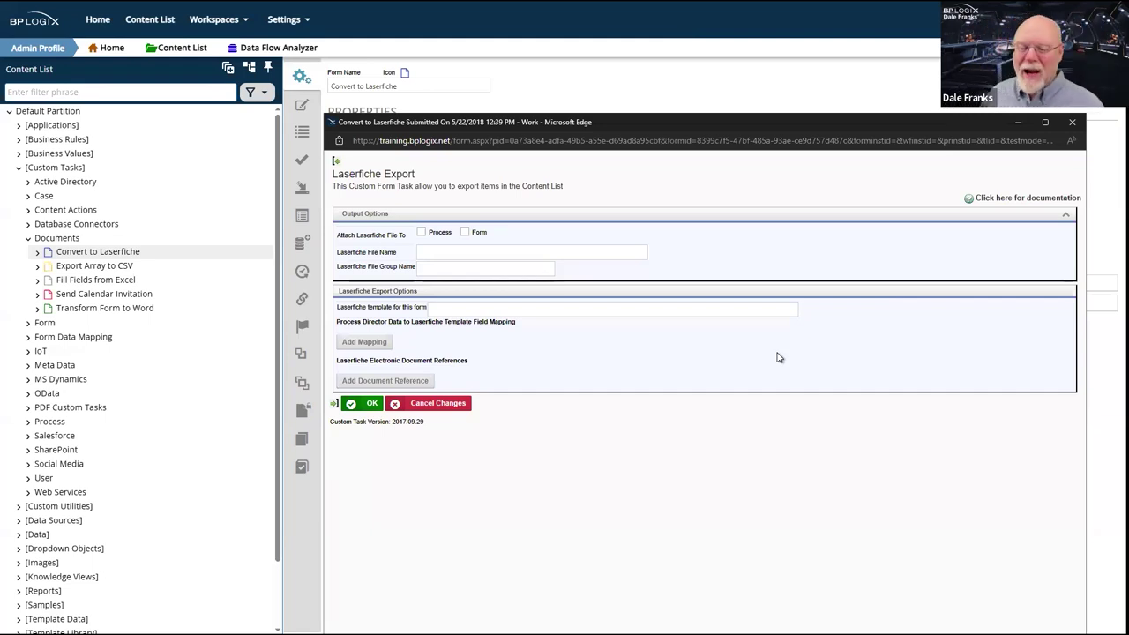
pyautogui.click(790, 315)
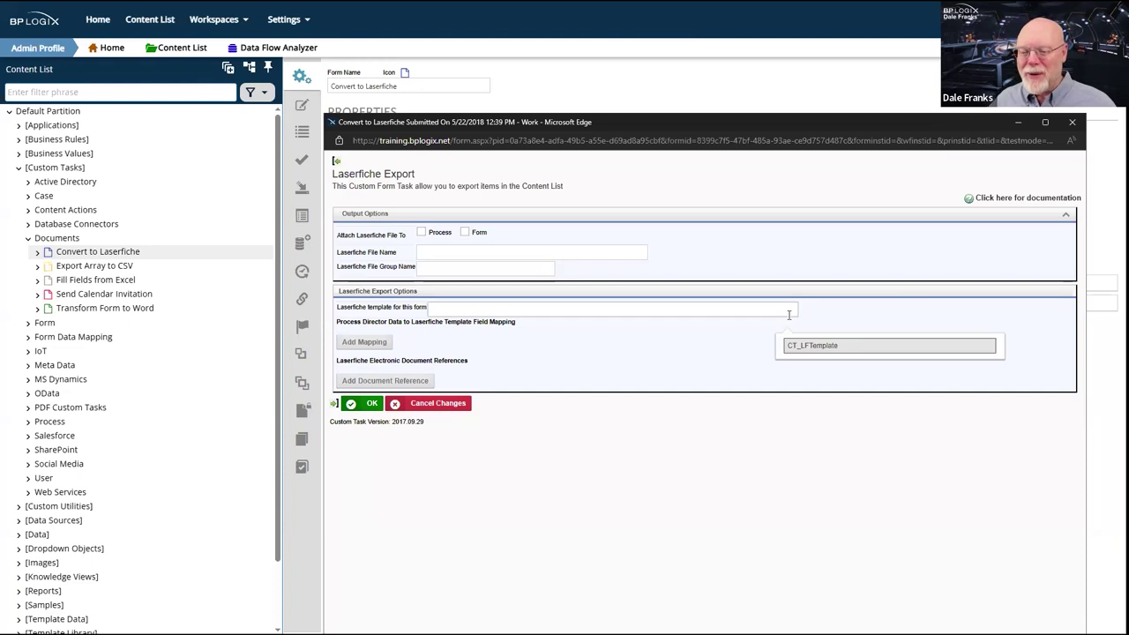
pyautogui.click(782, 328)
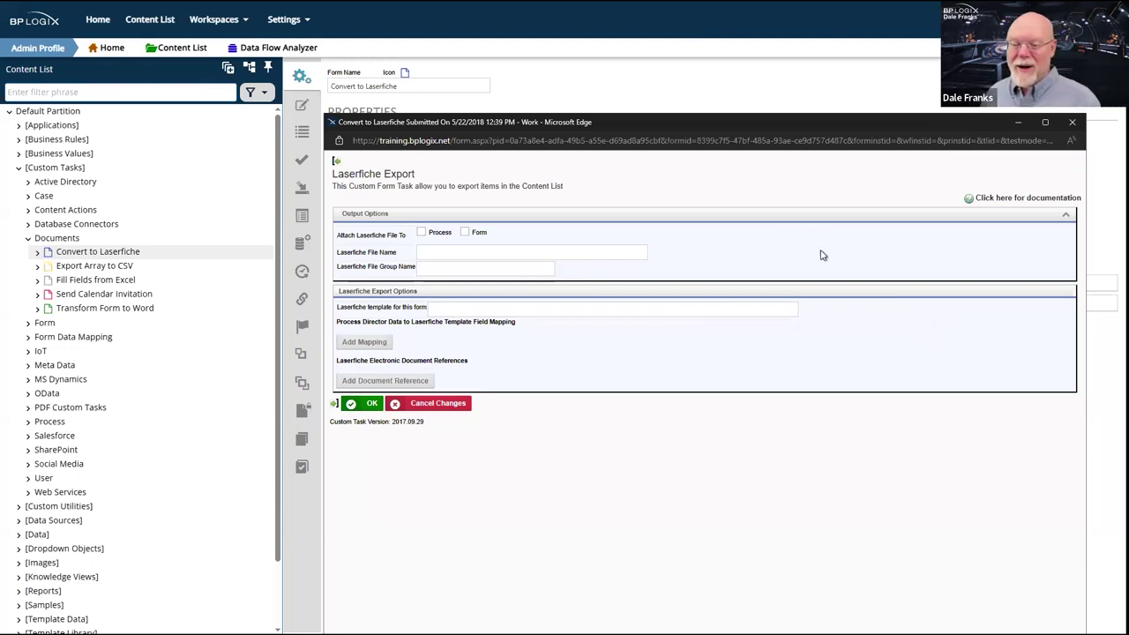
pyautogui.click(1075, 126)
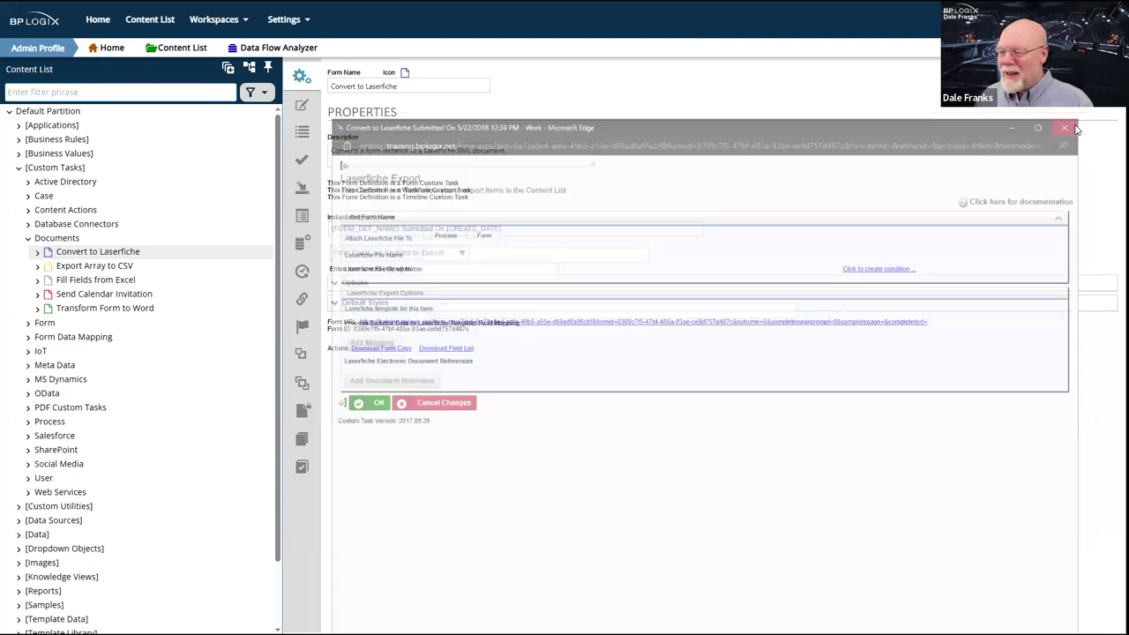
# - Open the Export Array to CSV form, examine its array, column and attachment settings, and close it without changes
pyautogui.click(64, 266)
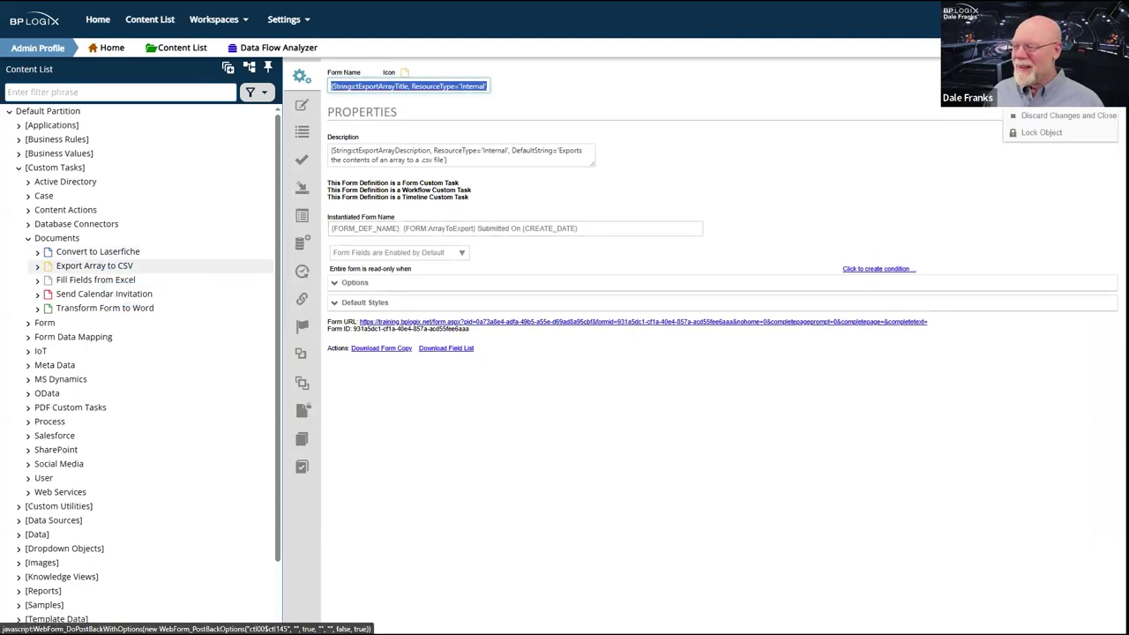
pyautogui.click(1071, 114)
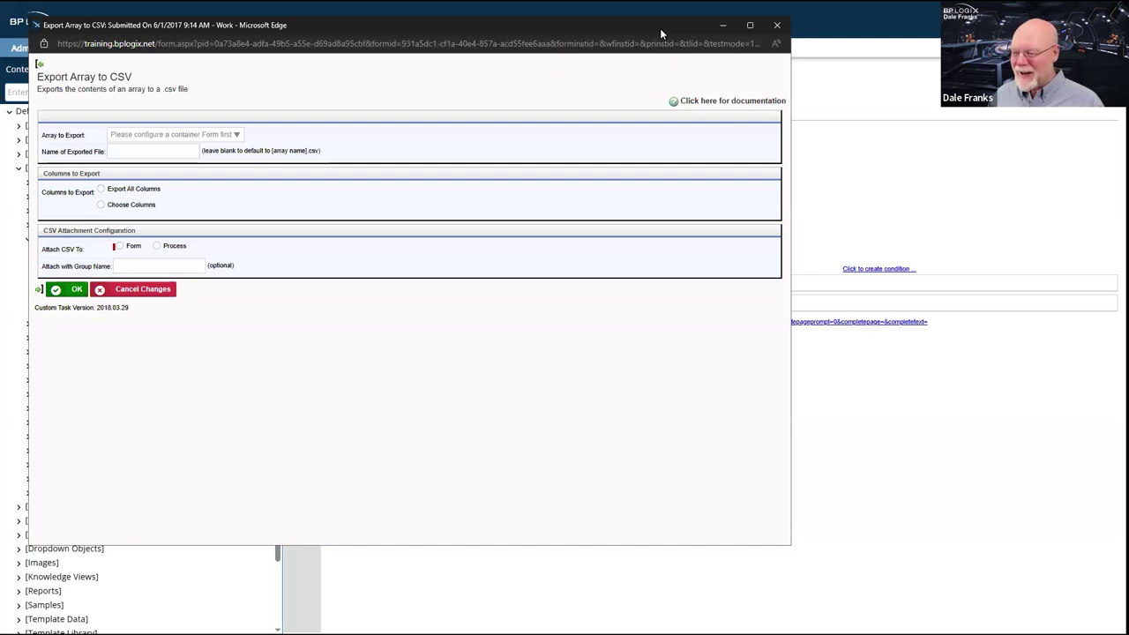
pyautogui.moveTo(660, 28); pyautogui.dragTo(962, 79)
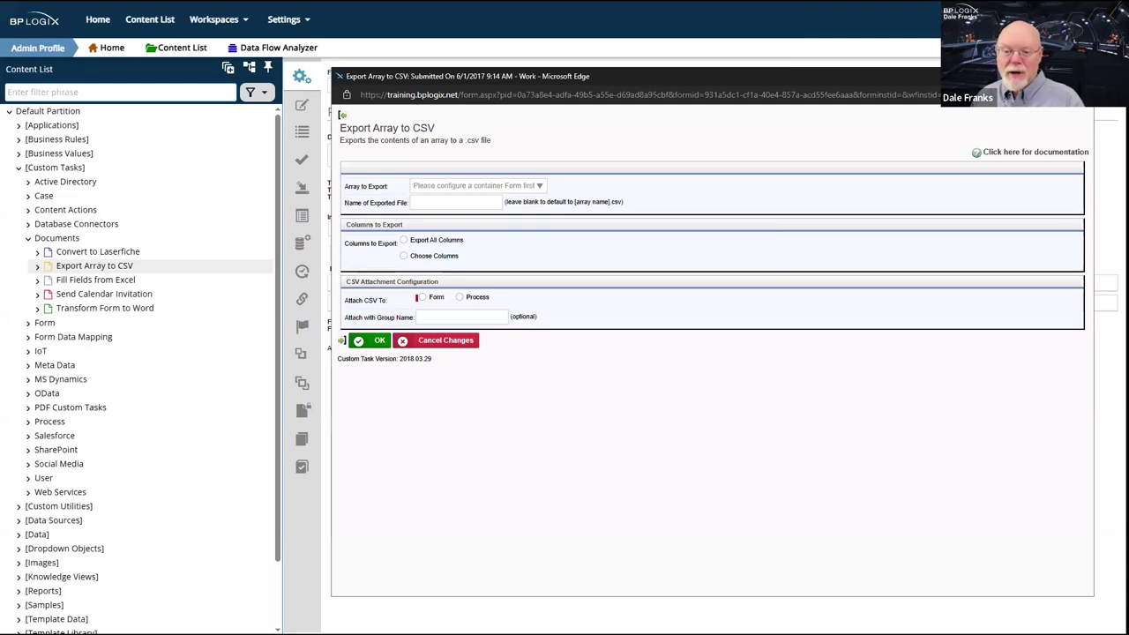
pyautogui.hotkey('alt', 'F4')
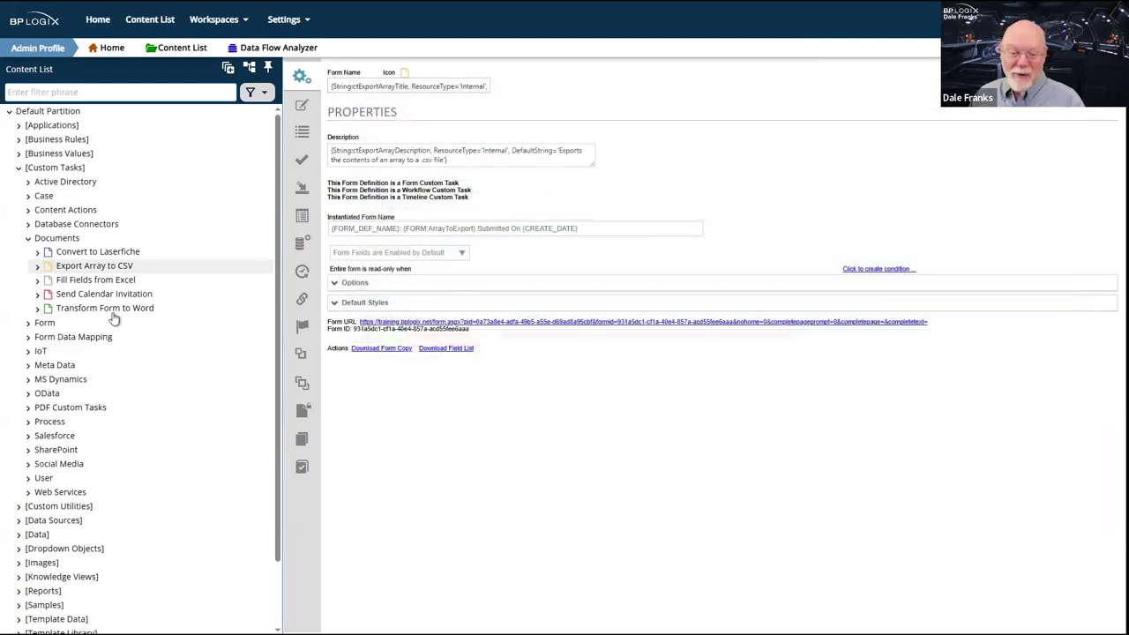
# - Open the Fill Fields from Excel form, examine its document source, mappings and advanced options, and close it without changes
pyautogui.click(111, 281)
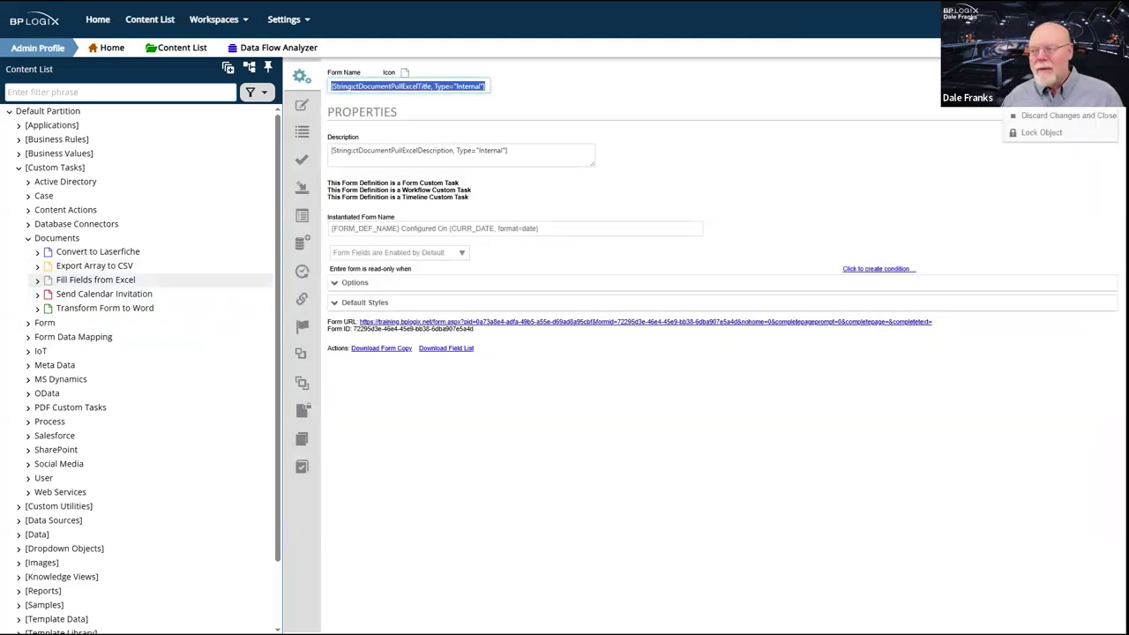
pyautogui.click(1023, 126)
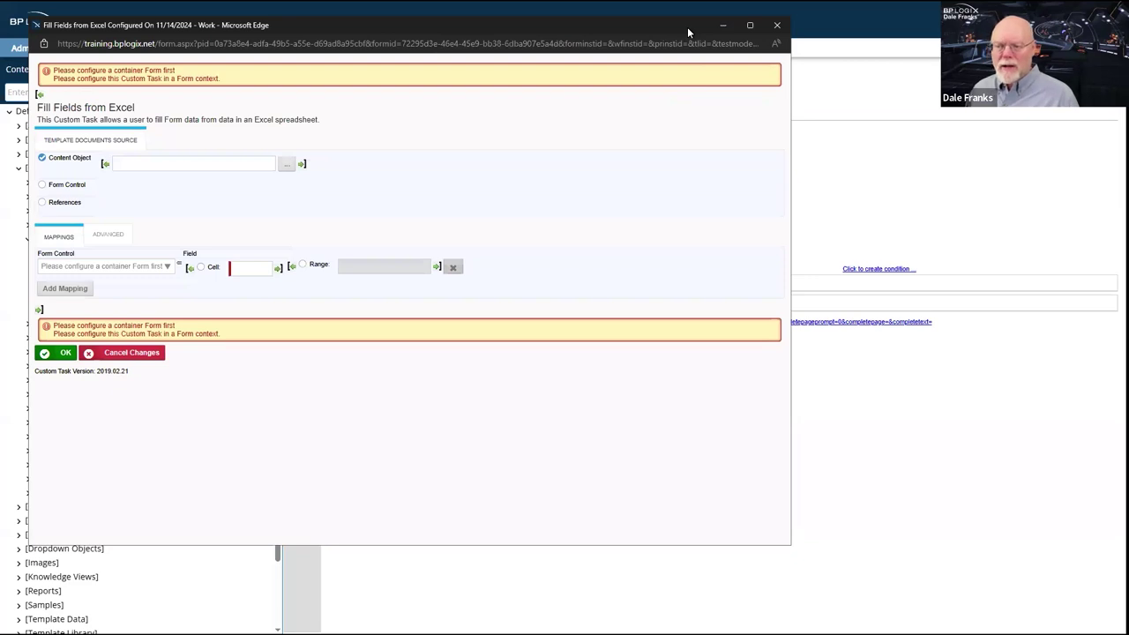
pyautogui.moveTo(687, 27); pyautogui.dragTo(956, 68)
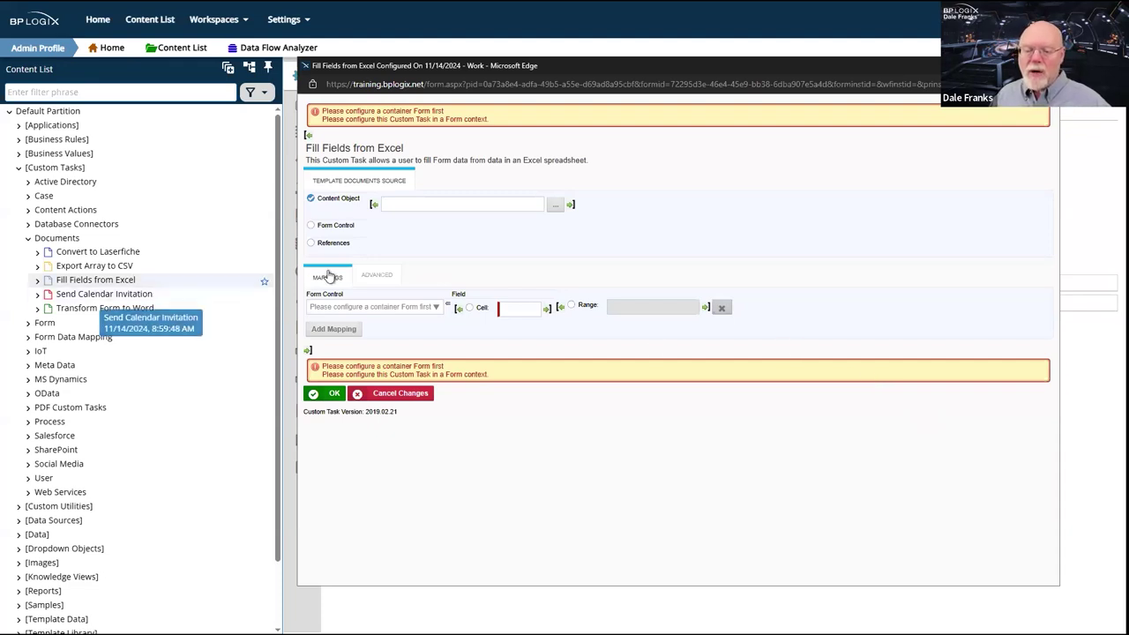
pyautogui.click(379, 277)
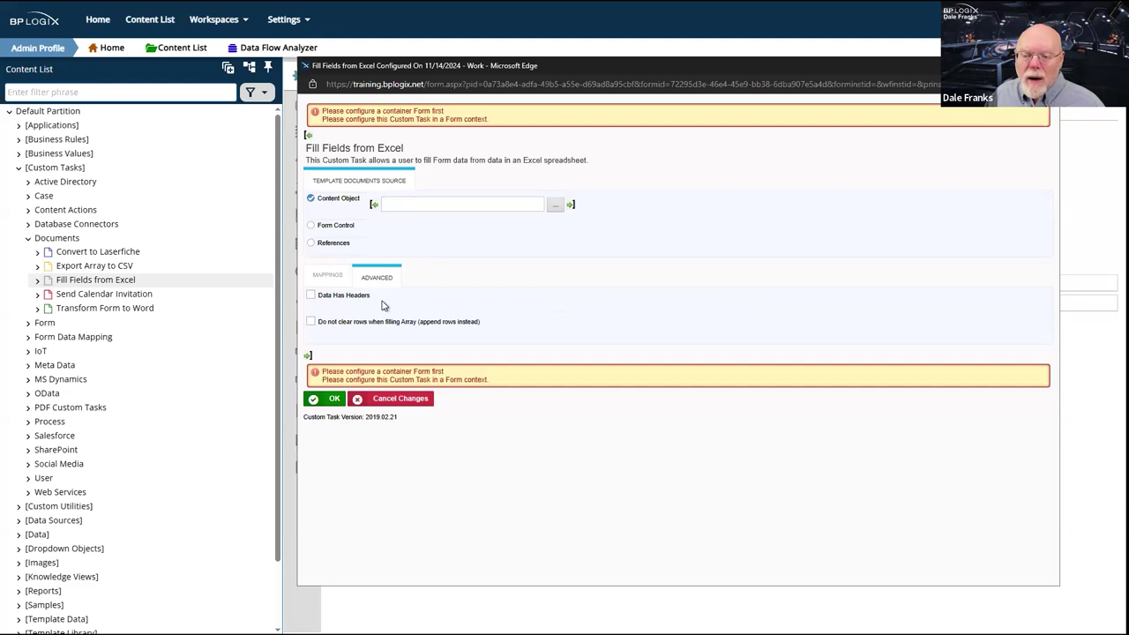
pyautogui.click(328, 277)
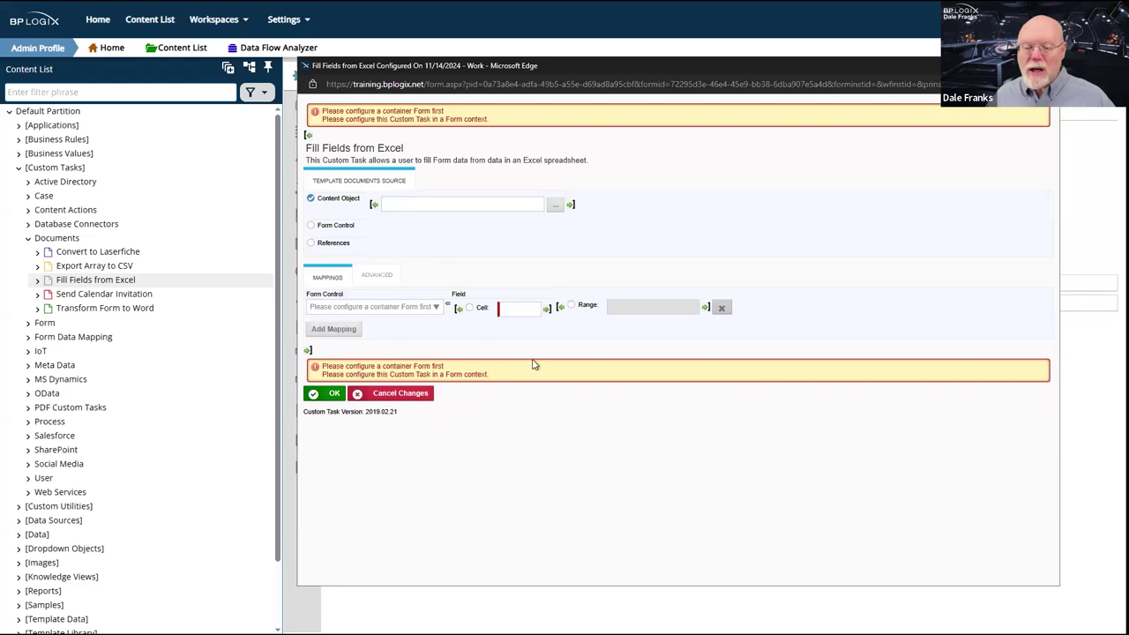
pyautogui.click(430, 313)
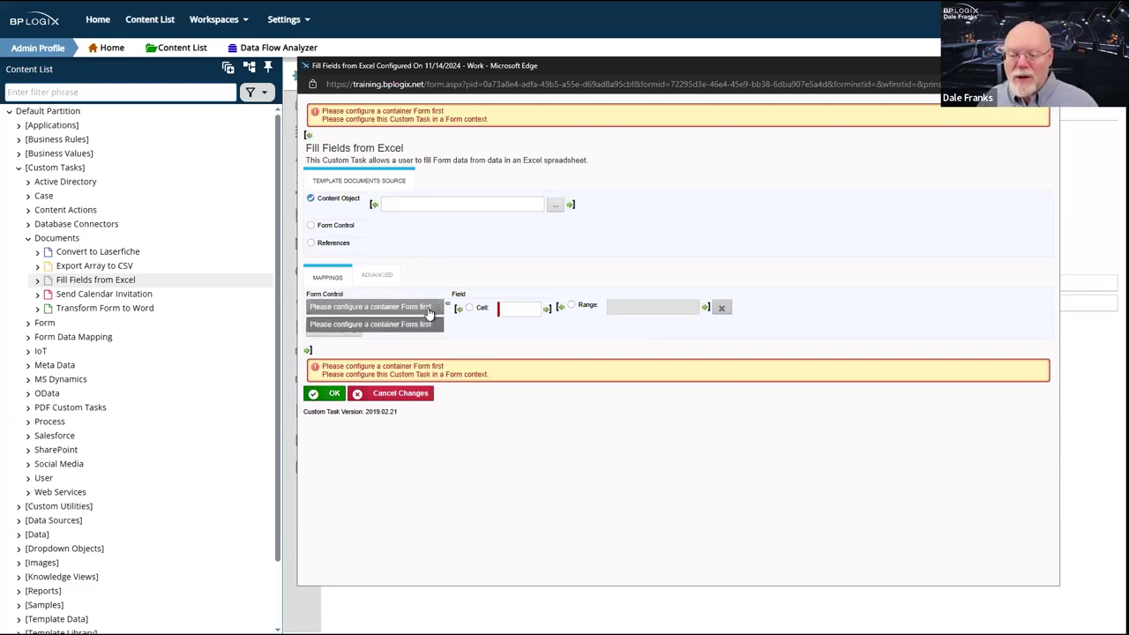
pyautogui.moveTo(580, 303)
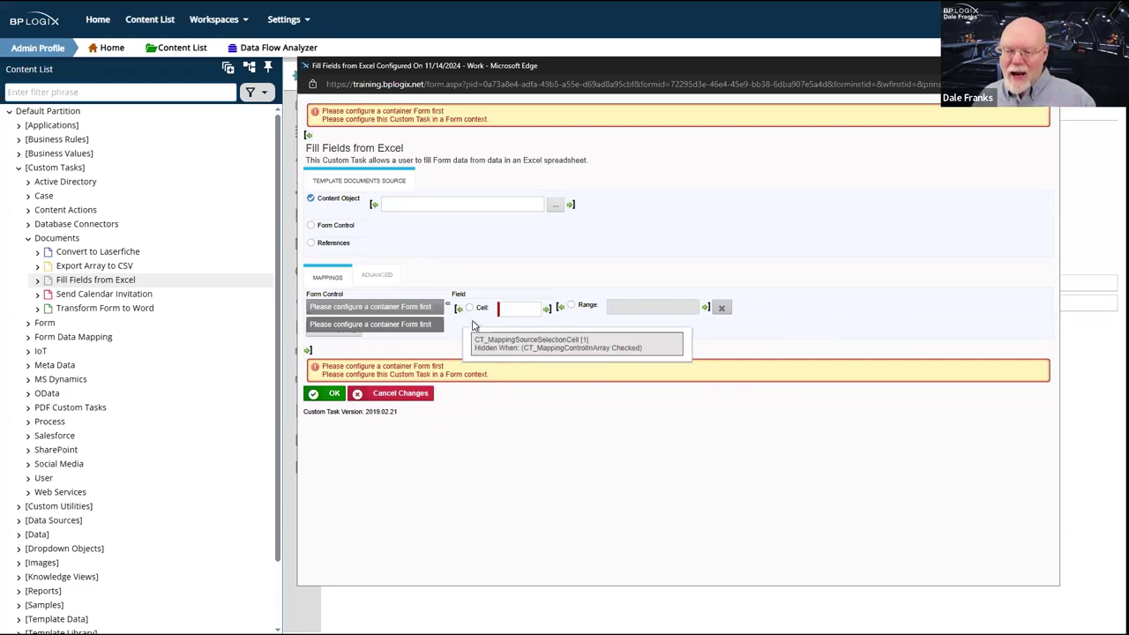
pyautogui.click(497, 451)
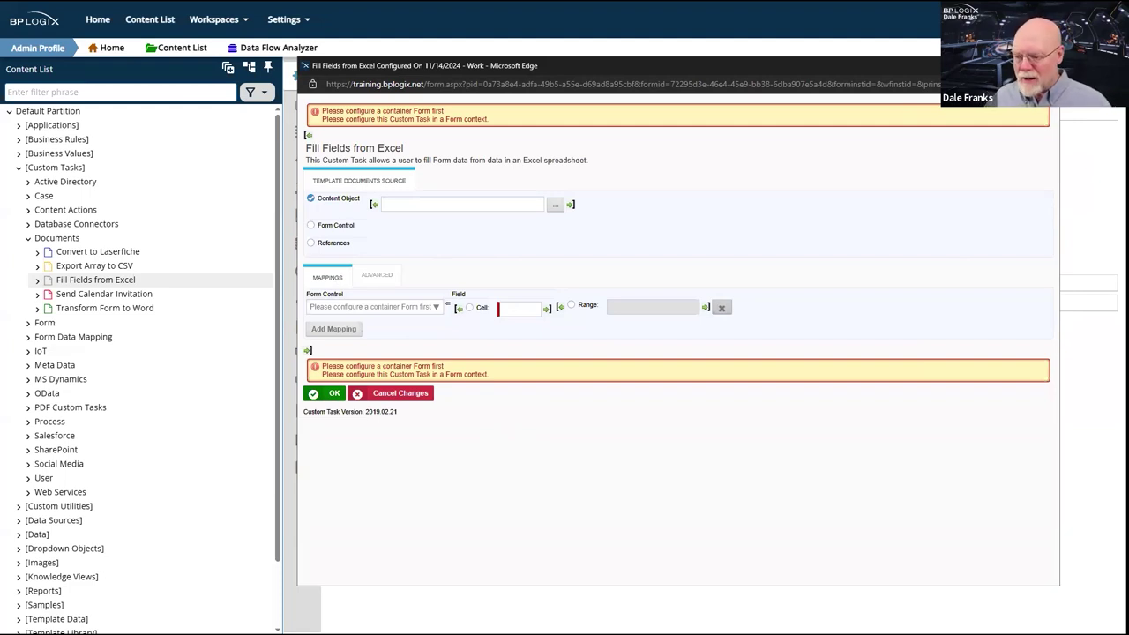
pyautogui.hotkey('alt', 'F4')
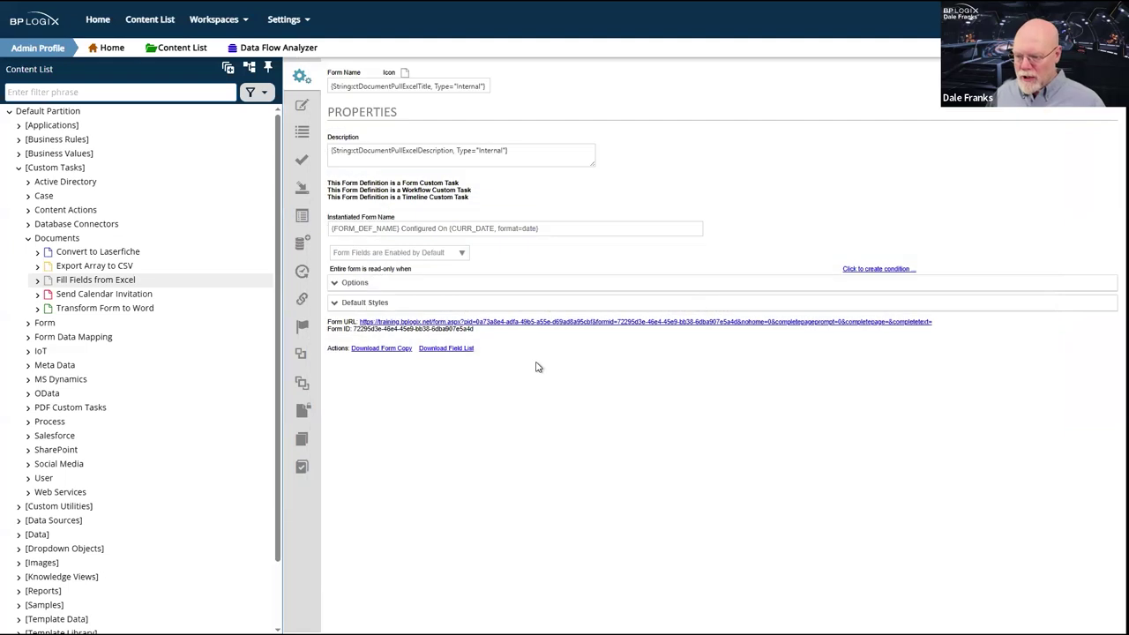
# - Open the Send Calendar Invitation form, examine its participants, event info and ICS attachment settings, and close it without changes
pyautogui.click(128, 297)
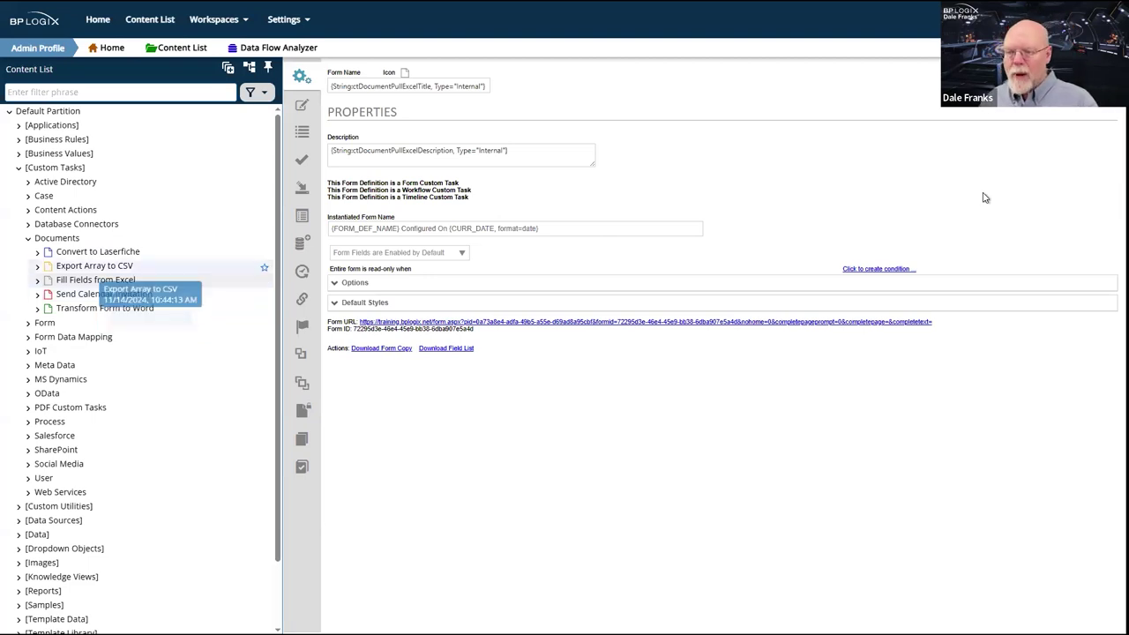
pyautogui.moveTo(1059, 98)
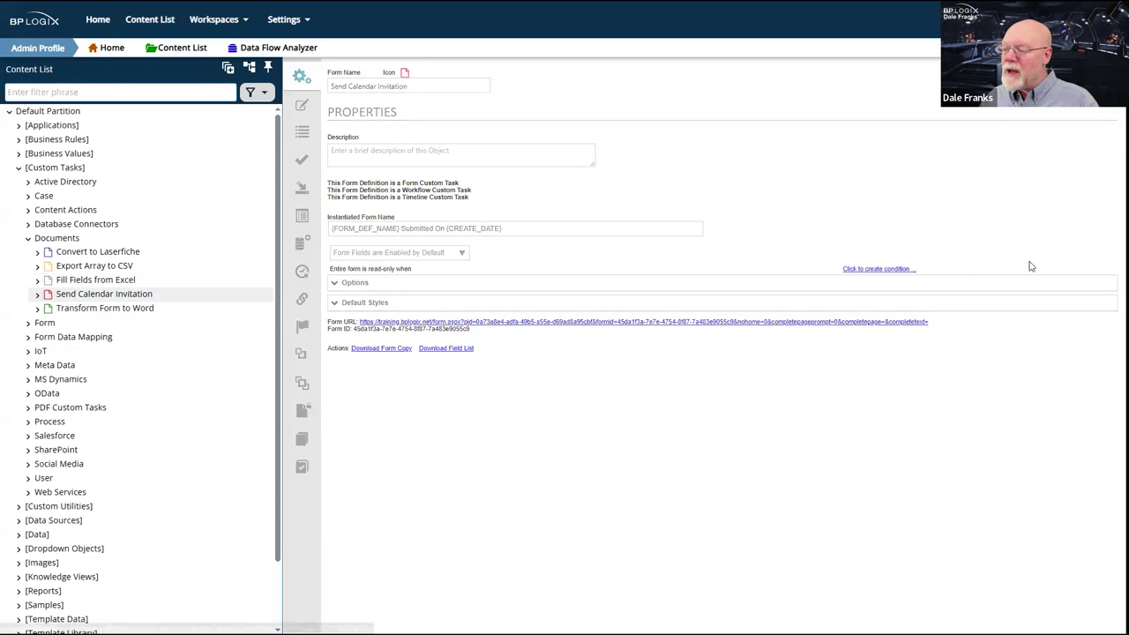
pyautogui.click(934, 322)
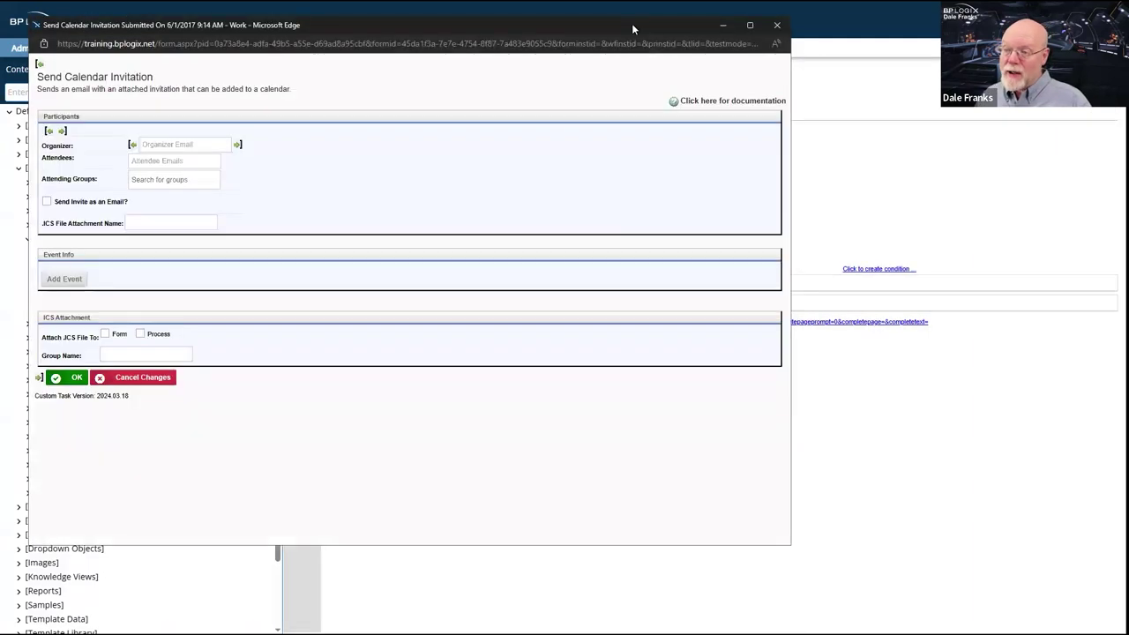
pyautogui.moveTo(637, 35); pyautogui.dragTo(919, 85)
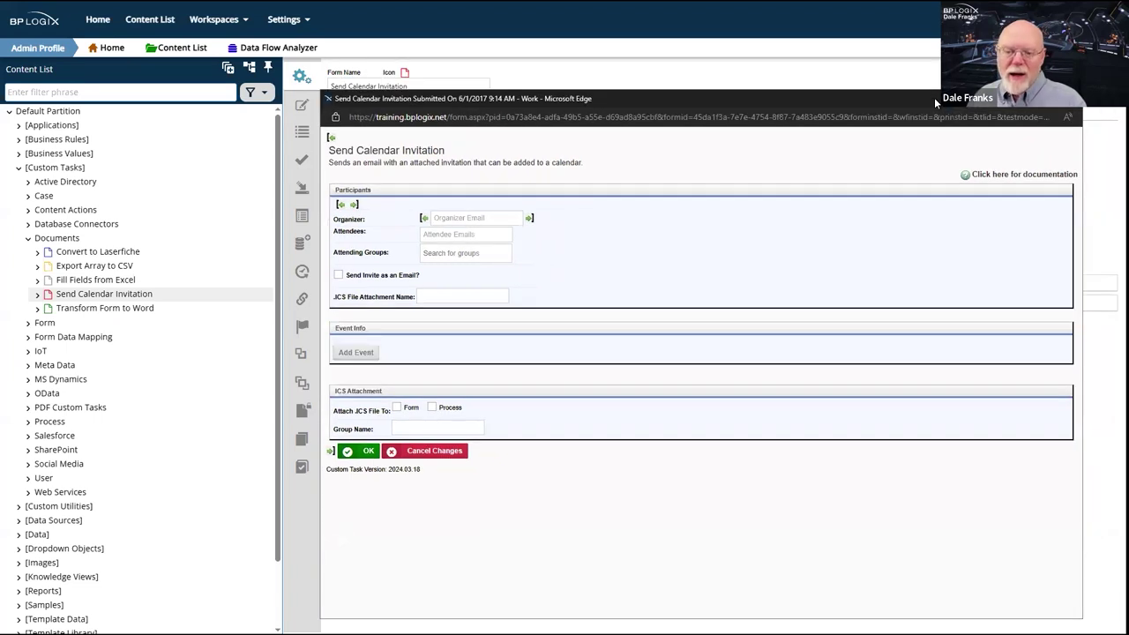
pyautogui.moveTo(935, 103); pyautogui.dragTo(941, 96)
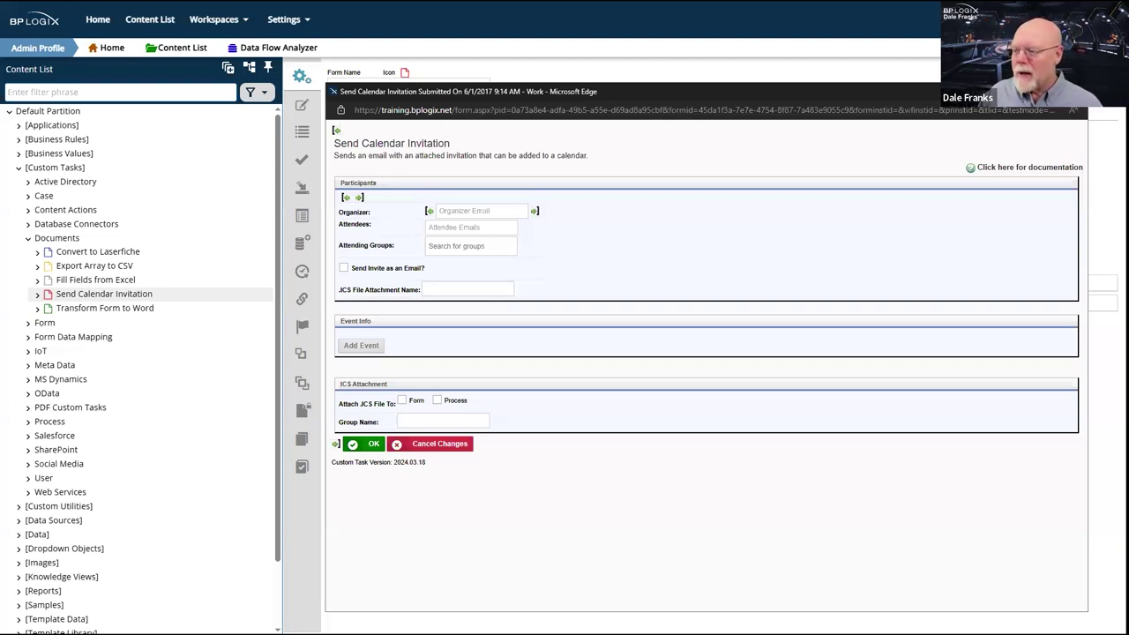
pyautogui.click(1078, 91)
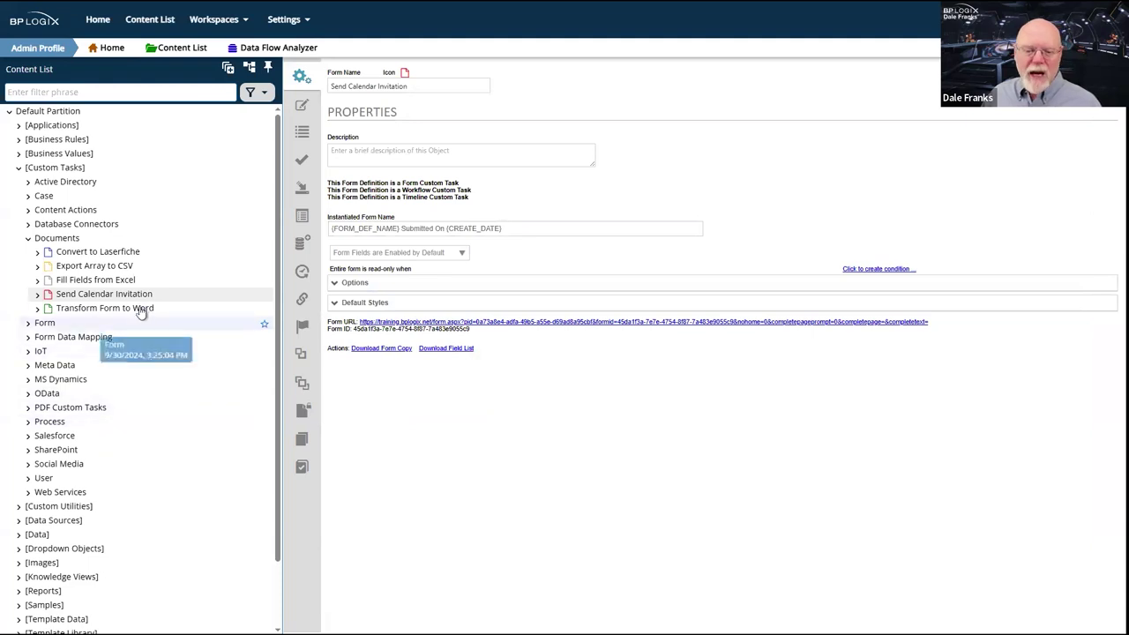
# - Open the Transform Form to Word form, examine its template source, mappings and output object settings, and close it without changes
pyautogui.click(102, 308)
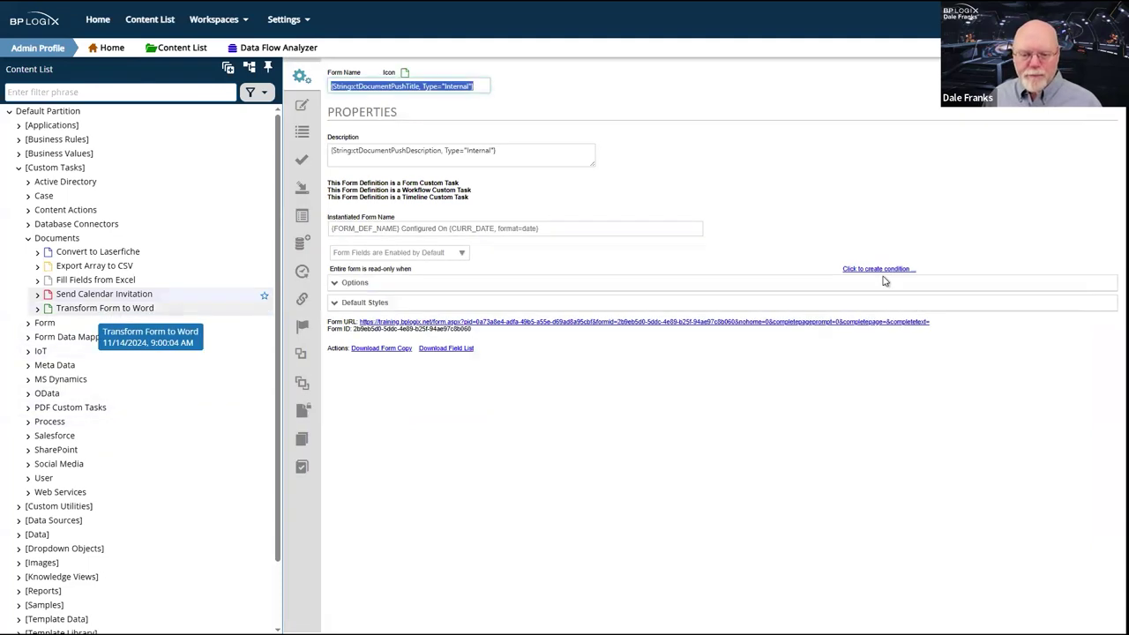
pyautogui.click(1094, 88)
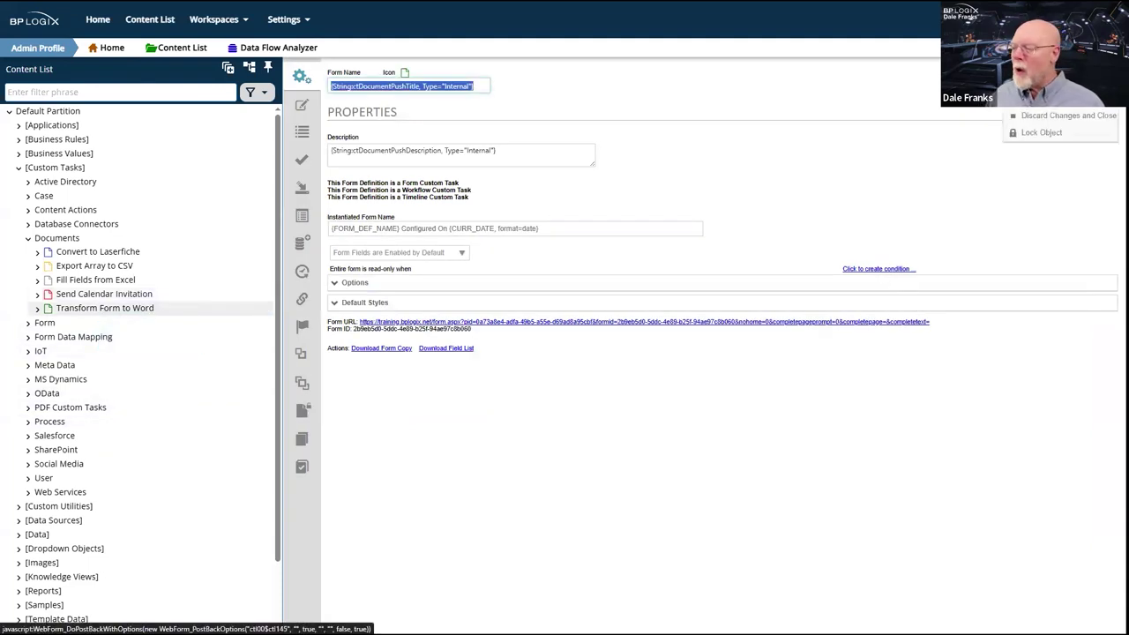
pyautogui.click(1094, 89)
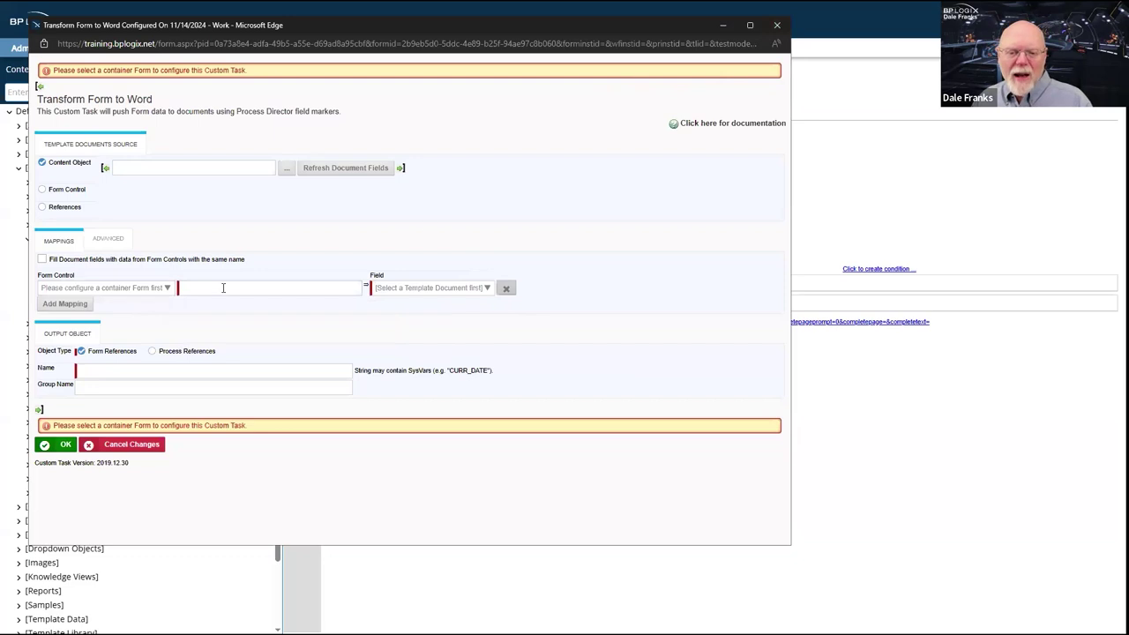
pyautogui.click(778, 27)
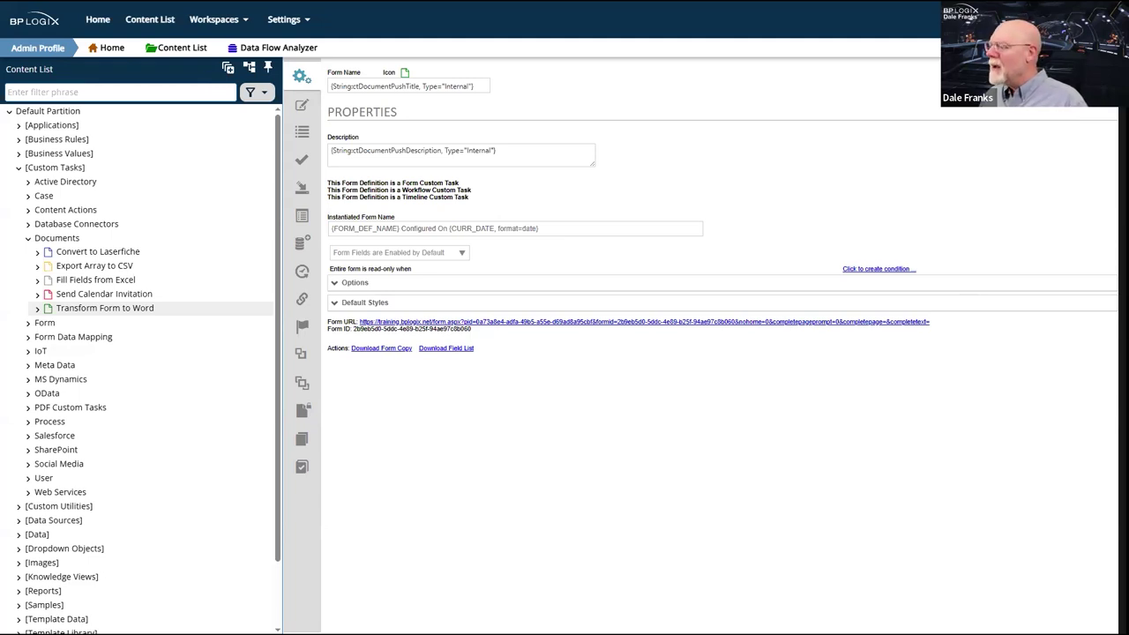
# - Switch to Visual Studio Code, create a new text file, and enter the sample field marker <<FieldName>>
pyautogui.hotkey('alt', 'Tab')
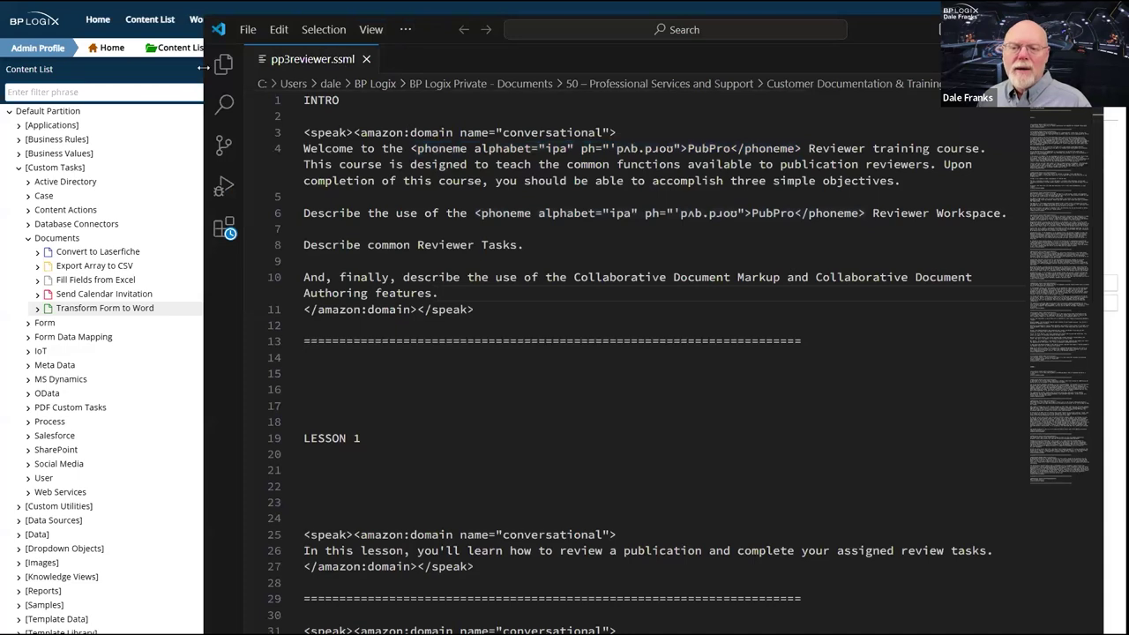
pyautogui.click(252, 32)
pyautogui.click(267, 54)
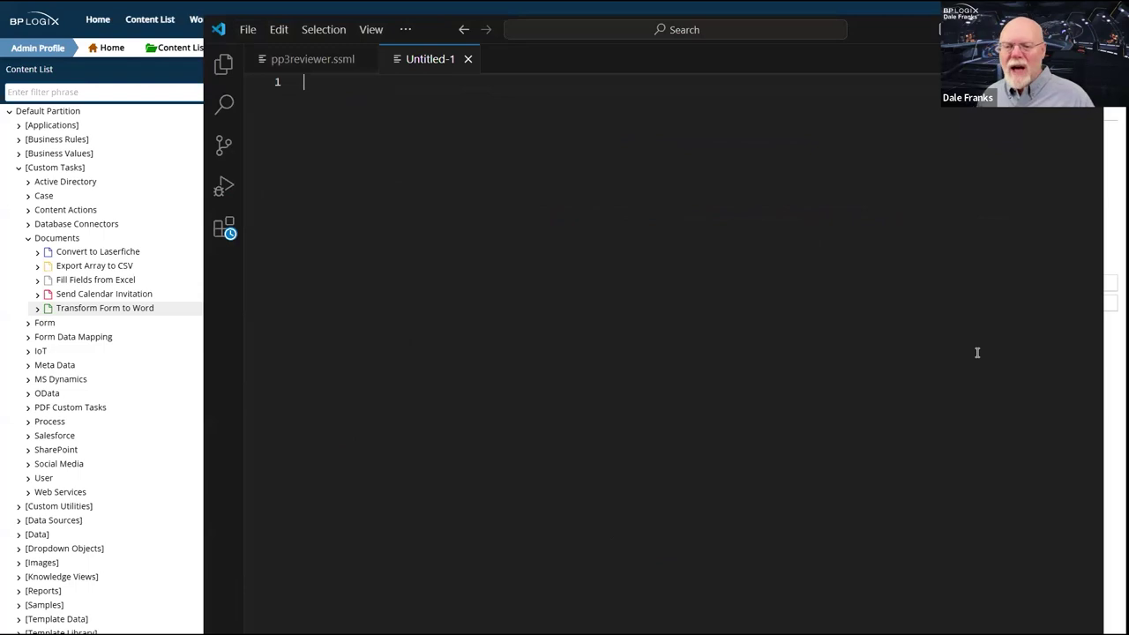
pyautogui.write('<<')
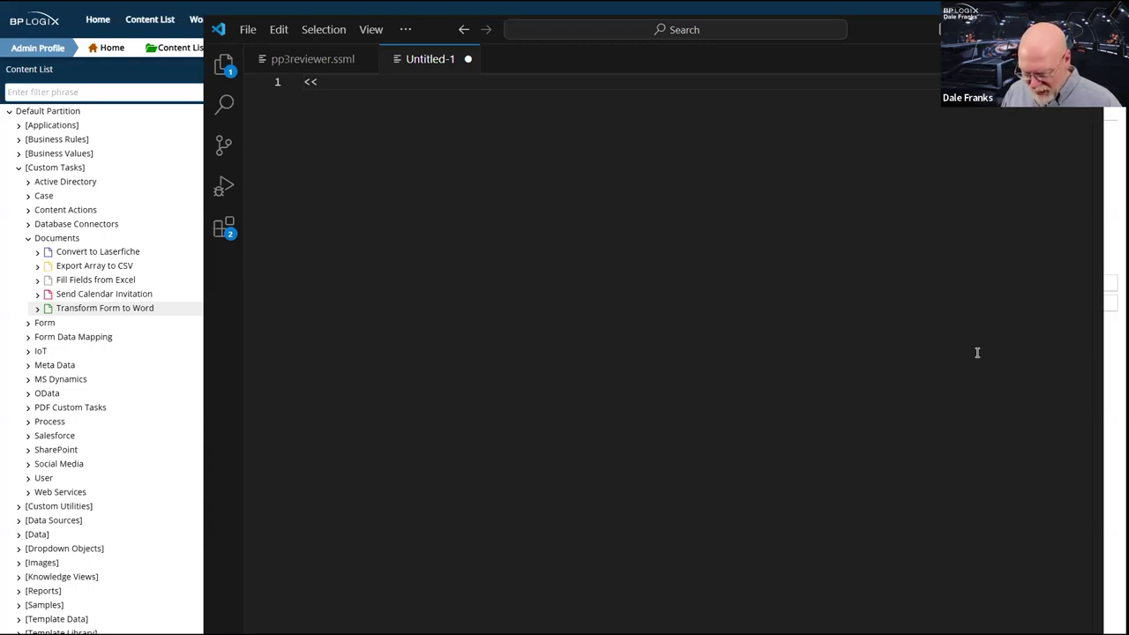
pyautogui.write('Fi')
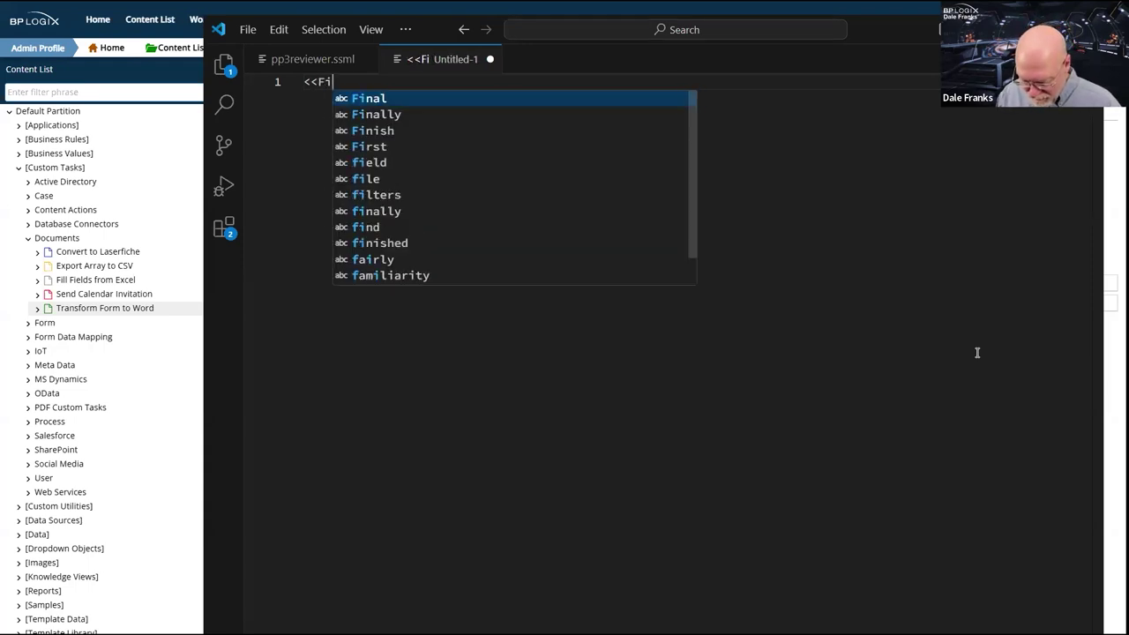
pyautogui.write('eldName>>')
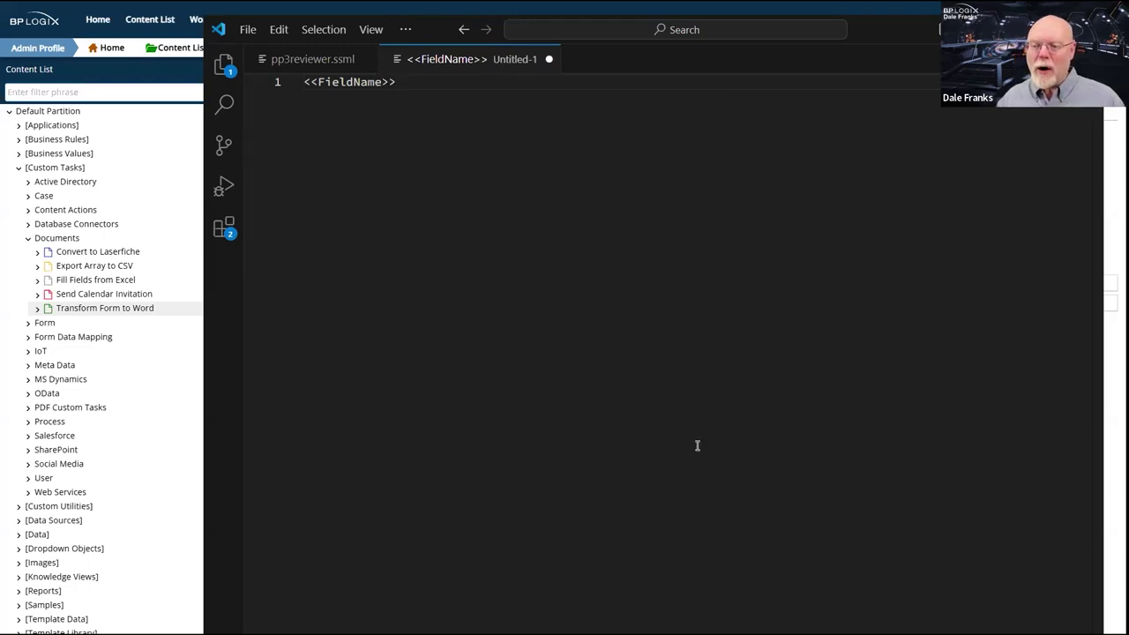
# - Highlight the opening brackets, the field name and the whole <<FieldName>> marker to examine the syntax
pyautogui.click(305, 81)
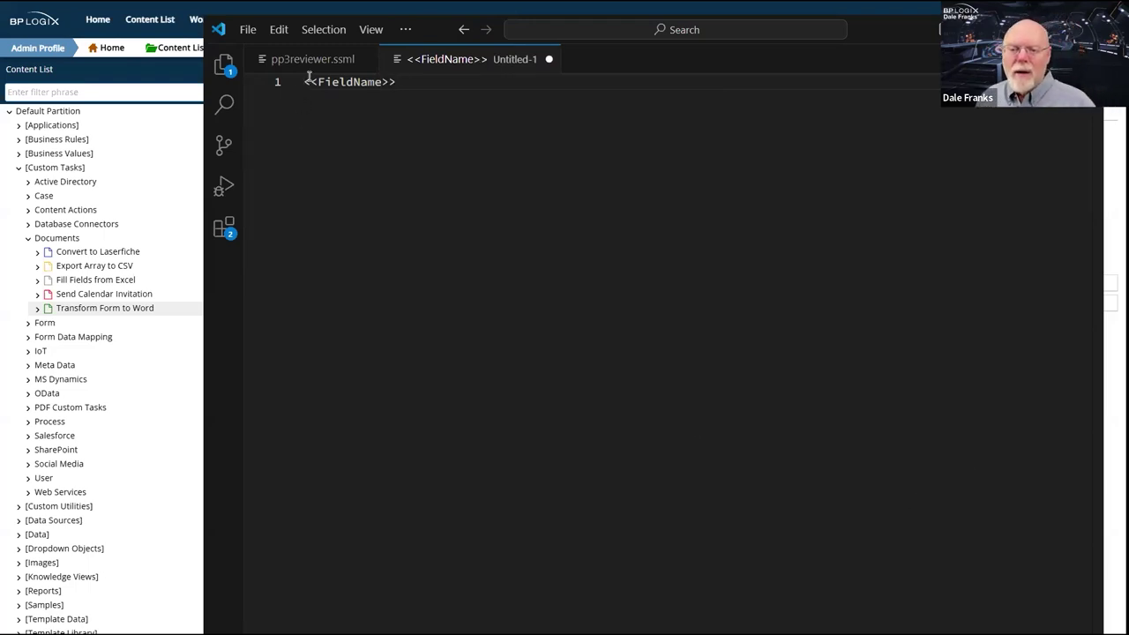
pyautogui.moveTo(315, 81); pyautogui.dragTo(303, 84)
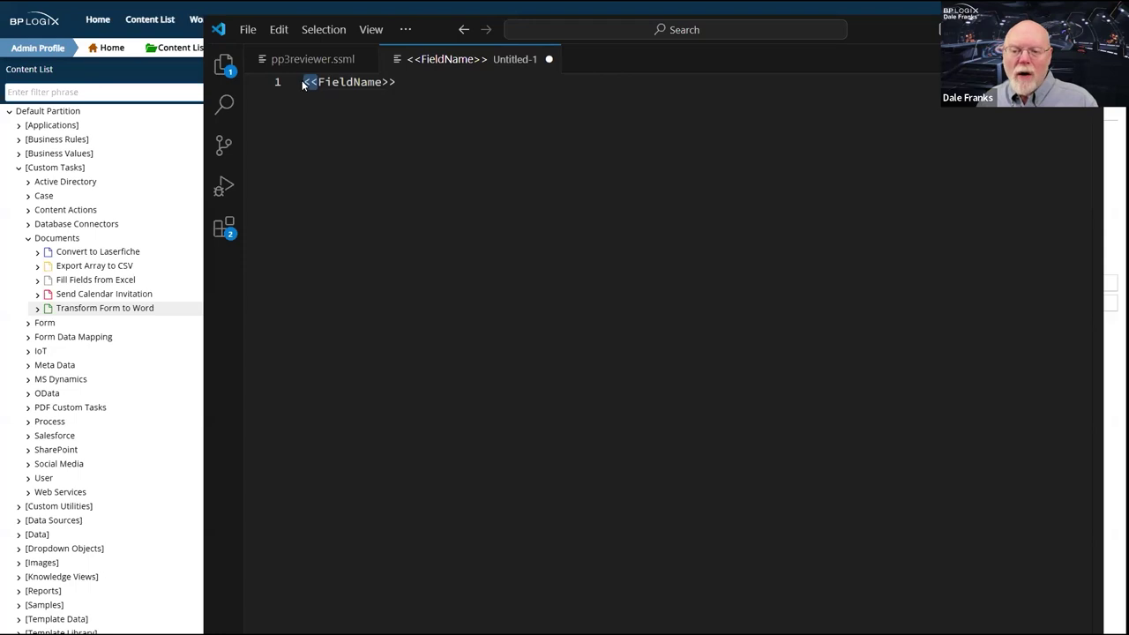
pyautogui.click(357, 84)
pyautogui.doubleClick(357, 84)
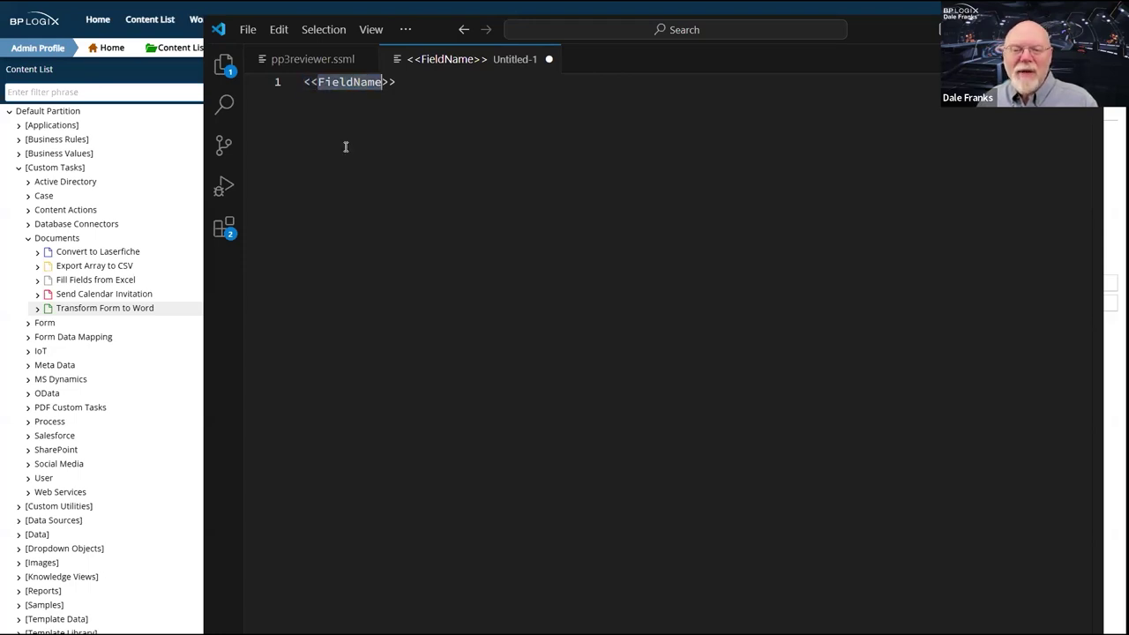
pyautogui.moveTo(402, 83); pyautogui.dragTo(304, 90)
pyautogui.click(393, 82)
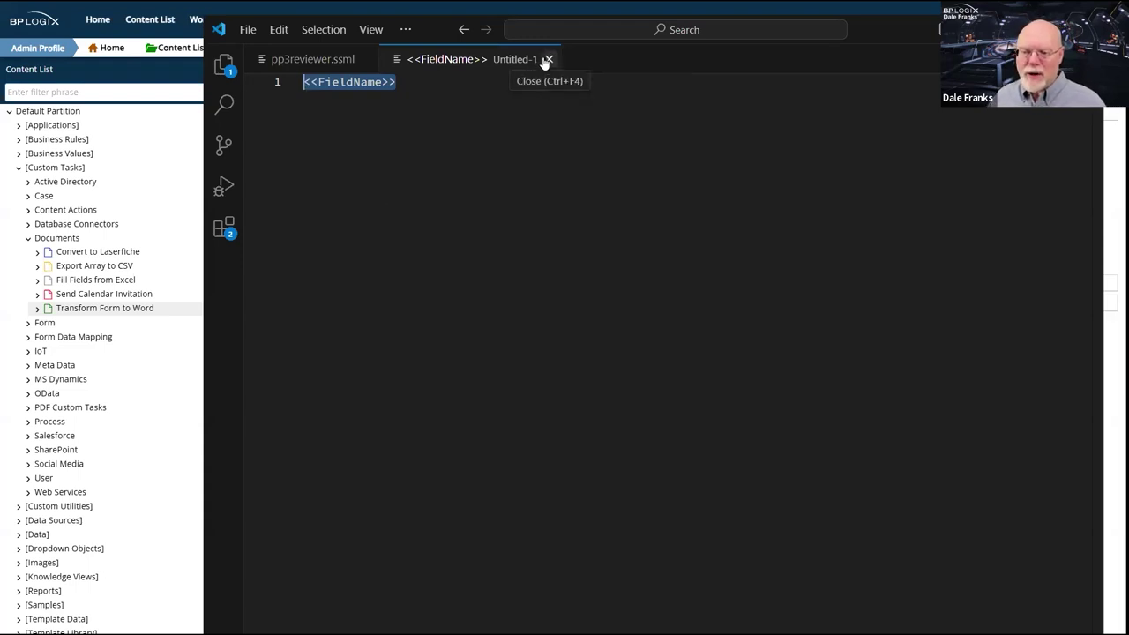
pyautogui.click(429, 94)
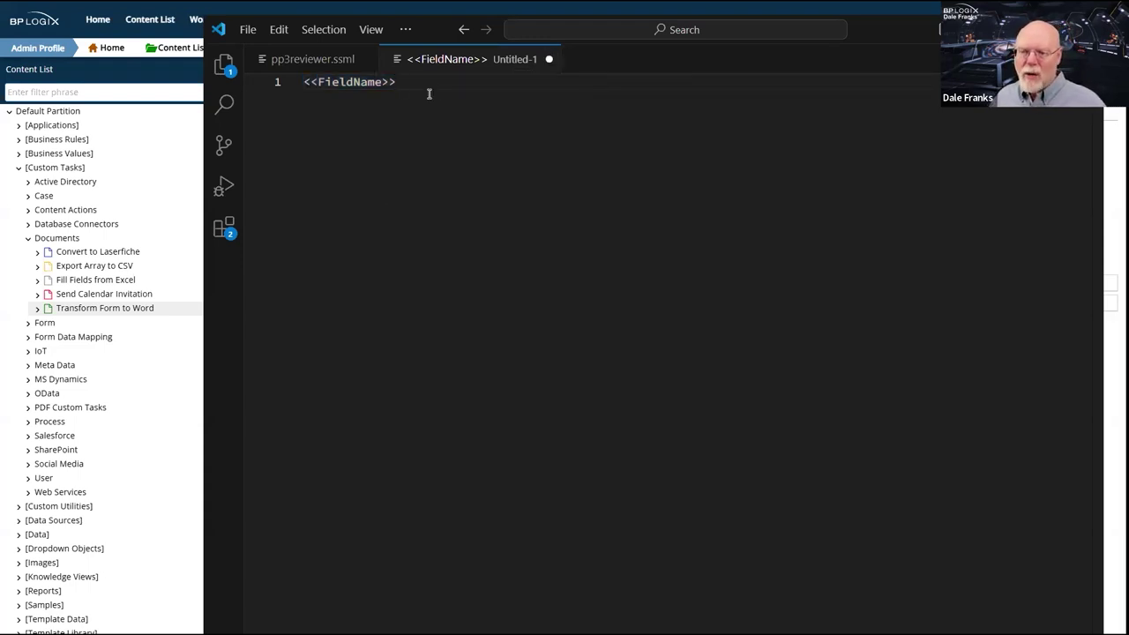
pyautogui.moveTo(421, 89); pyautogui.dragTo(294, 85)
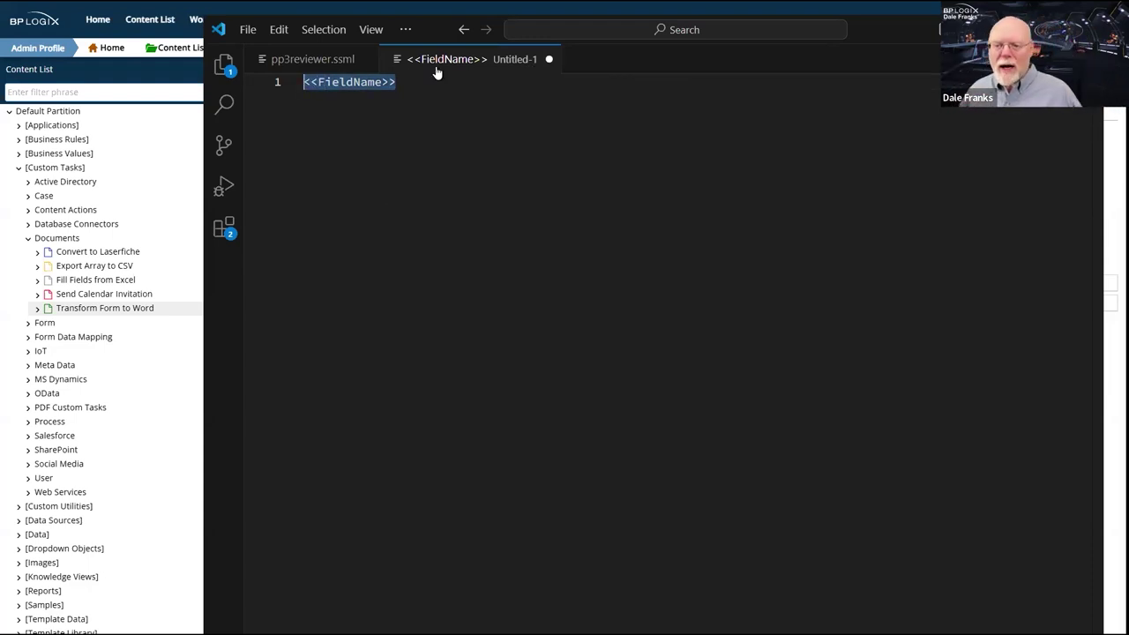
# - Close the untitled text file without saving it and return to Process Director
pyautogui.click(548, 60)
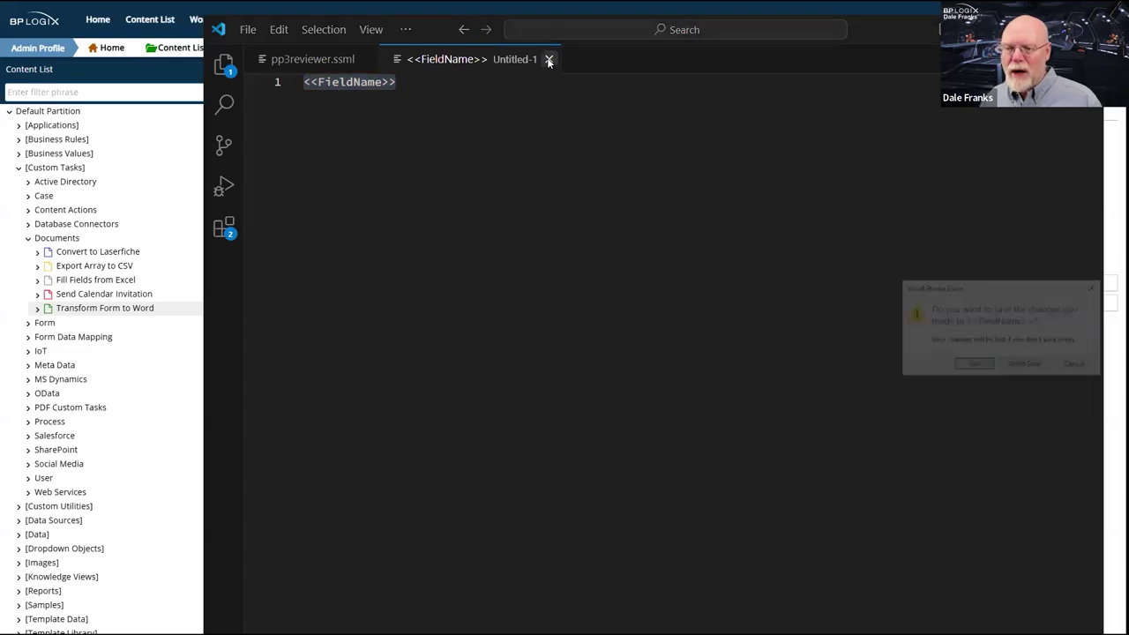
pyautogui.click(1025, 365)
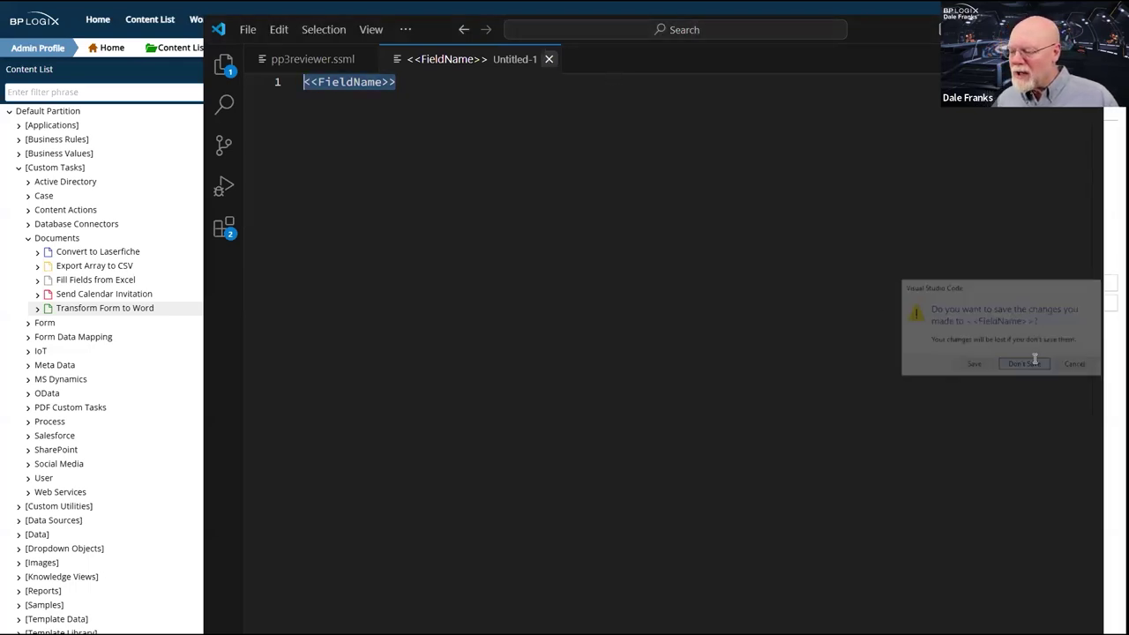
pyautogui.click(1001, 29)
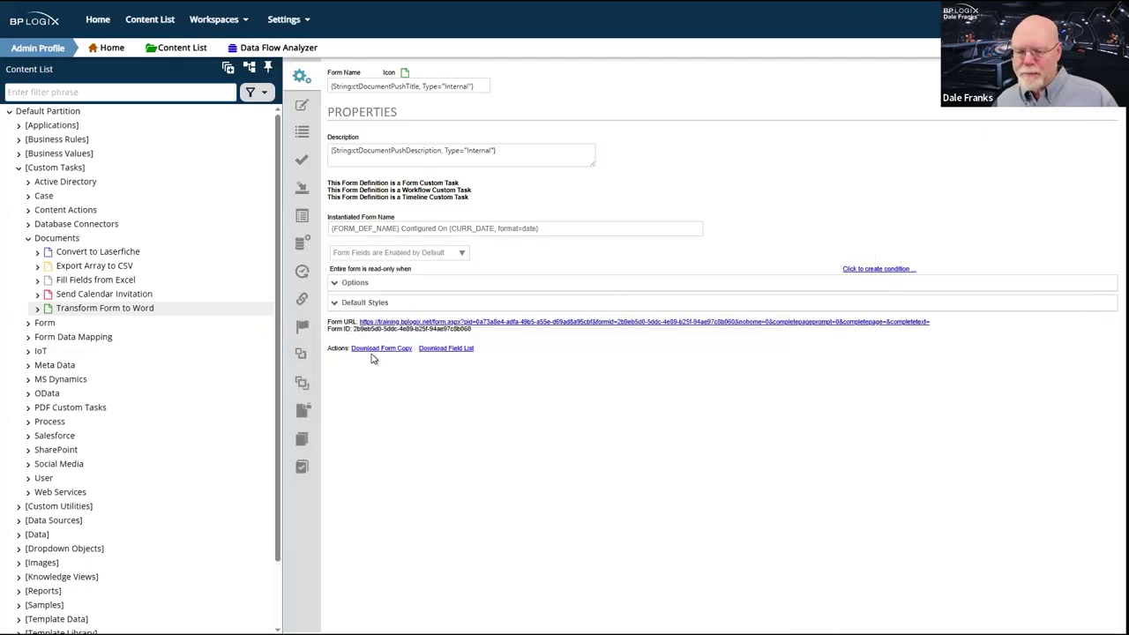
# - Reopen the Transform Form to Word form, check the mapping's document field choices, and close it without changes
pyautogui.moveTo(1086, 93)
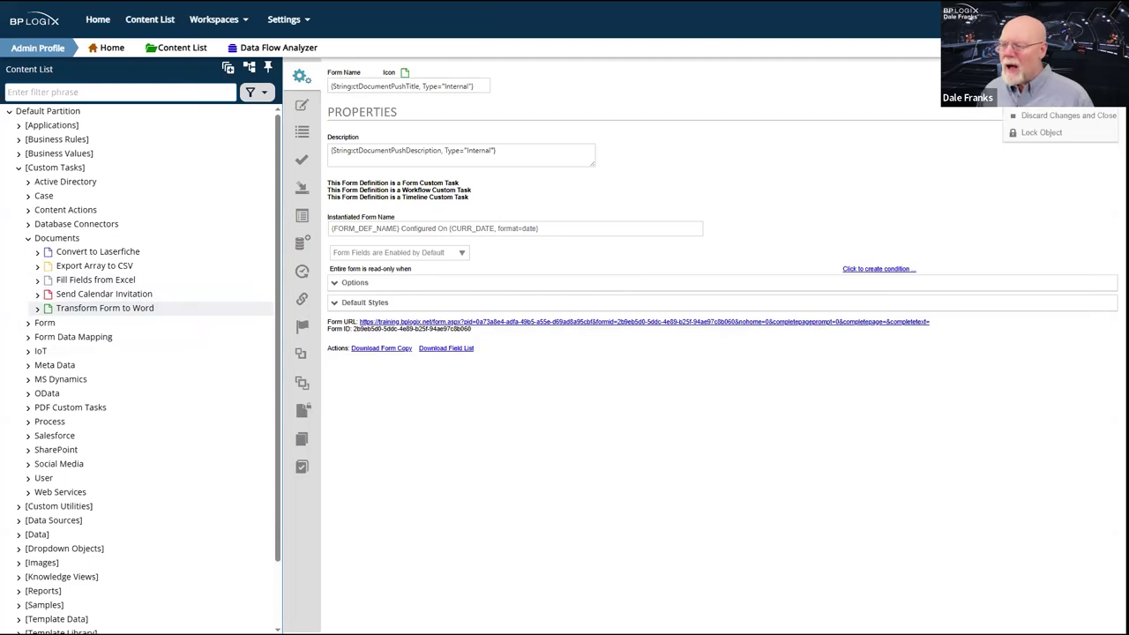
pyautogui.hotkey('alt', 'Tab')
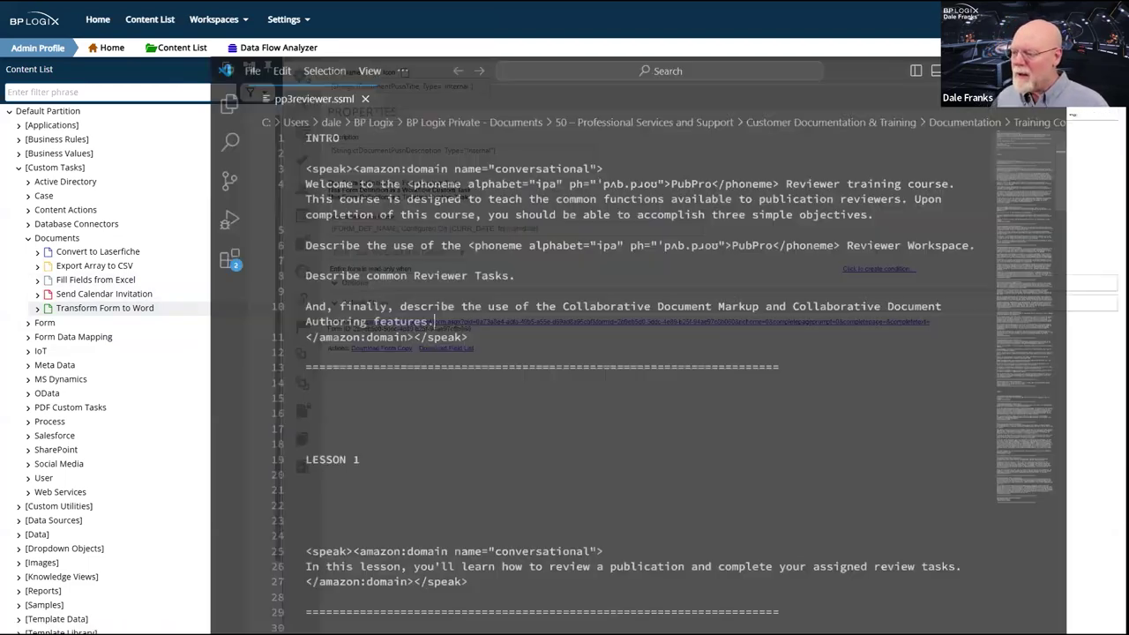
pyautogui.hotkey('alt', 'Tab')
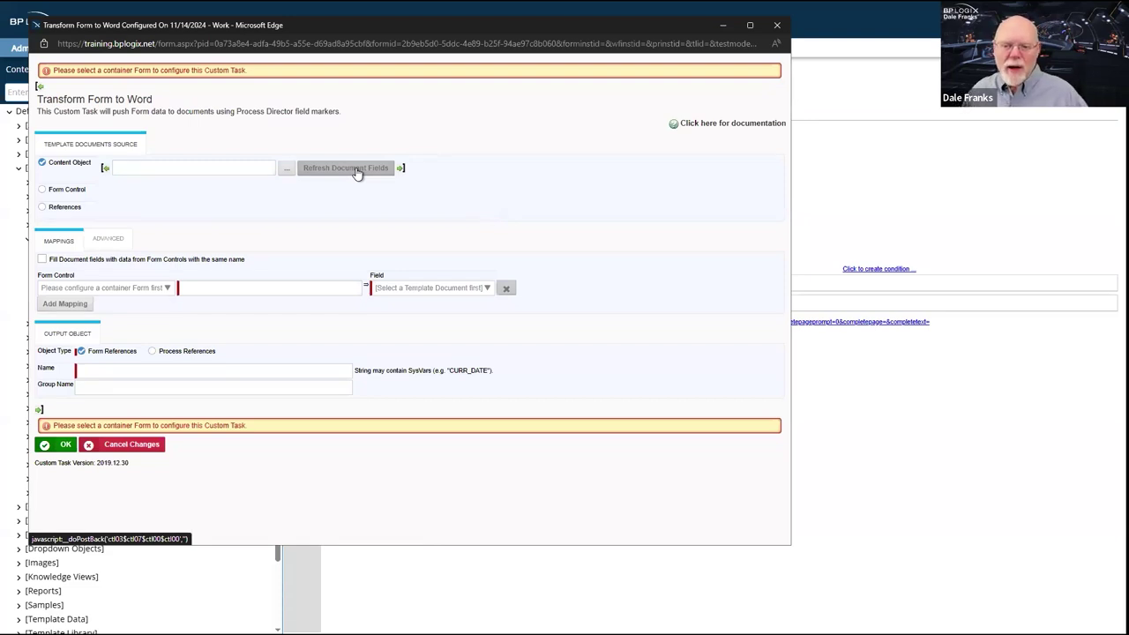
pyautogui.click(441, 290)
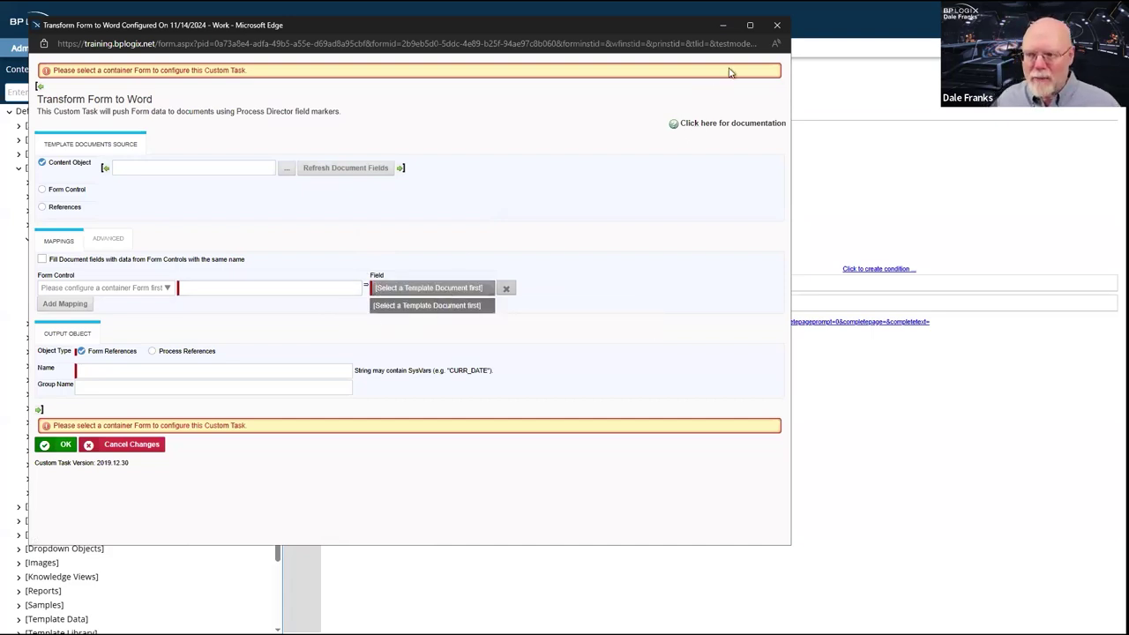
pyautogui.click(776, 25)
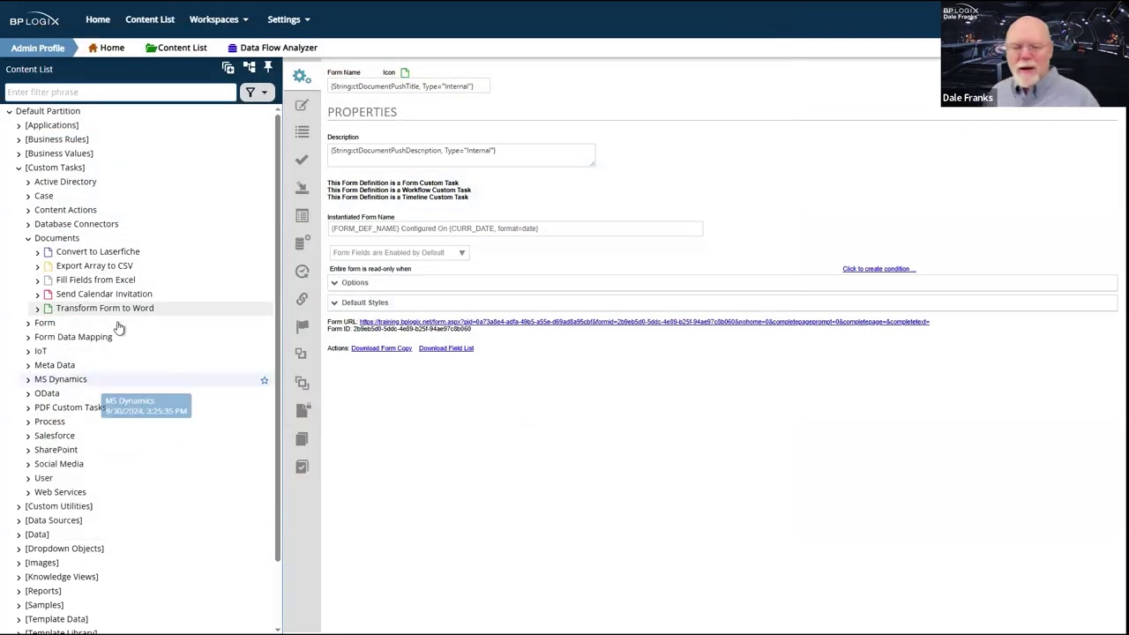
# - Collapse the Documents folder, expand the Form folder, and open the Add JavaScript task's configuration form
pyautogui.scroll(-1, 65, 315)
pyautogui.scroll(-1, 64, 315)
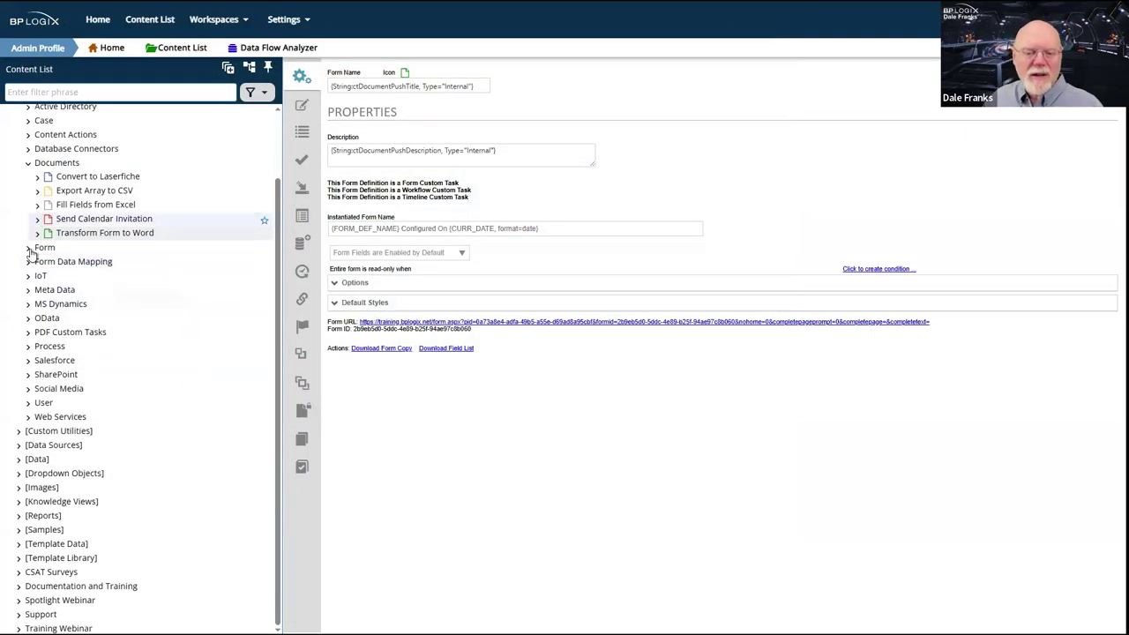
pyautogui.click(28, 164)
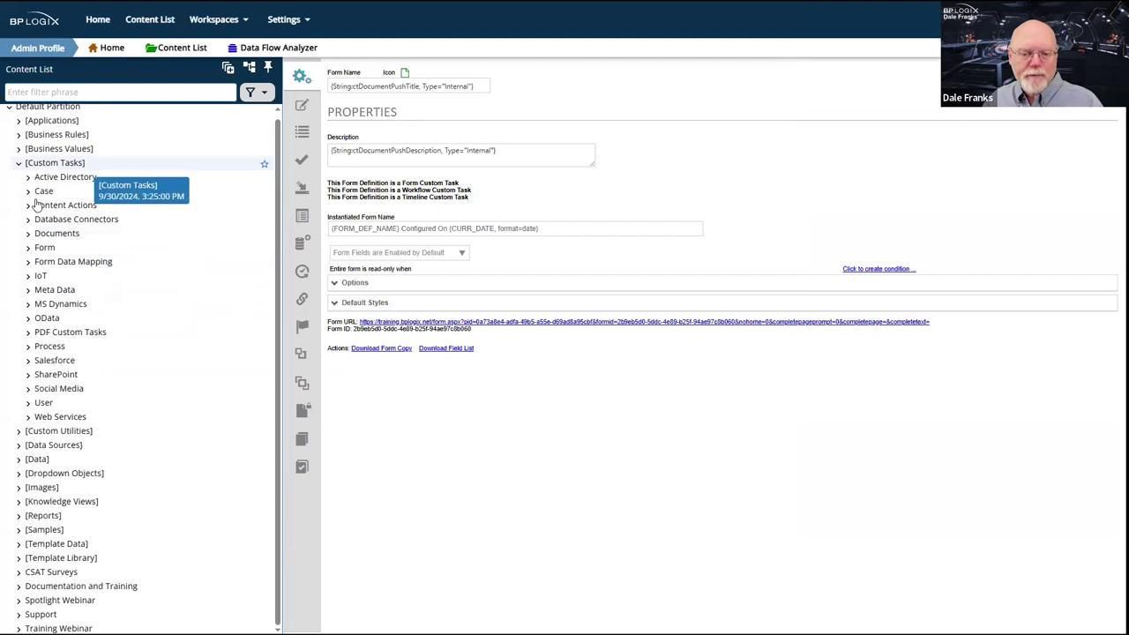
pyautogui.click(29, 250)
pyautogui.click(30, 251)
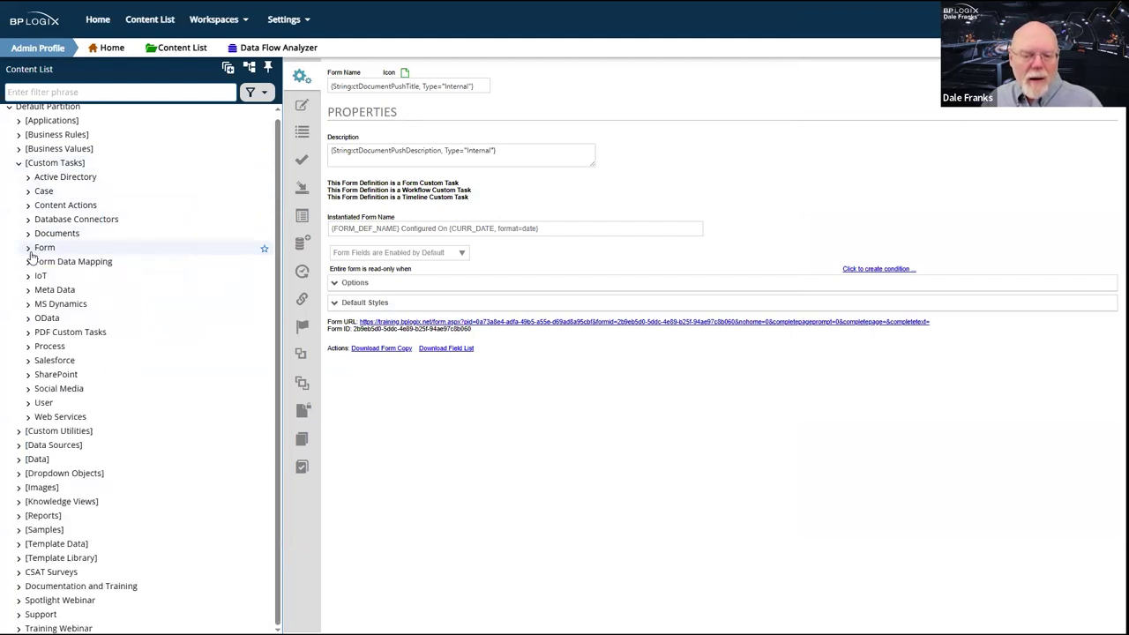
pyautogui.click(29, 236)
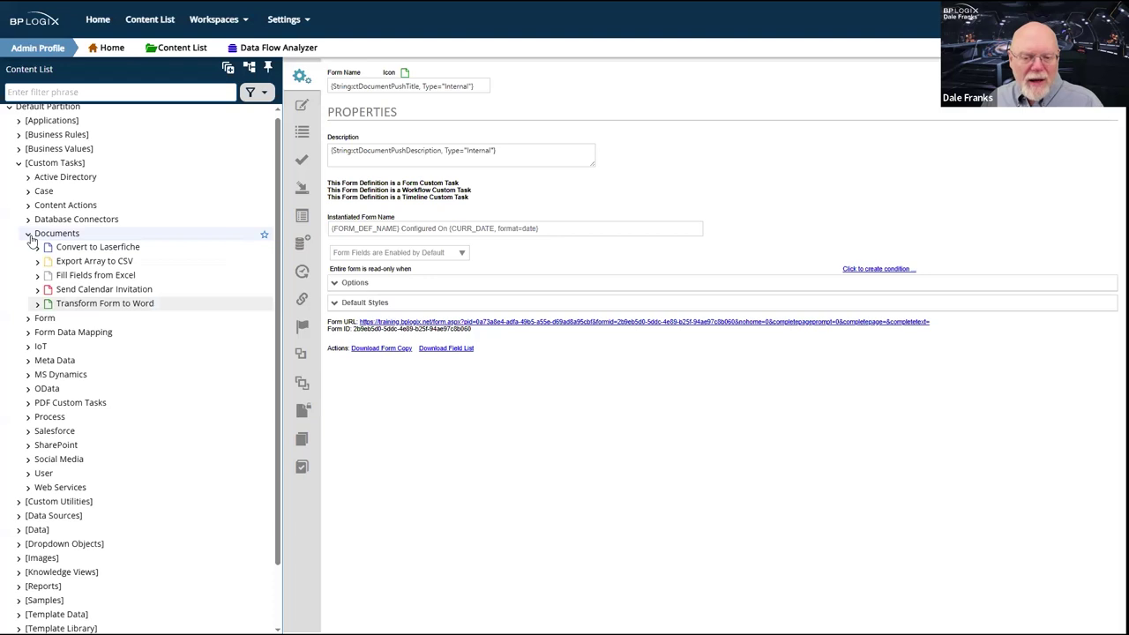
pyautogui.click(29, 235)
pyautogui.click(27, 249)
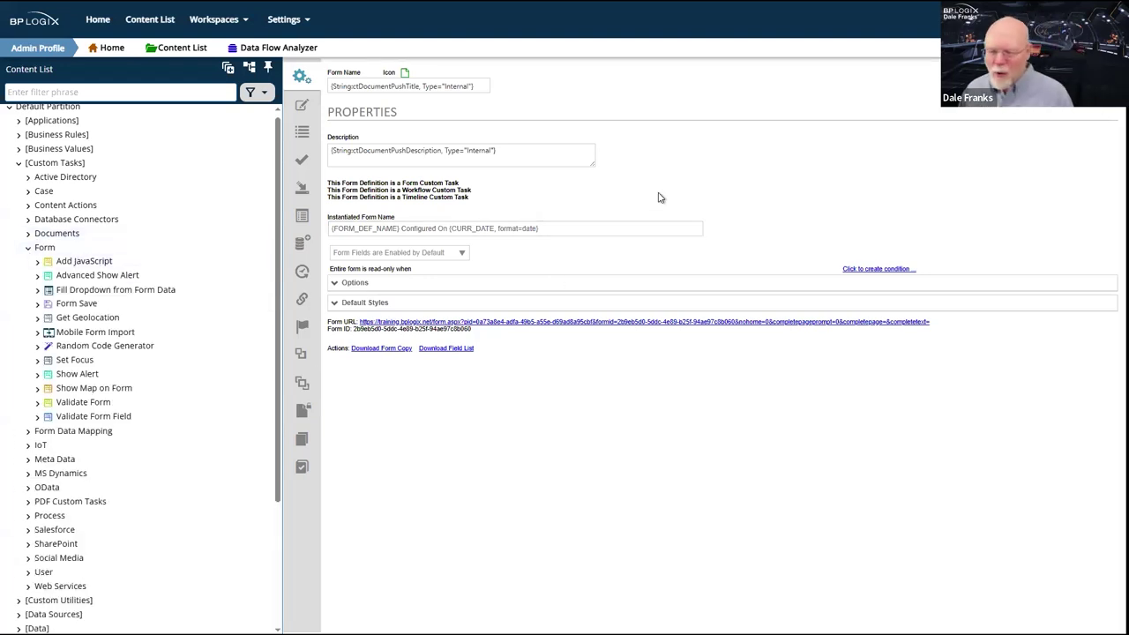
pyautogui.click(84, 261)
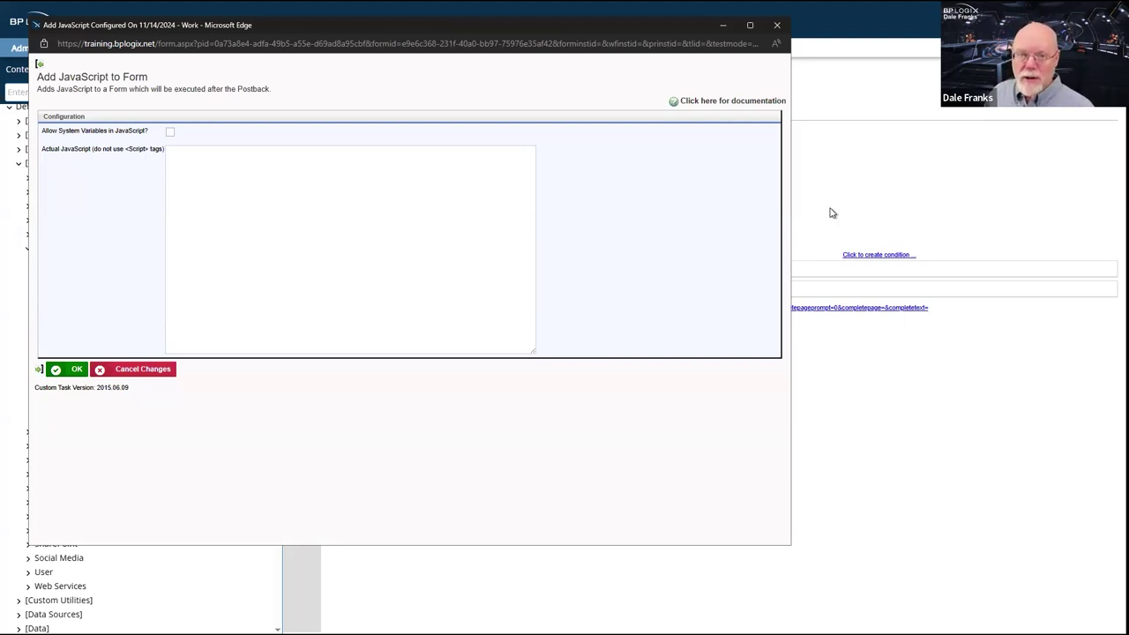
# - Allow system variables in the Add JavaScript form and enter {Var} as the sample script
pyautogui.click(524, 275)
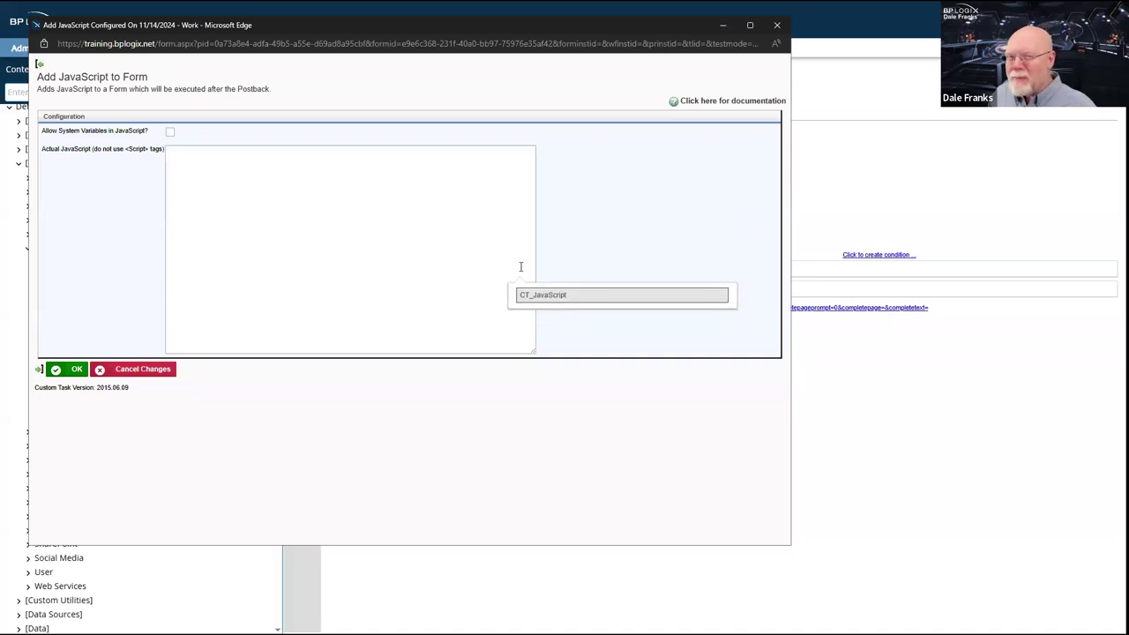
pyautogui.click(171, 134)
pyautogui.click(285, 187)
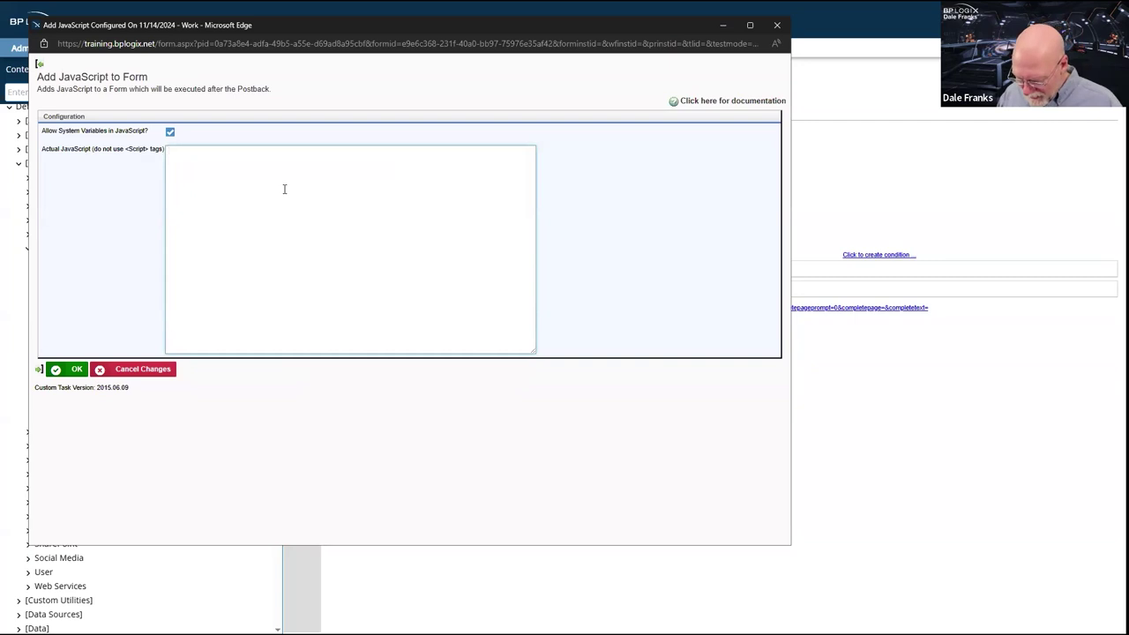
pyautogui.write('[Vari')
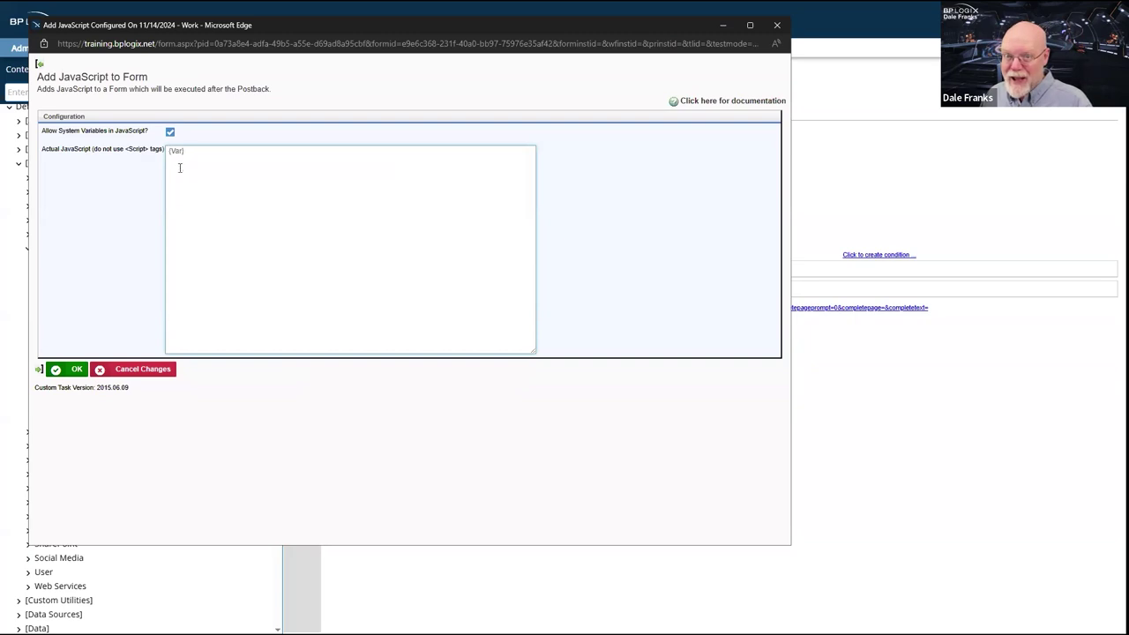
# - Wrap the {Var} line in a sample GetStuff() function with opening and closing curly braces
pyautogui.press('Return')
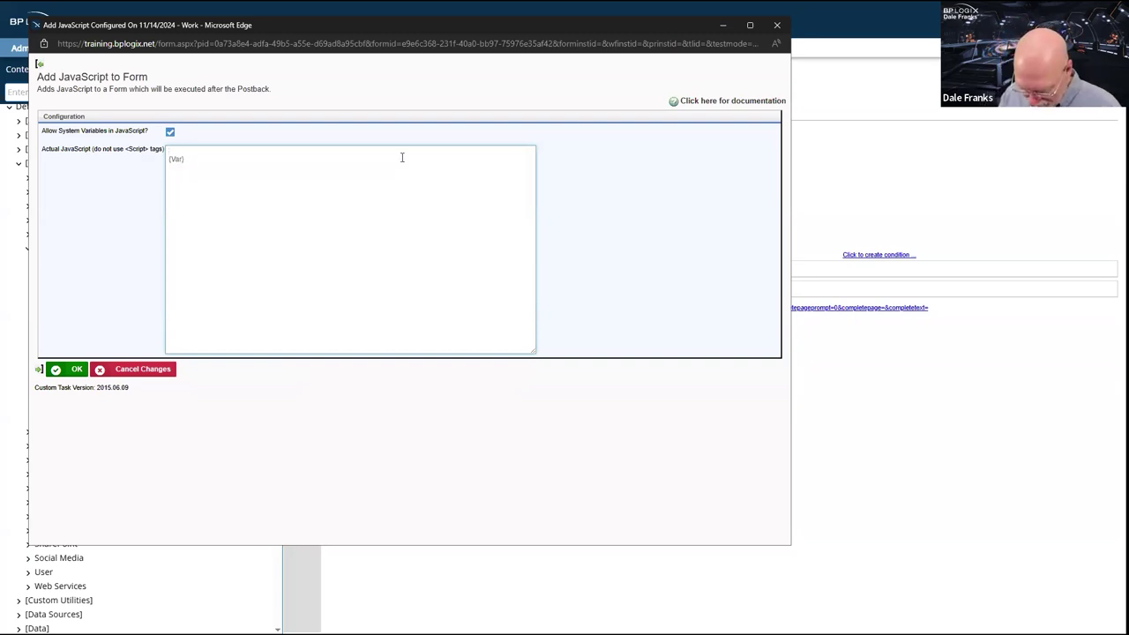
pyautogui.write('GetStuff')
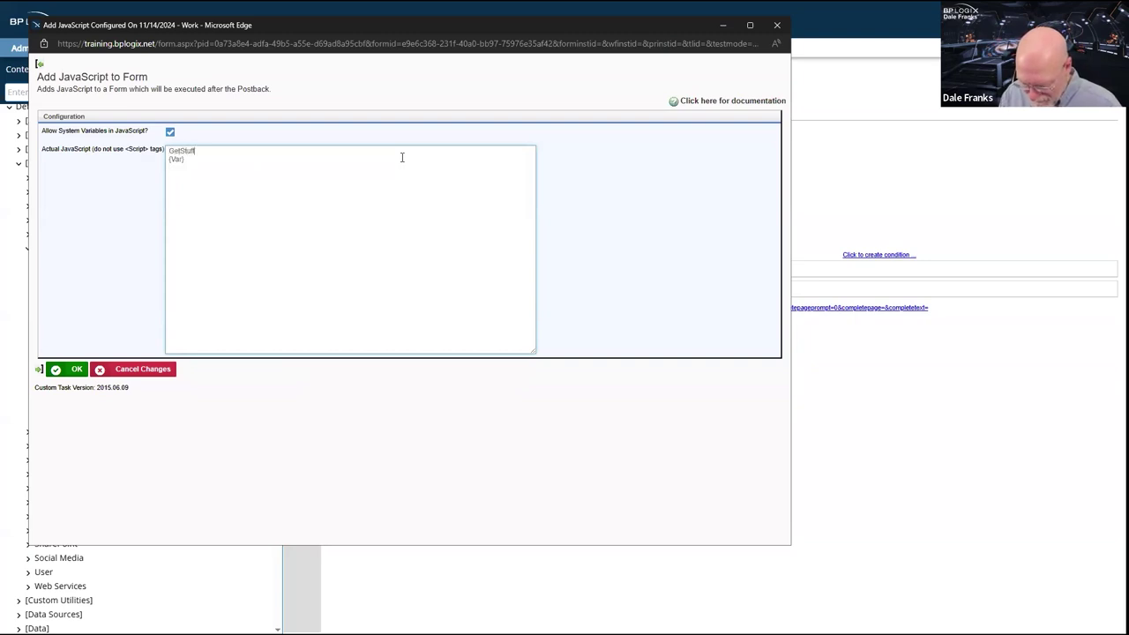
pyautogui.write('() {')
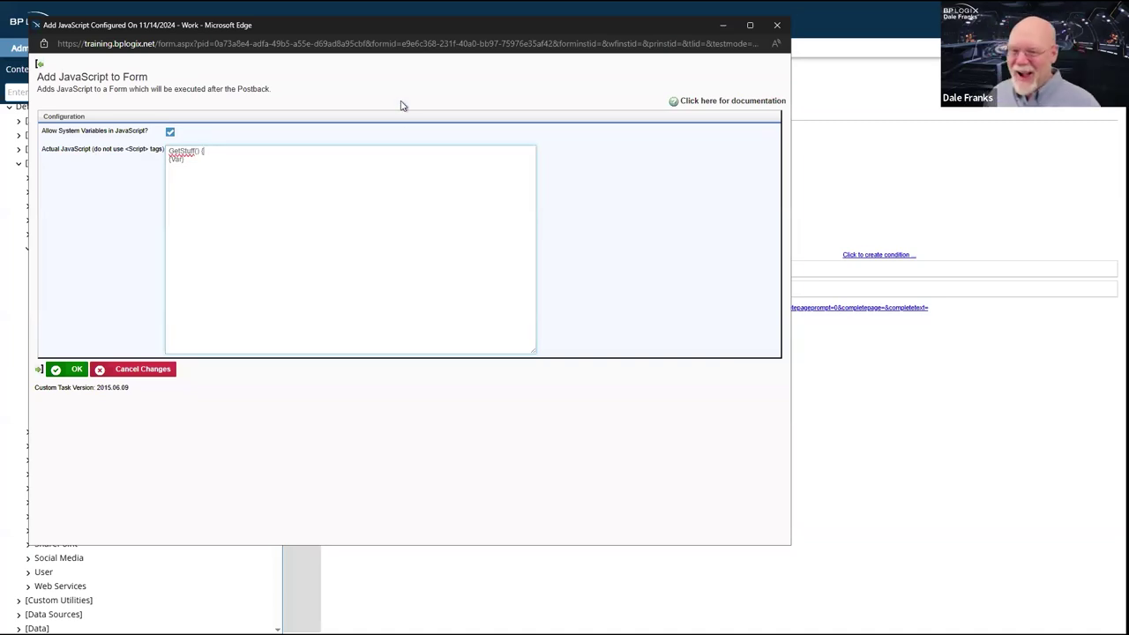
pyautogui.hotkey('ctrl', 'space')
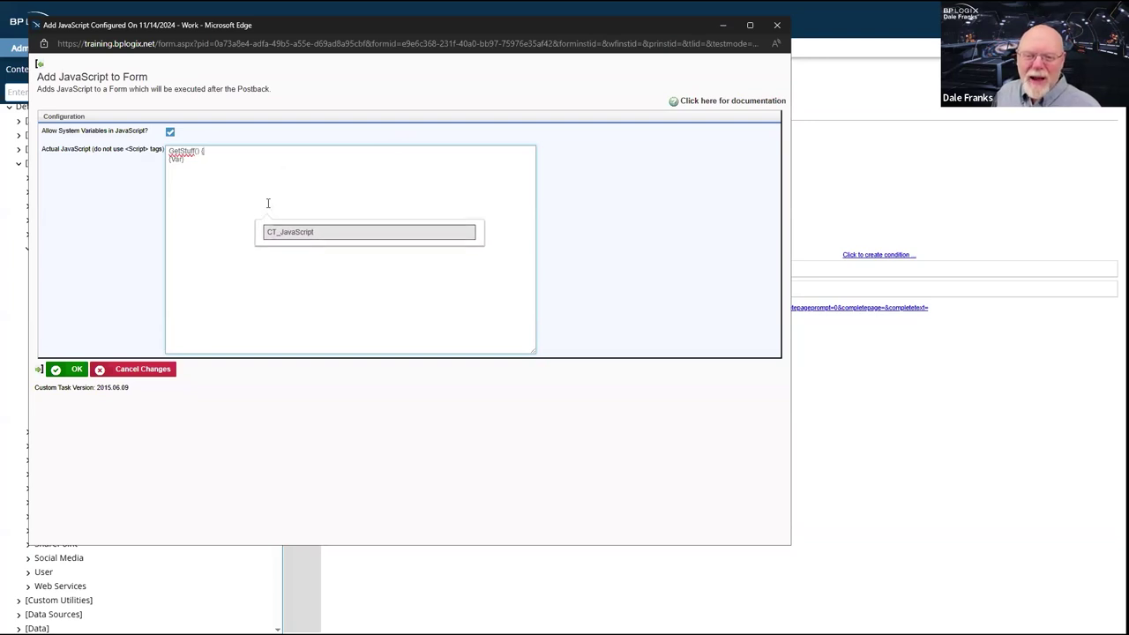
pyautogui.moveTo(268, 204); pyautogui.dragTo(276, 162)
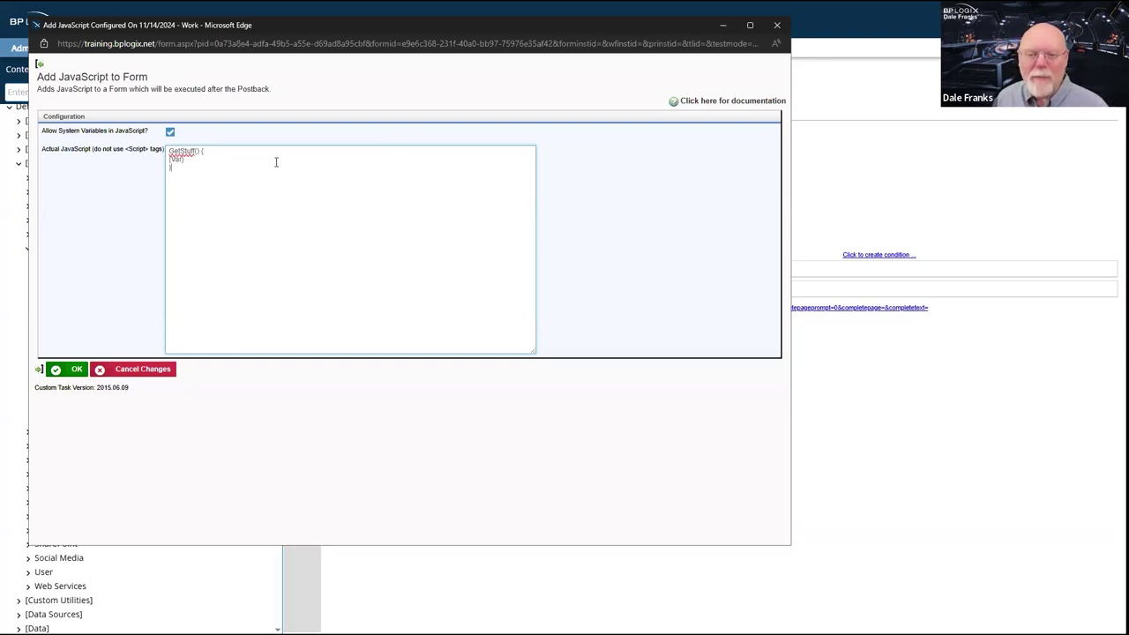
pyautogui.moveTo(243, 275); pyautogui.dragTo(230, 240)
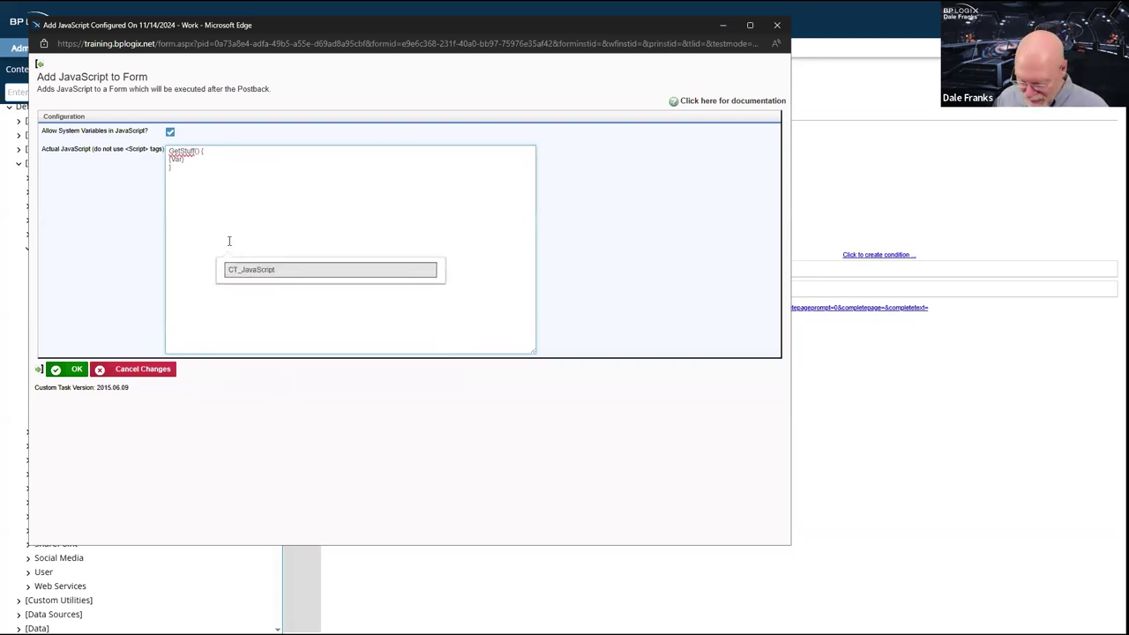
pyautogui.moveTo(228, 241); pyautogui.dragTo(312, 226)
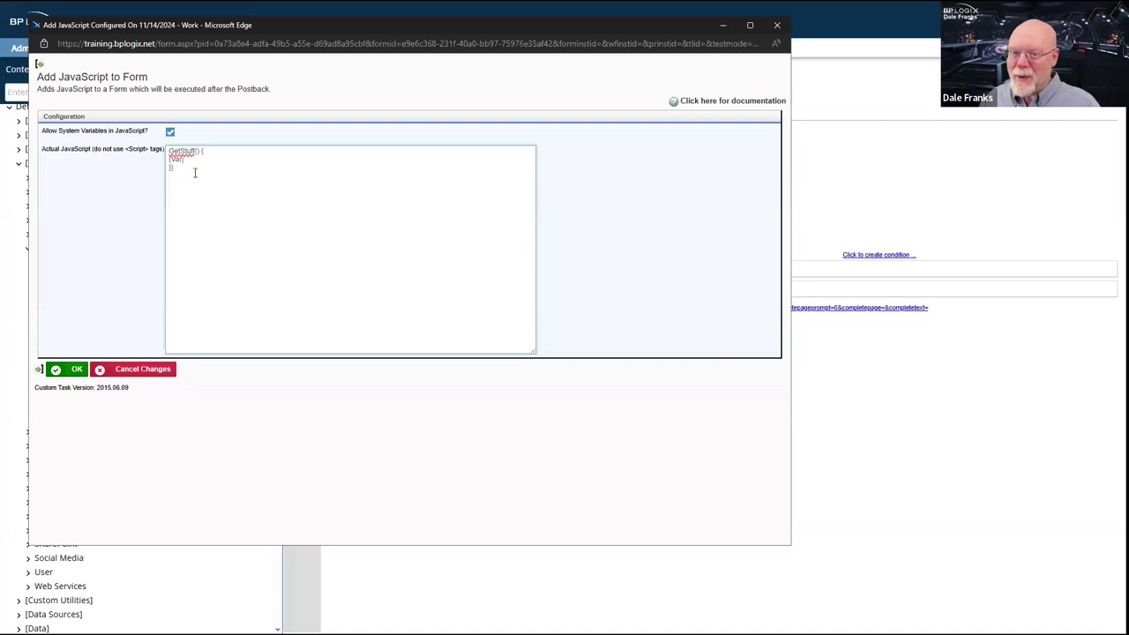
pyautogui.moveTo(188, 160)
pyautogui.mouseDown()
pyautogui.moveTo(169, 160)
pyautogui.moveTo(209, 150)
pyautogui.mouseUp()
pyautogui.click(220, 248)
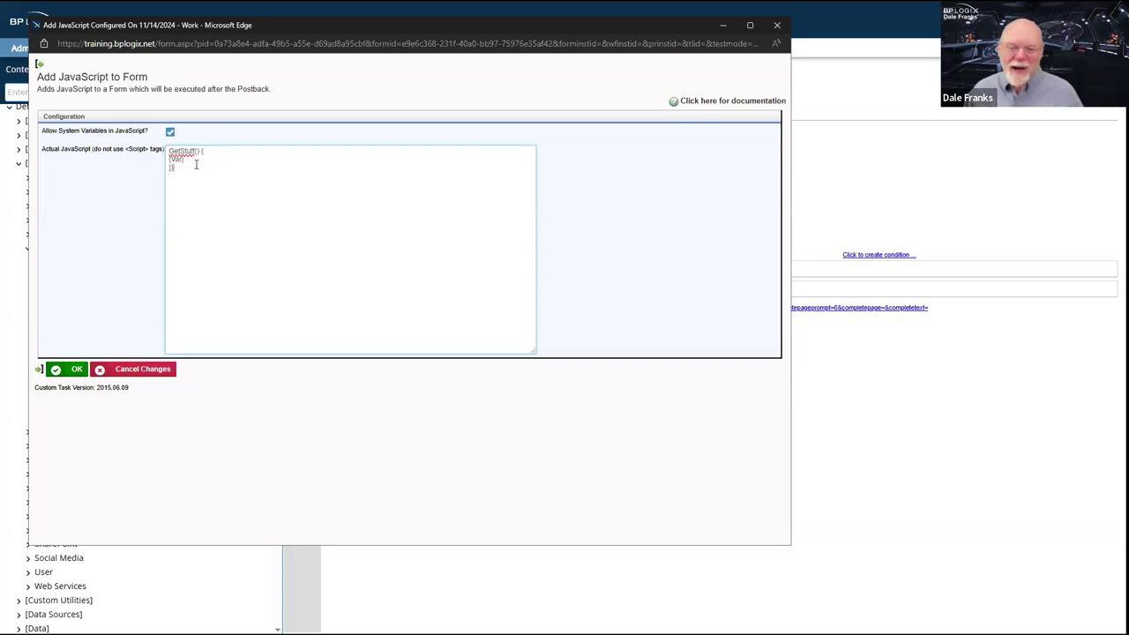
# - Delete the whole sample script and disallow system variables in the Add JavaScript form again
pyautogui.moveTo(197, 163); pyautogui.dragTo(157, 153)
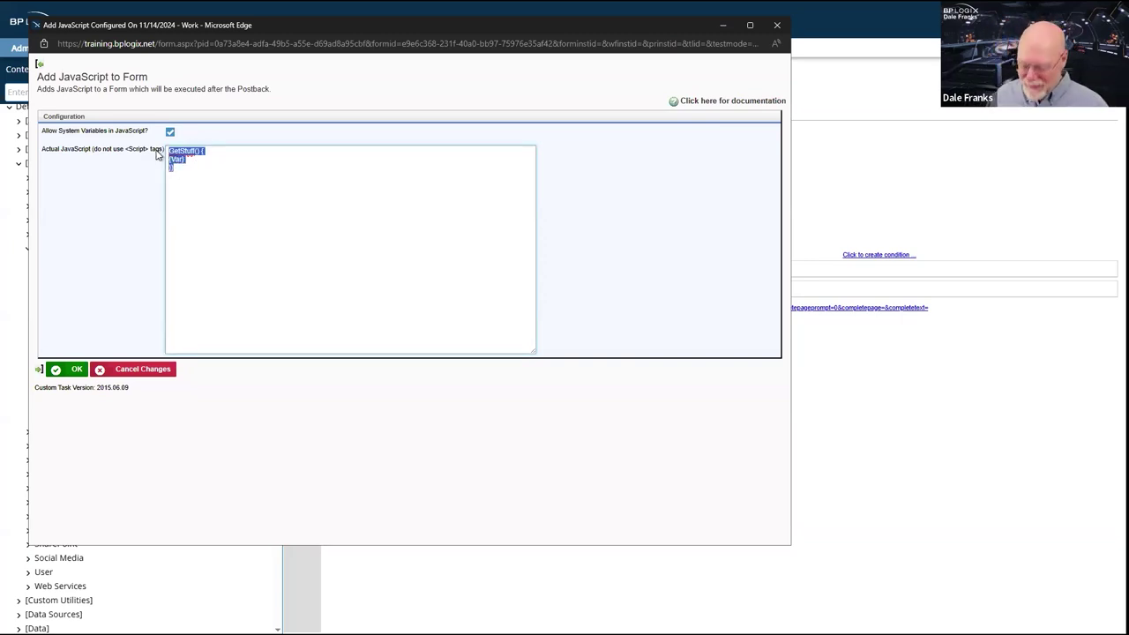
pyautogui.press('Delete')
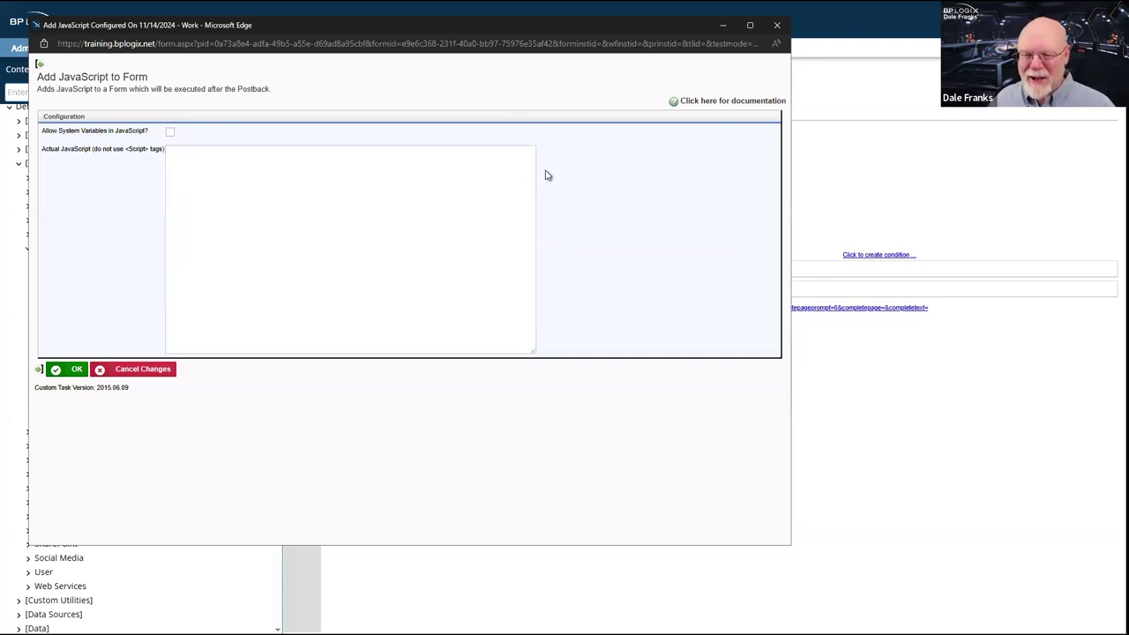
# - Close the Add JavaScript form without saving and open the Advanced Show Alert task's configuration form
pyautogui.click(777, 26)
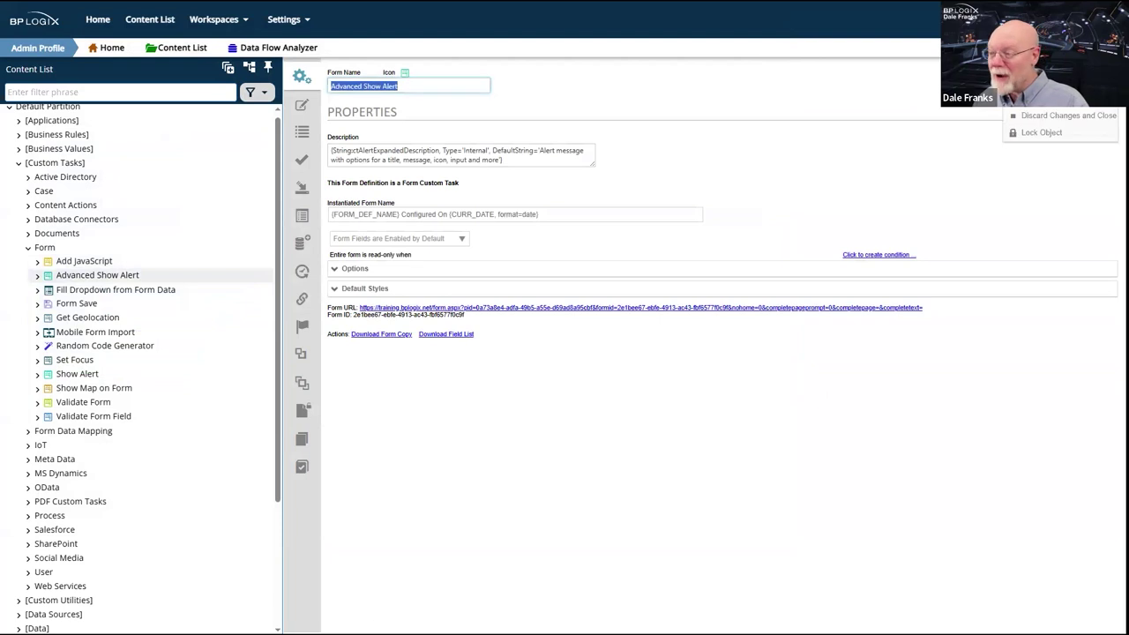
pyautogui.click(1068, 115)
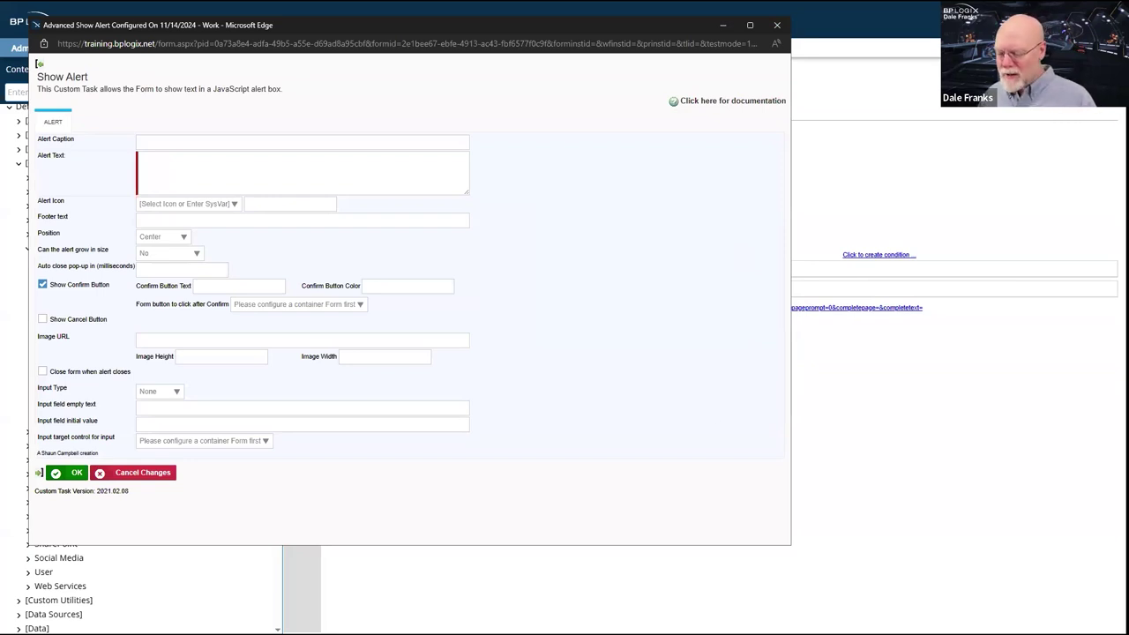
pyautogui.hotkey('alt', 'Tab')
pyautogui.hotkey('ctrl', 'End')
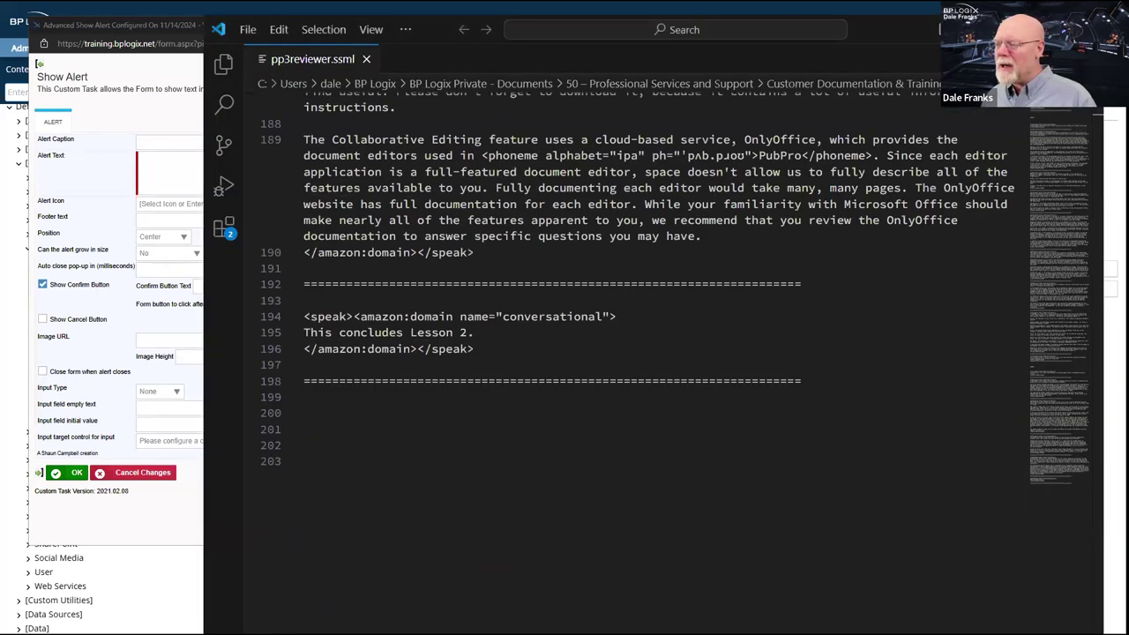
pyautogui.hotkey('alt', 'Tab')
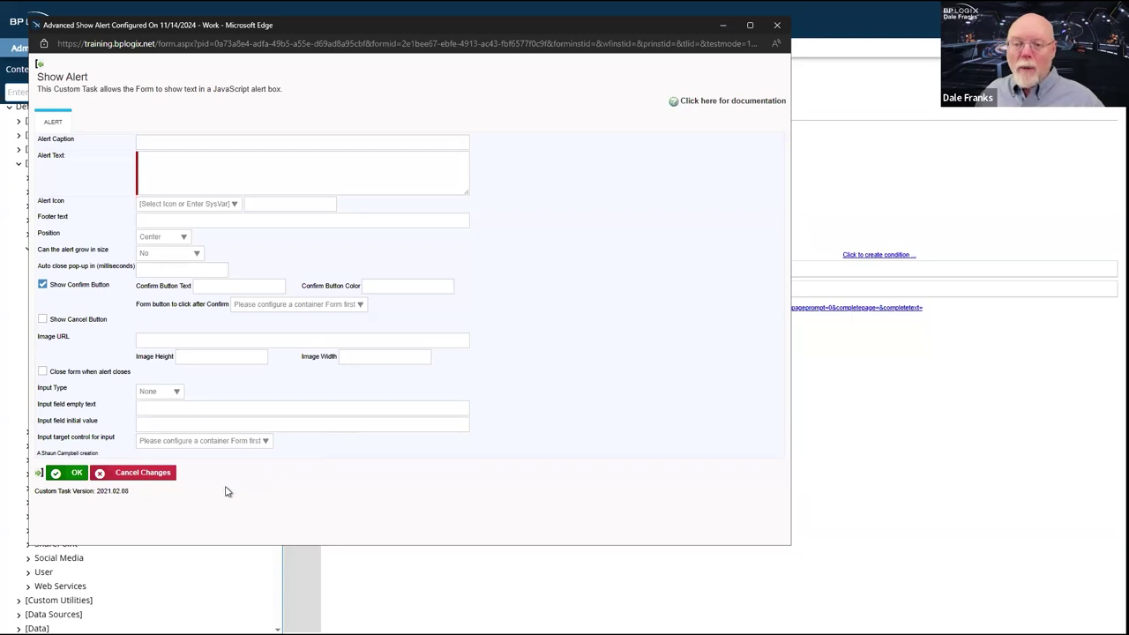
# - Review the Advanced Show Alert options and close the task's configuration form without changes
pyautogui.doubleClick(776, 58)
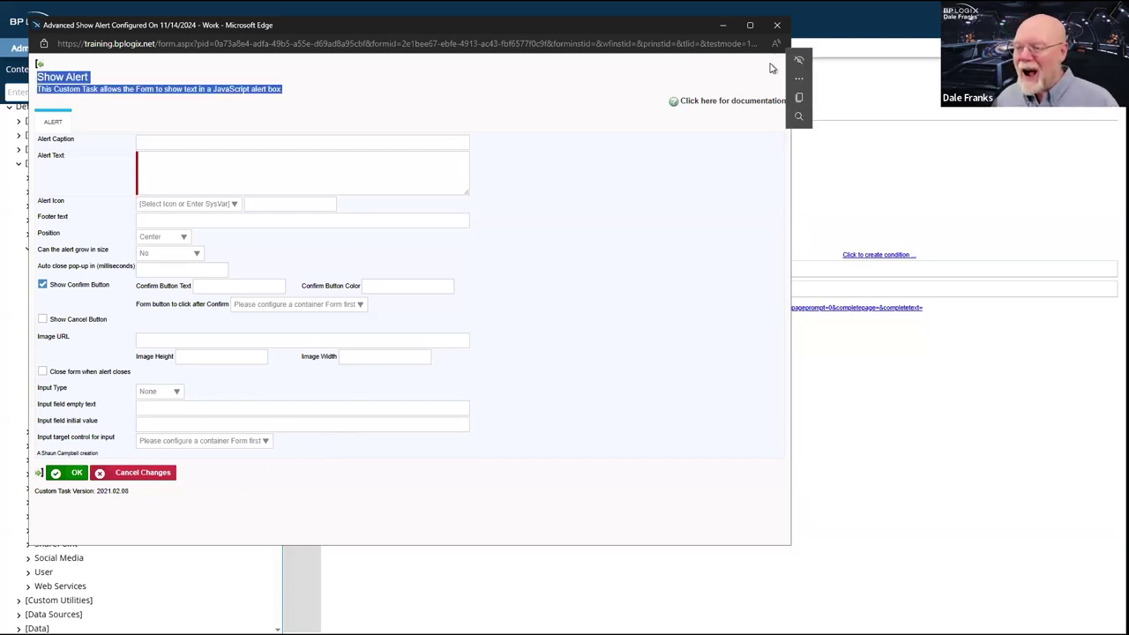
pyautogui.click(701, 176)
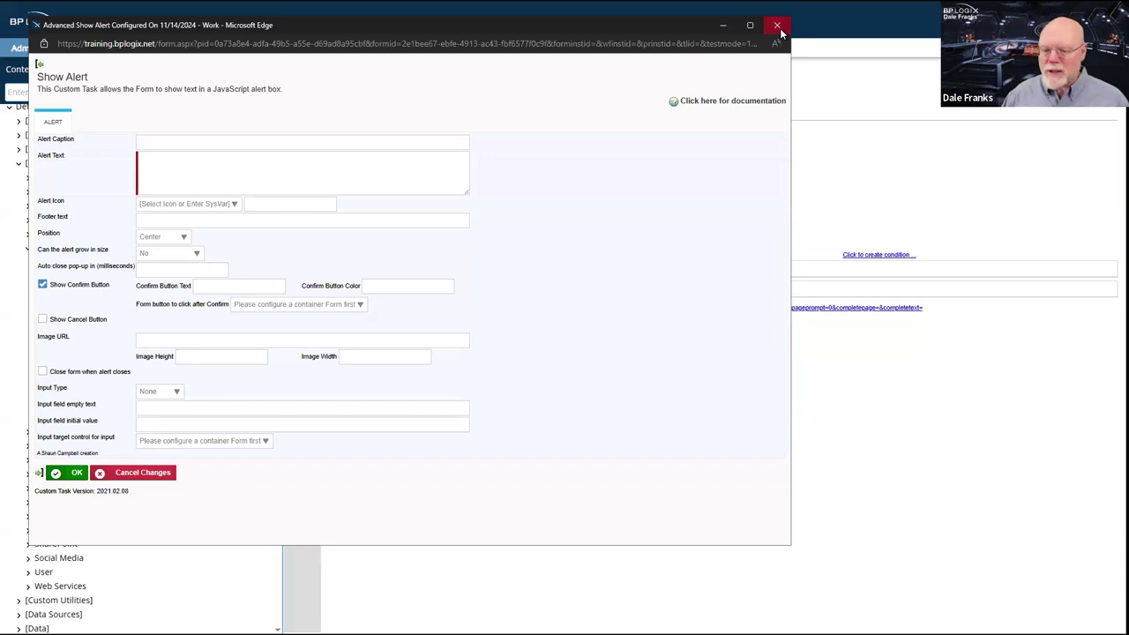
pyautogui.click(778, 26)
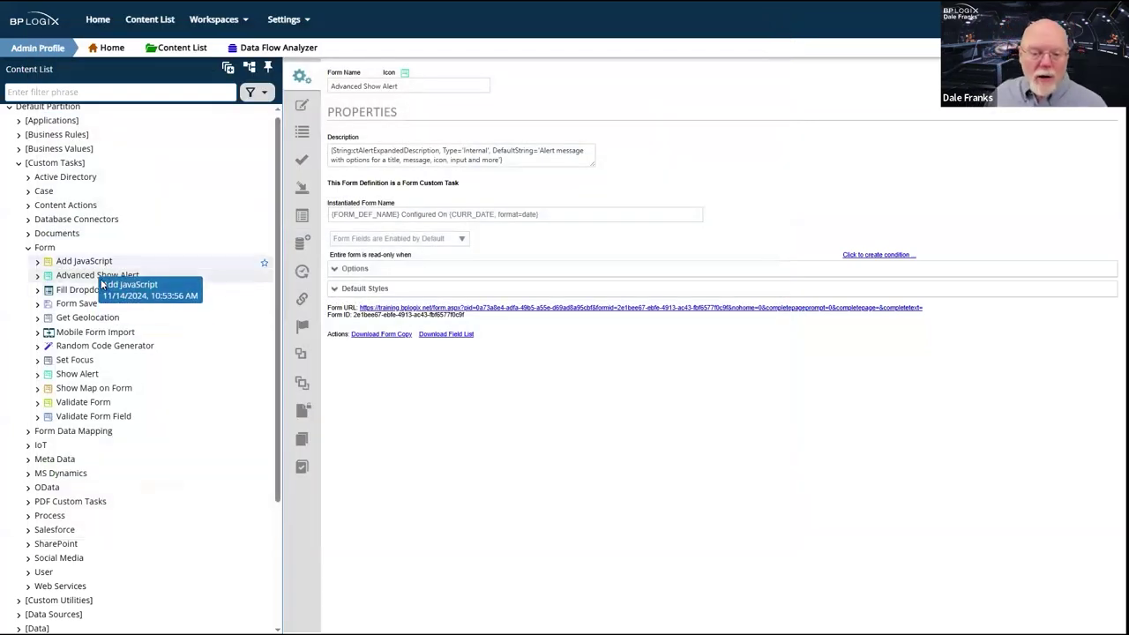
# - Open the Show Alert task from the Form folder and launch its configuration form
pyautogui.click(78, 374)
pyautogui.rightClick(80, 376)
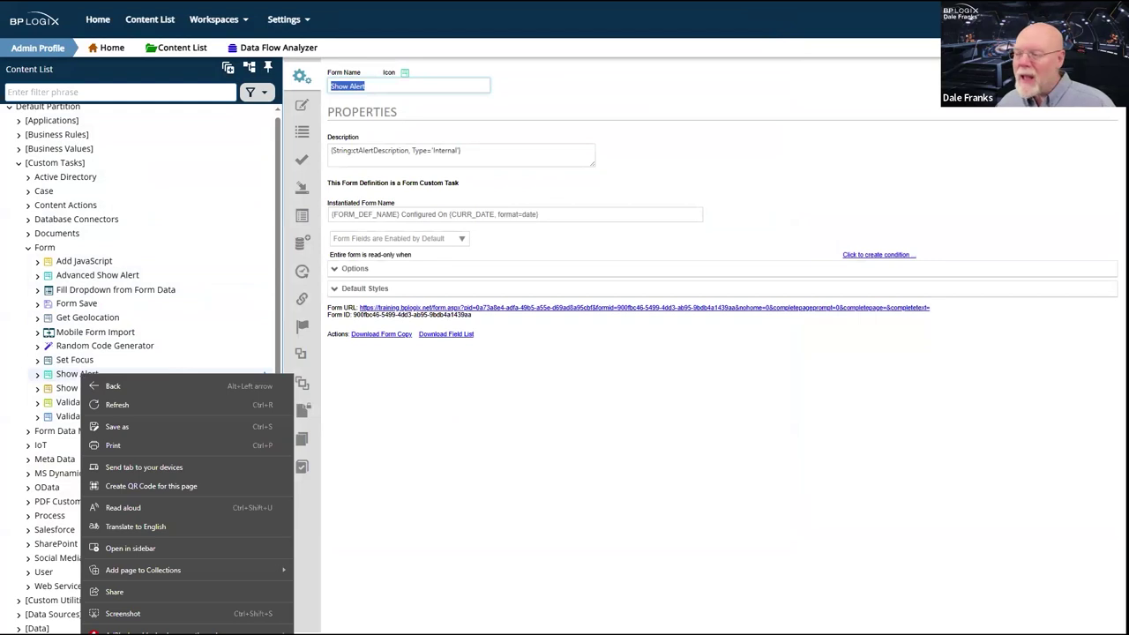
pyautogui.click(45, 248)
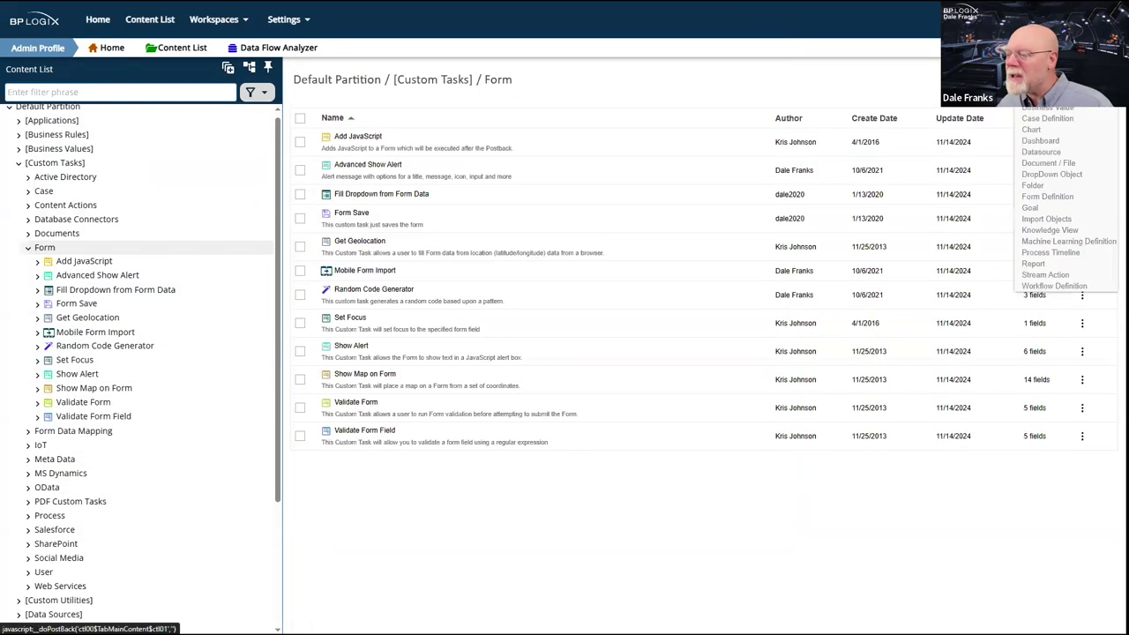
pyautogui.click(360, 350)
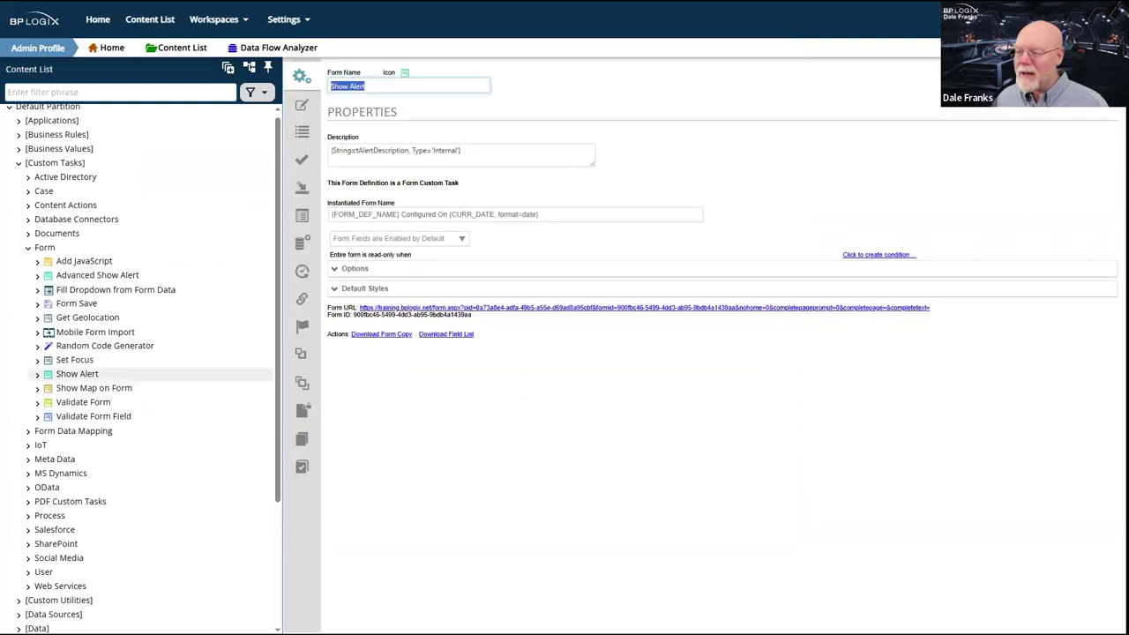
pyautogui.click(302, 76)
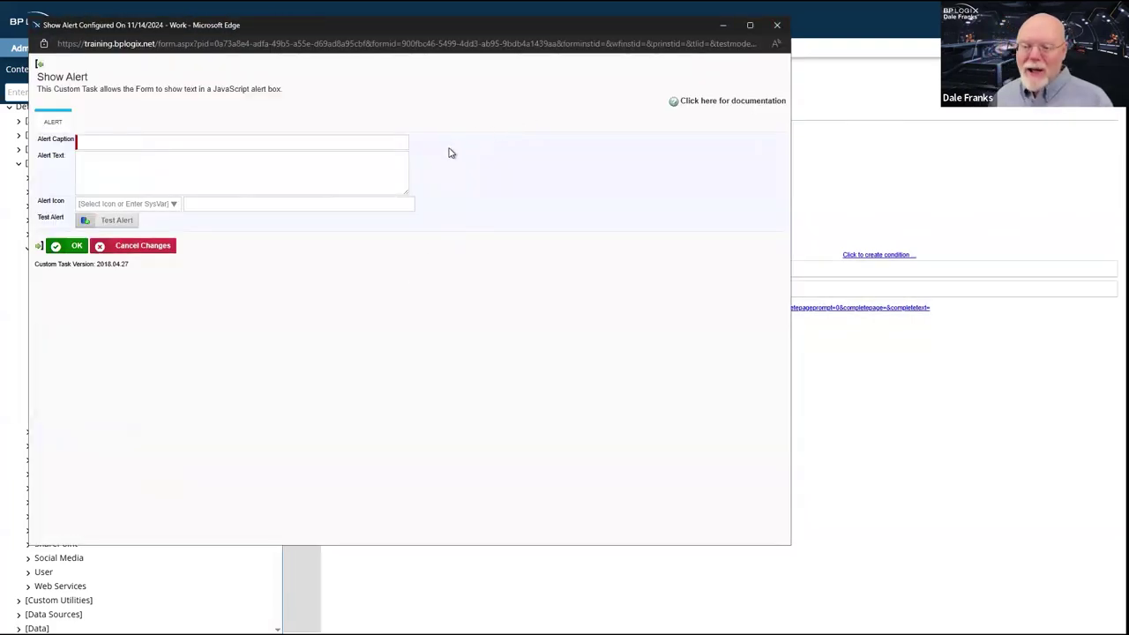
# - Review the available Alert Icon choices in the Show Alert form without selecting one
pyautogui.click(159, 172)
pyautogui.click(169, 205)
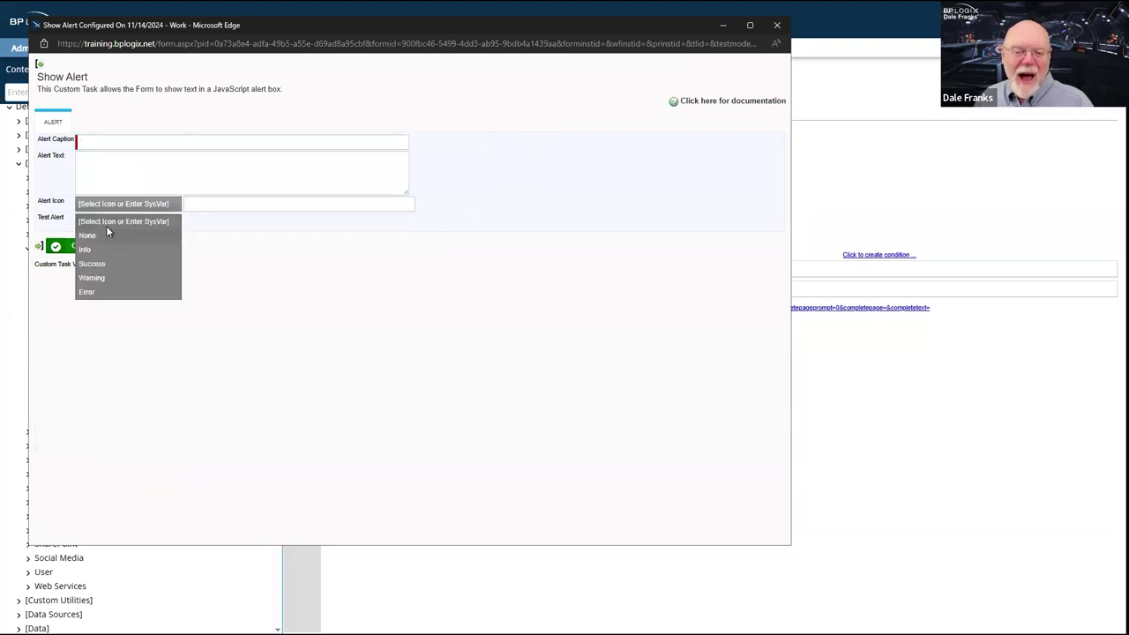
pyautogui.click(157, 366)
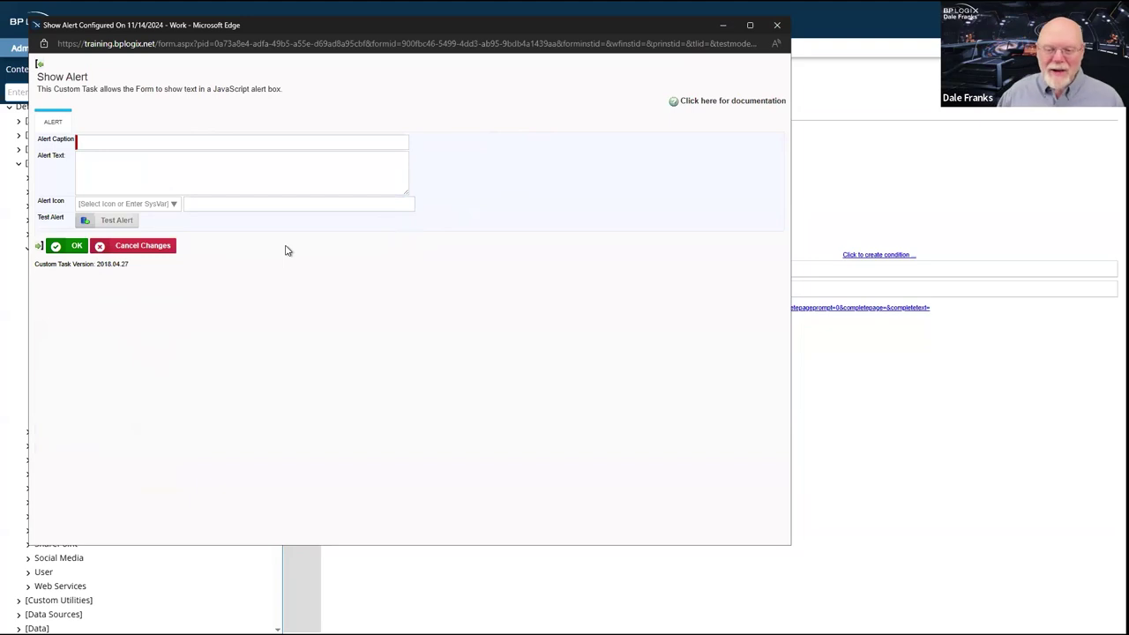
# - Test a Success alert with caption "gn" and text "sfgnsfgnfsgn", dismiss it, and close the Show Alert form without saving
pyautogui.click(279, 140)
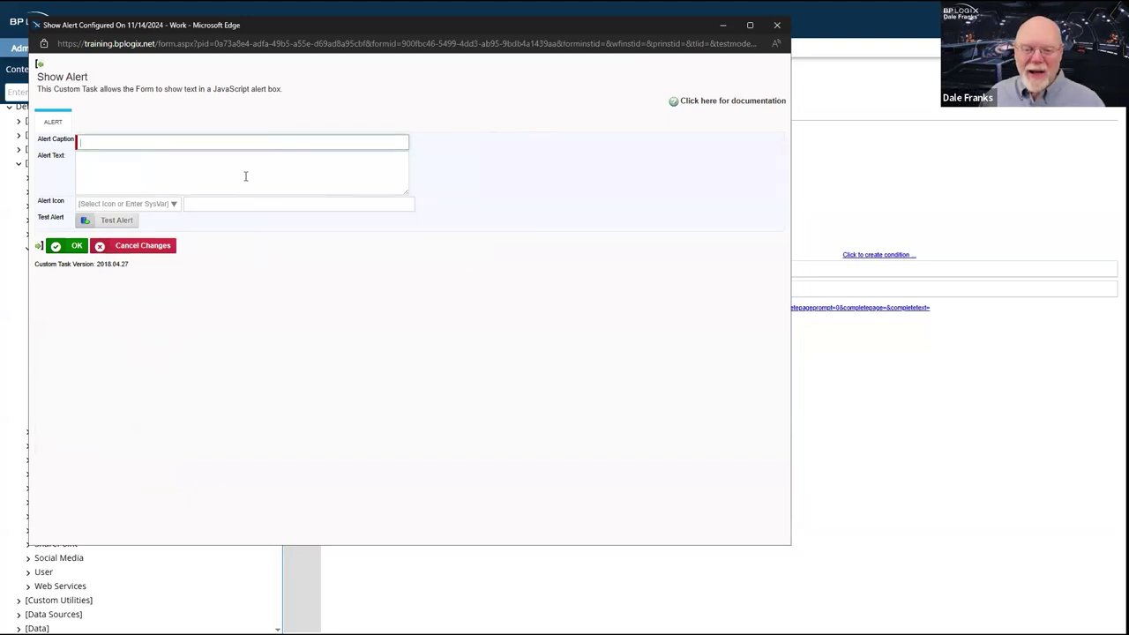
pyautogui.write('gn')
pyautogui.click(226, 171)
pyautogui.write('sfgnsfgnfsgn')
pyautogui.click(168, 205)
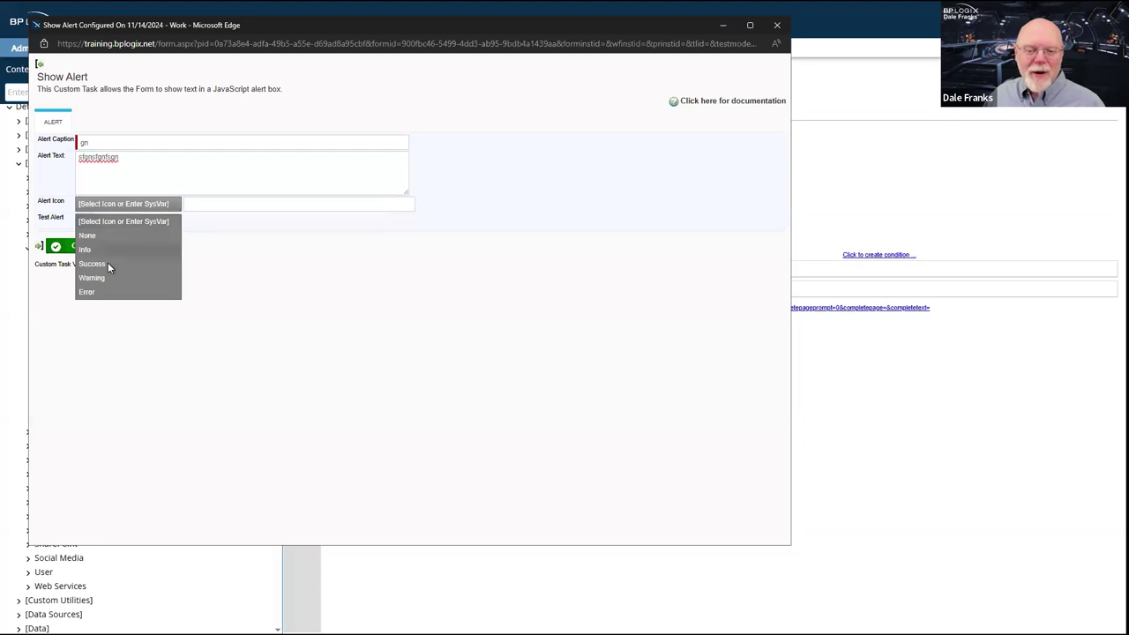
pyautogui.click(107, 264)
pyautogui.click(117, 220)
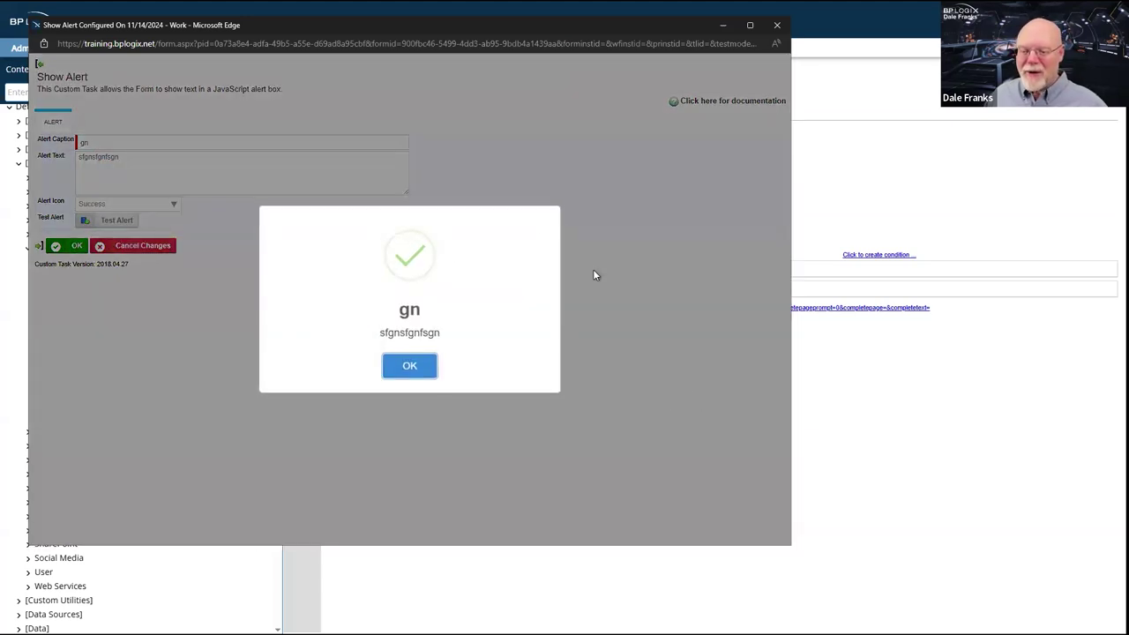
pyautogui.click(402, 371)
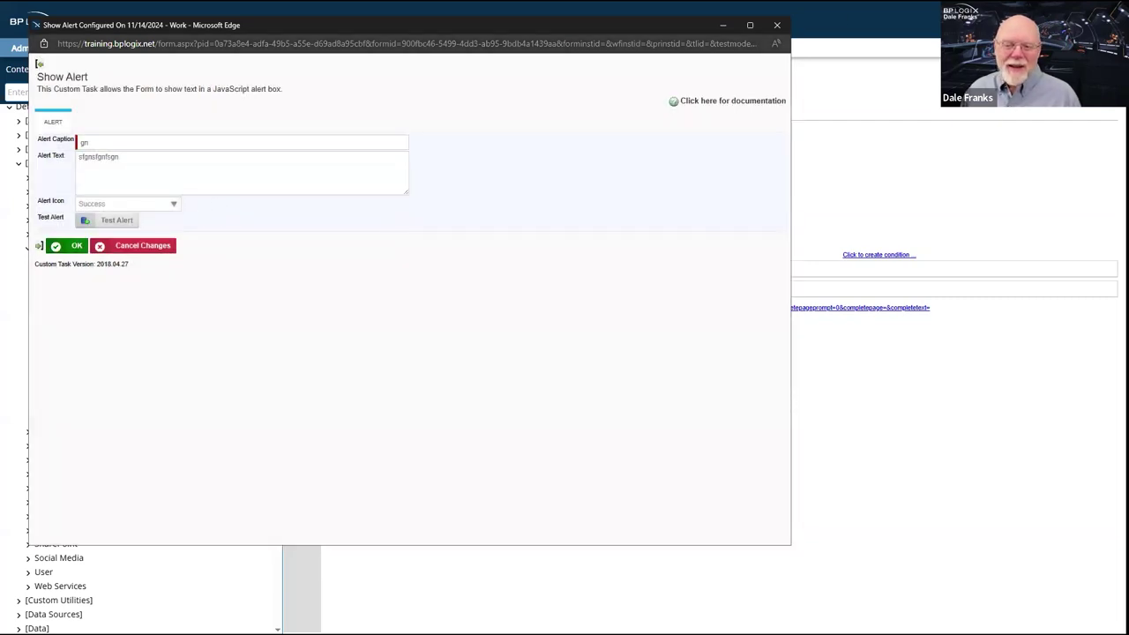
pyautogui.click(776, 25)
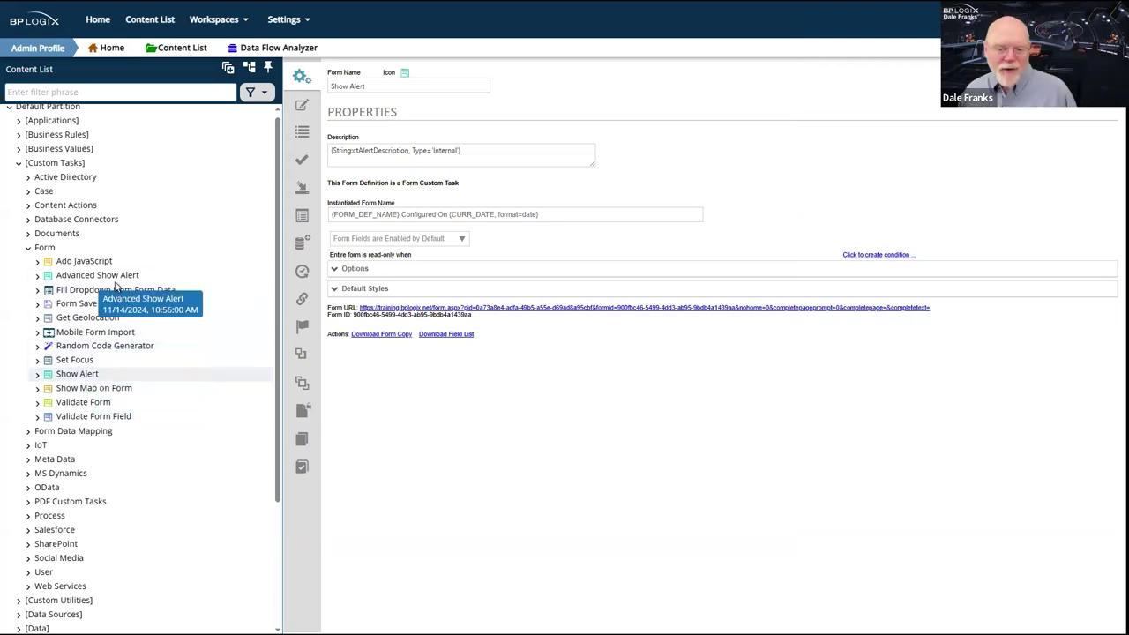
# - Open the Fill Dropdown from Form Data task's configuration form, review its dropdown mapping options, and close it without changes
pyautogui.click(86, 296)
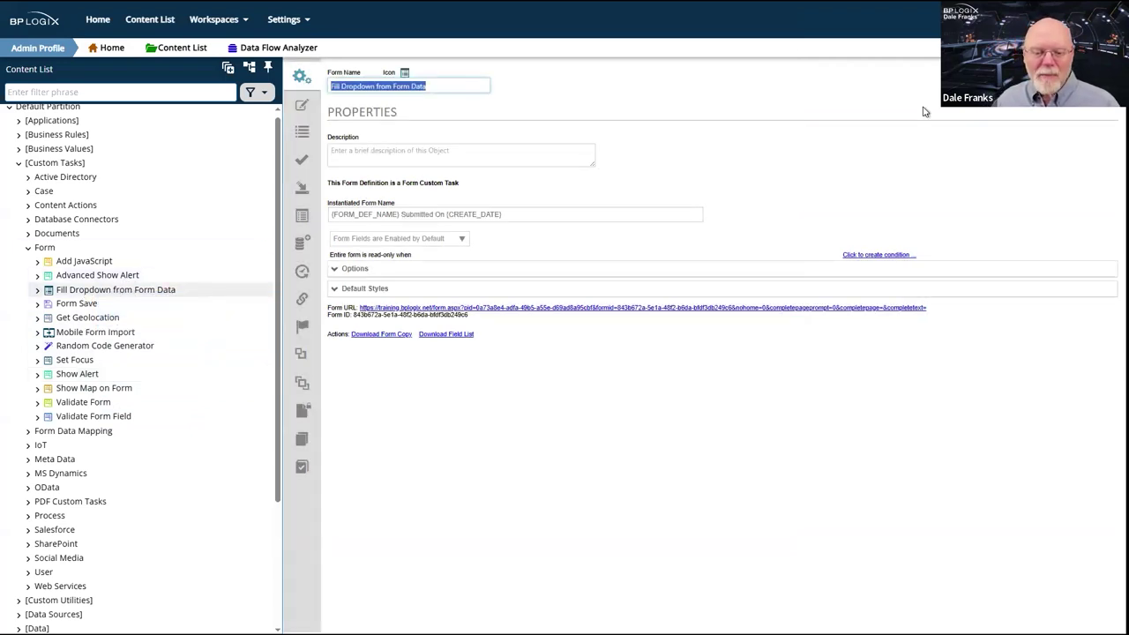
pyautogui.moveTo(1085, 88)
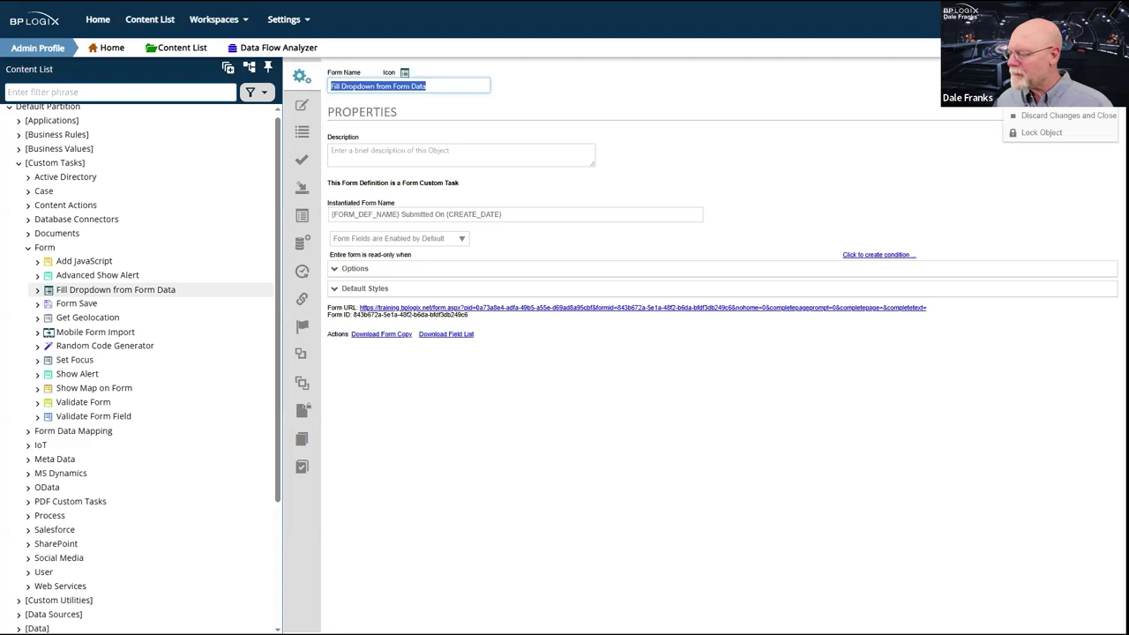
pyautogui.click(882, 255)
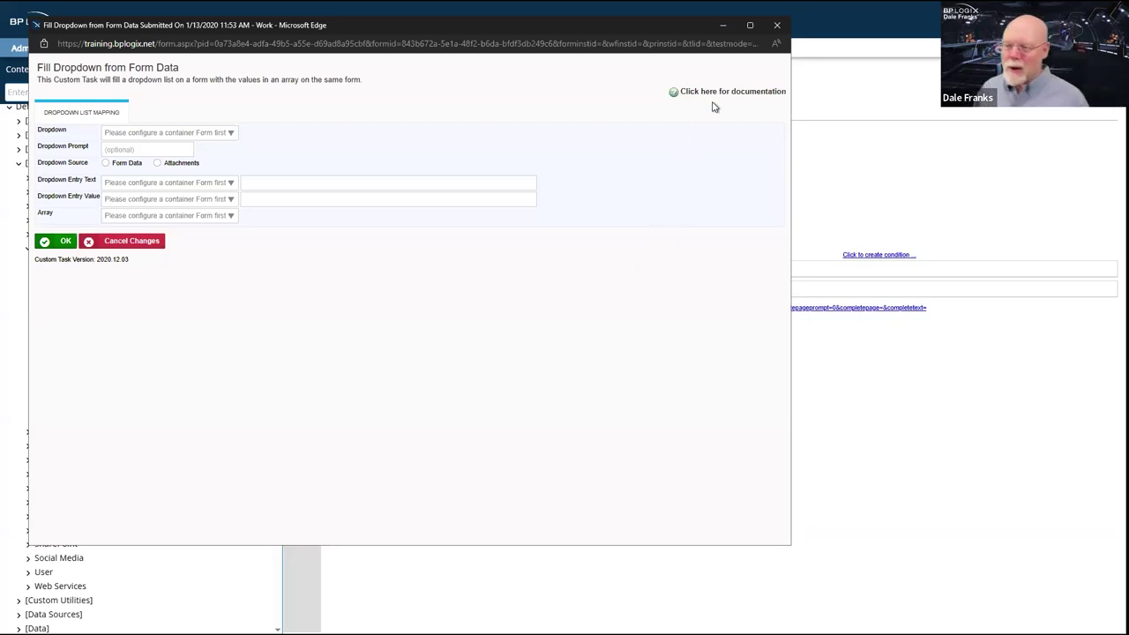
pyautogui.click(777, 32)
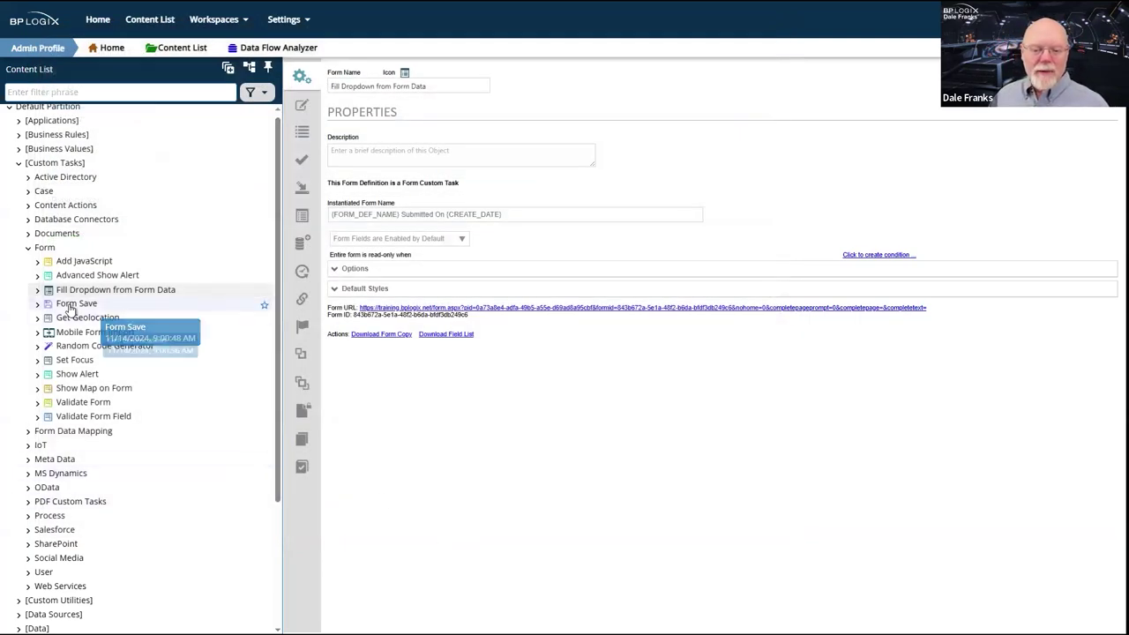
# - Open the Form Save task's configuration form, review its Close Form After Saving option, and close it without saving
pyautogui.click(78, 304)
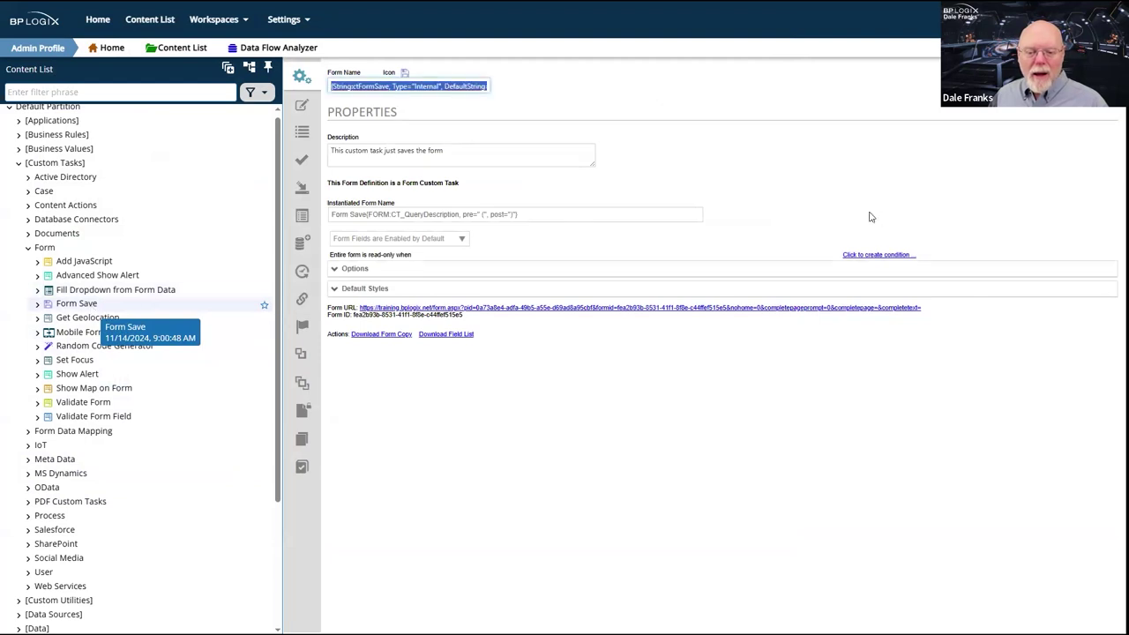
pyautogui.click(1024, 99)
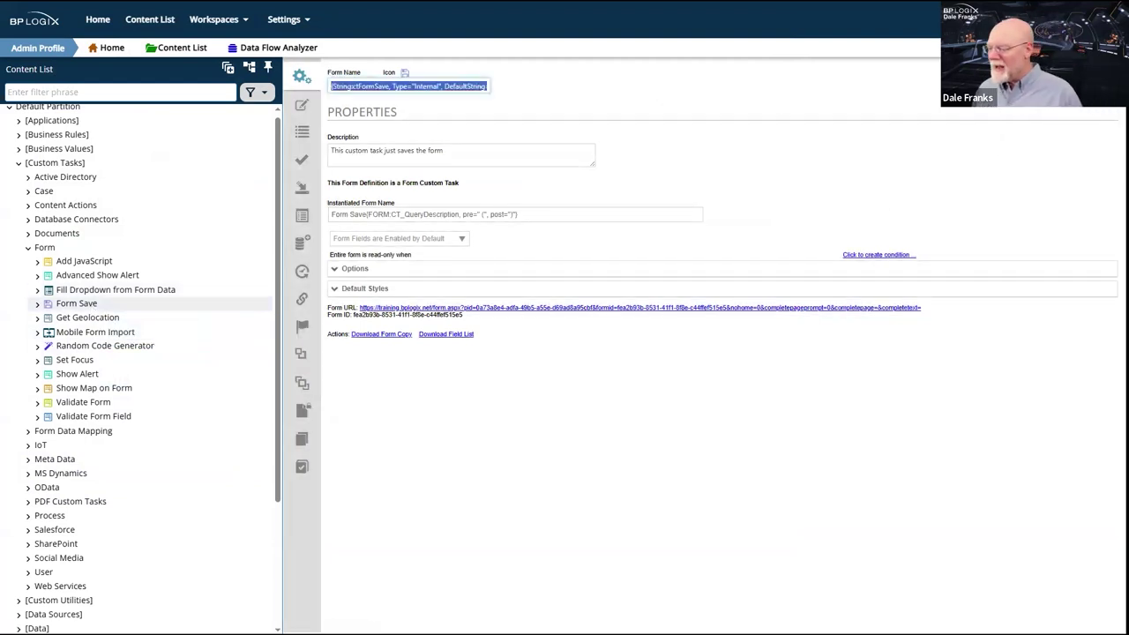
pyautogui.click(1023, 99)
pyautogui.click(1050, 129)
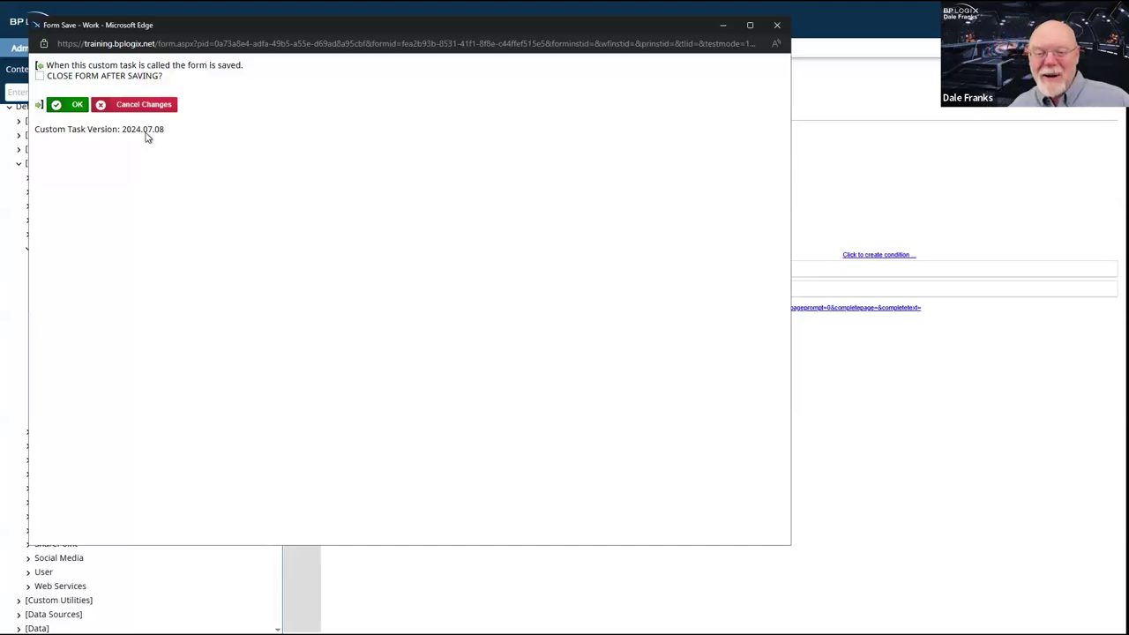
pyautogui.click(38, 77)
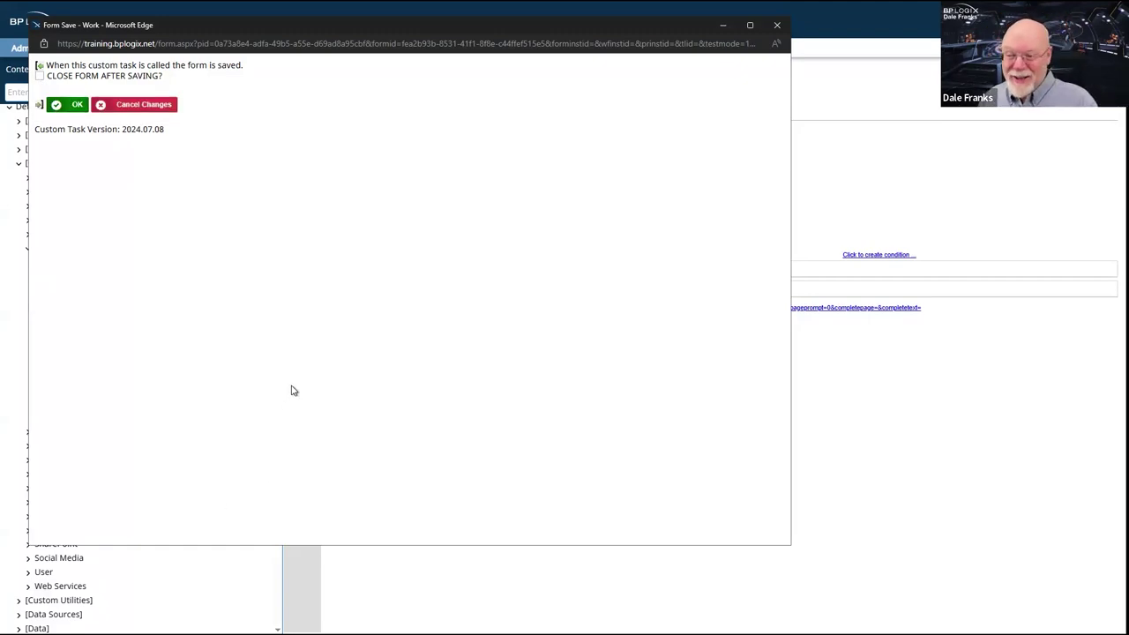
pyautogui.click(776, 30)
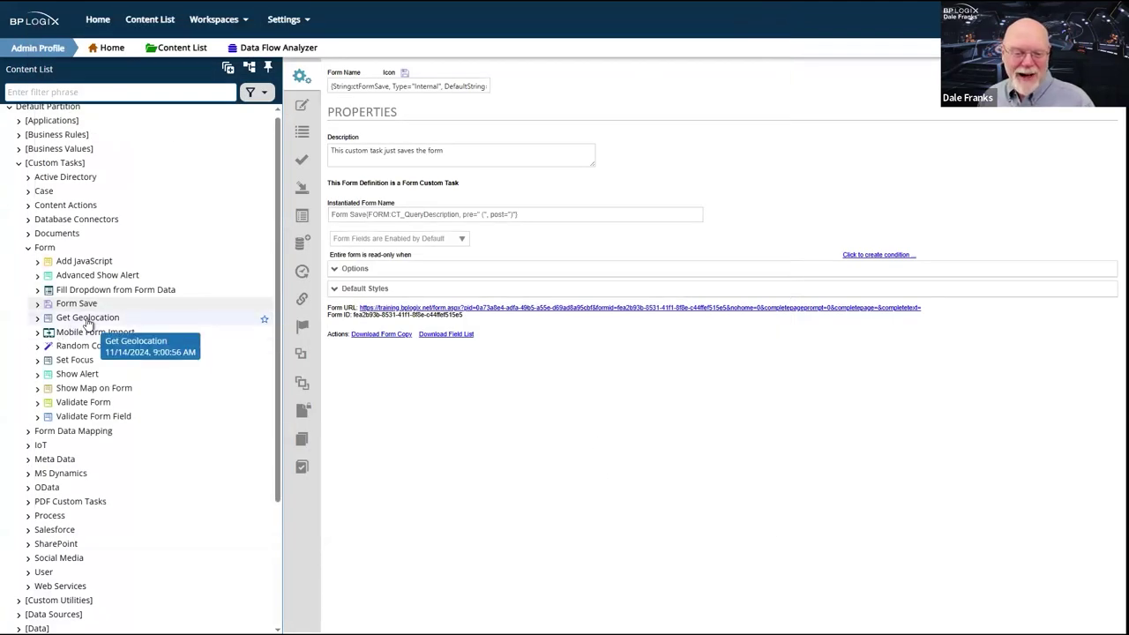
# - Open the Get Geolocation task from the Form folder and launch its configuration form to review the Latitude and Longitude field mappings
pyautogui.click(86, 319)
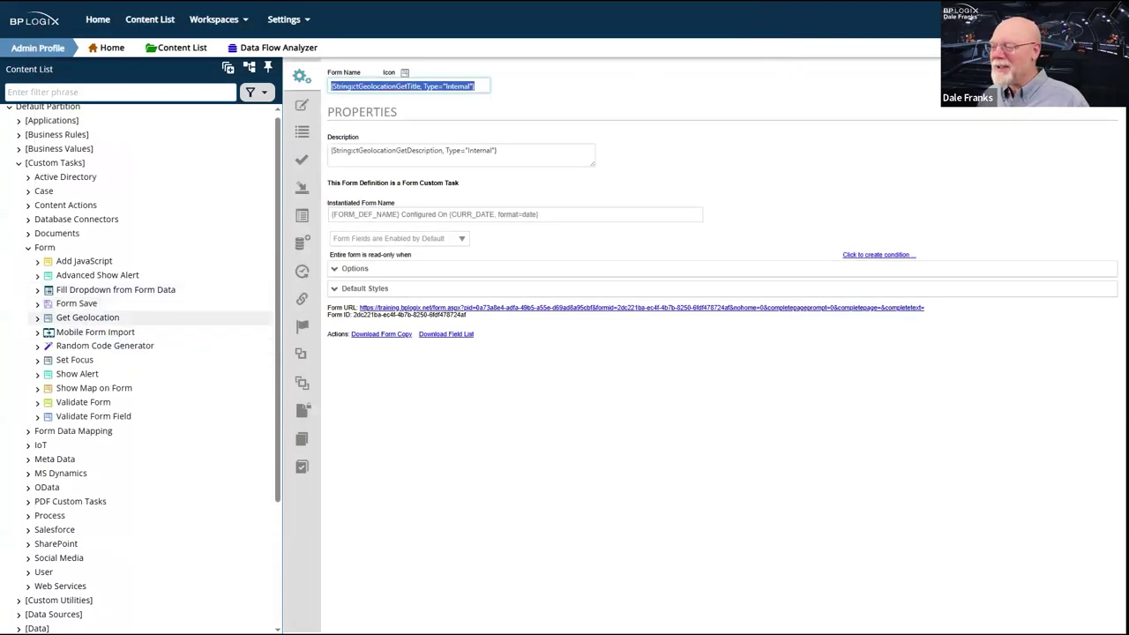
pyautogui.click(1085, 84)
pyautogui.click(1050, 113)
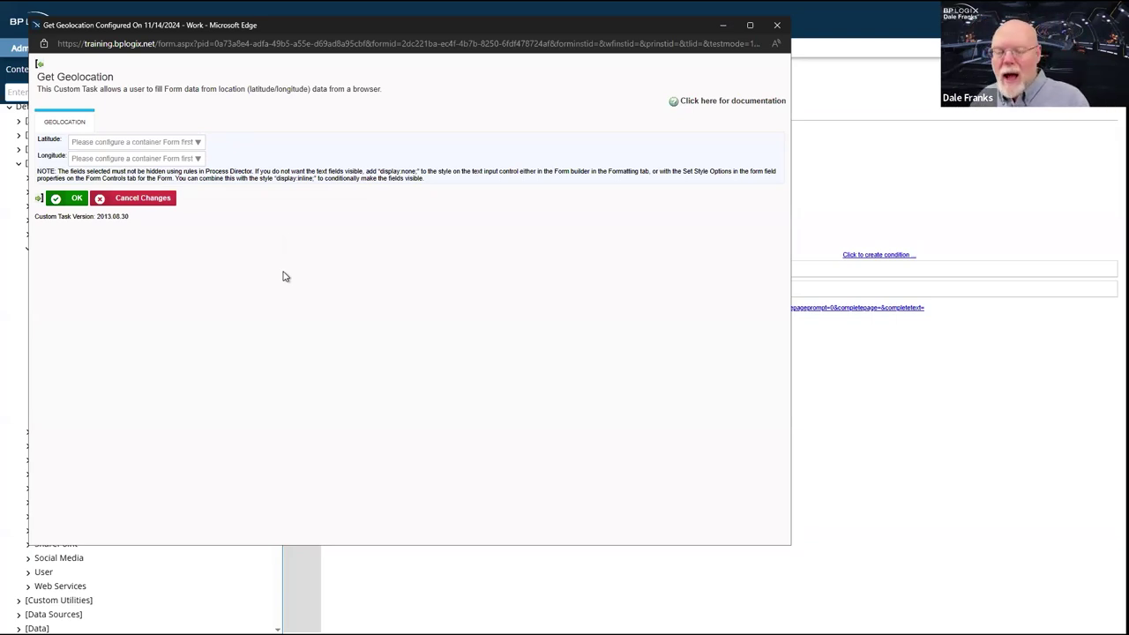
# - Close the Get Geolocation form and run the Show Map on Form custom task to display its configuration form
pyautogui.click(782, 26)
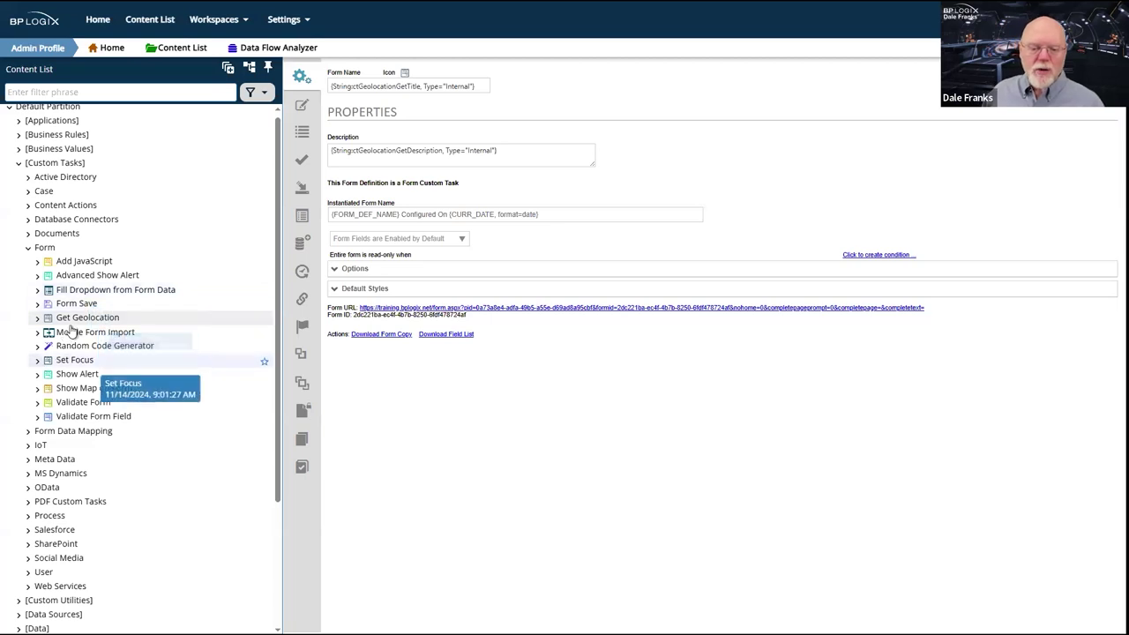
pyautogui.click(77, 390)
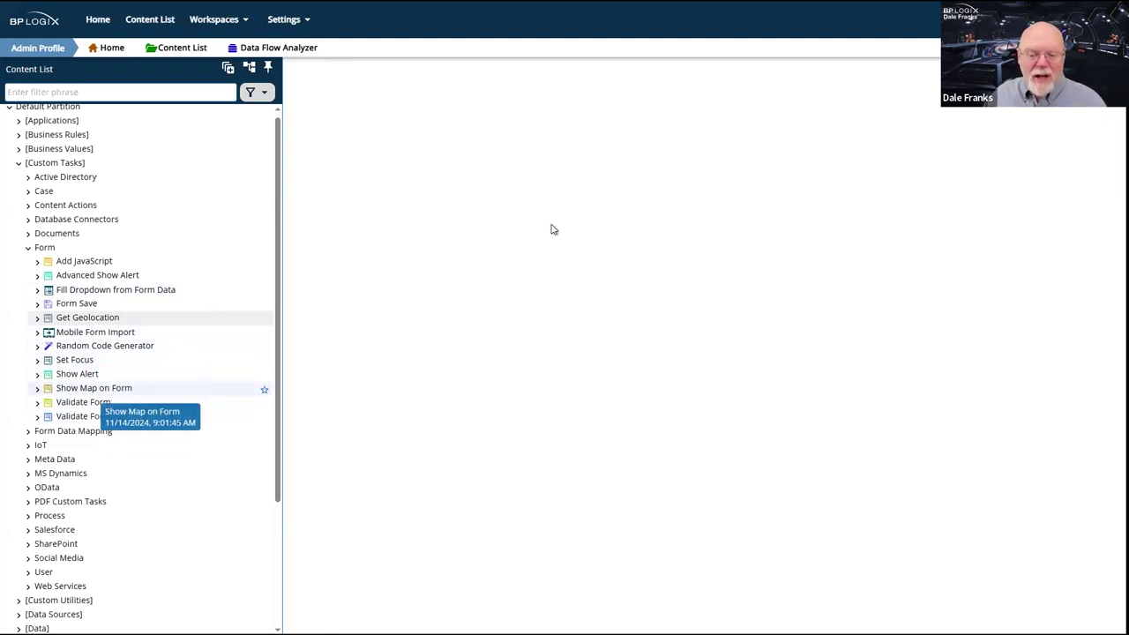
pyautogui.moveTo(1094, 98)
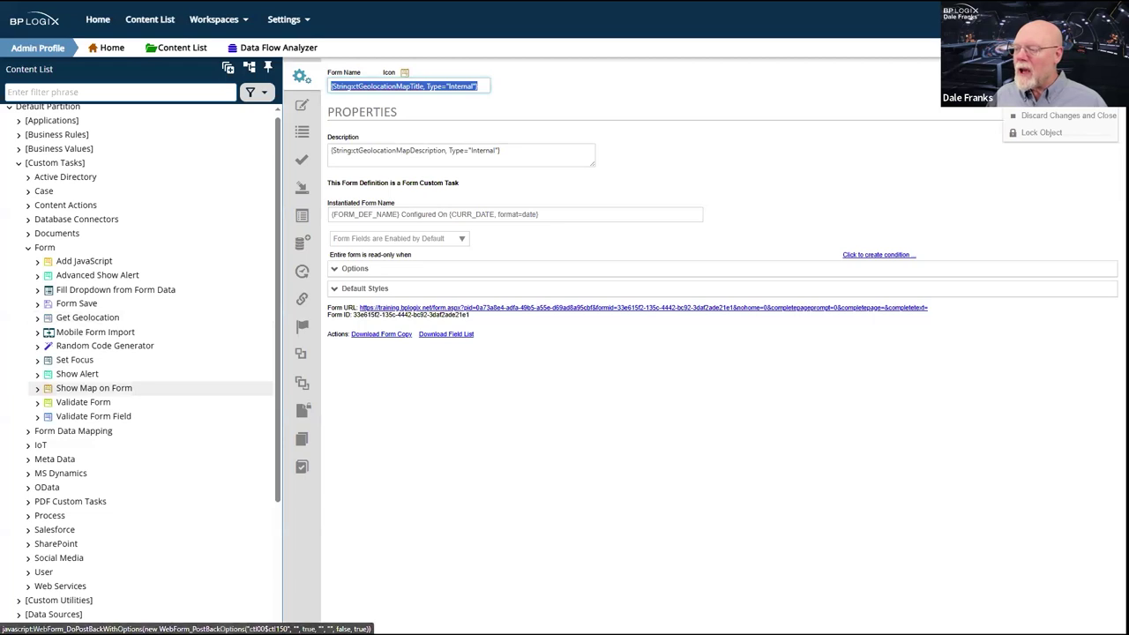
pyautogui.click(1021, 129)
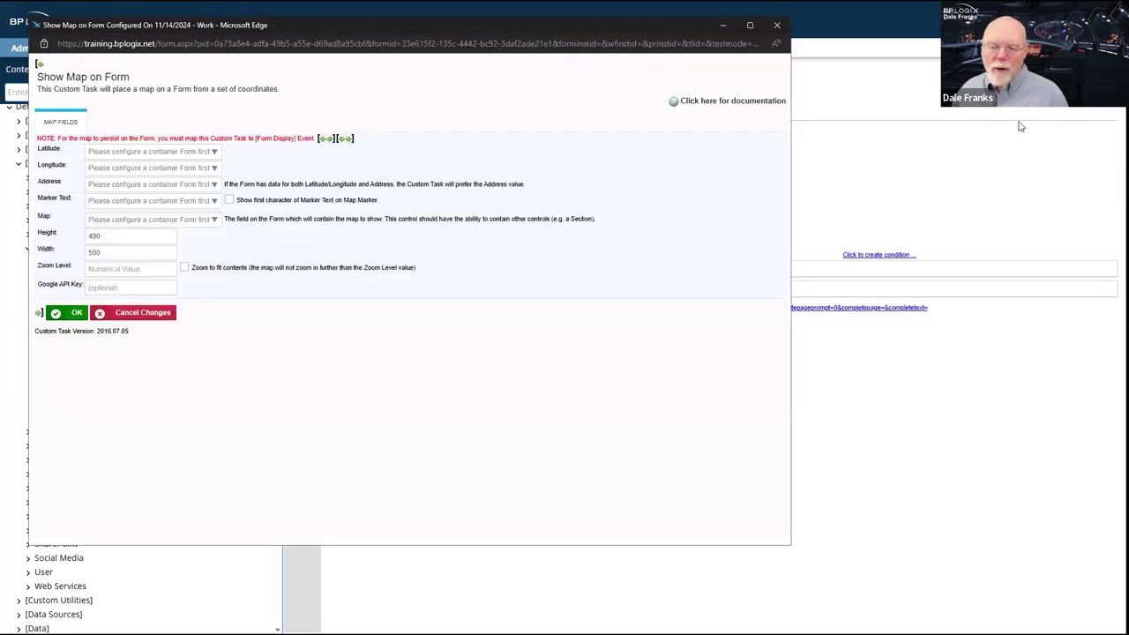
# - Examine the Latitude and Longitude control selectors on the Show Map on Form configuration form, and close the form
pyautogui.click(220, 156)
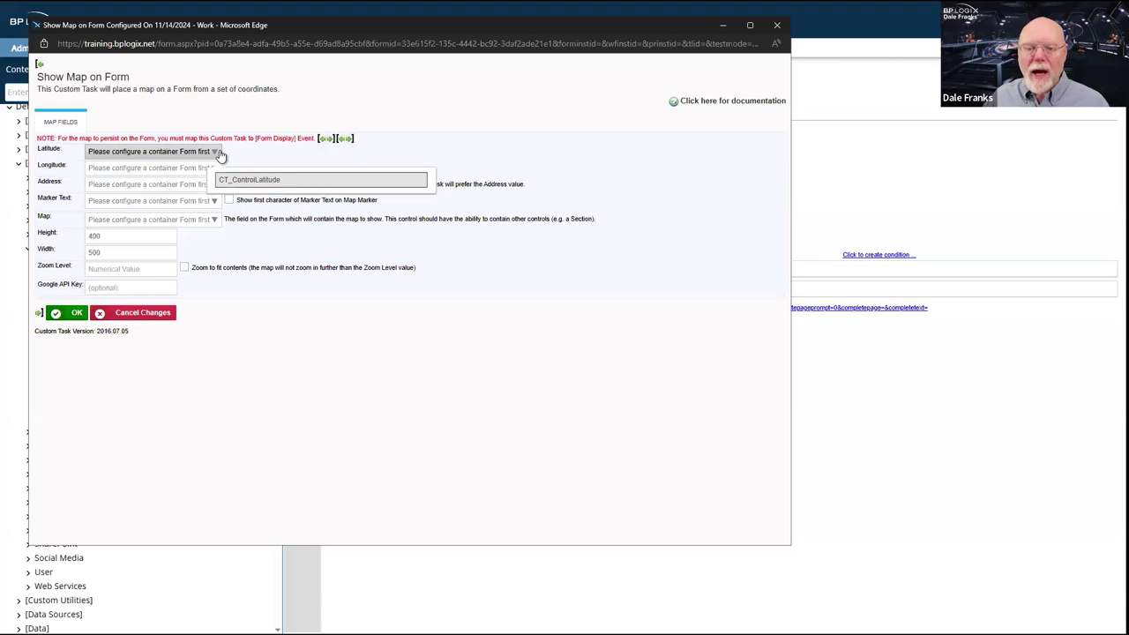
pyautogui.click(218, 156)
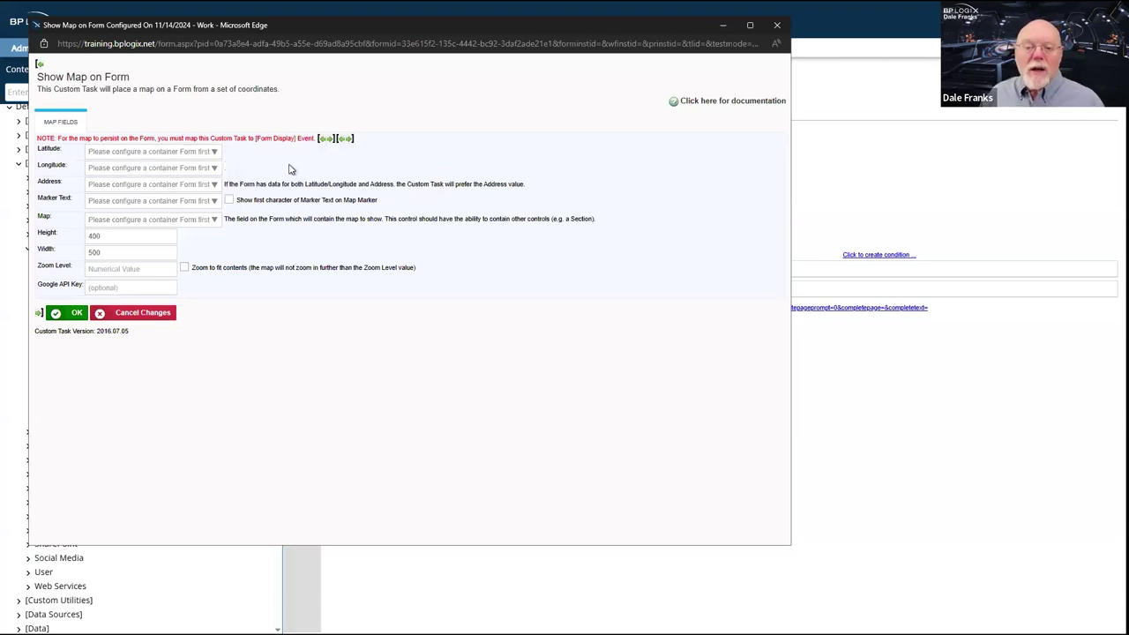
pyautogui.click(215, 152)
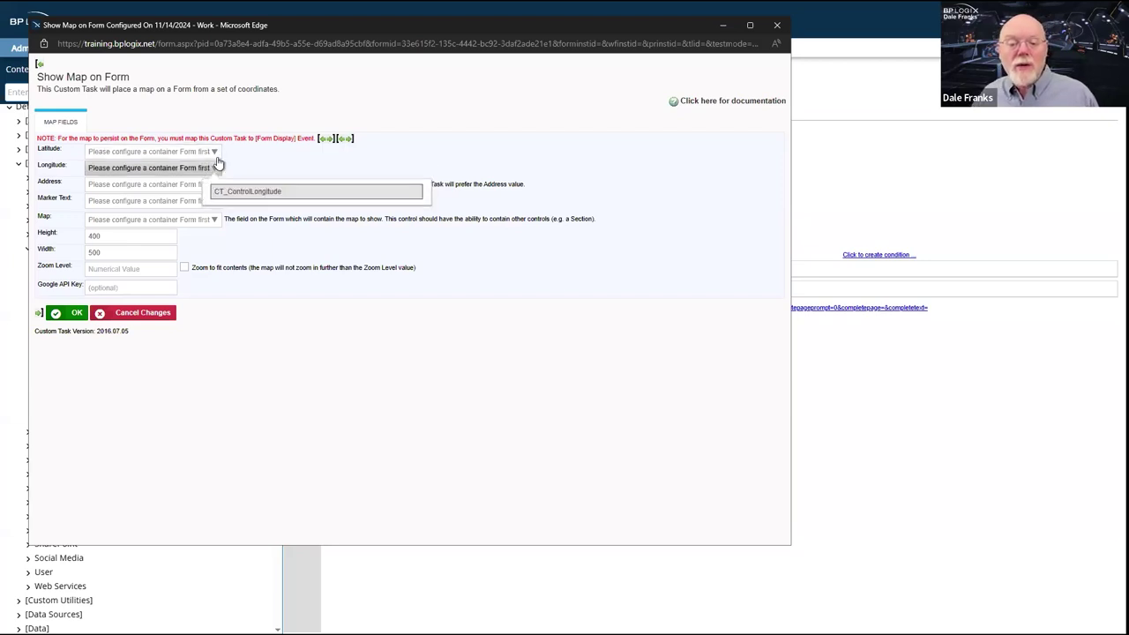
pyautogui.click(220, 167)
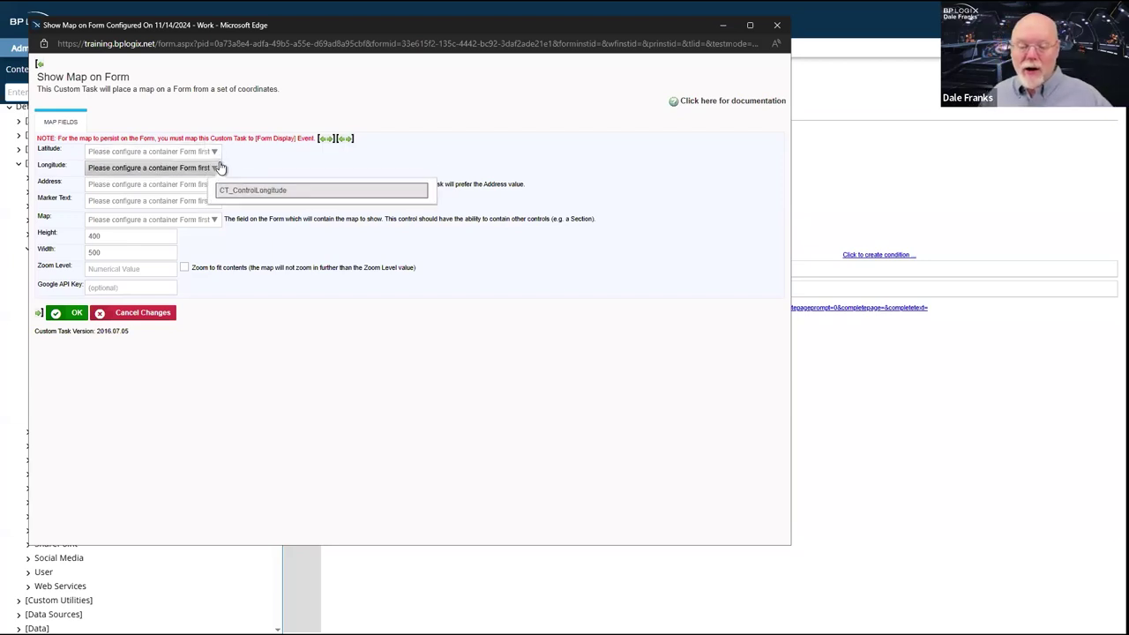
pyautogui.click(309, 403)
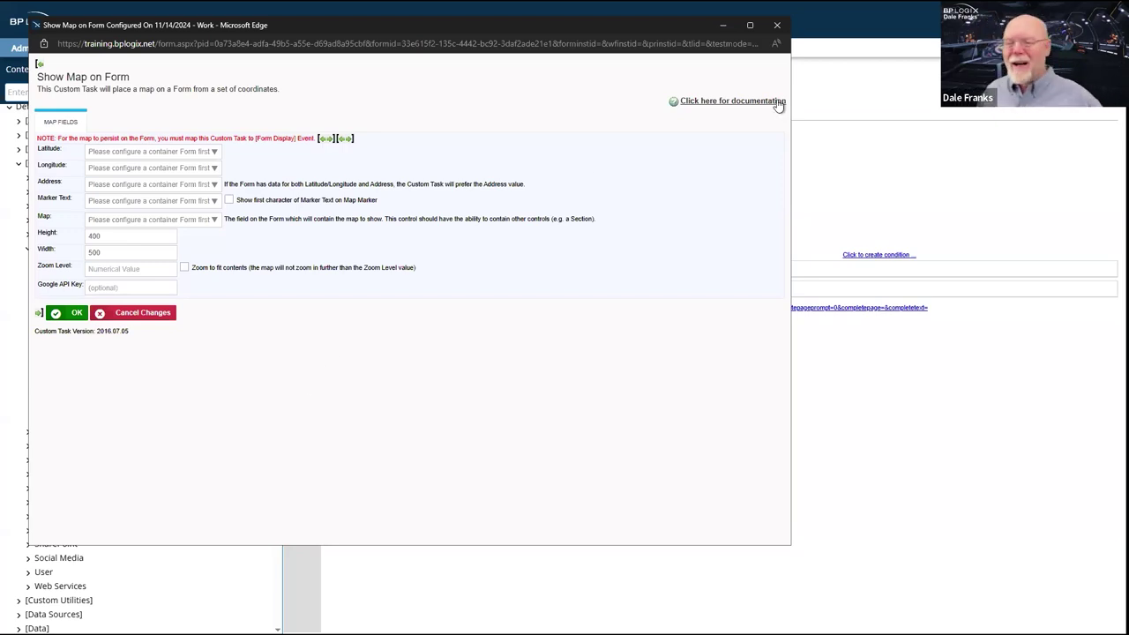
pyautogui.click(778, 26)
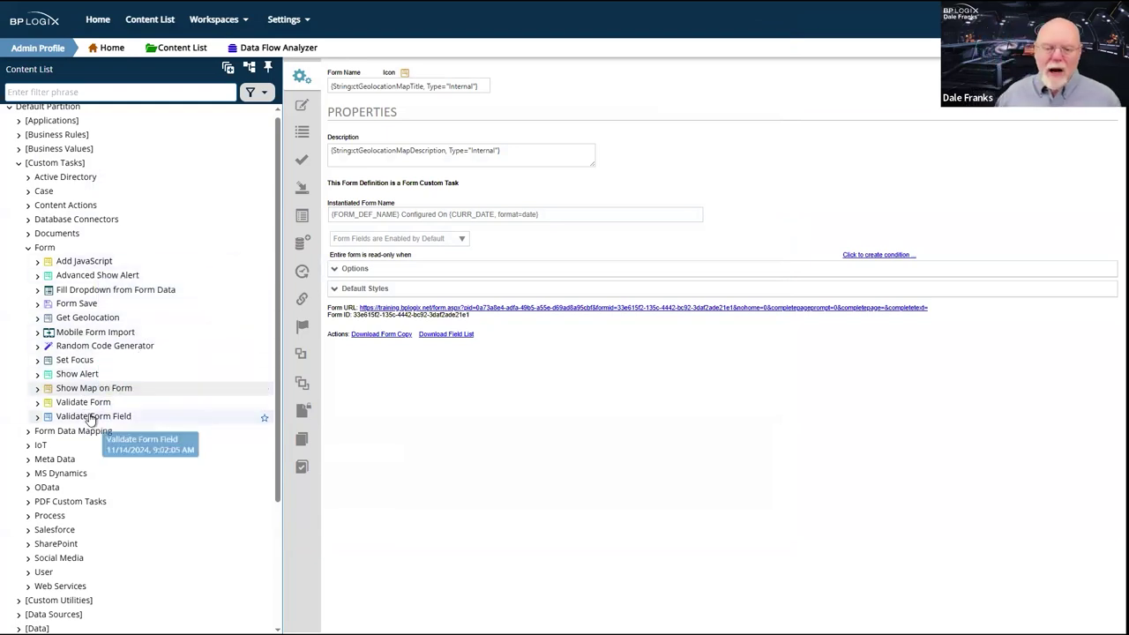
# - Run the Mobile Form Import custom task to review its configuration form, and close the form
pyautogui.click(104, 331)
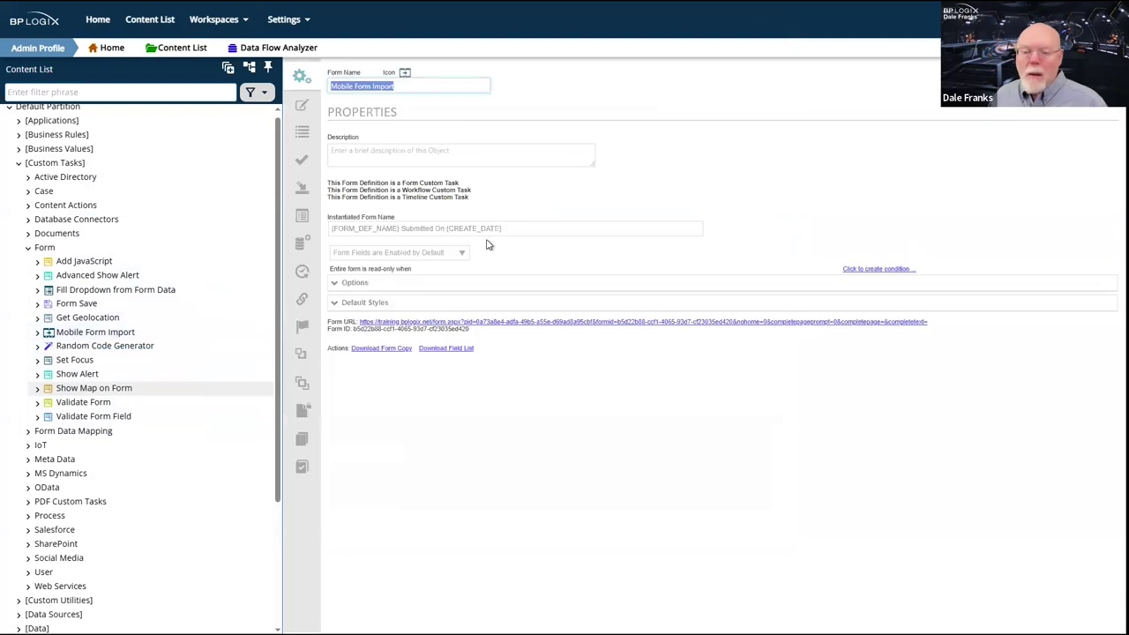
pyautogui.click(1099, 99)
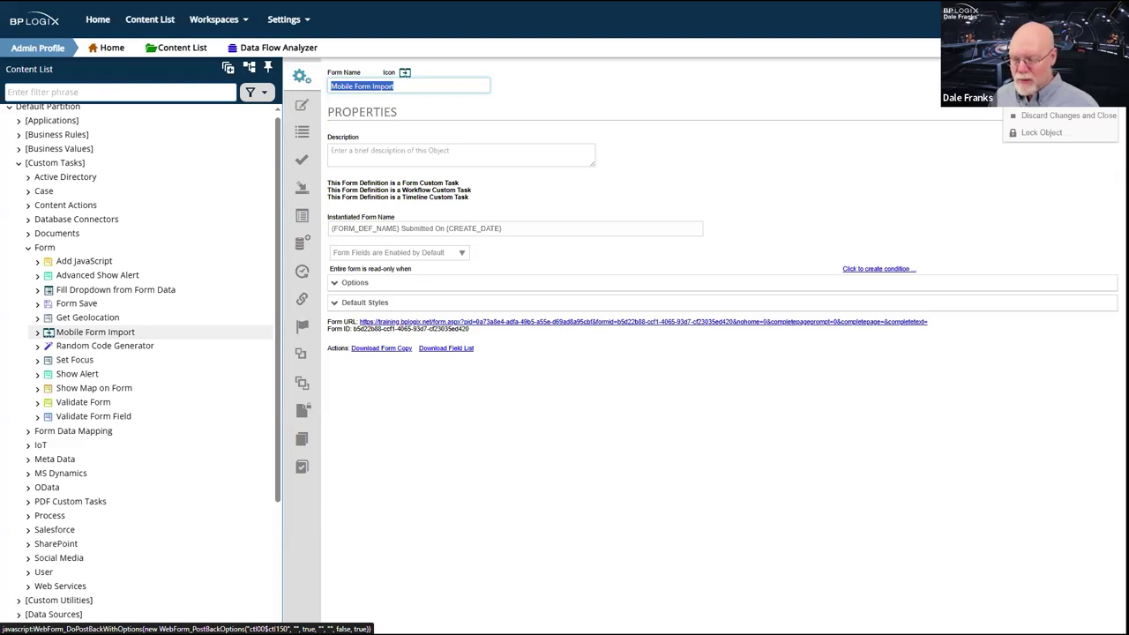
pyautogui.click(1029, 126)
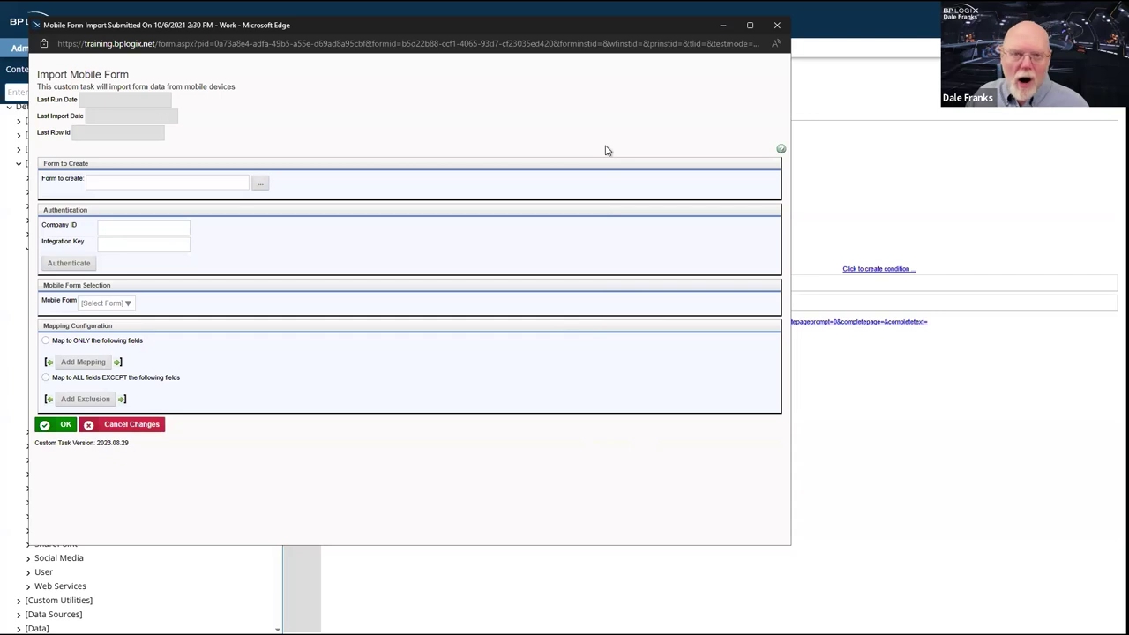
pyautogui.click(780, 28)
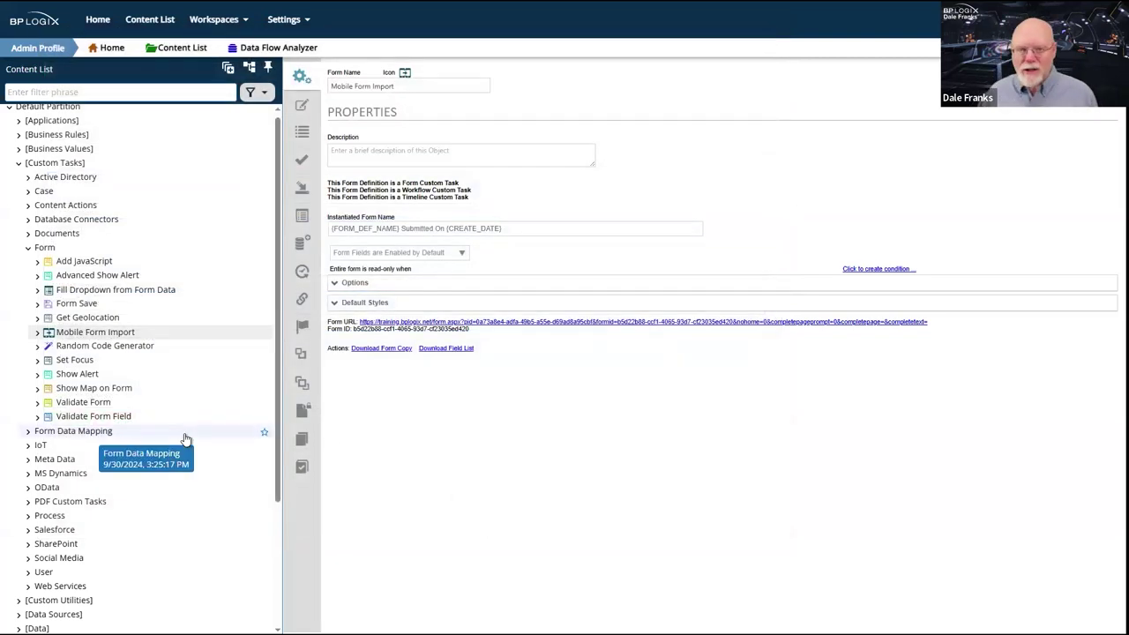
# - Open the Random Code Generator custom task definition and run it to display its configuration form
pyautogui.click(126, 350)
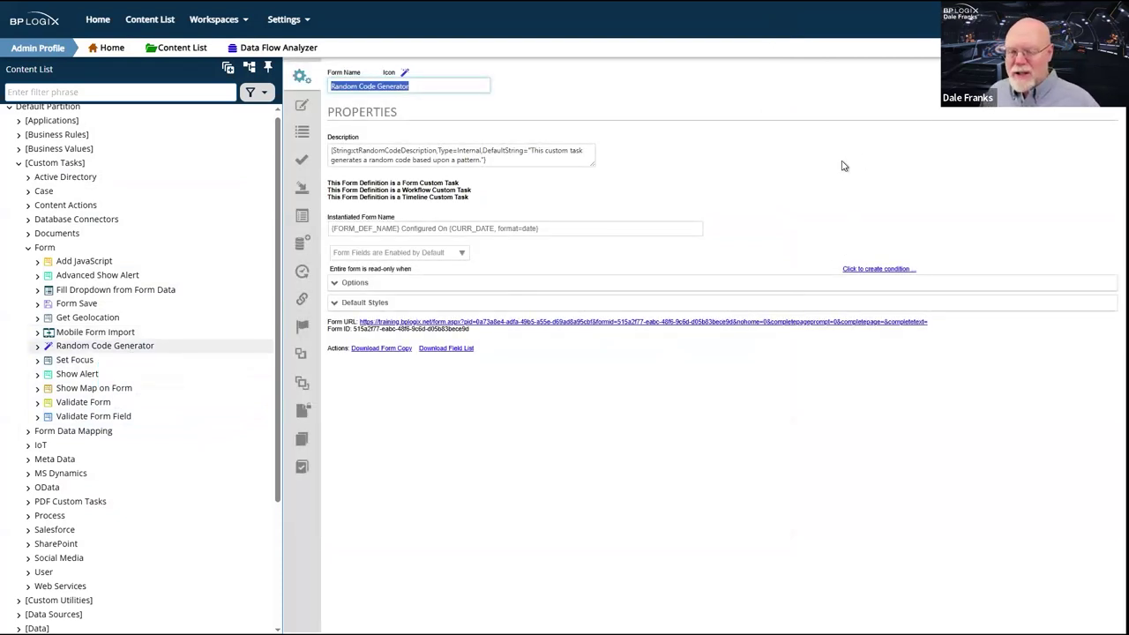
pyautogui.moveTo(1068, 88)
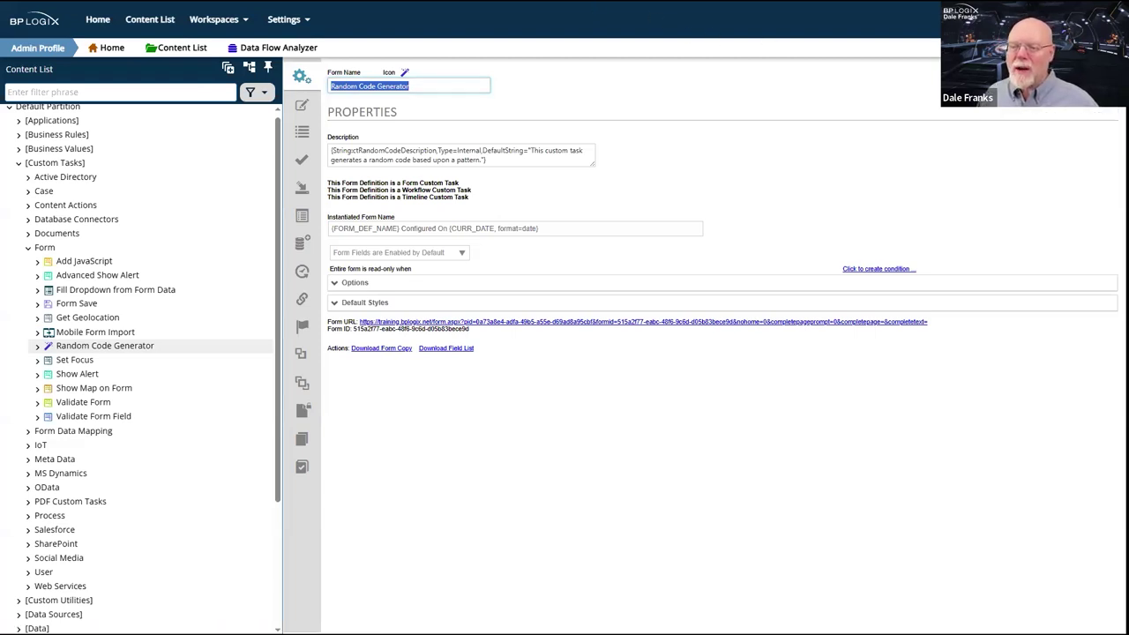
pyautogui.moveTo(1006, 113)
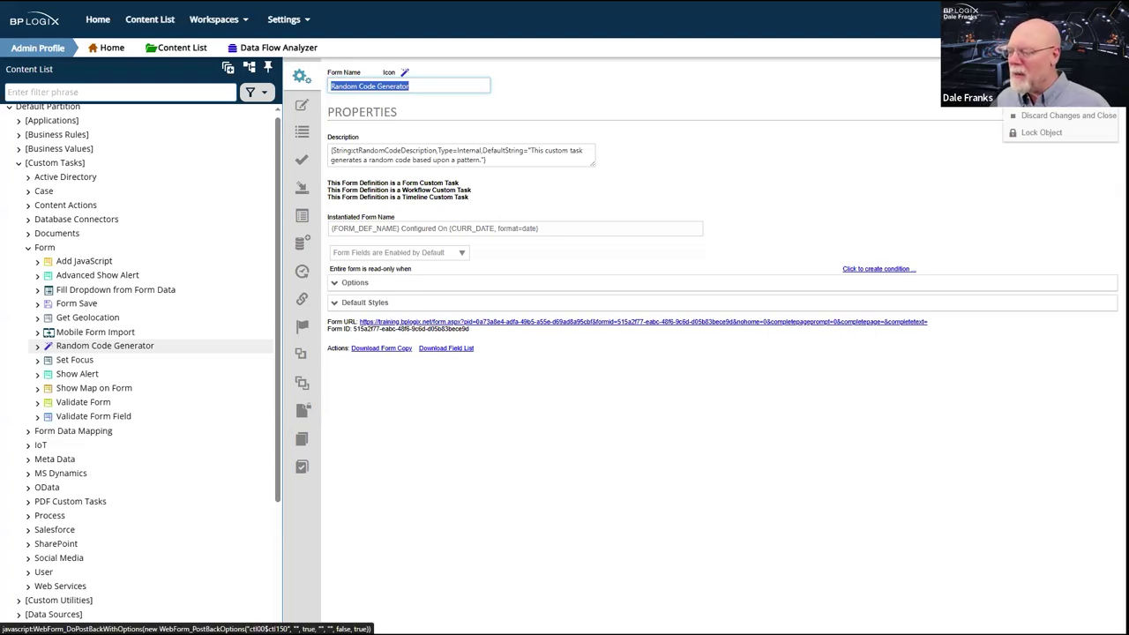
pyautogui.click(1059, 116)
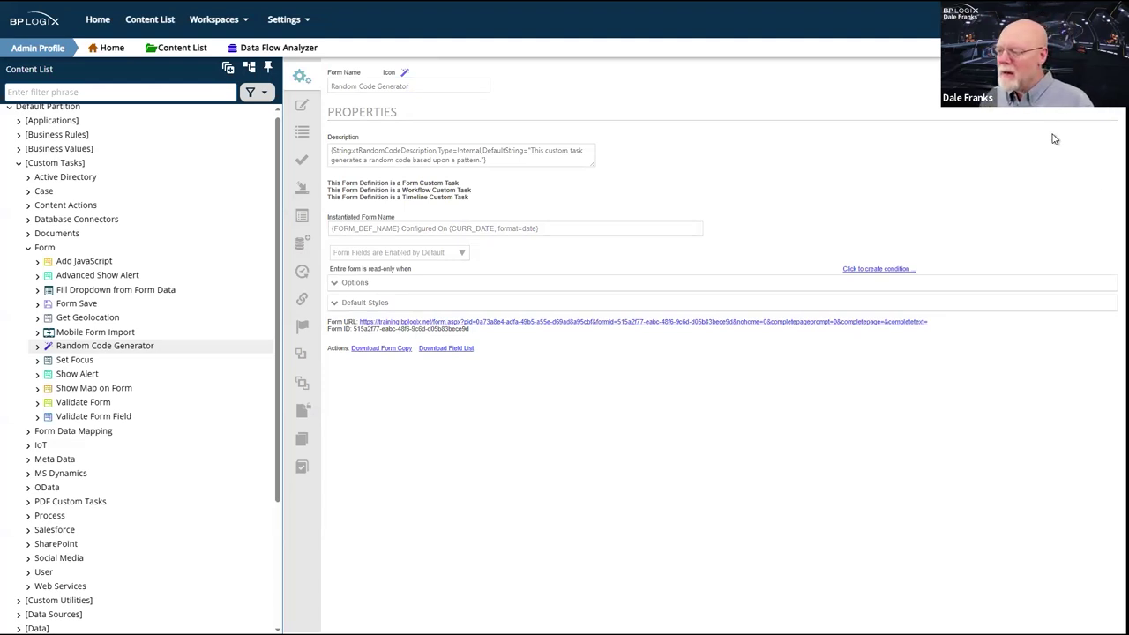
pyautogui.click(1059, 88)
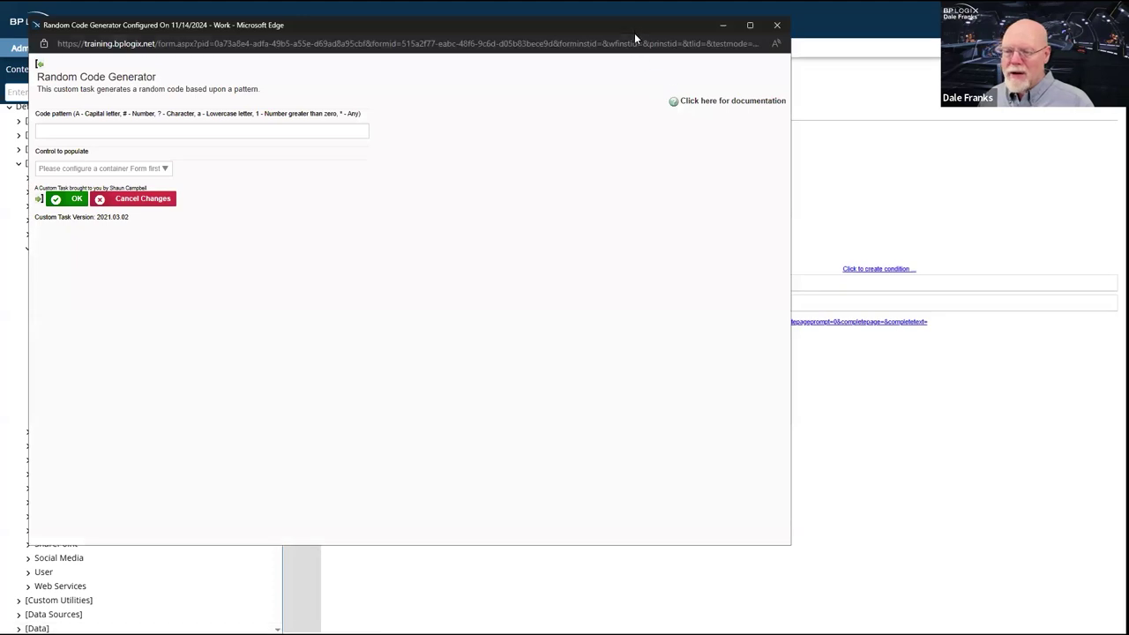
# - Examine the code pattern legend and pattern field on the Random Code Generator form, and close the form
pyautogui.moveTo(639, 30); pyautogui.dragTo(806, 100)
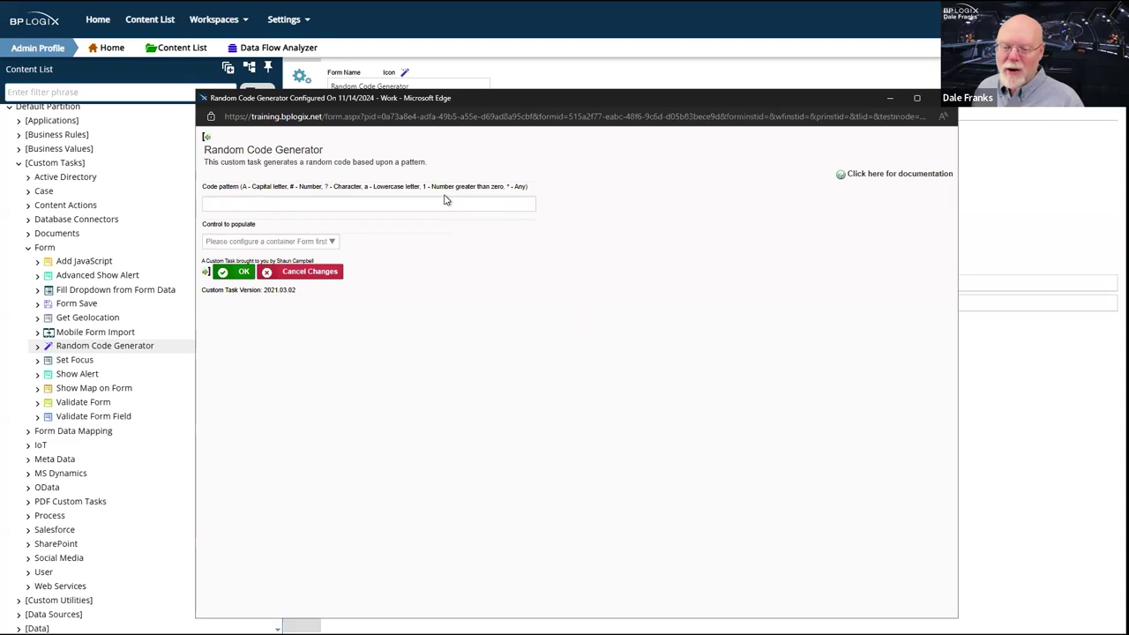
pyautogui.click(229, 190)
pyautogui.moveTo(230, 191); pyautogui.dragTo(402, 196)
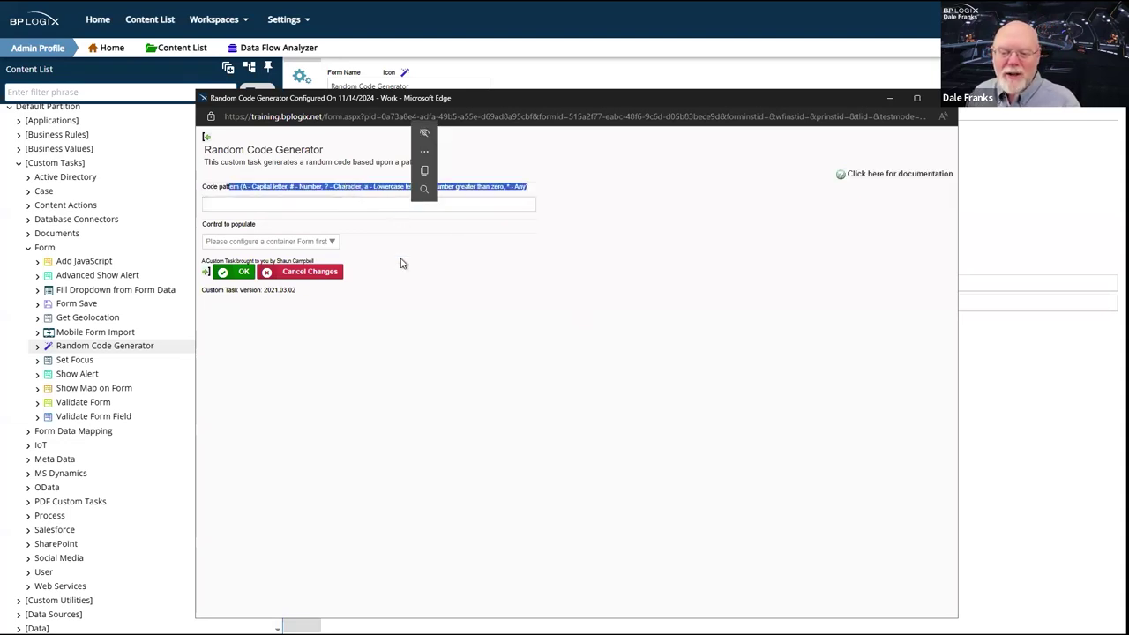
pyautogui.click(404, 308)
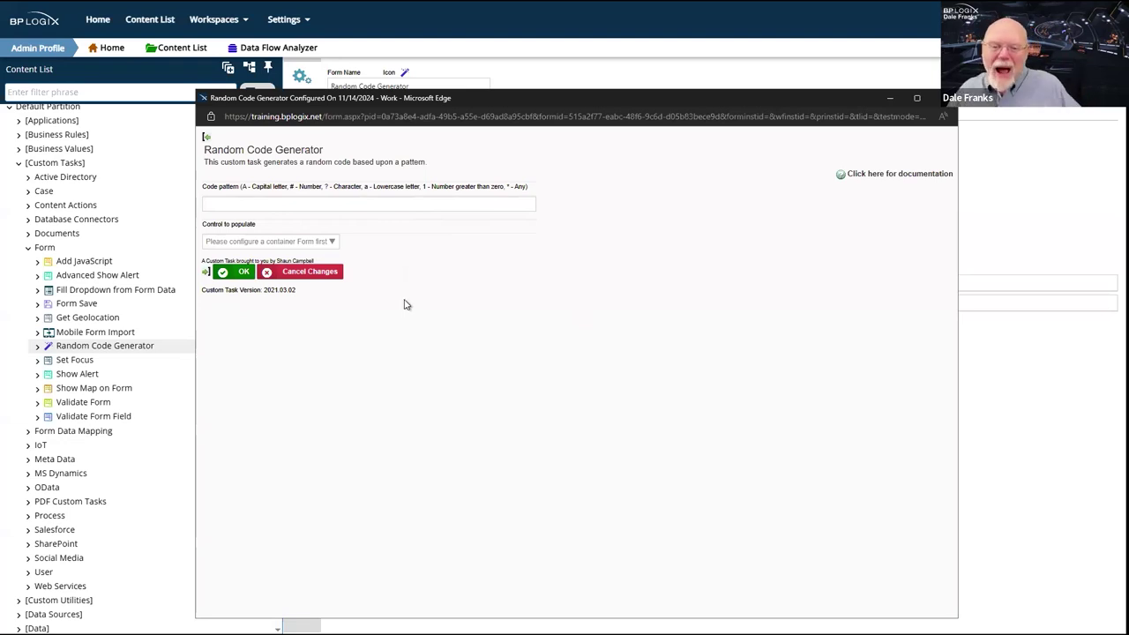
pyautogui.click(384, 203)
pyautogui.click(353, 202)
pyautogui.click(457, 201)
pyautogui.click(453, 311)
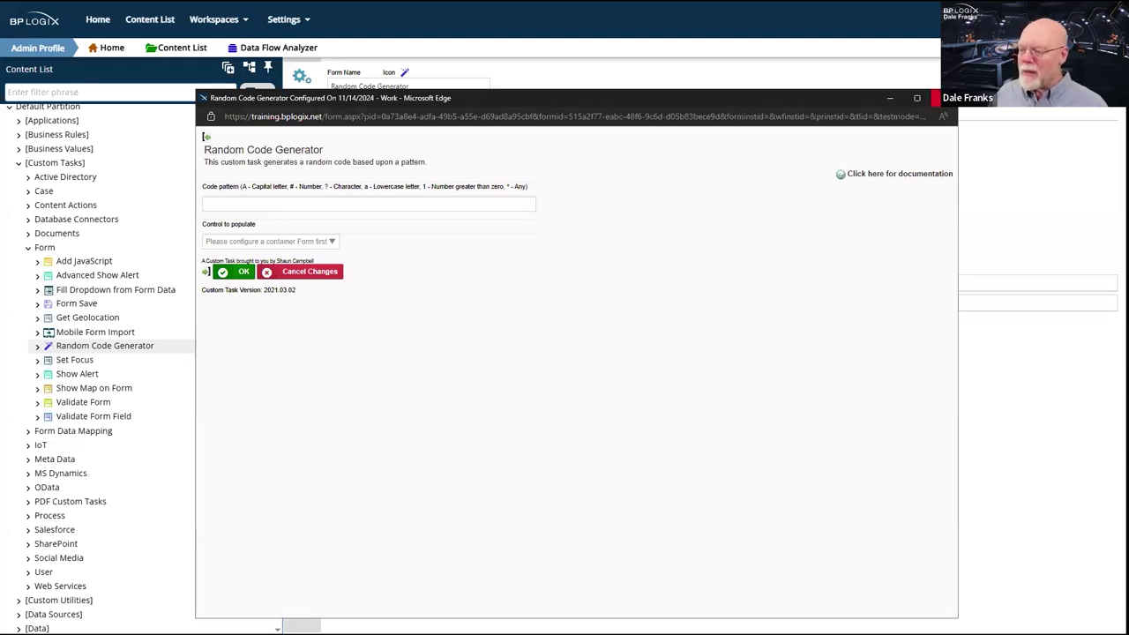
pyautogui.click(938, 98)
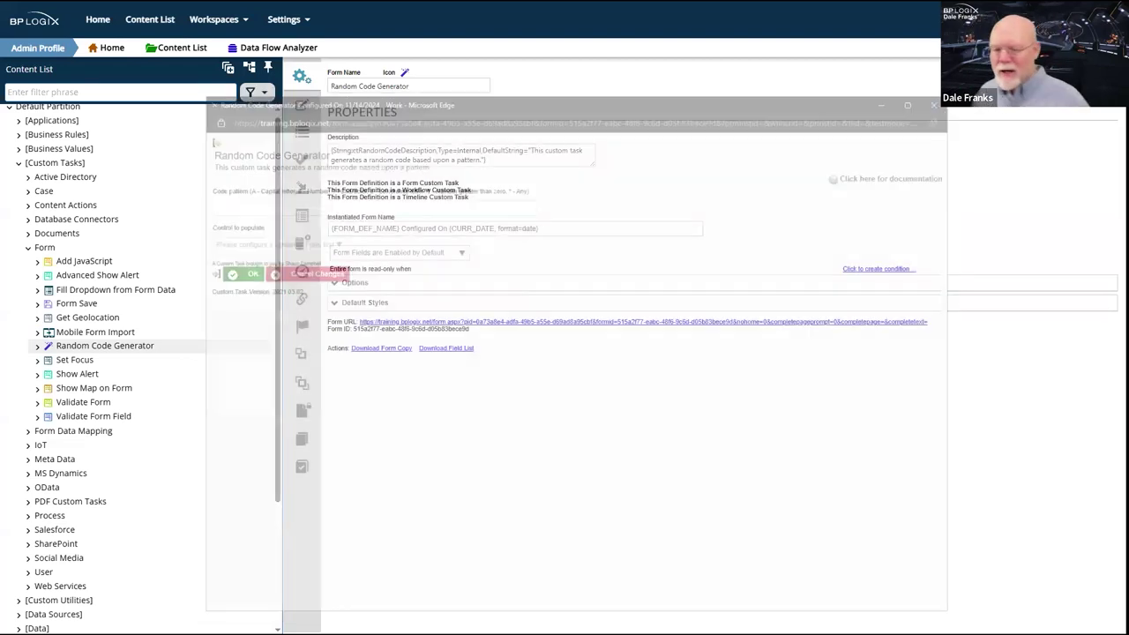
# - Run the Set Focus custom task to review its Form Control mapping, and close its configuration form
pyautogui.click(74, 360)
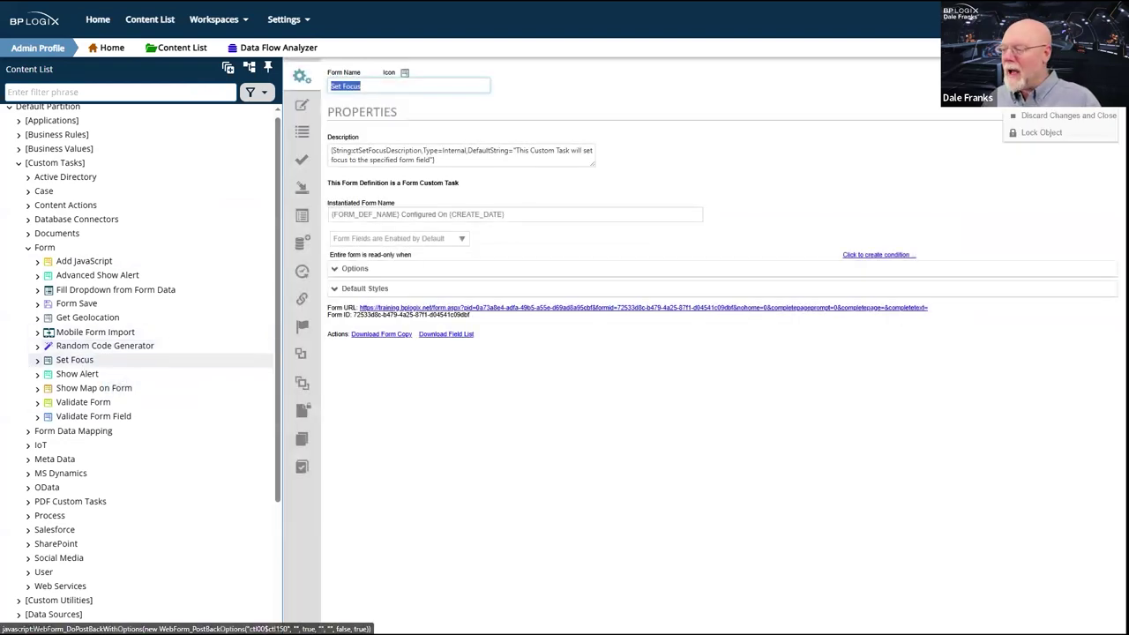
pyautogui.click(302, 76)
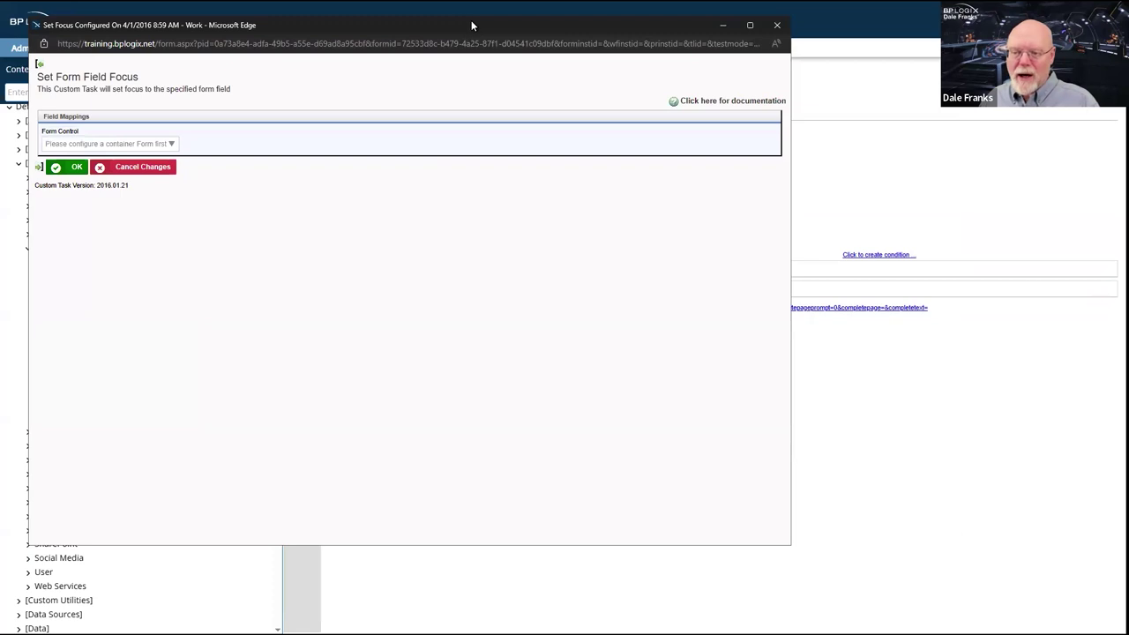
pyautogui.moveTo(471, 20); pyautogui.dragTo(750, 92)
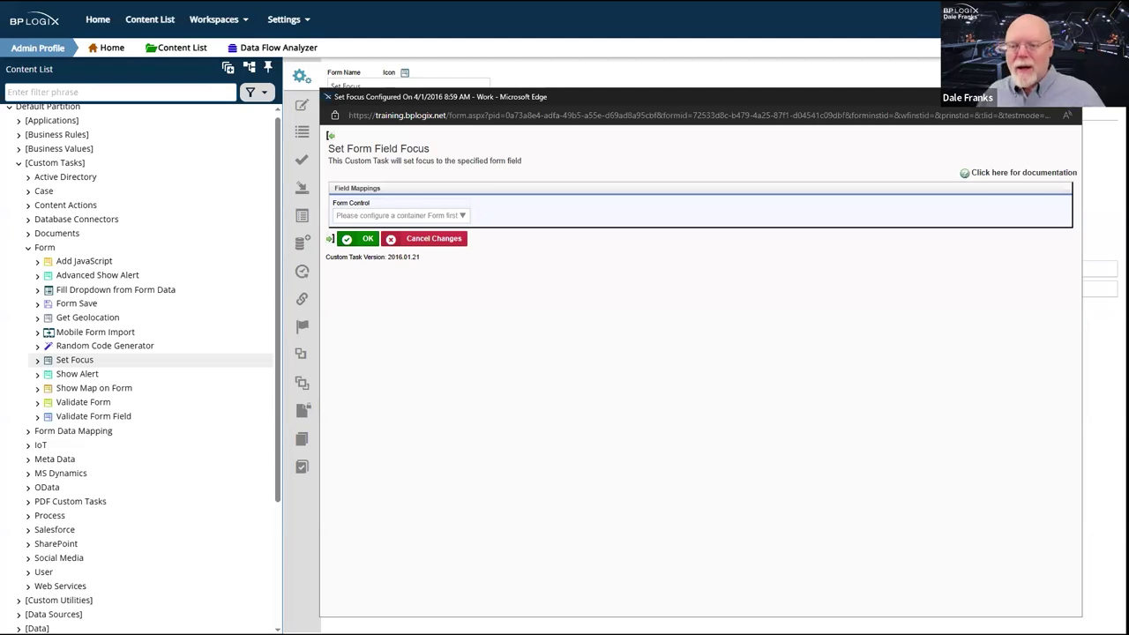
pyautogui.click(1065, 96)
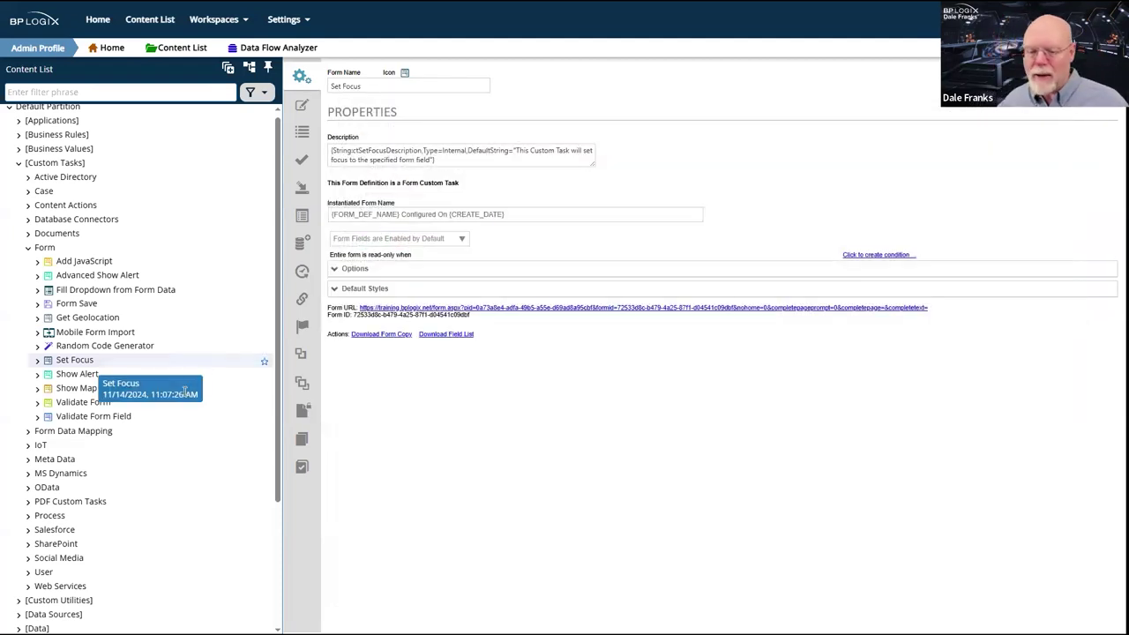
# - Run the Validate Form custom task to review its validation options, and close its configuration form
pyautogui.click(69, 397)
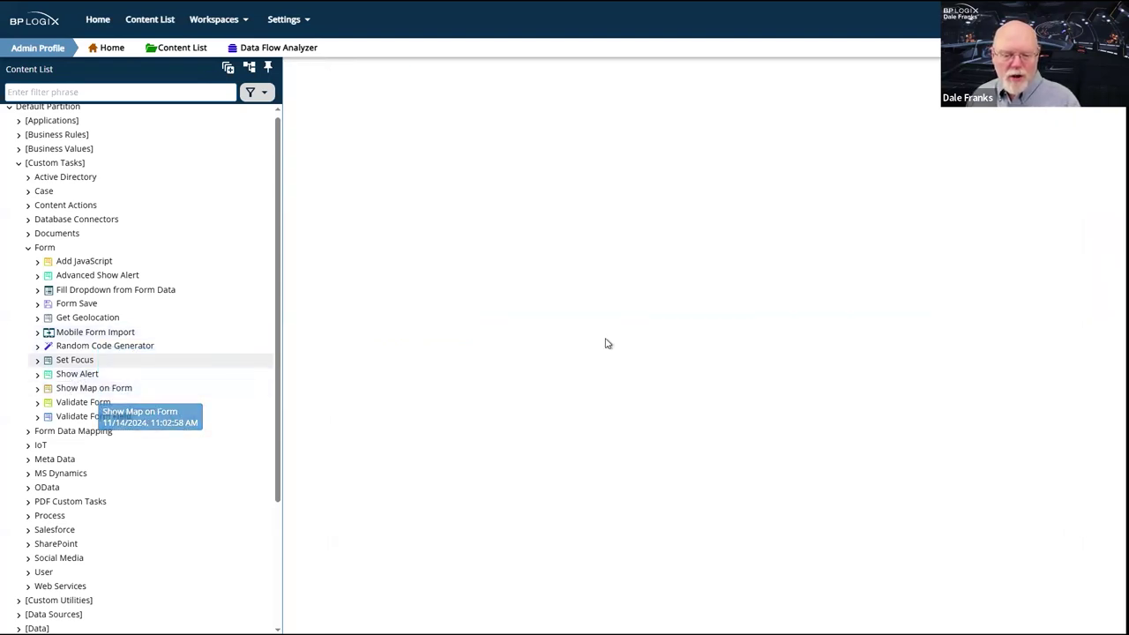
pyautogui.click(91, 403)
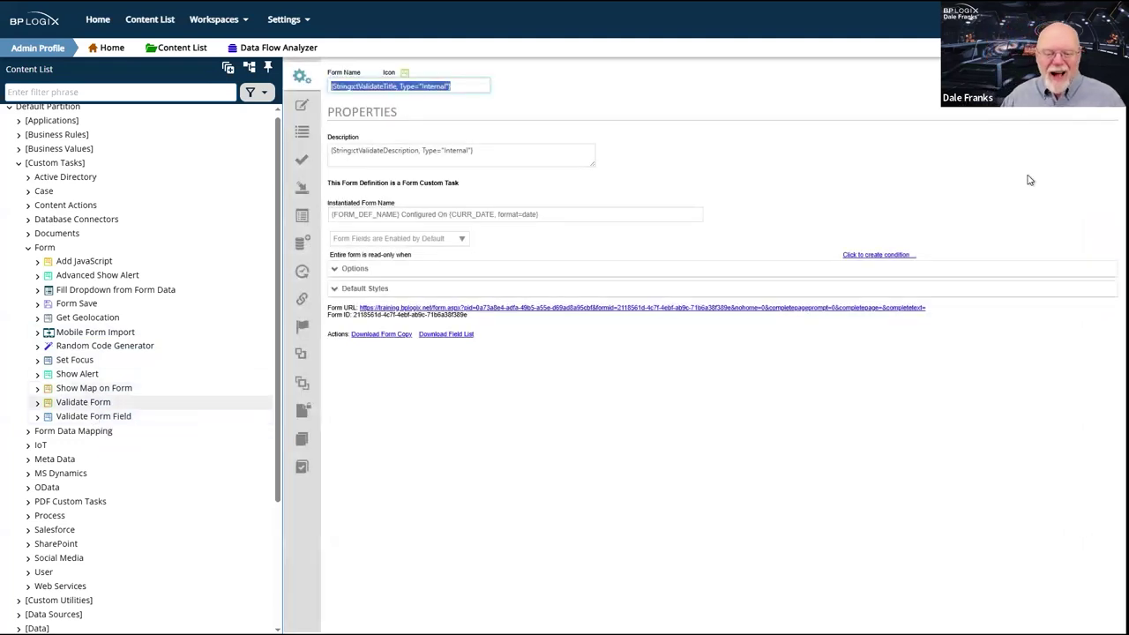
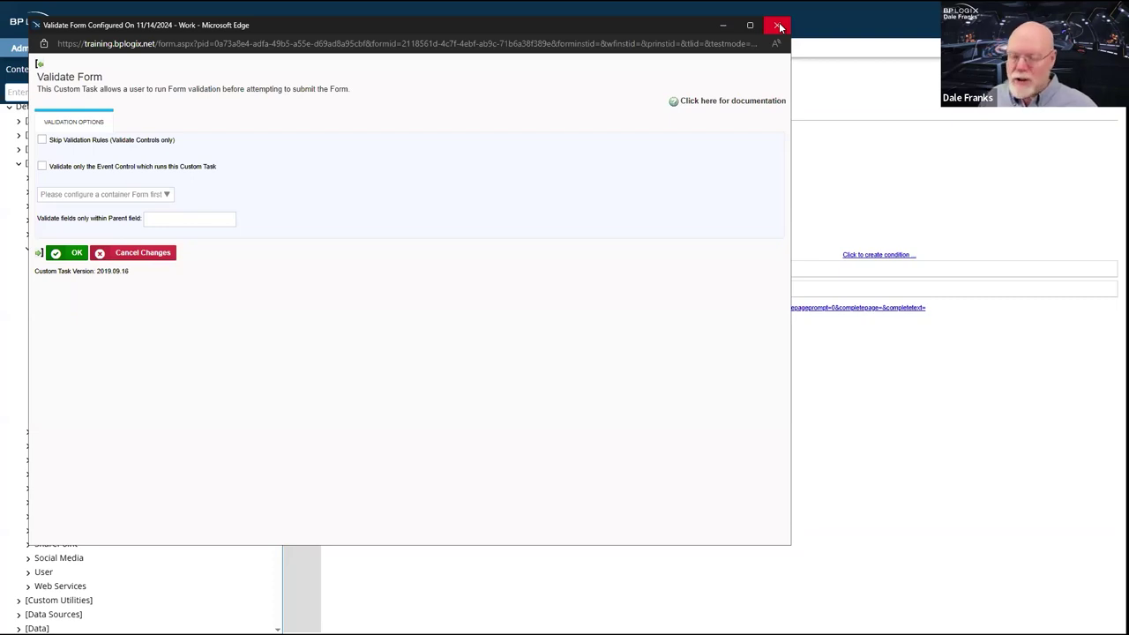
pyautogui.click(780, 28)
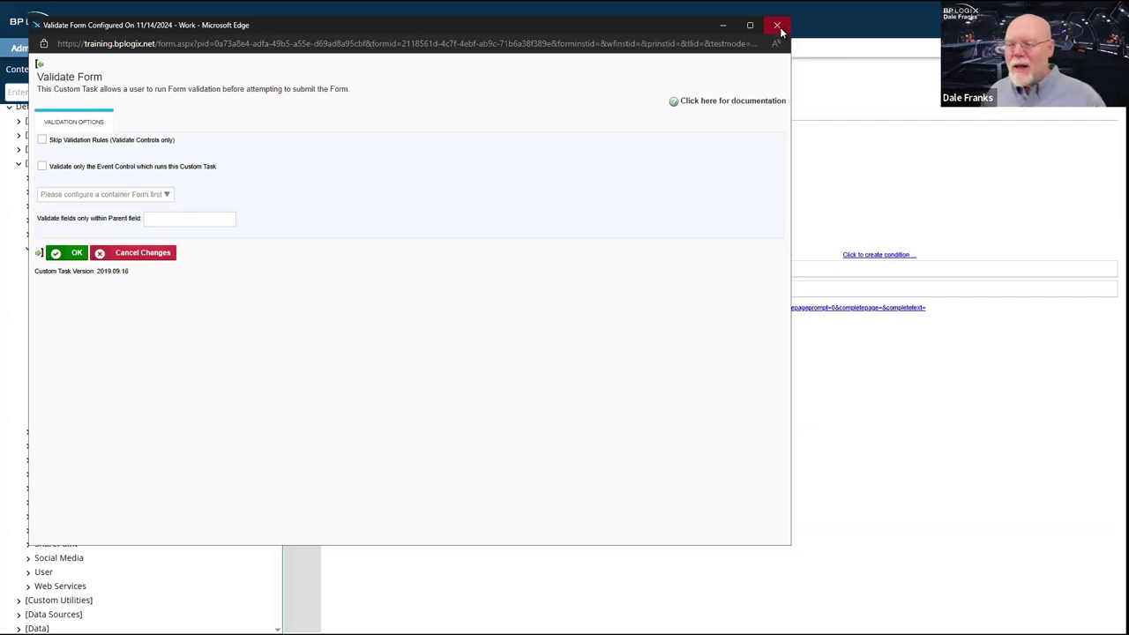
pyautogui.click(780, 29)
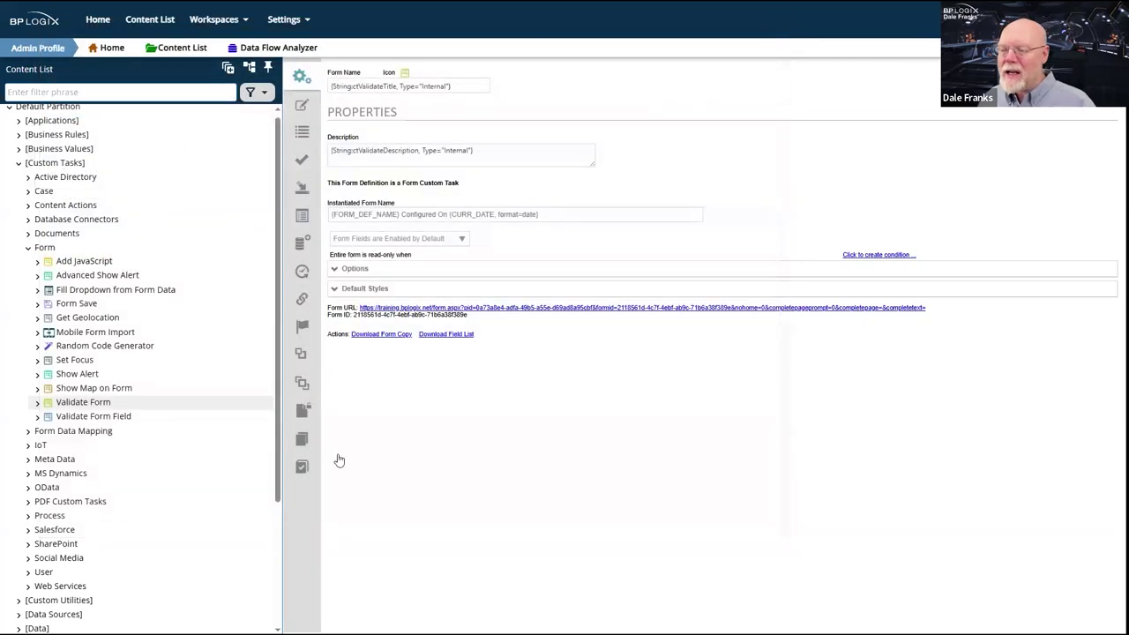
# - Run the Validate Form Field custom task to display its regular expression and error message settings
pyautogui.click(95, 422)
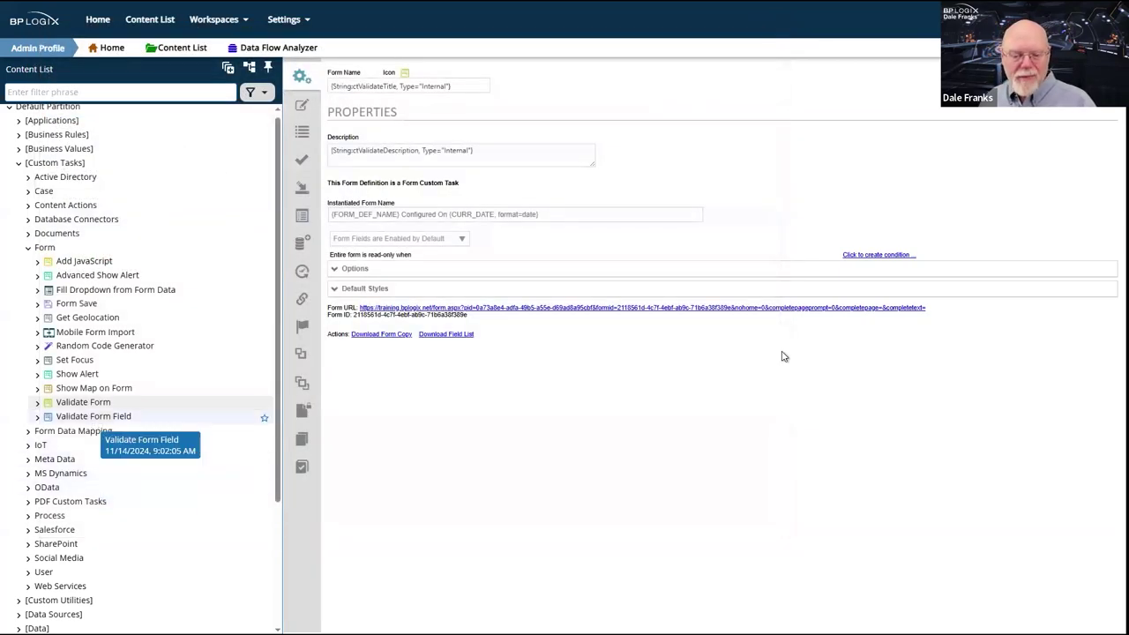
pyautogui.moveTo(1055, 99)
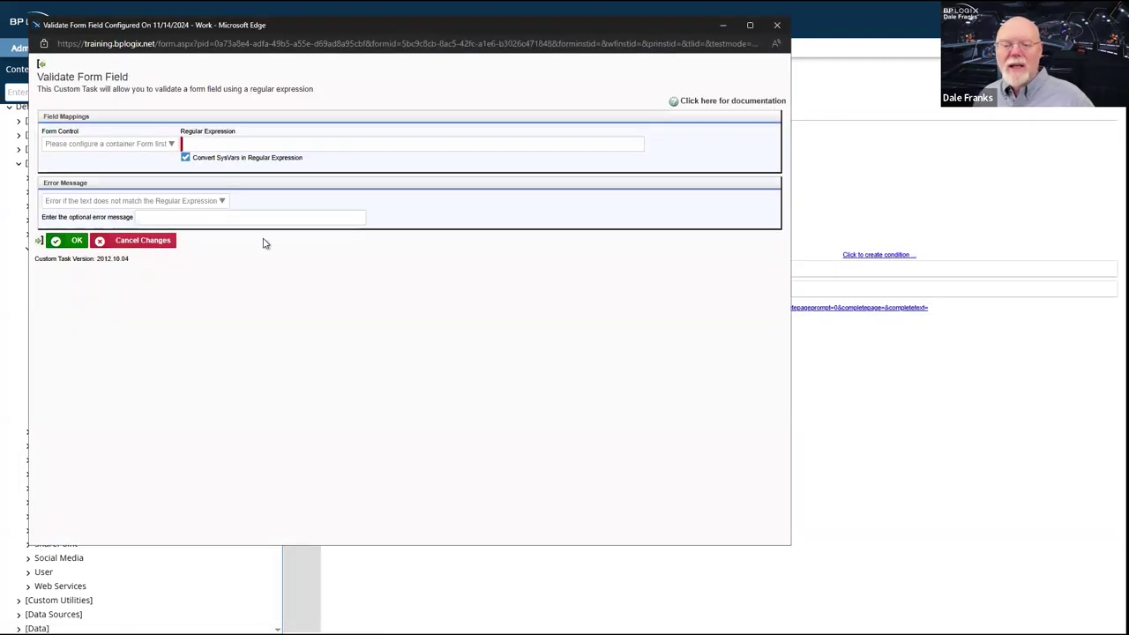
# - Examine the Regular Expression field on the Validate Form Field configuration form, and close the form
pyautogui.click(433, 141)
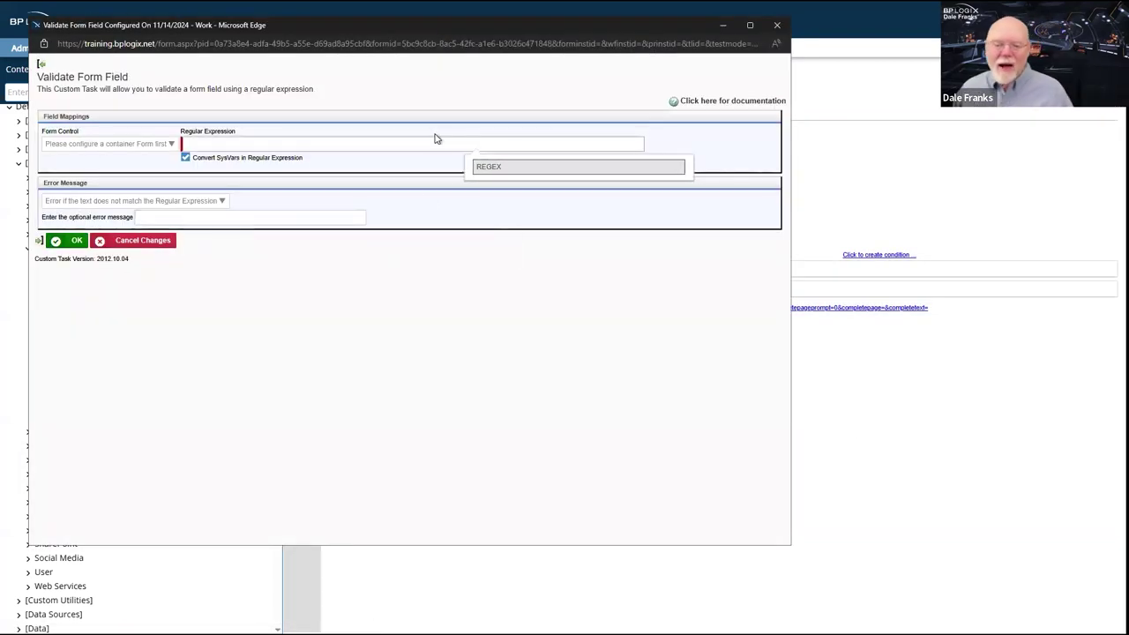
pyautogui.click(450, 141)
pyautogui.click(451, 141)
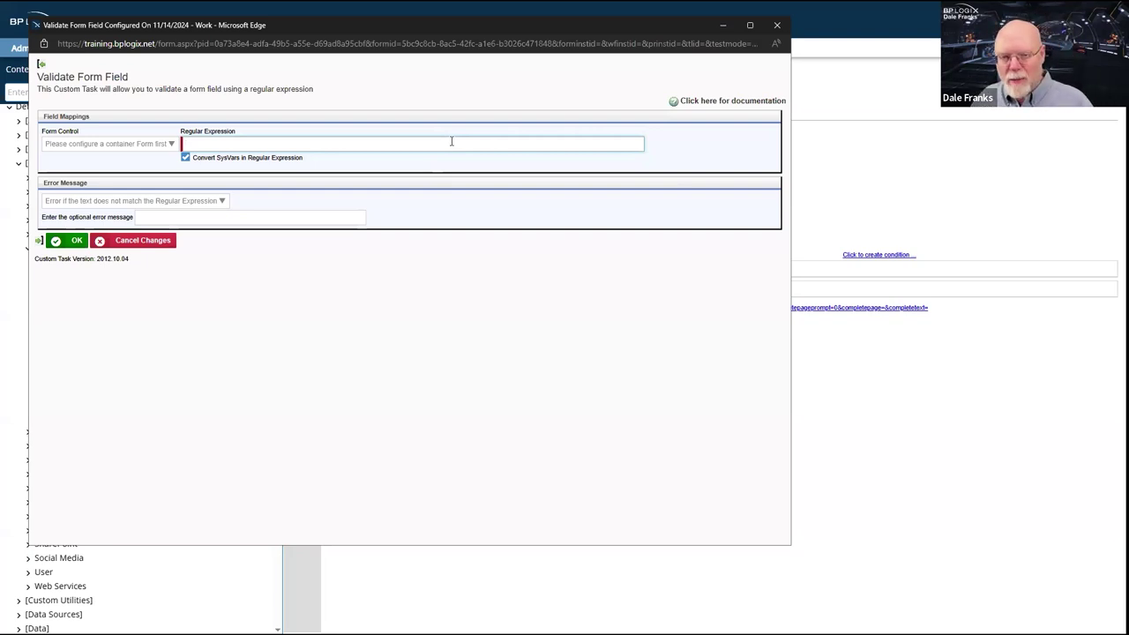
pyautogui.click(541, 149)
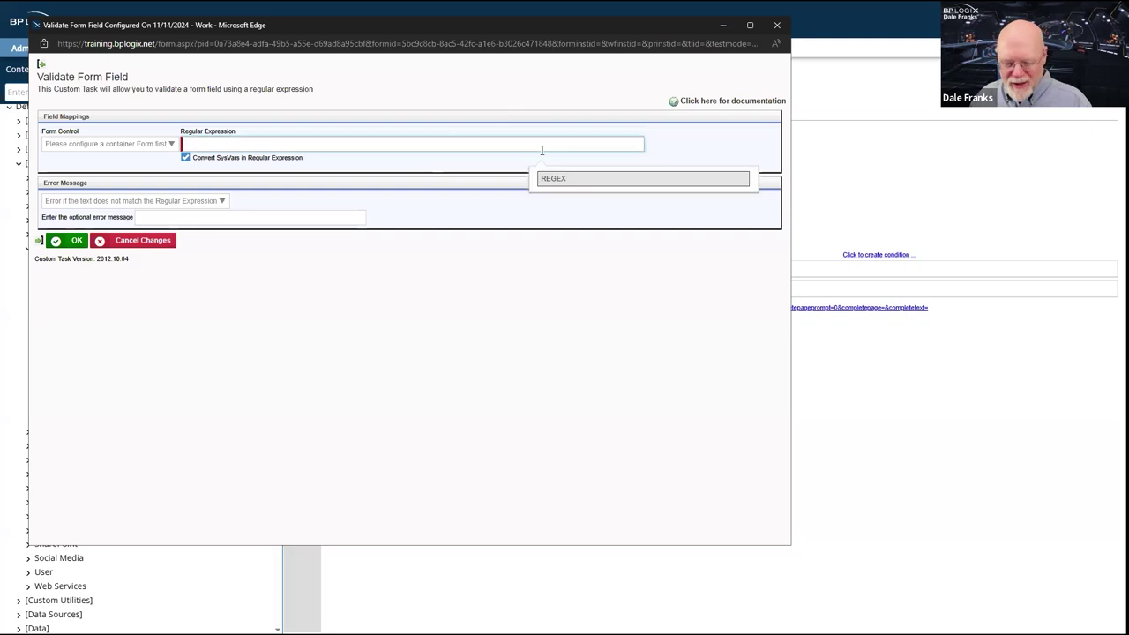
pyautogui.click(579, 103)
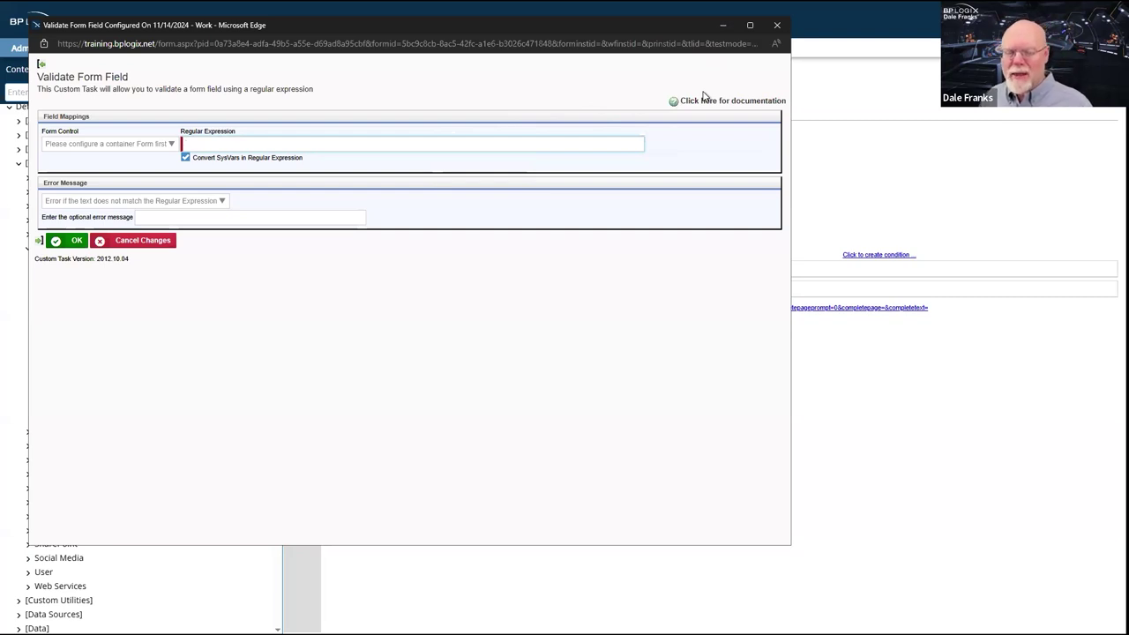
pyautogui.click(775, 29)
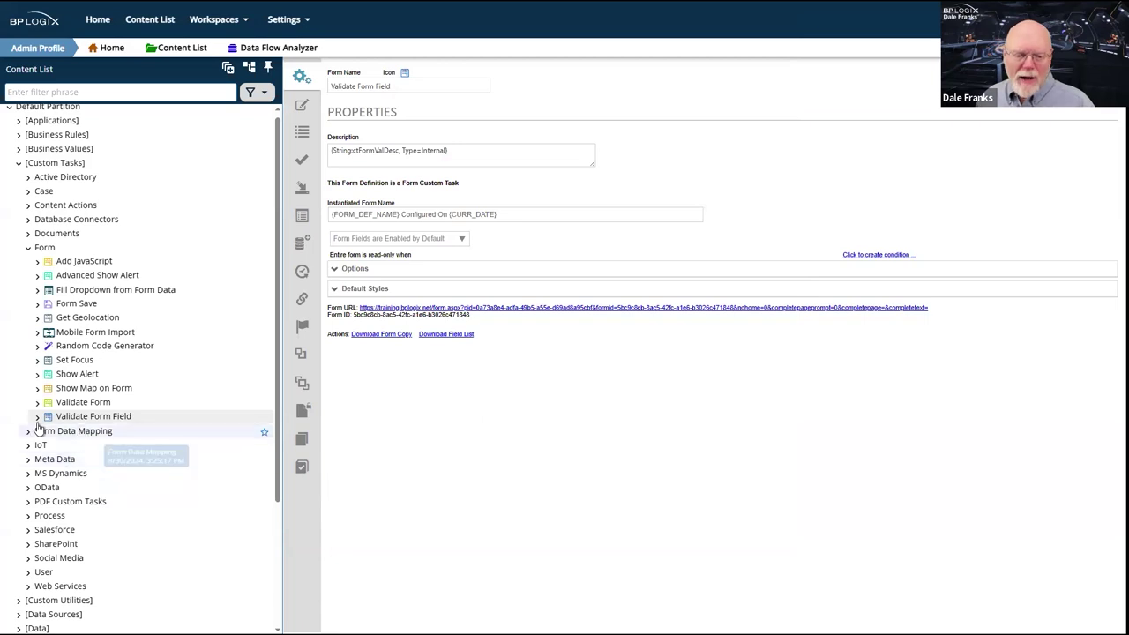
# - Switch from the Form folder to the Form Data Mapping folder and run the Convert Number to Text custom task
pyautogui.click(27, 248)
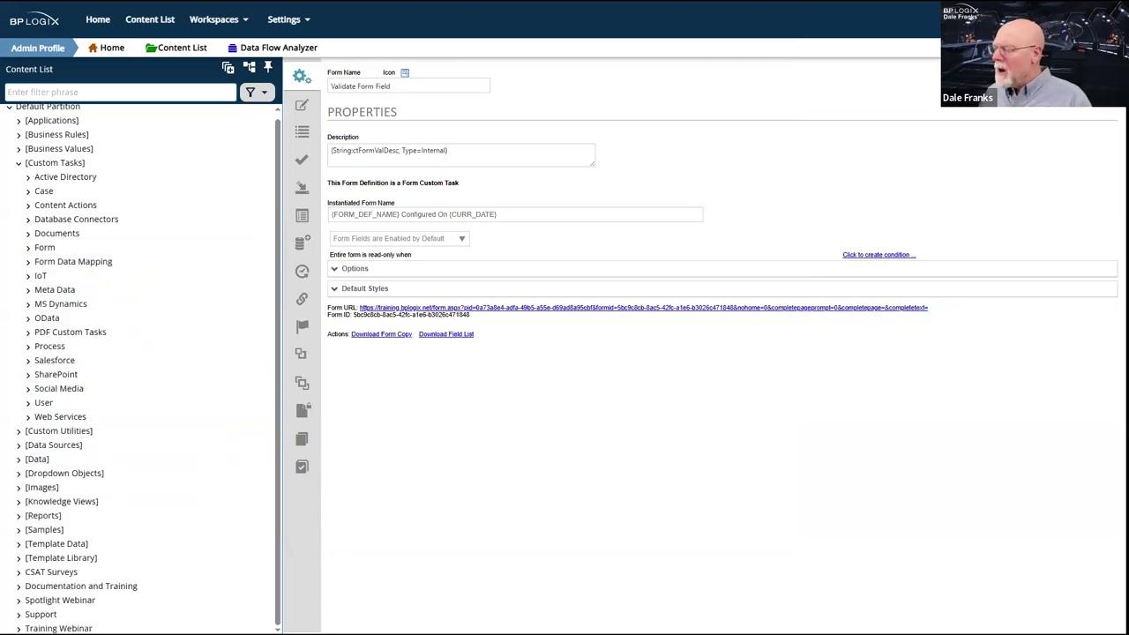
pyautogui.click(27, 263)
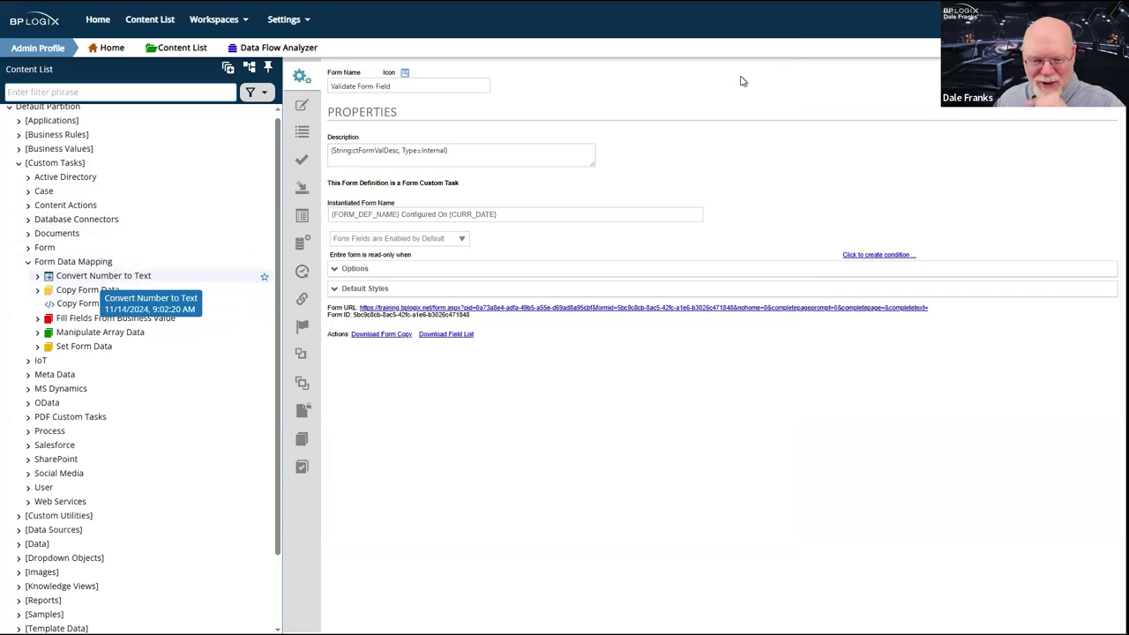
pyautogui.click(119, 275)
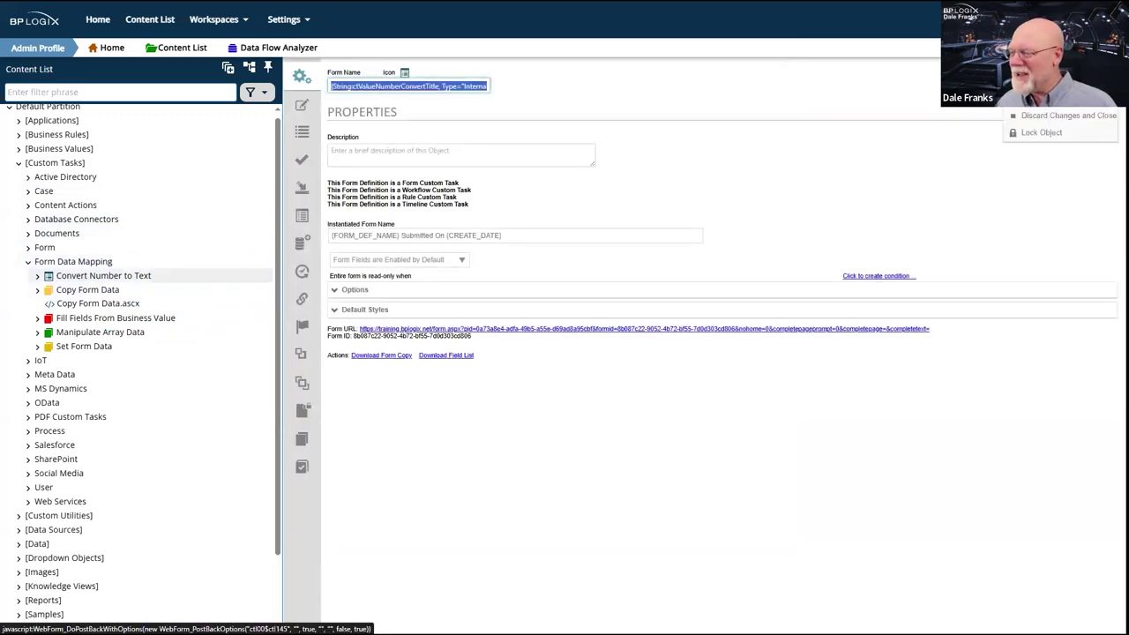
pyautogui.click(883, 328)
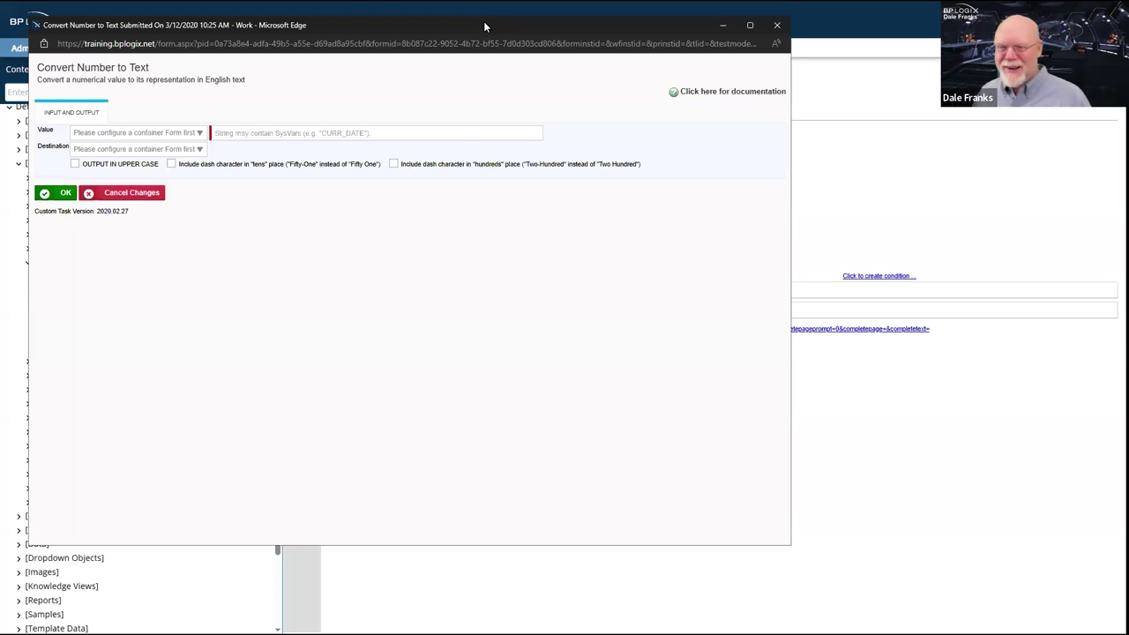
# - Examine the Convert Number to Text output options, toggling the tens-place dash option on and off, and close the form
pyautogui.moveTo(489, 21); pyautogui.dragTo(804, 57)
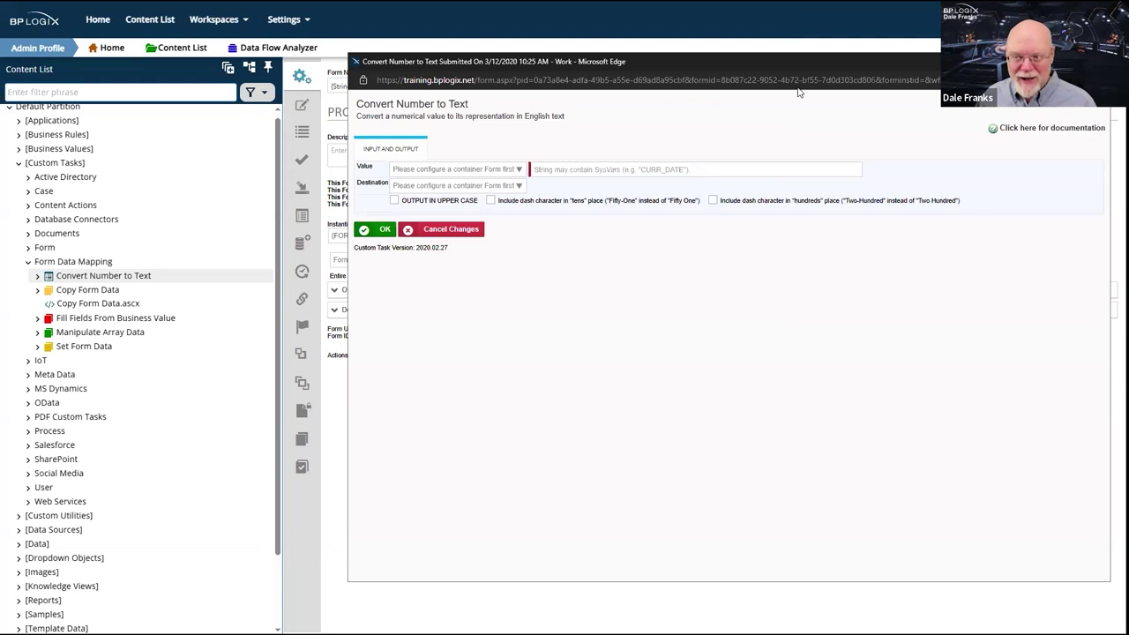
pyautogui.click(616, 202)
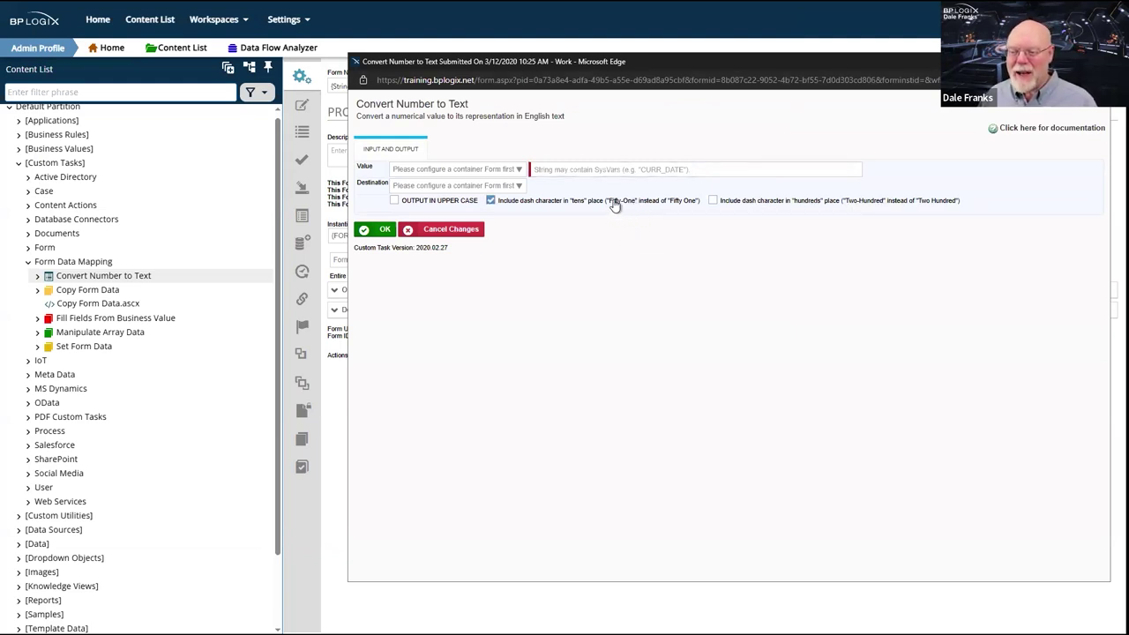
pyautogui.click(632, 204)
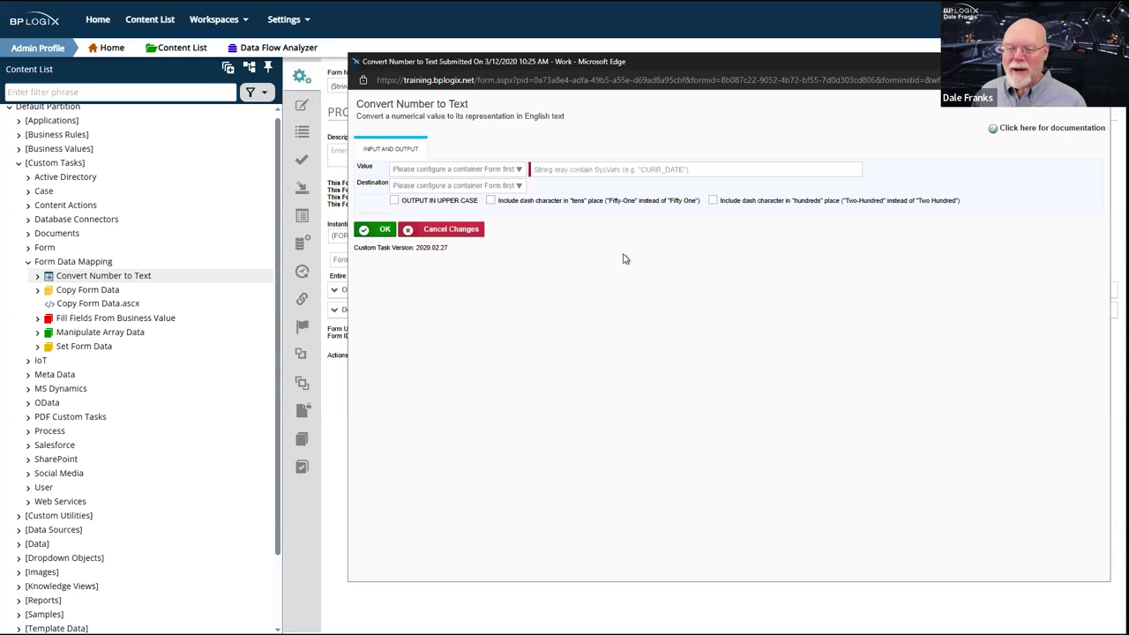
pyautogui.click(492, 201)
pyautogui.click(492, 202)
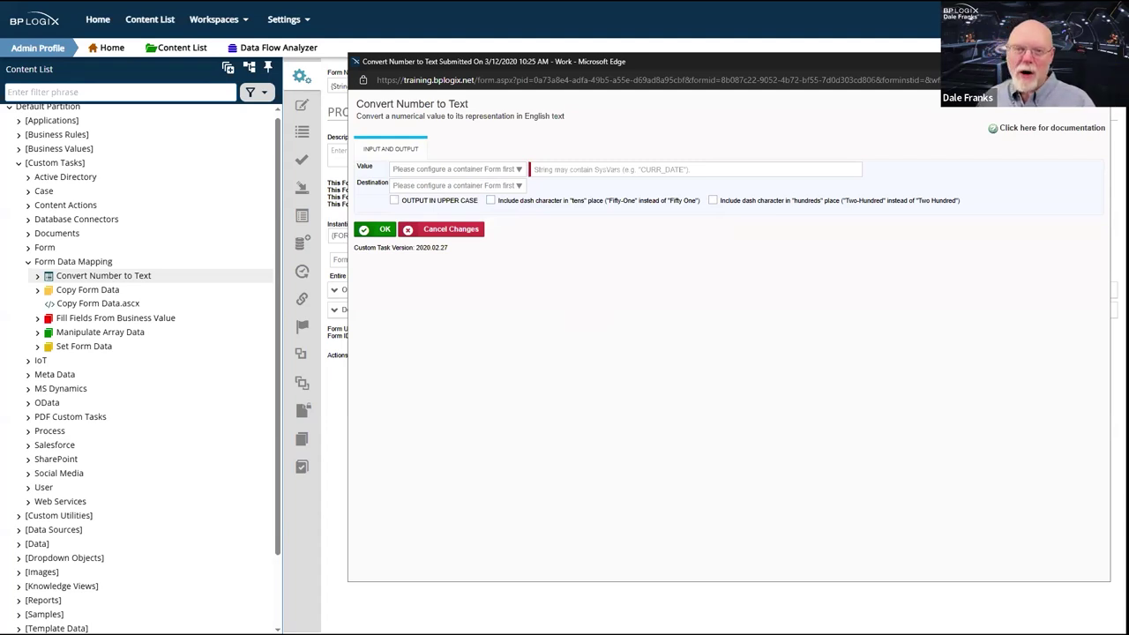
pyautogui.hotkey('alt', 'F4')
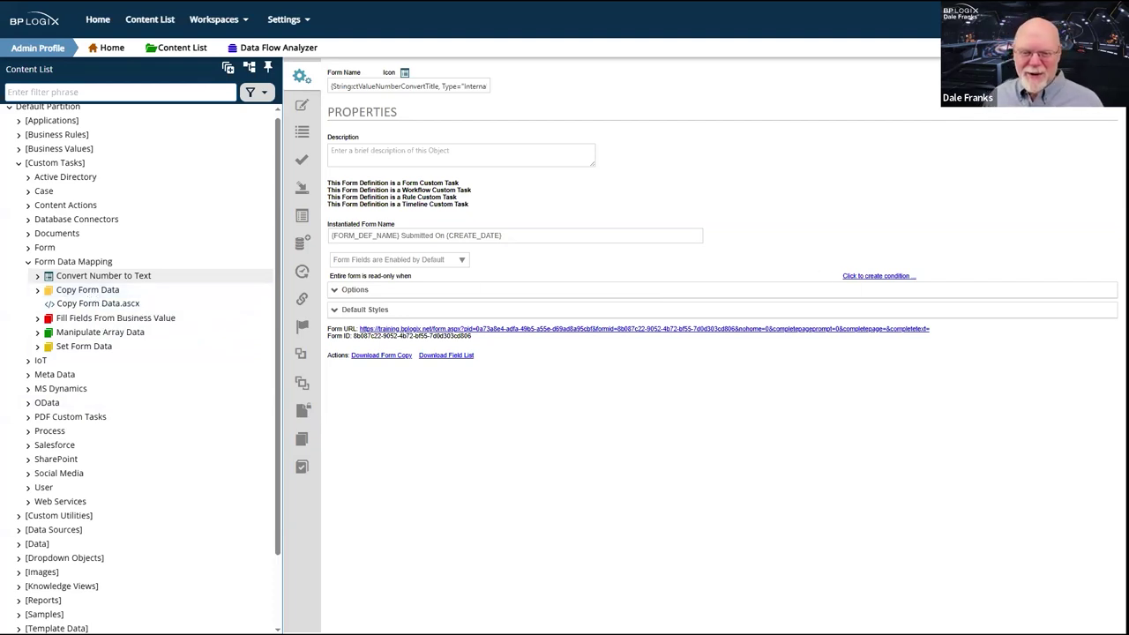
# - Run the Copy Form Data custom task to review its recipient form, attachment and mapping settings, and close its configuration form
pyautogui.click(76, 291)
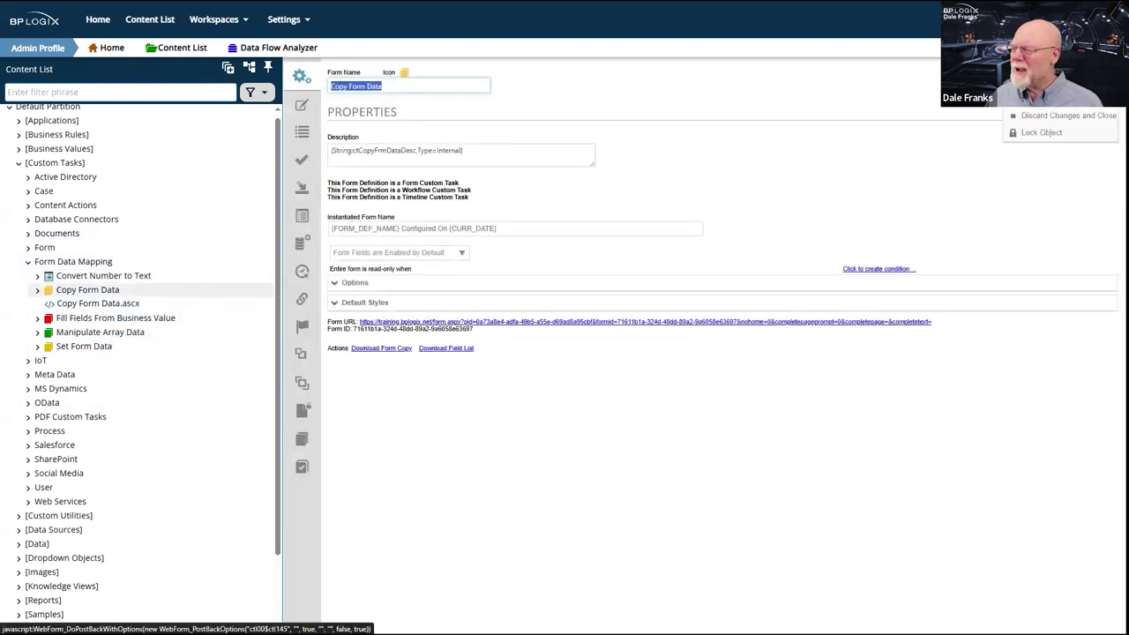
pyautogui.click(590, 321)
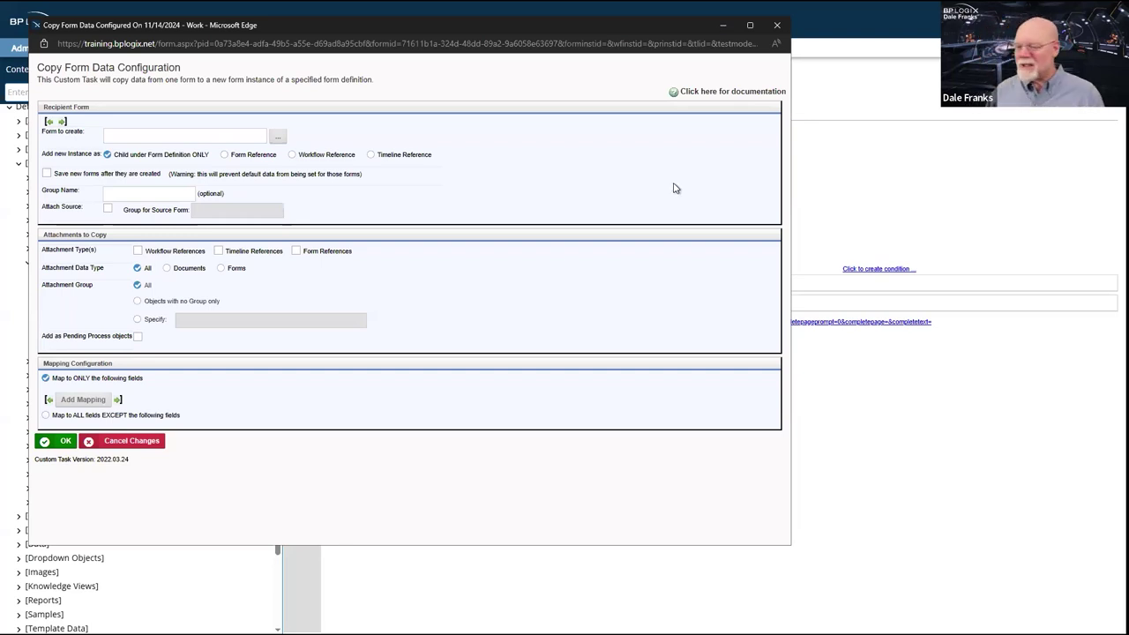
pyautogui.click(778, 26)
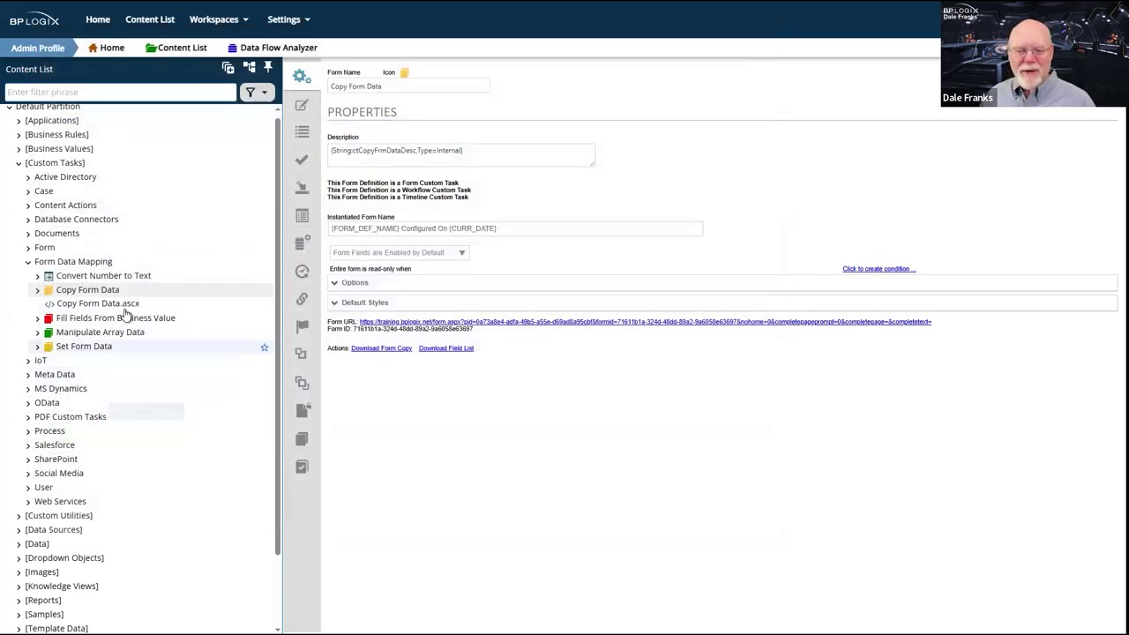
# - Run the Fill Fields From Business Value custom task to review its Business Value and field mapping settings, and close its form
pyautogui.click(99, 323)
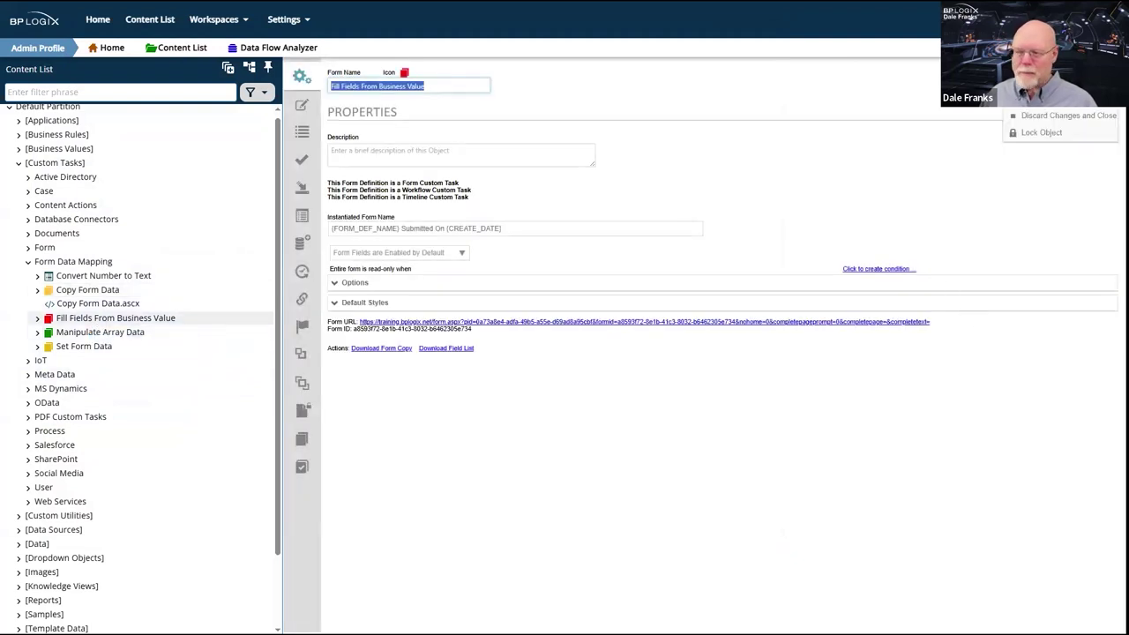
pyautogui.click(980, 77)
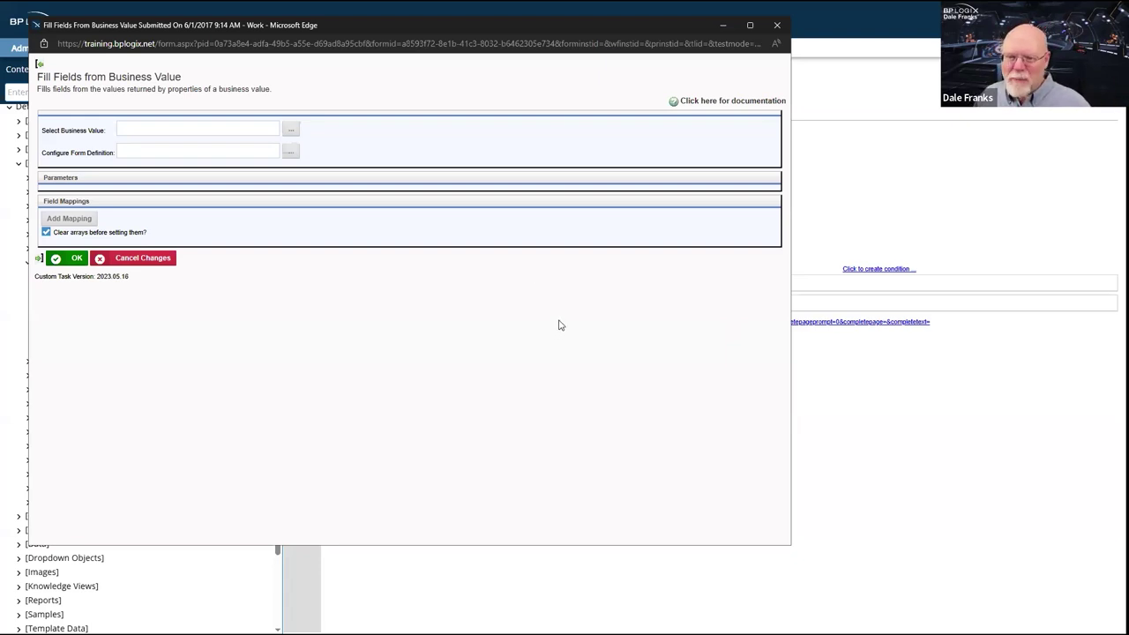
pyautogui.click(777, 27)
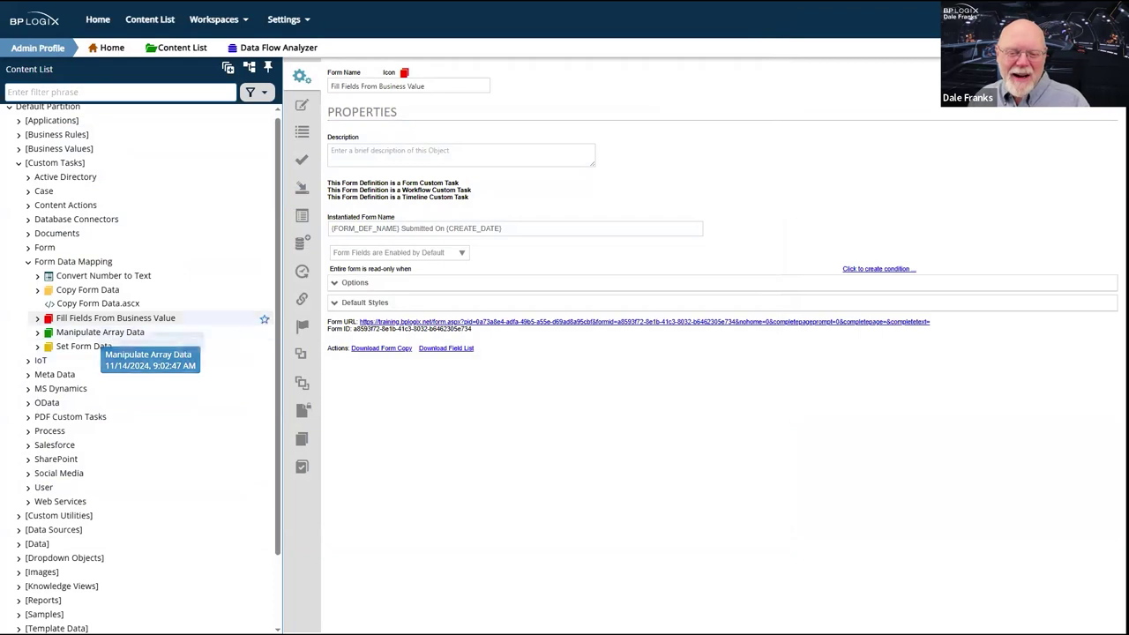
# - Run the Manipulate Array Data custom task to review its copy, sorting and removal settings, and close its configuration form
pyautogui.click(100, 332)
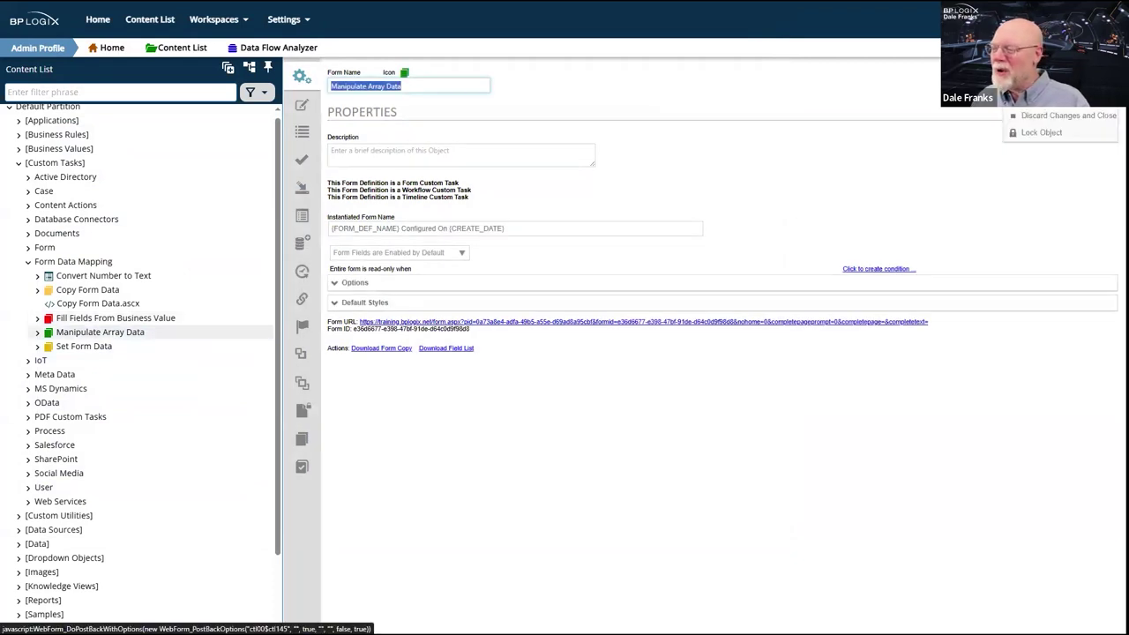
pyautogui.click(901, 453)
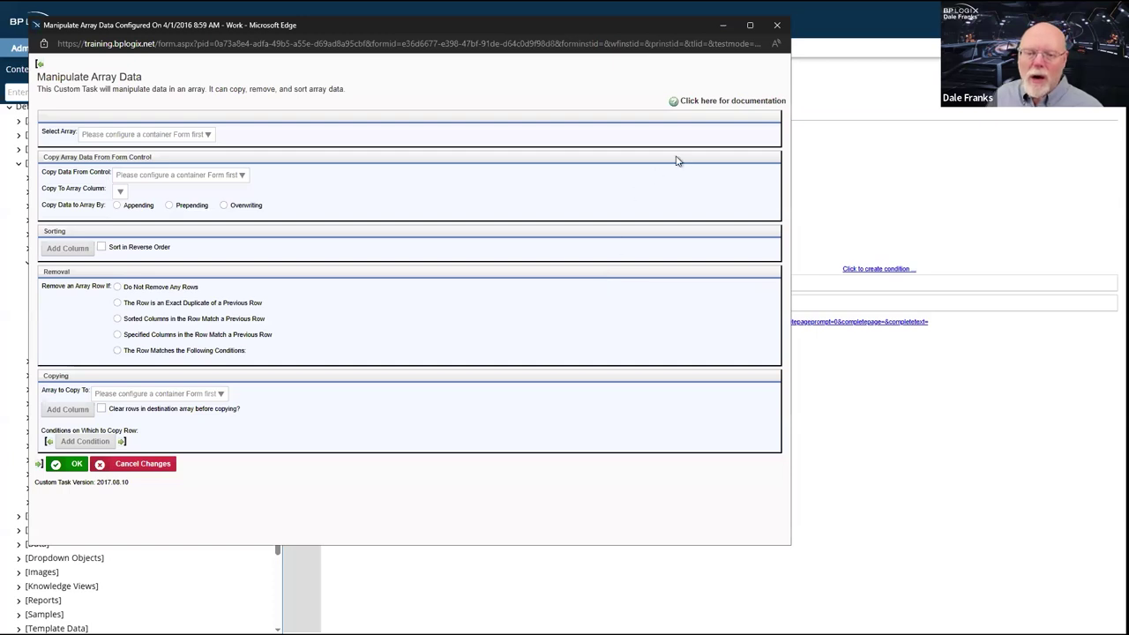
pyautogui.click(776, 27)
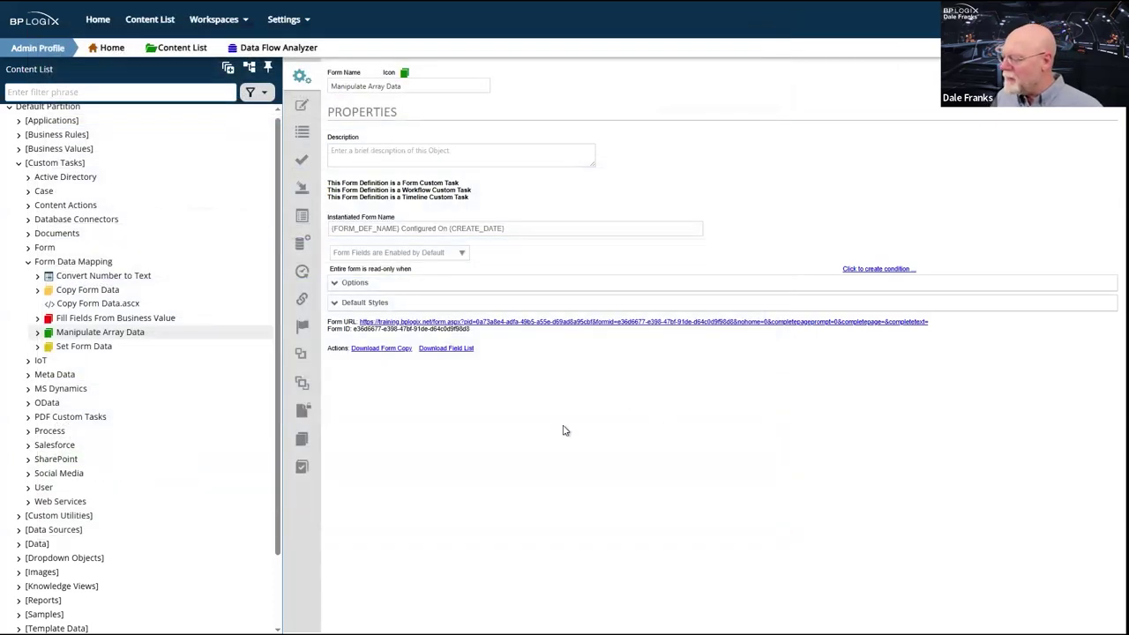
# - Run the Set Form Data custom task to review its data source form and field mappings, and close its configuration form
pyautogui.click(93, 346)
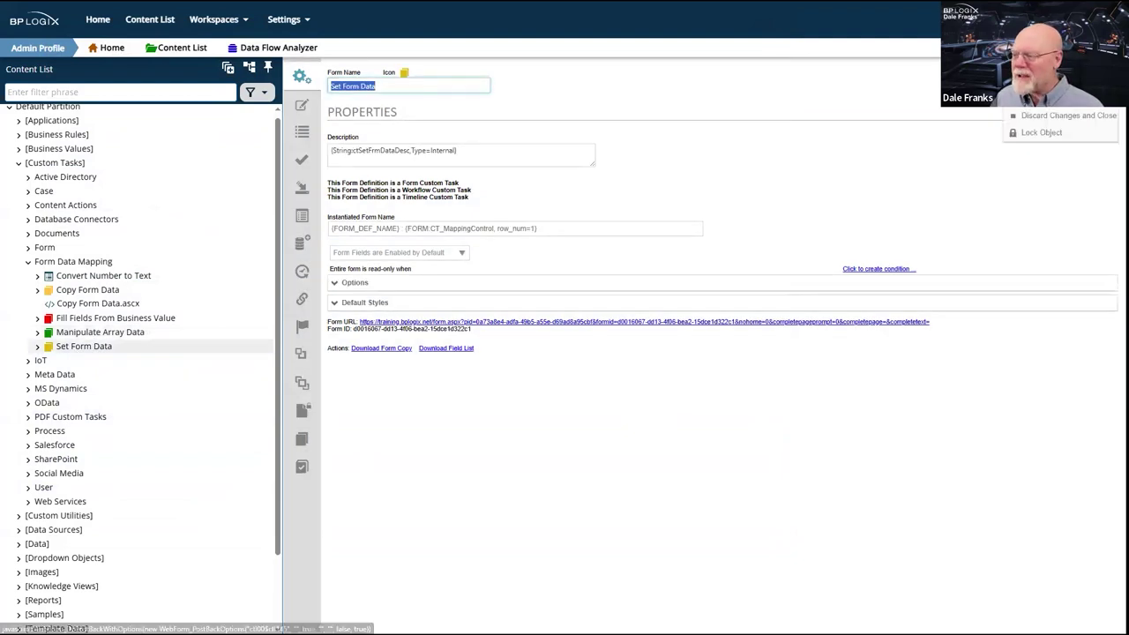
pyautogui.click(83, 346)
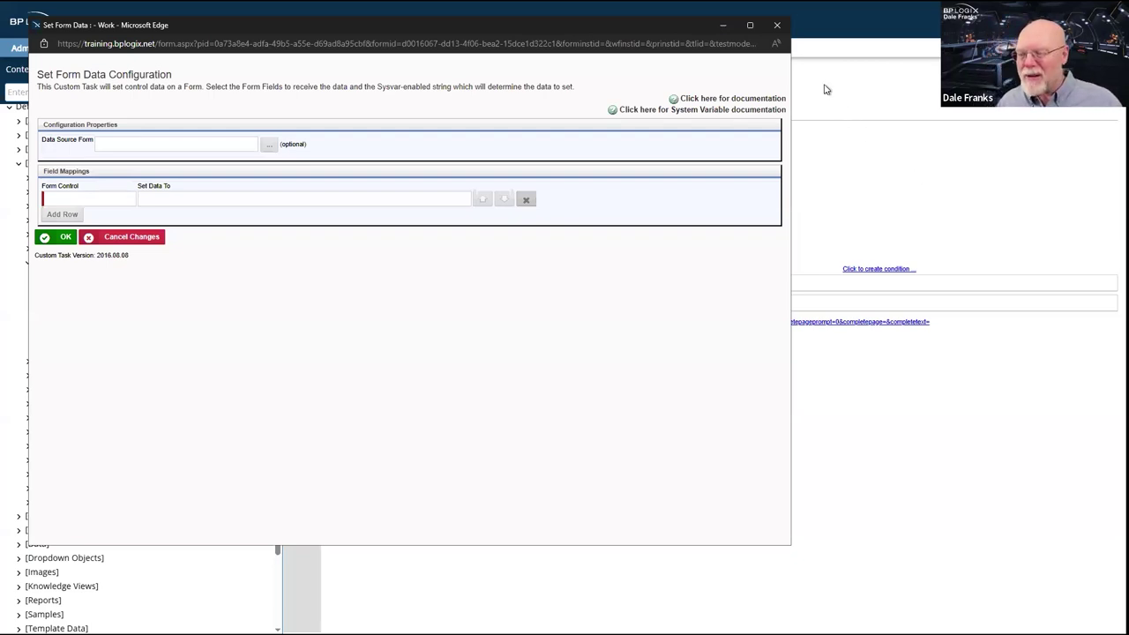
pyautogui.click(781, 33)
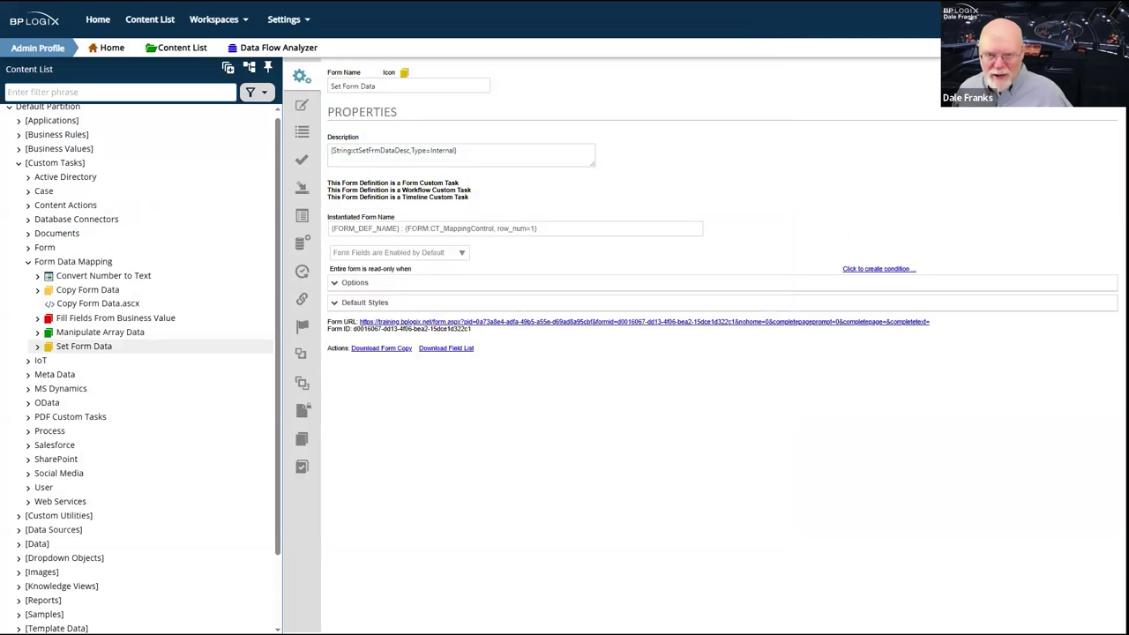
# - Collapse the Form Data Mapping folder and expand the IoT folder in the content list
pyautogui.moveTo(35, 291)
pyautogui.mouseDown()
pyautogui.moveTo(26, 265)
pyautogui.moveTo(18, 303)
pyautogui.mouseUp()
pyautogui.click(70, 416)
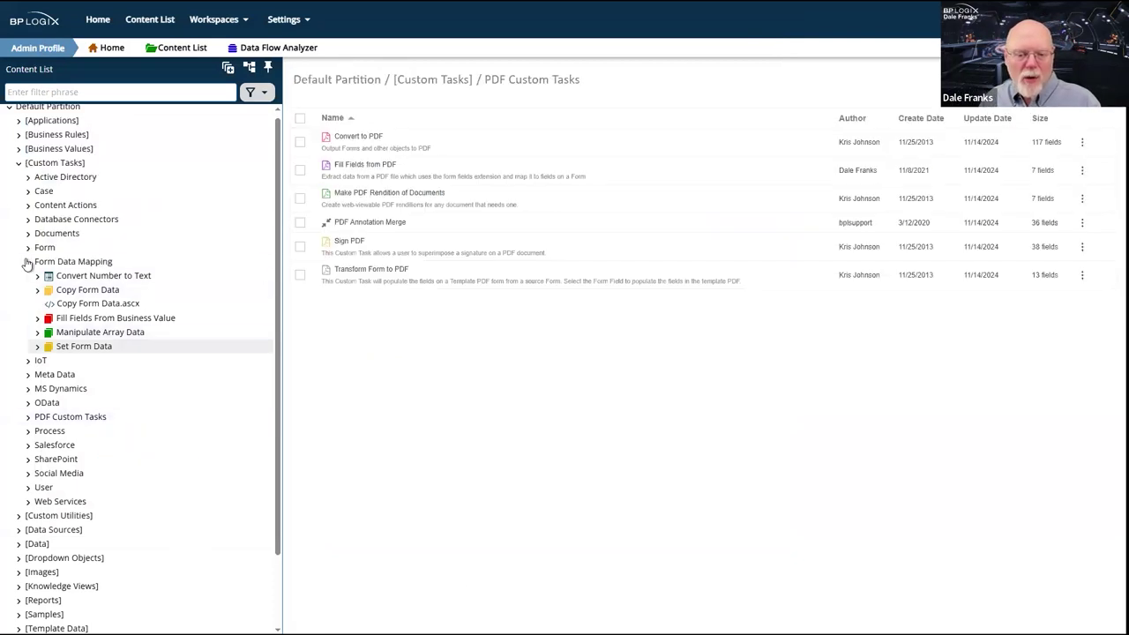
pyautogui.click(28, 262)
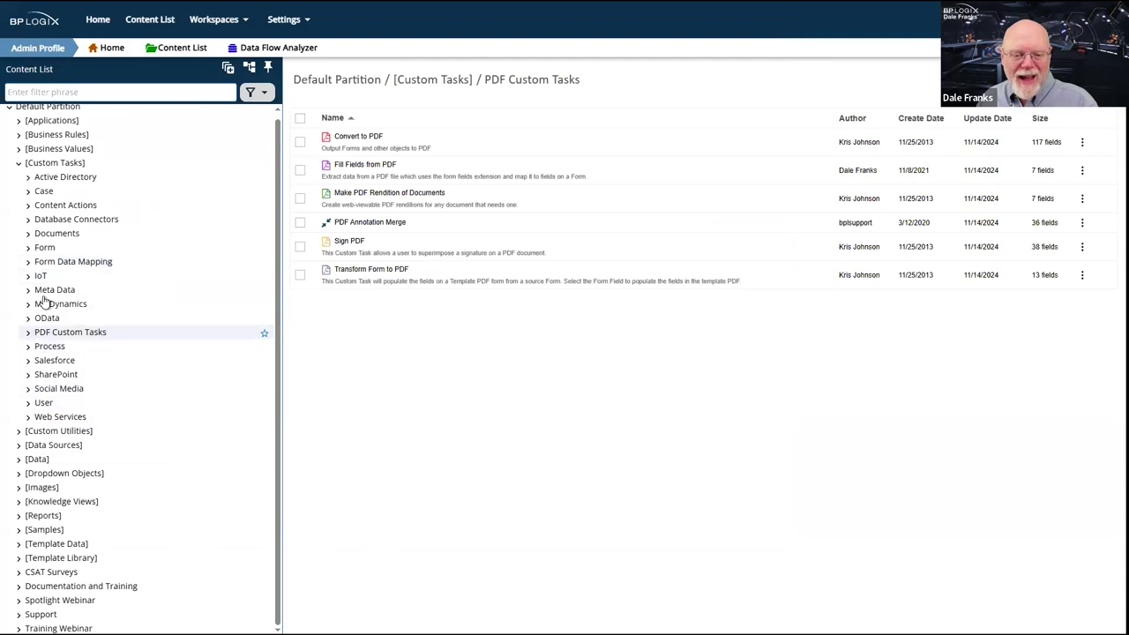
pyautogui.click(27, 276)
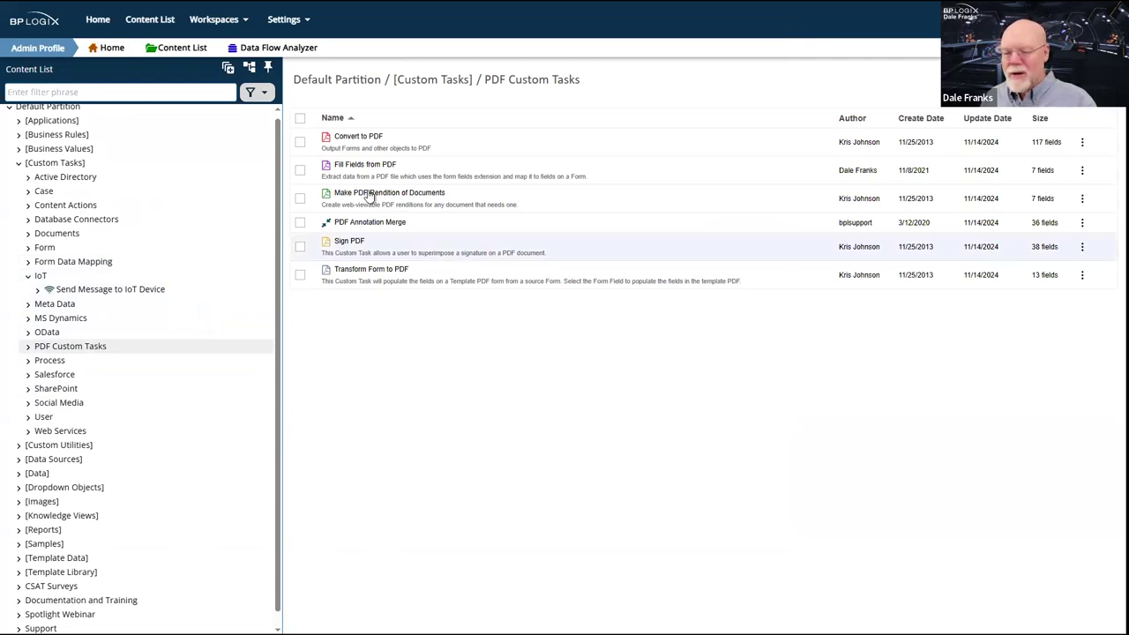
# - Run the Send Message to IoT Device custom task to review its device and message fields, and close its configuration form
pyautogui.click(110, 289)
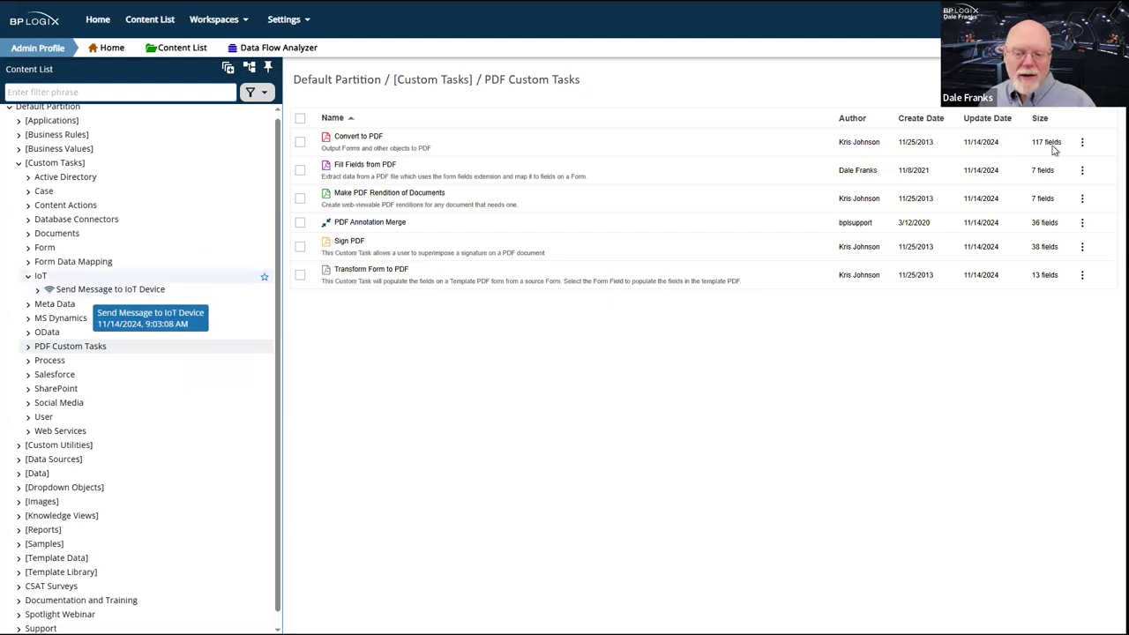
pyautogui.click(302, 298)
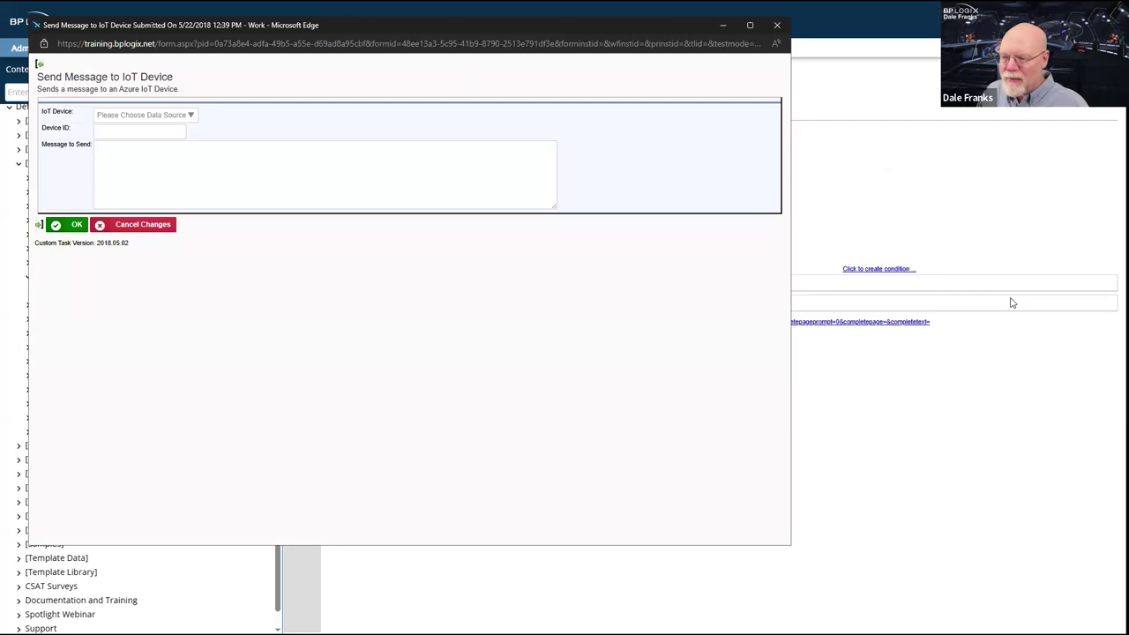
pyautogui.click(778, 26)
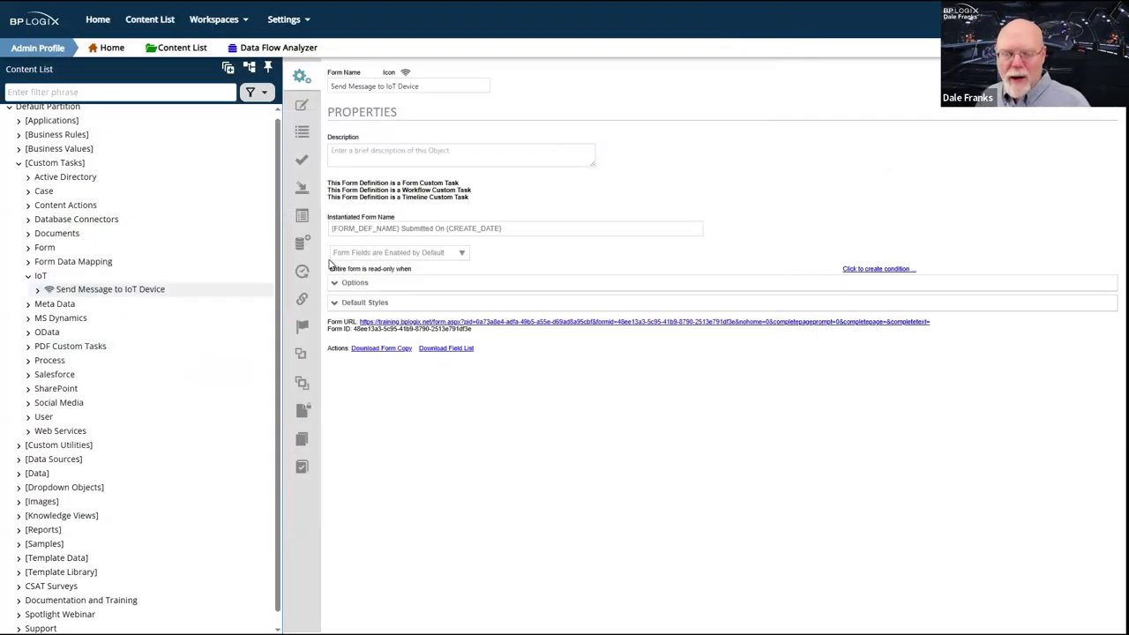
# - Expand the Meta Data folder, run the Copy Meta Data custom task to review its source and destination settings, and close its configuration form
pyautogui.click(26, 278)
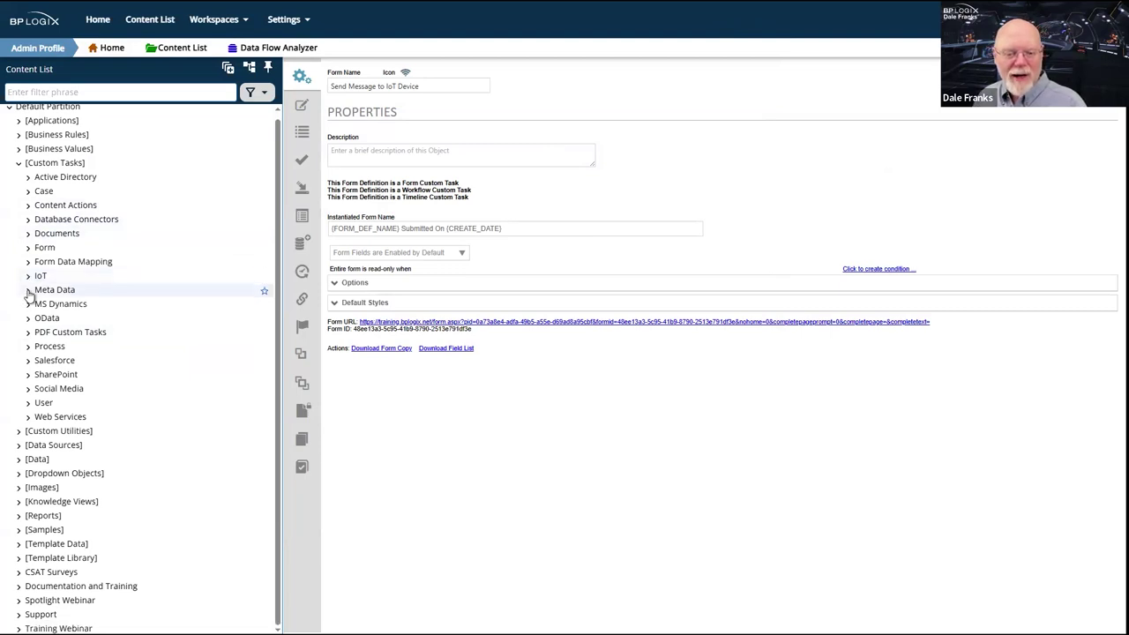
pyautogui.click(29, 291)
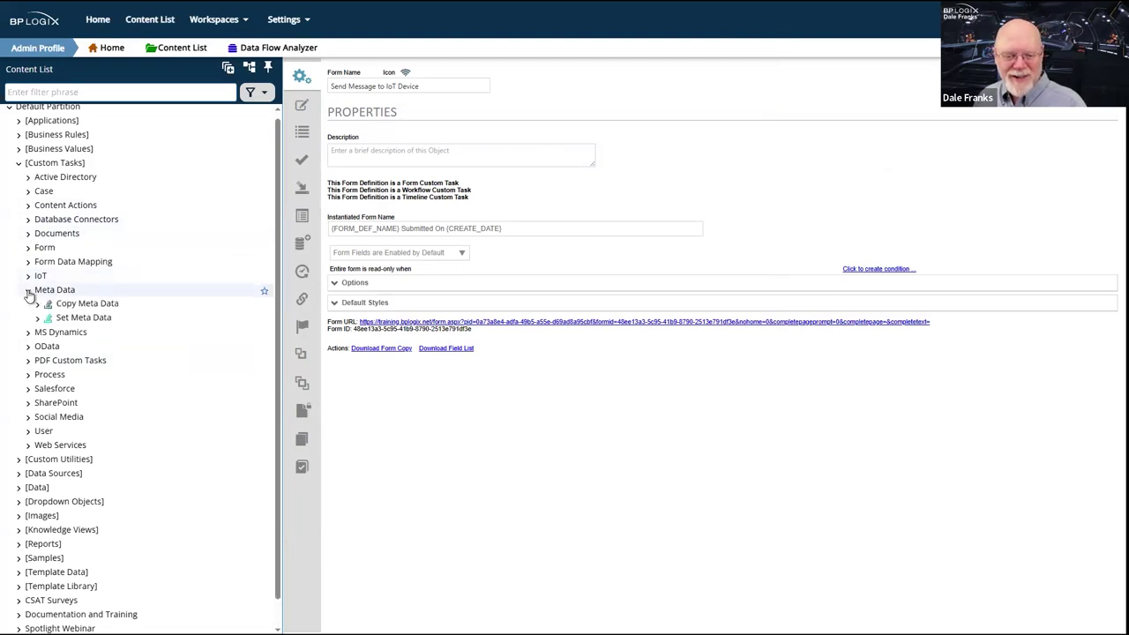
pyautogui.click(76, 304)
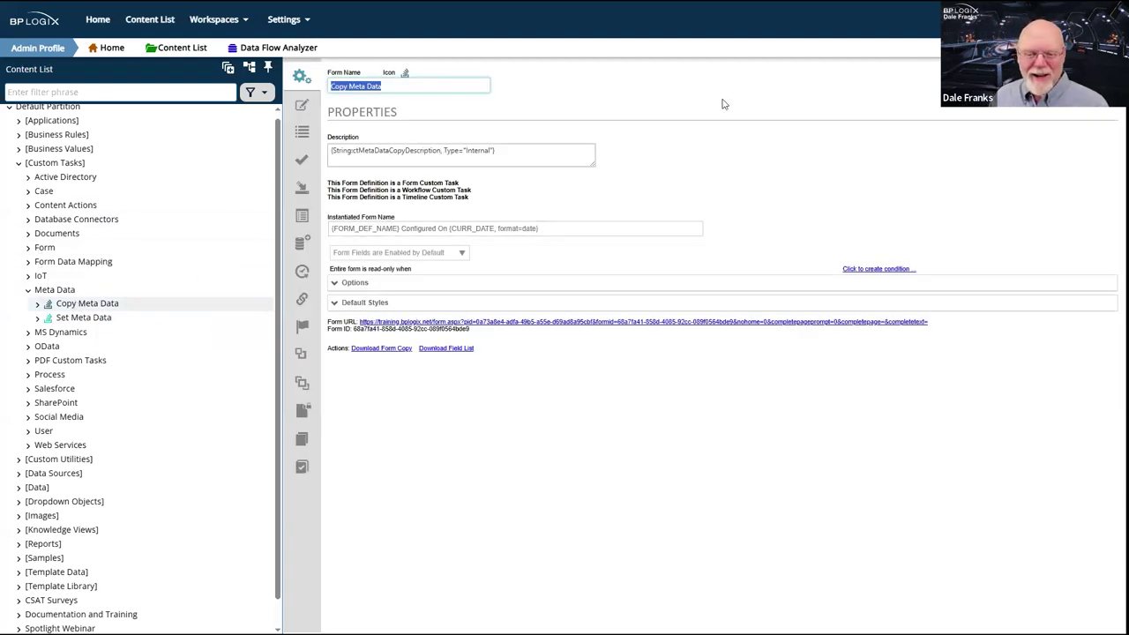
pyautogui.click(1059, 99)
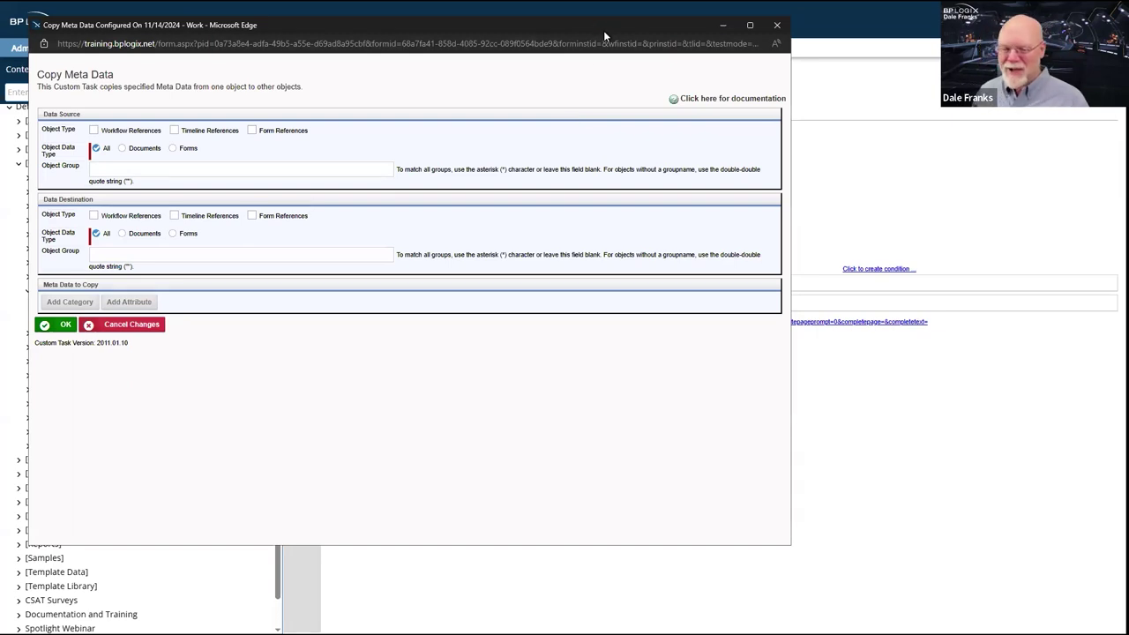
pyautogui.moveTo(604, 30); pyautogui.dragTo(898, 70)
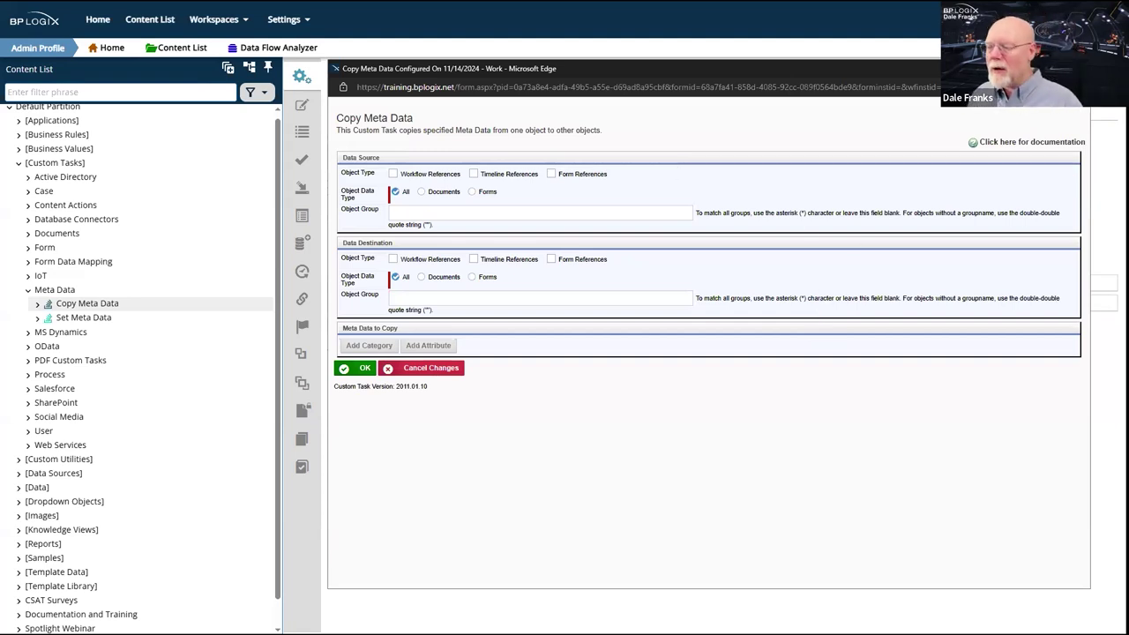
pyautogui.hotkey('alt', 'F4')
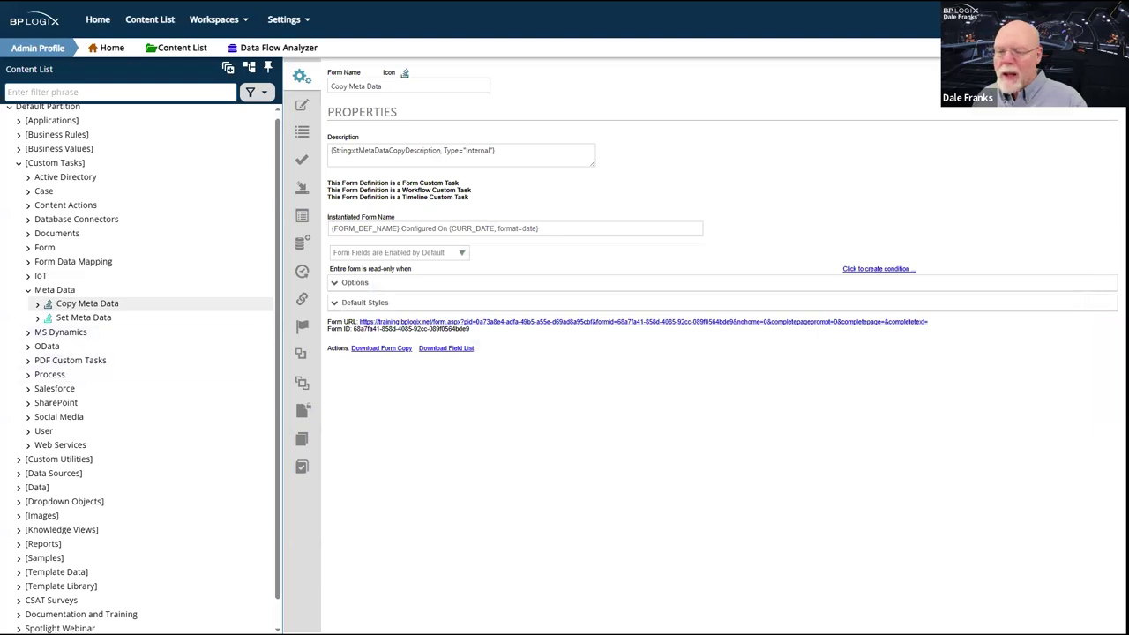
# - Run the Set Meta Data custom task to review its item and category settings, and close its configuration form
pyautogui.click(84, 318)
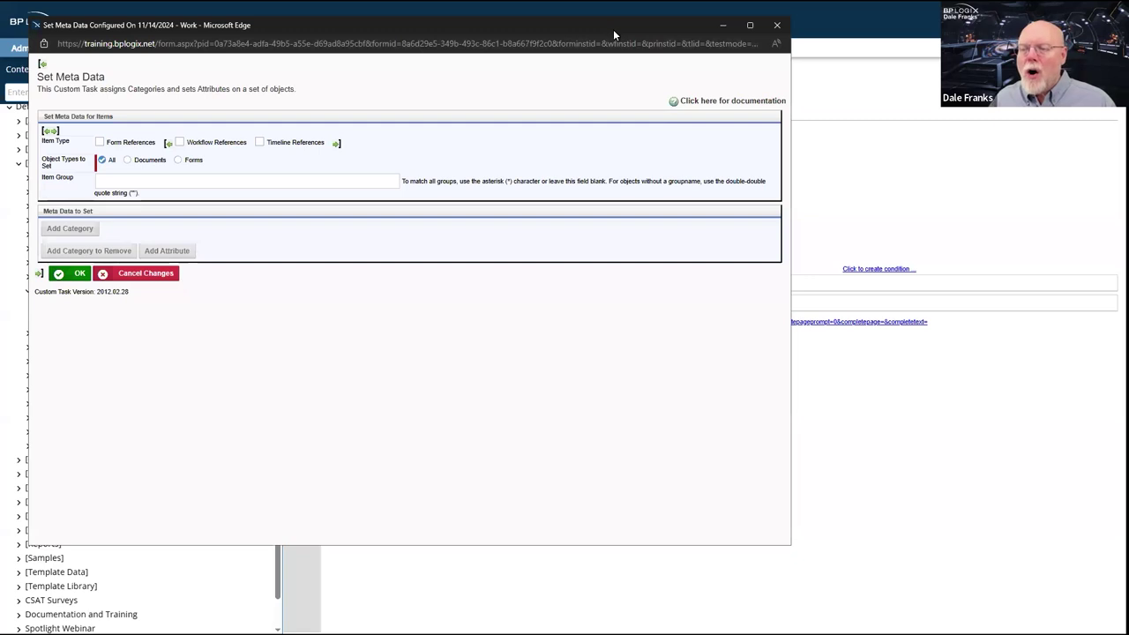
pyautogui.moveTo(613, 29); pyautogui.dragTo(874, 74)
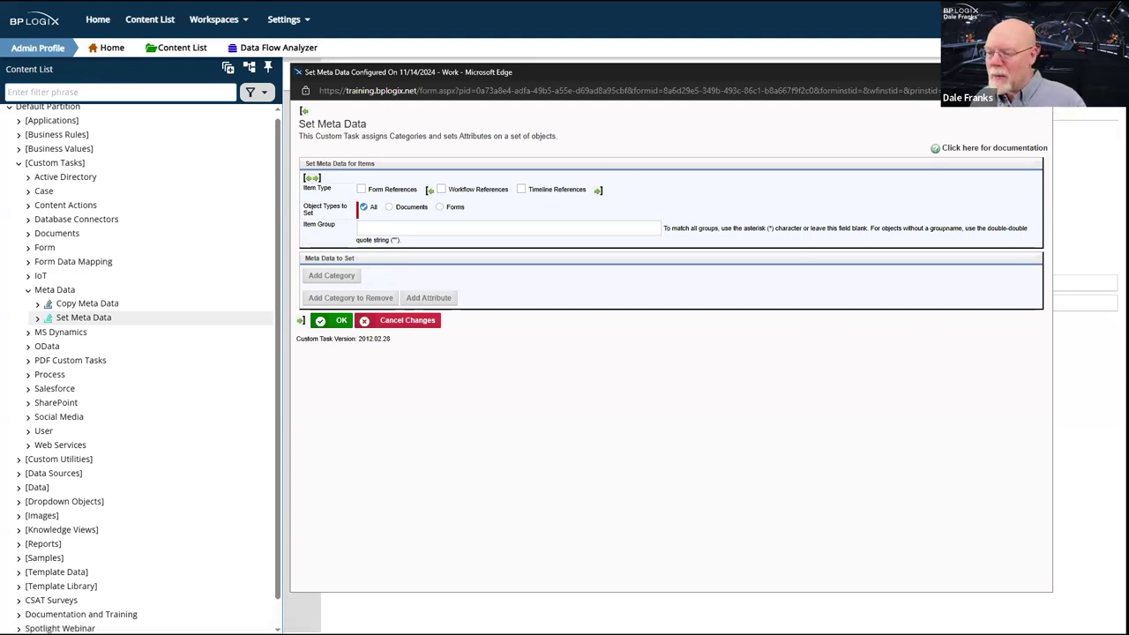
pyautogui.click(1038, 71)
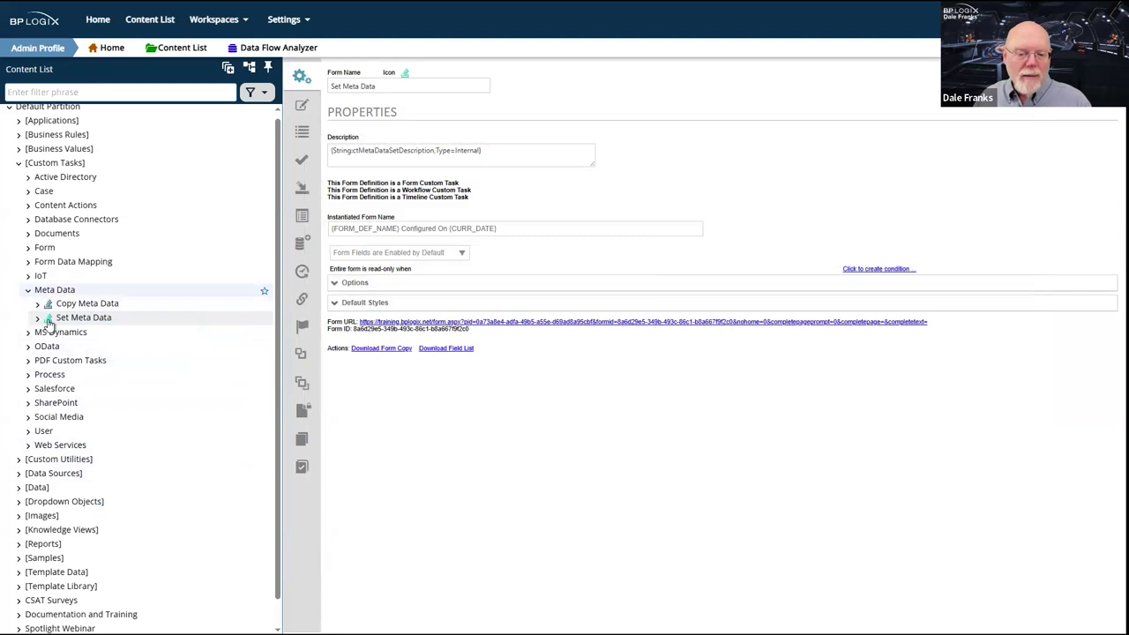
# - Collapse the Meta Data folder and view the contents of the MS Dynamics, OData and Salesforce custom task folders
pyautogui.click(26, 294)
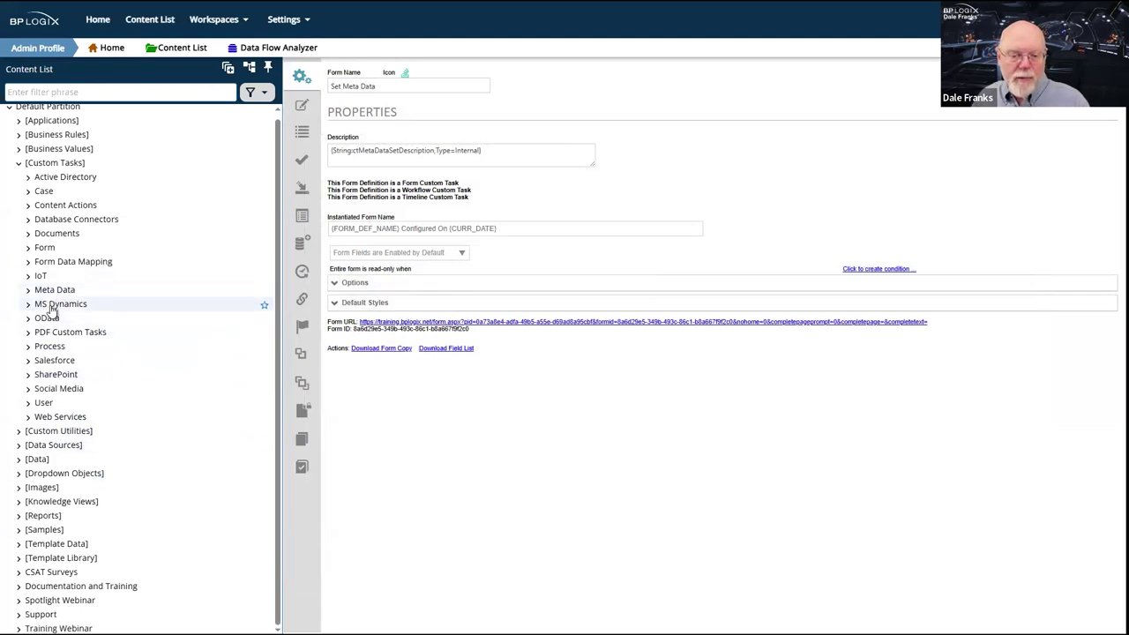
pyautogui.click(49, 308)
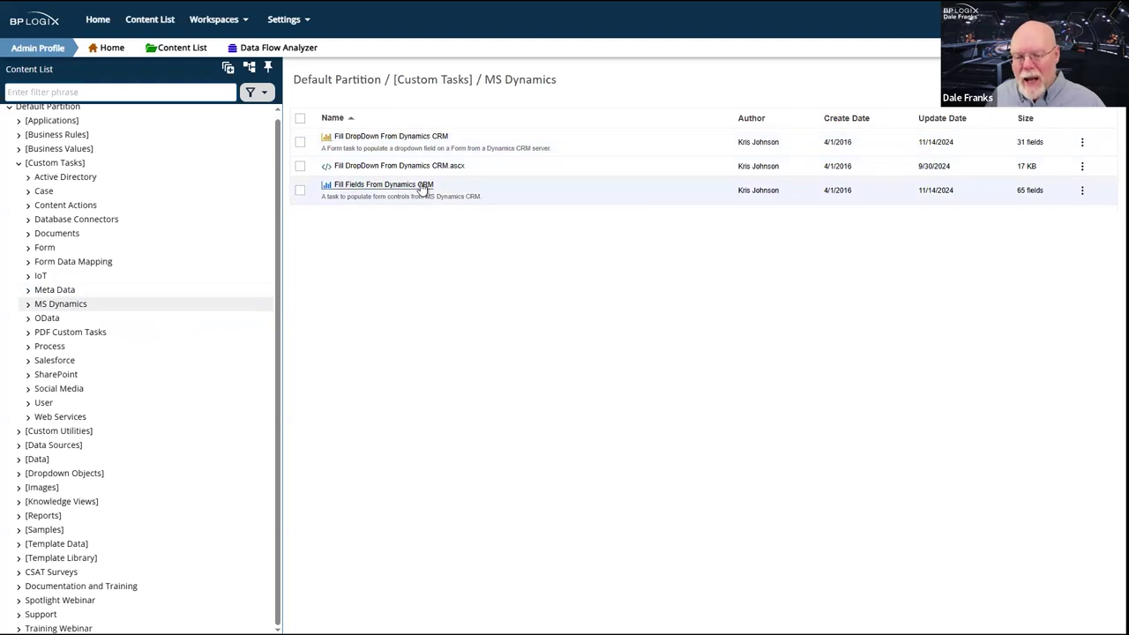
pyautogui.click(47, 319)
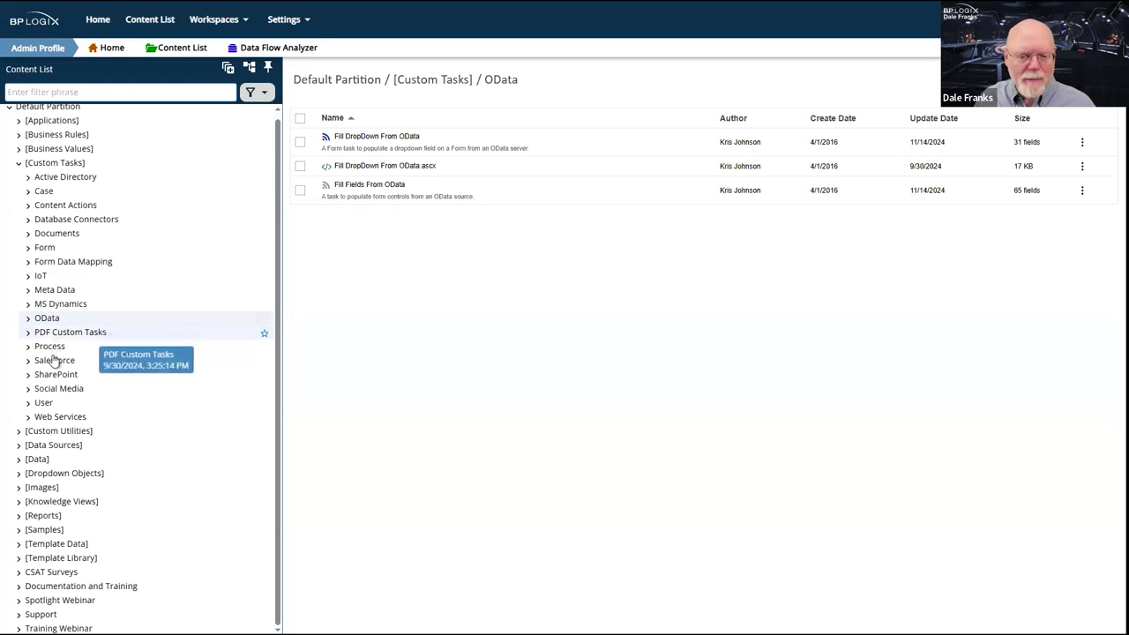
pyautogui.click(53, 362)
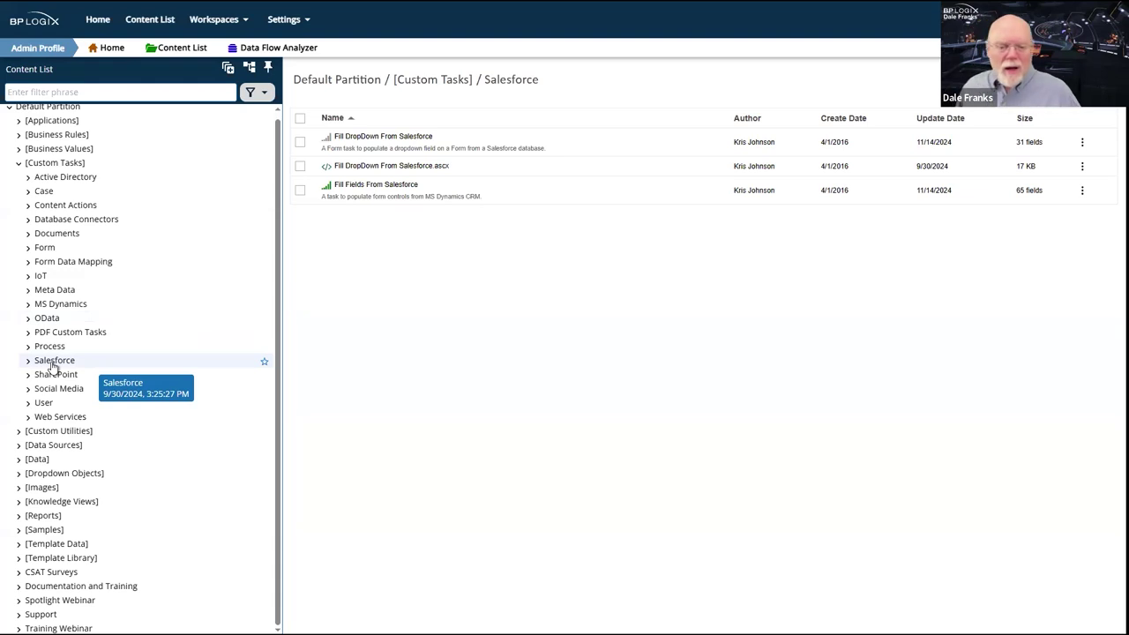
# - Run the Fill DropDown From Dynamics CRM custom task to review its connection, query and form details, and close its configuration form
pyautogui.click(62, 306)
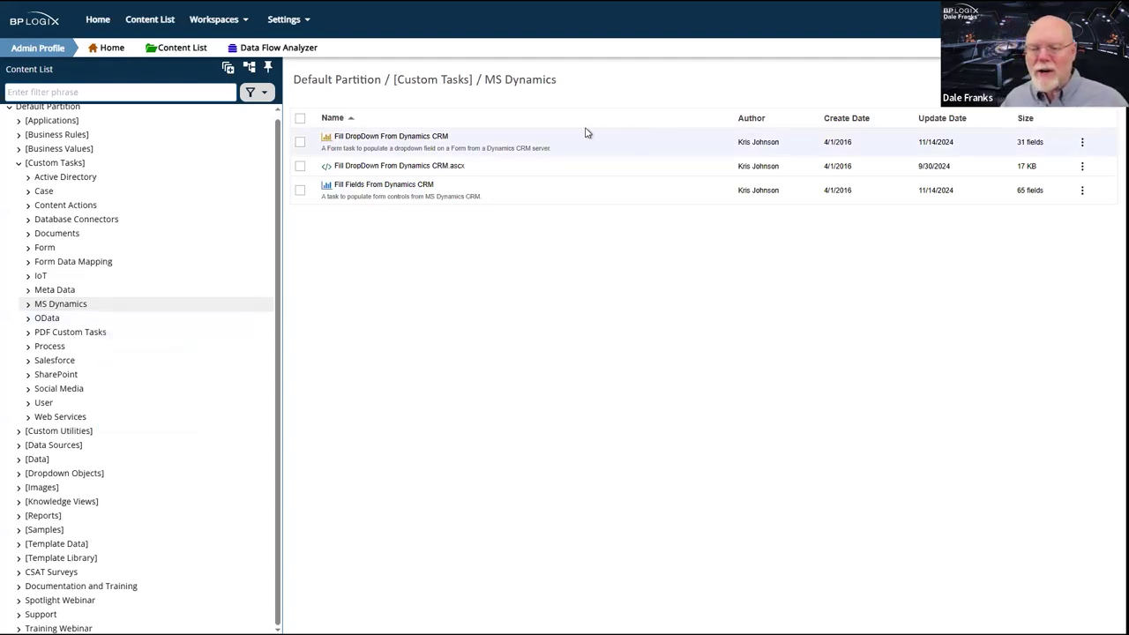
pyautogui.click(552, 146)
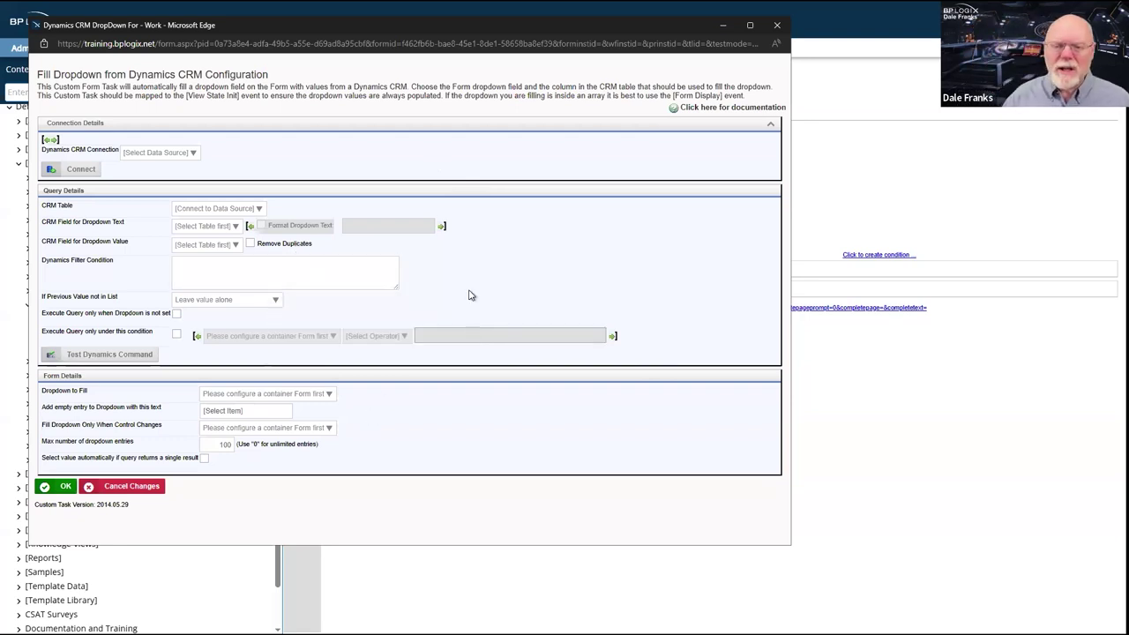
pyautogui.click(778, 25)
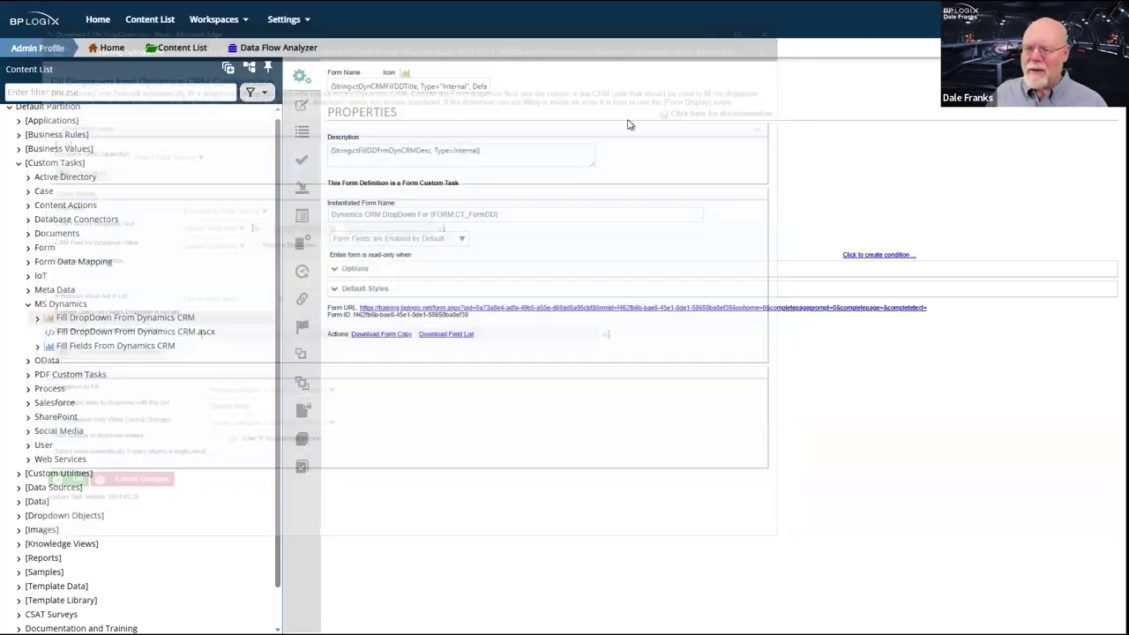
# - Run the Fill Fields From Dynamics CRM custom task to review its query filter, field mapping and results options, and close its configuration form
pyautogui.click(142, 348)
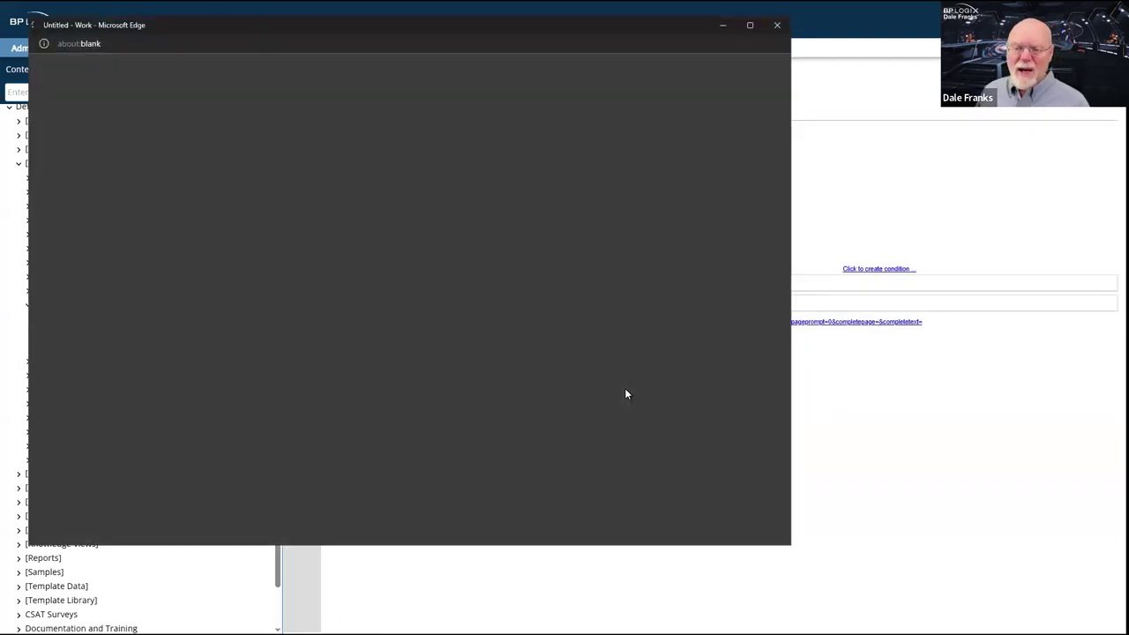
pyautogui.scroll(-3, 619, 301)
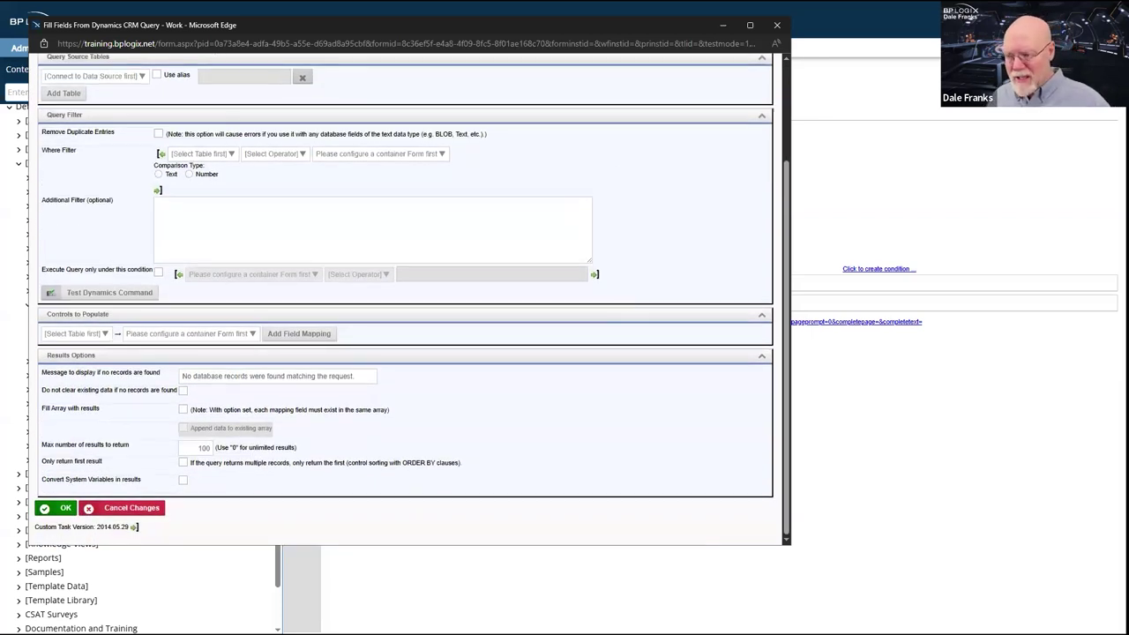
pyautogui.click(782, 27)
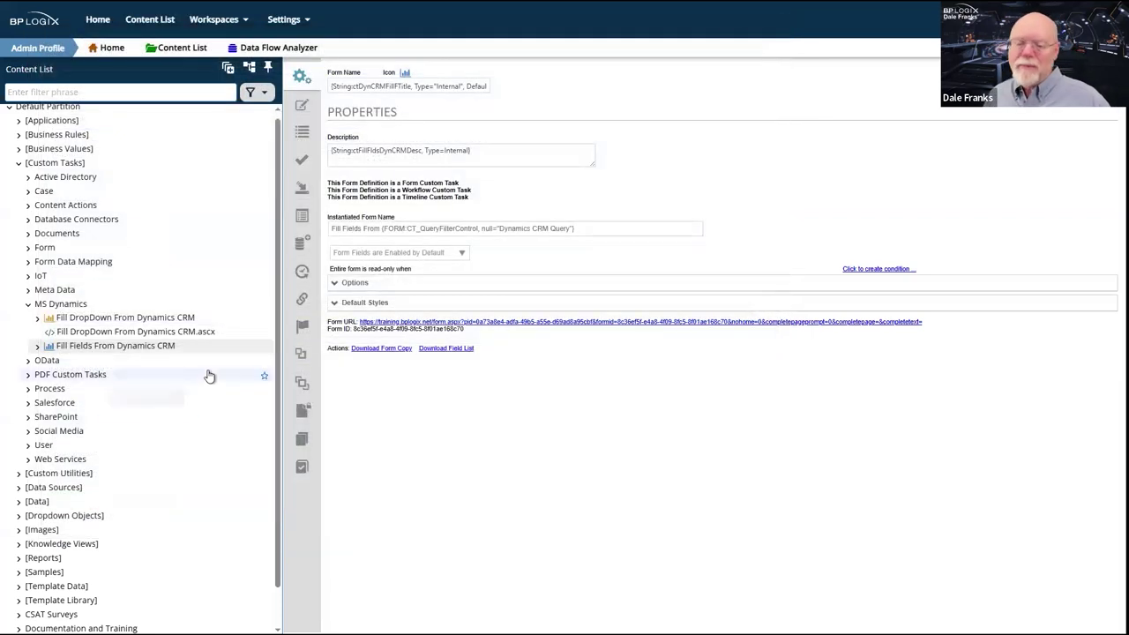
# - Replace the expanded MS Dynamics folder with PDF Custom Tasks in the content list and run the Convert to PDF custom task
pyautogui.click(29, 305)
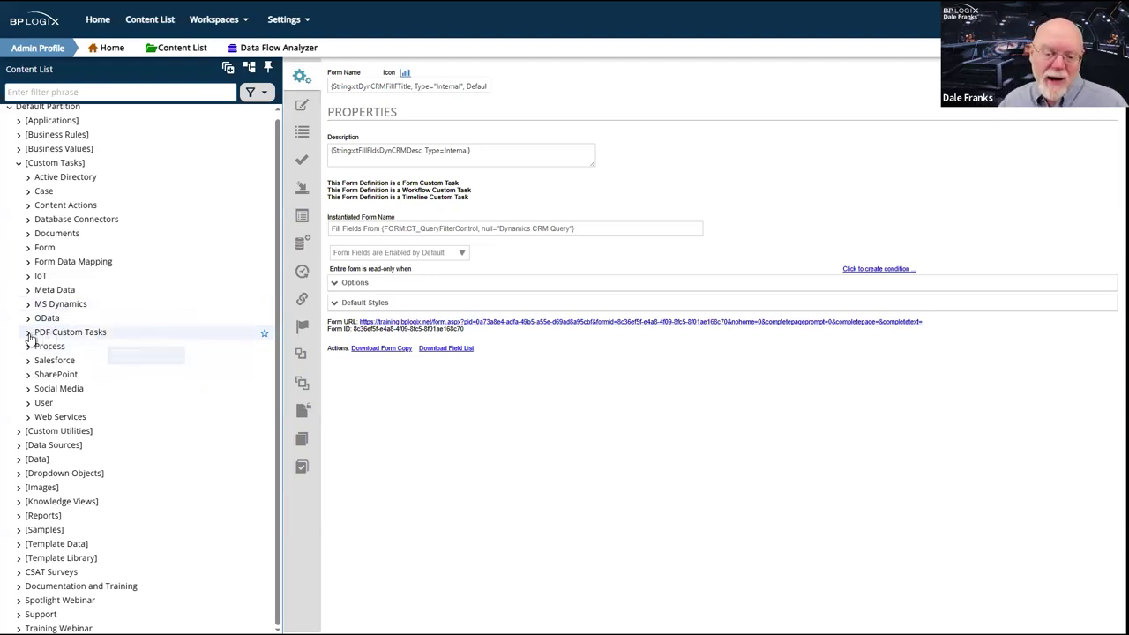
pyautogui.click(29, 334)
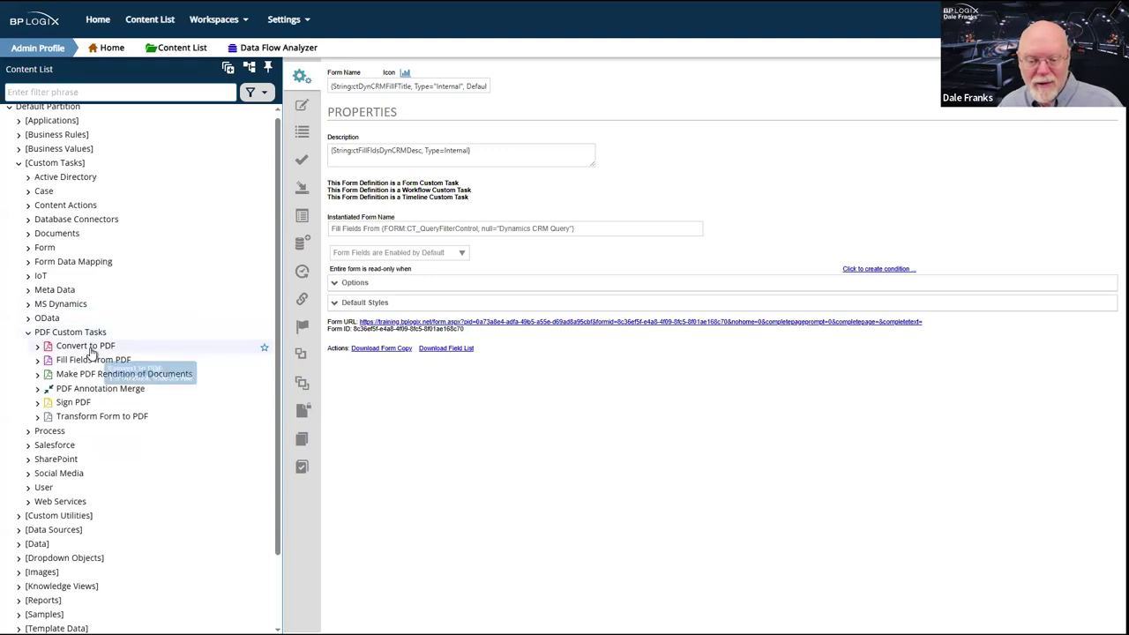
pyautogui.click(88, 347)
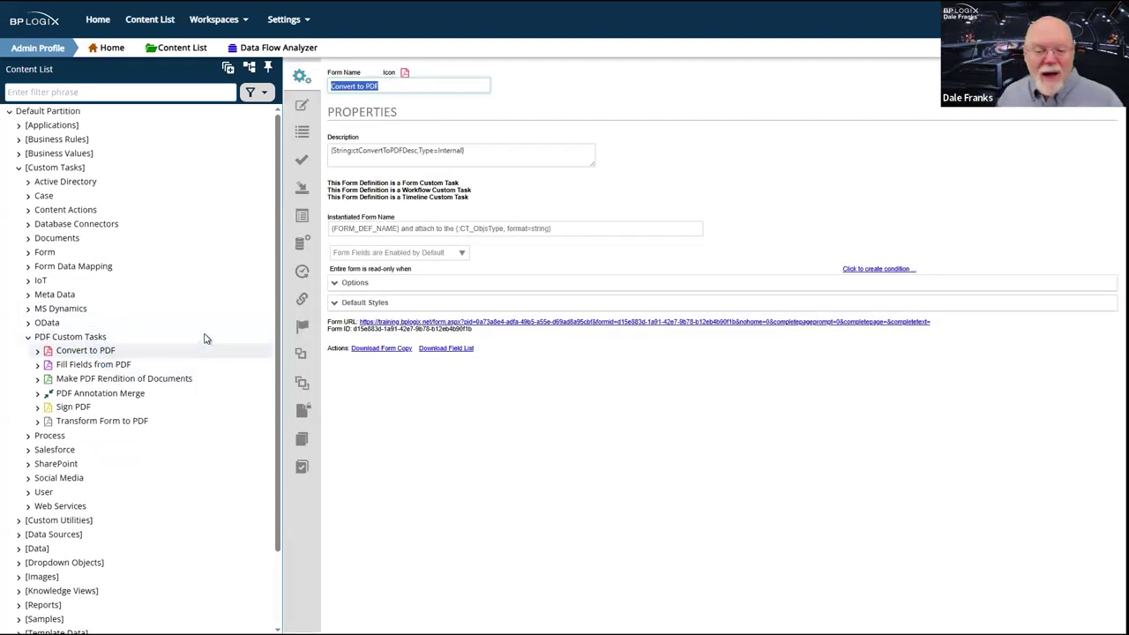
pyautogui.click(1085, 97)
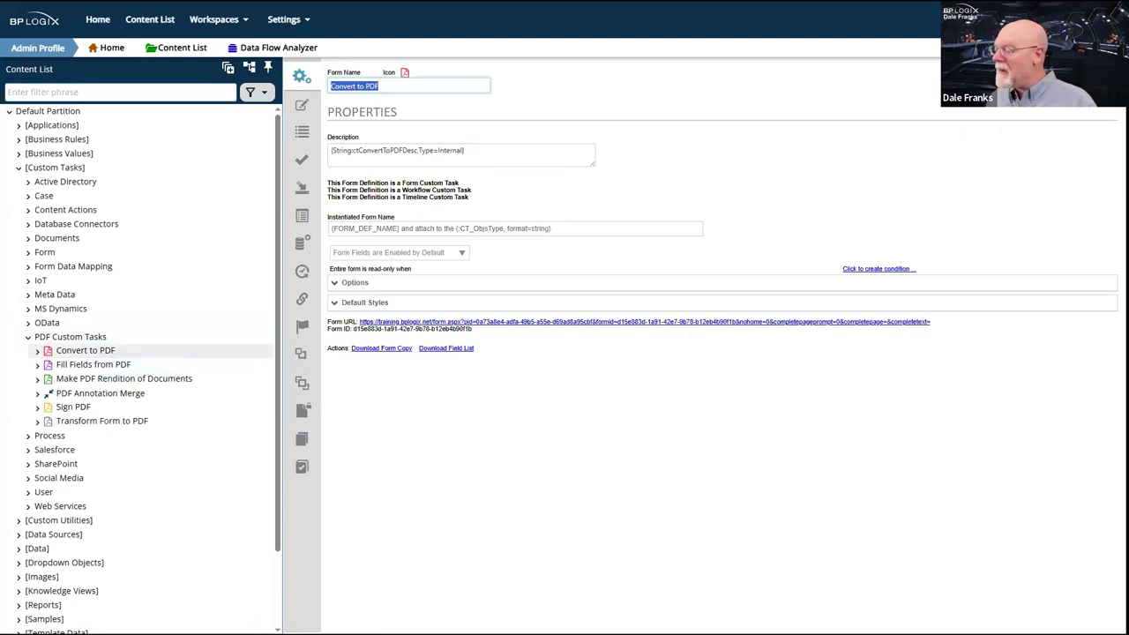
pyautogui.click(1085, 97)
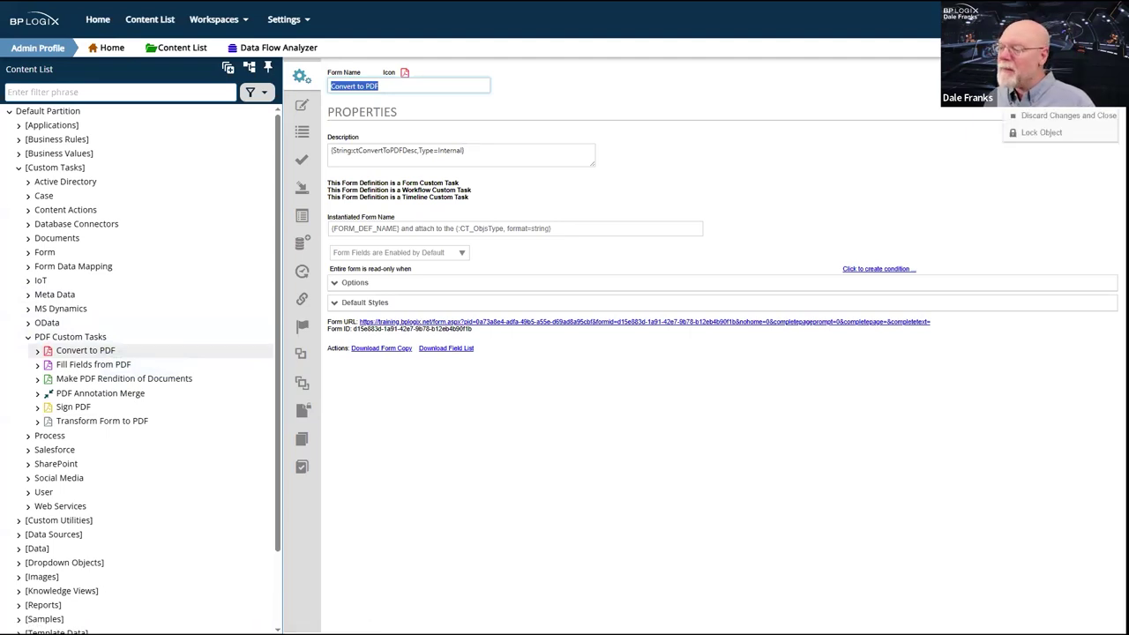
pyautogui.click(1006, 113)
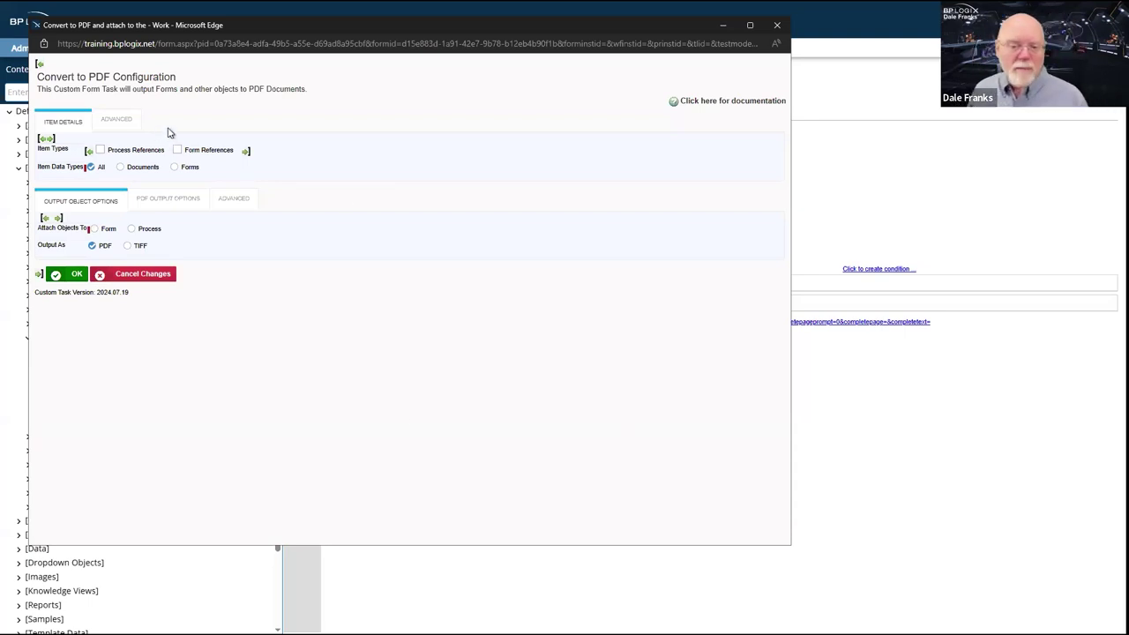
# - Enable Output All Items to Single PDF in the advanced output options to review the merge and sort settings, and close the form
pyautogui.click(234, 199)
pyautogui.click(224, 222)
pyautogui.click(128, 253)
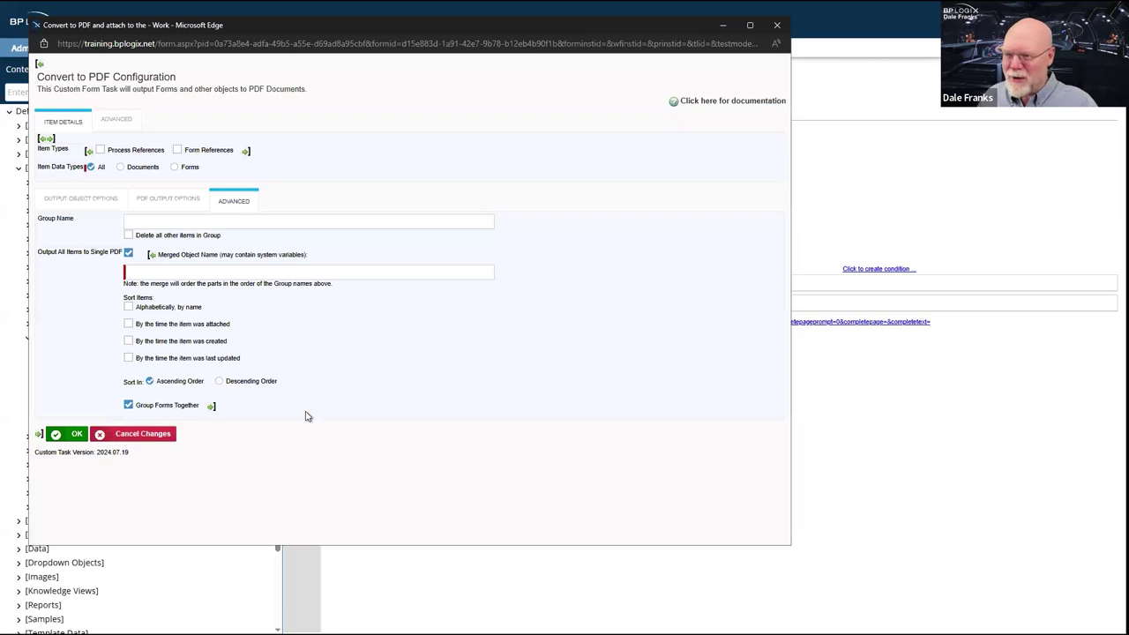
pyautogui.click(776, 25)
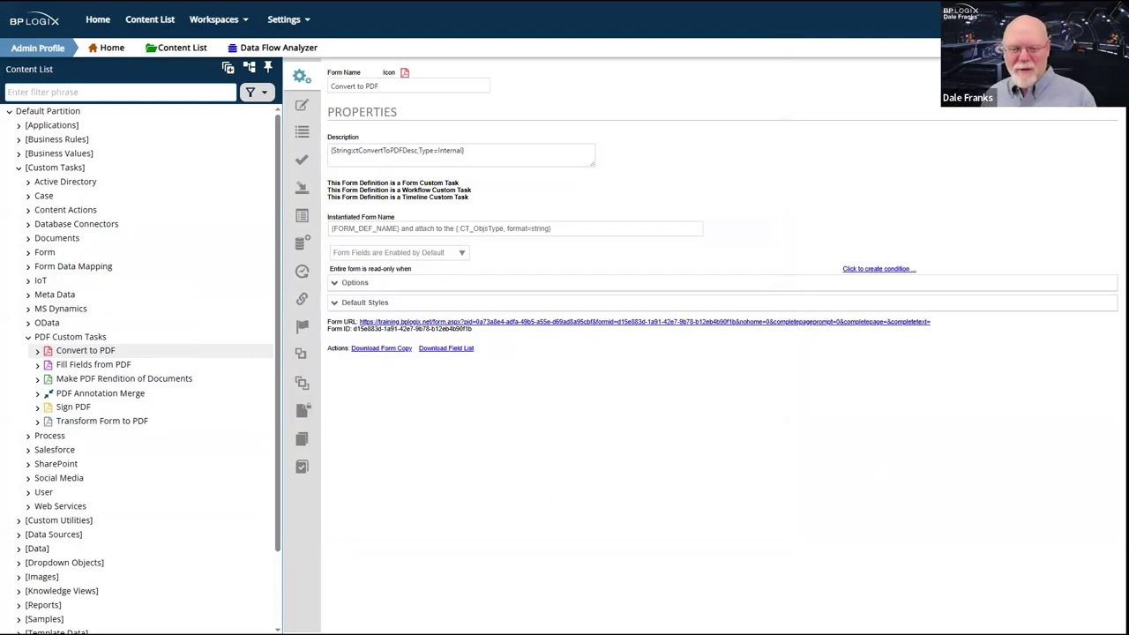
# - Run the Fill Fields from PDF custom task to review its source file and custom mapping settings, and close its configuration form
pyautogui.click(113, 365)
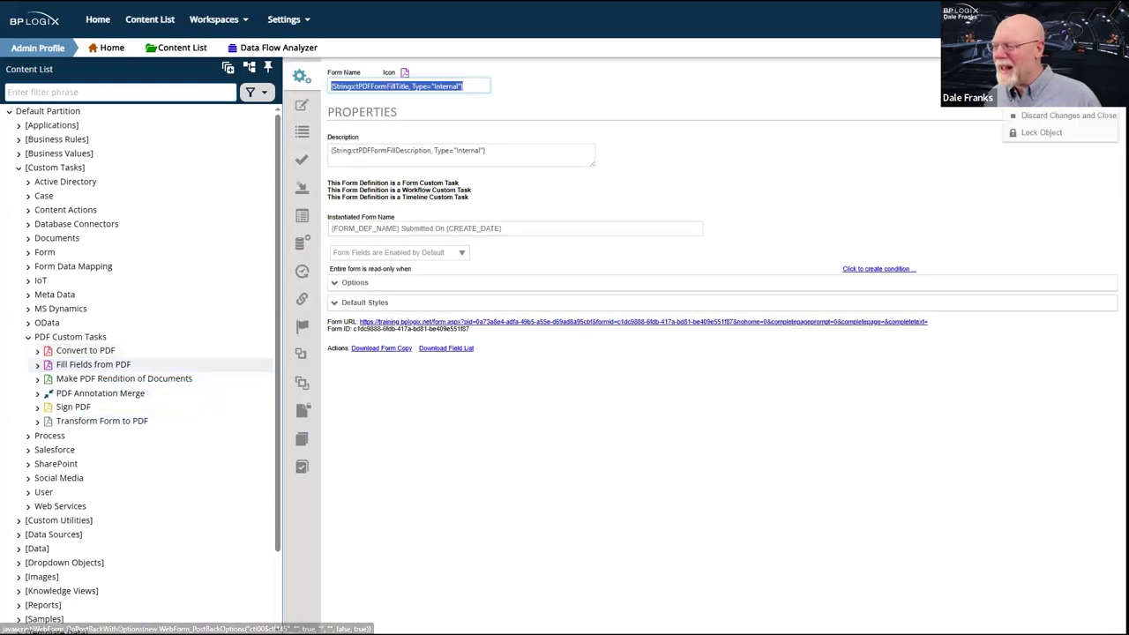
pyautogui.click(302, 77)
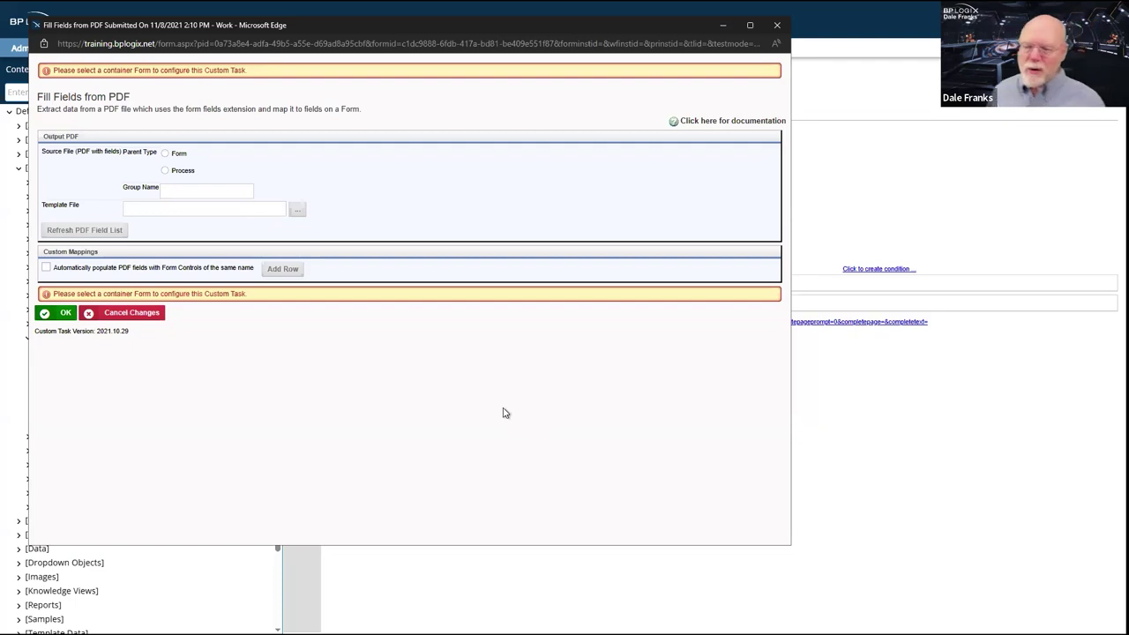
pyautogui.click(777, 28)
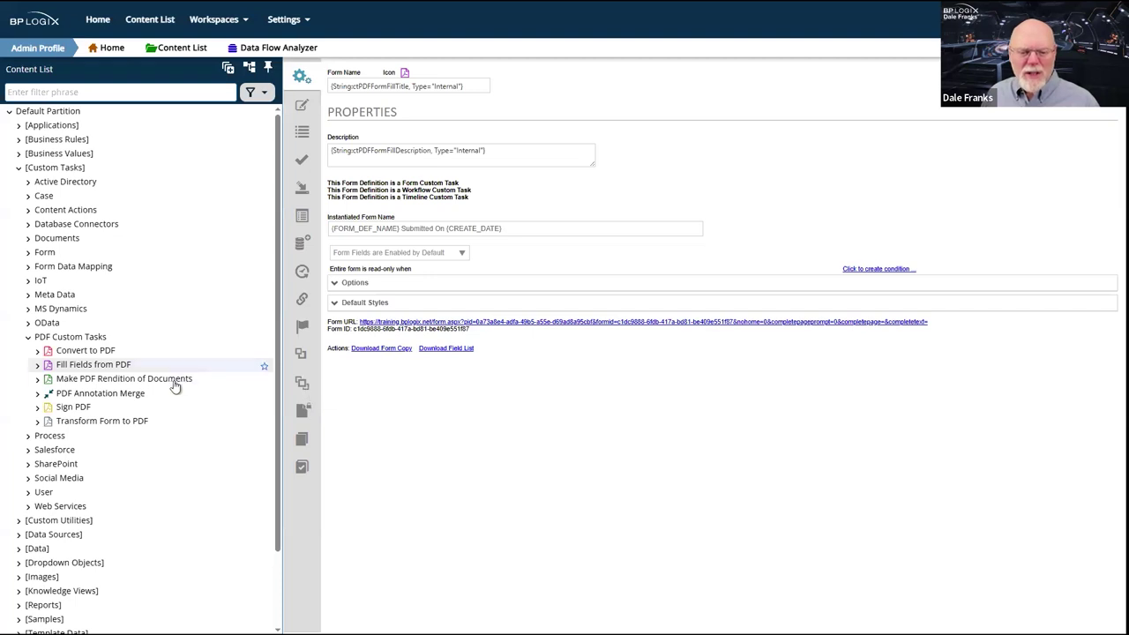
# - Run the Make PDF Rendition of Documents custom task to review its item types, group and overwrite settings, and close its configuration form
pyautogui.click(129, 378)
pyautogui.rightClick(128, 382)
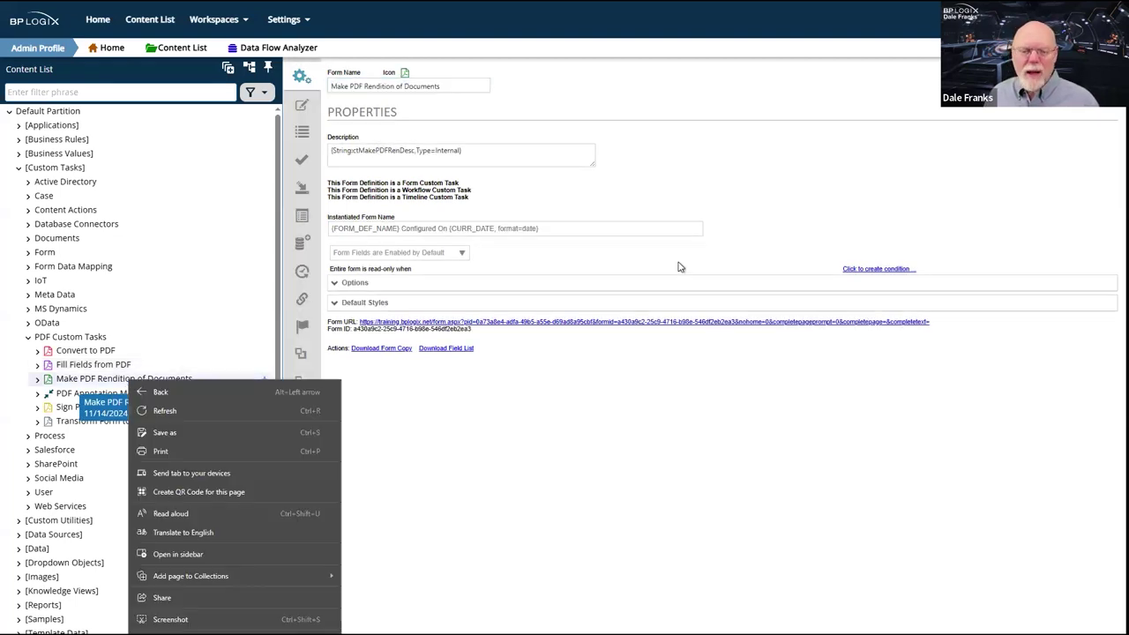
pyautogui.click(70, 336)
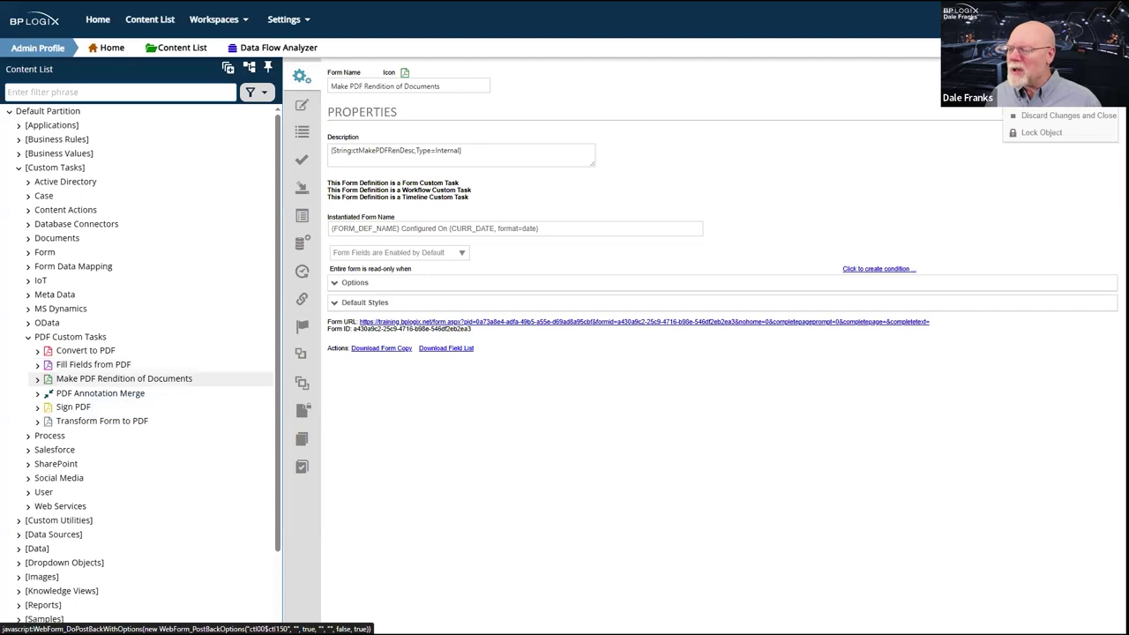
pyautogui.click(71, 337)
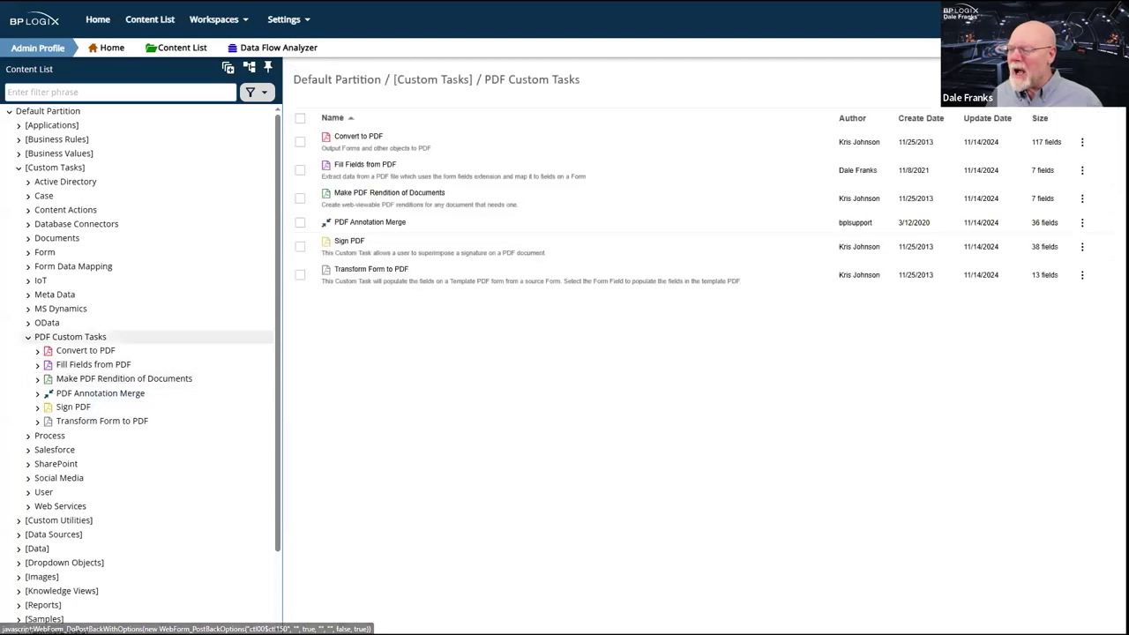
pyautogui.click(389, 193)
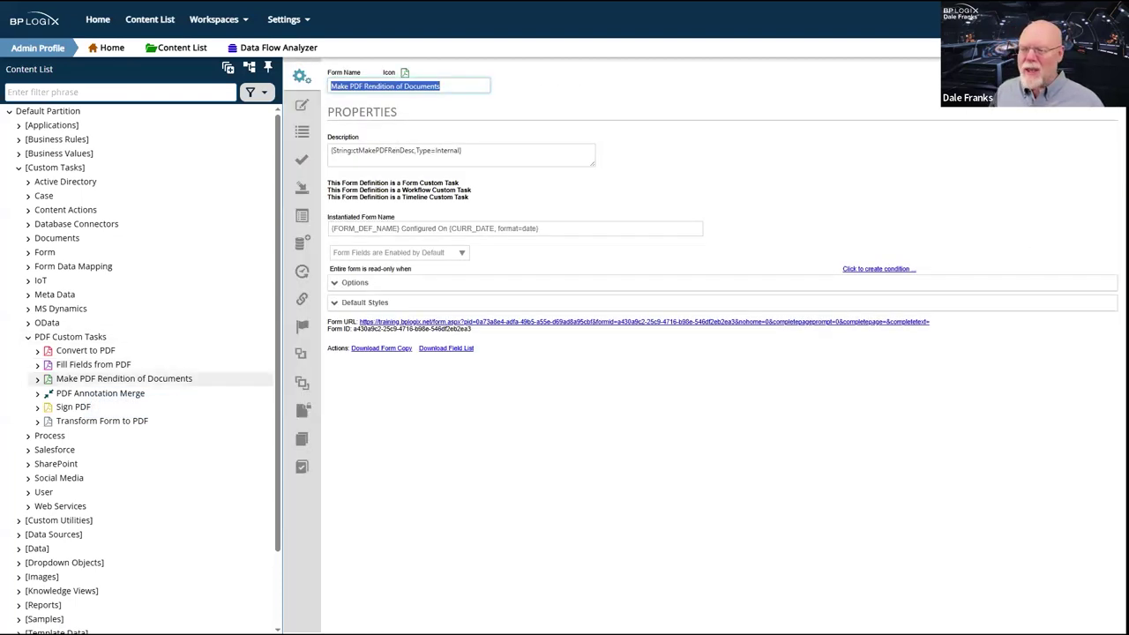
pyautogui.click(302, 76)
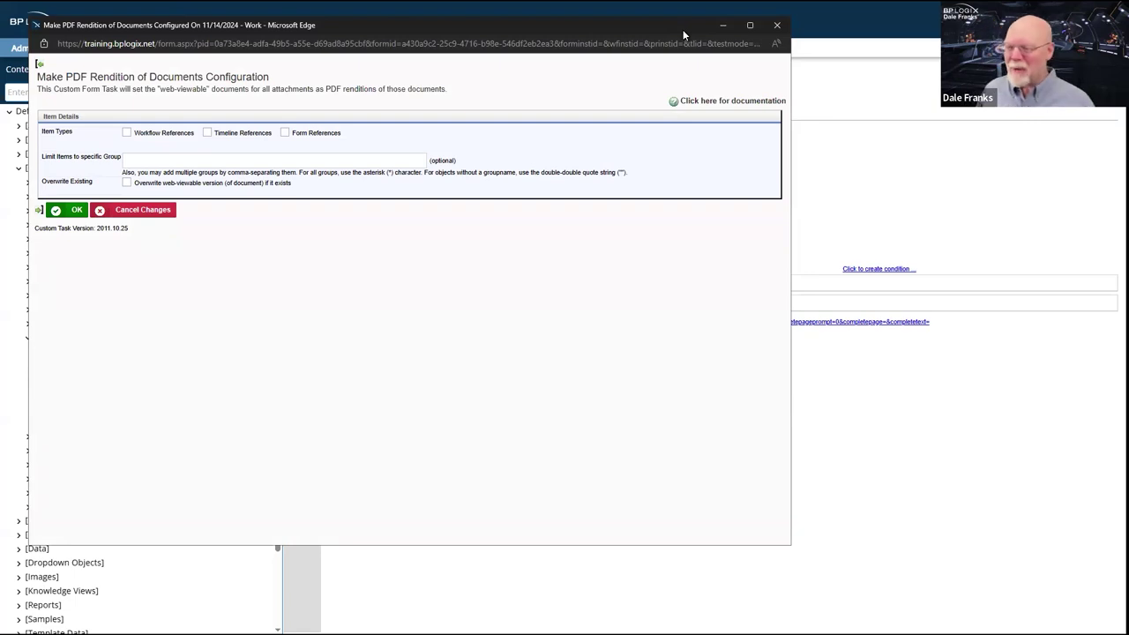
pyautogui.moveTo(683, 29); pyautogui.dragTo(987, 67)
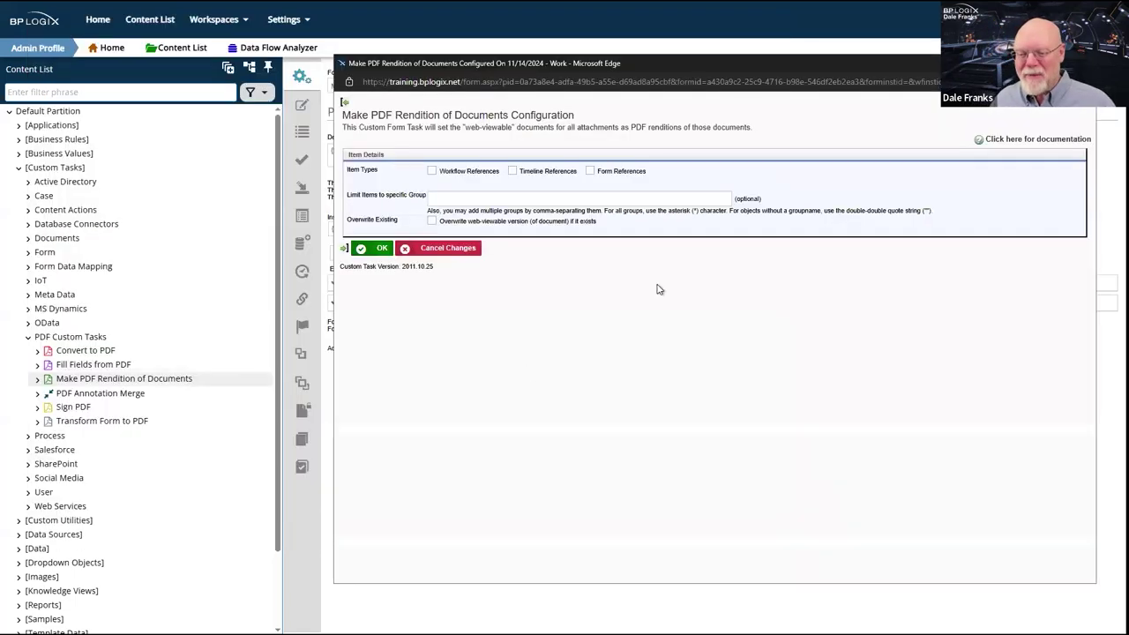
pyautogui.doubleClick(418, 275)
pyautogui.click(581, 445)
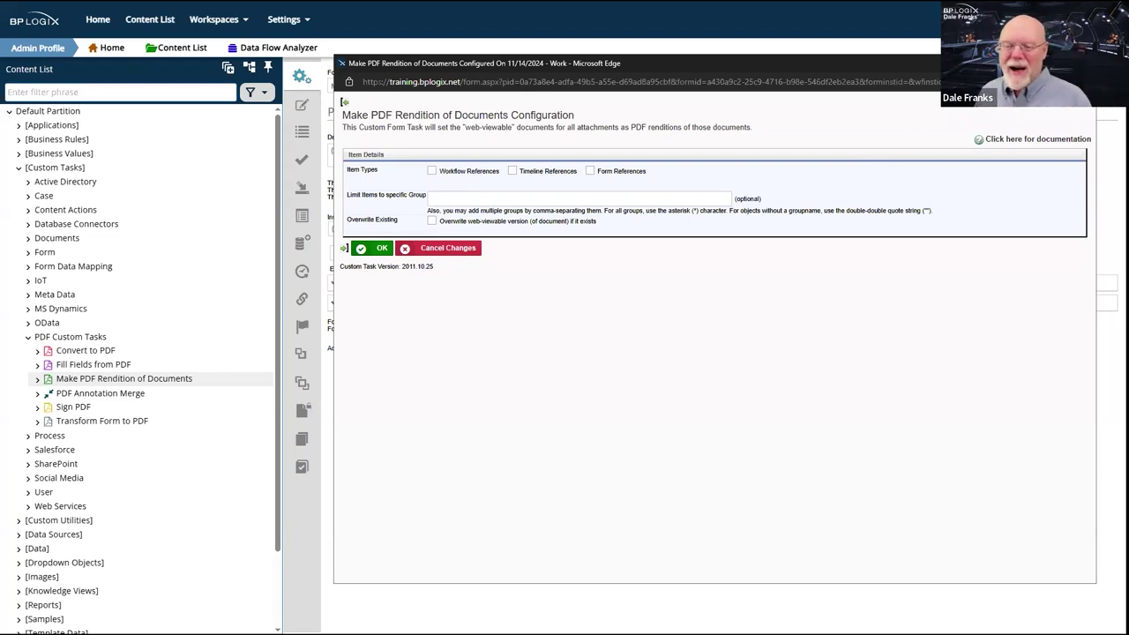
pyautogui.click(1085, 63)
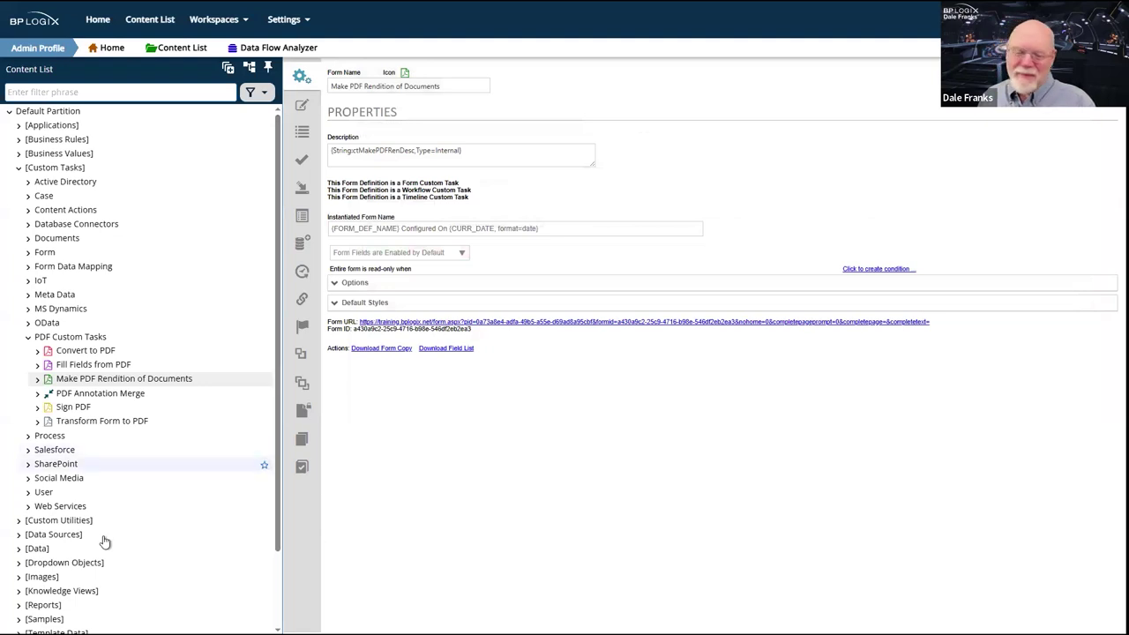
# - Run the PDF Annotation Merge custom task to review its source and output document settings, and close its configuration form
pyautogui.rightClick(84, 397)
pyautogui.click(69, 397)
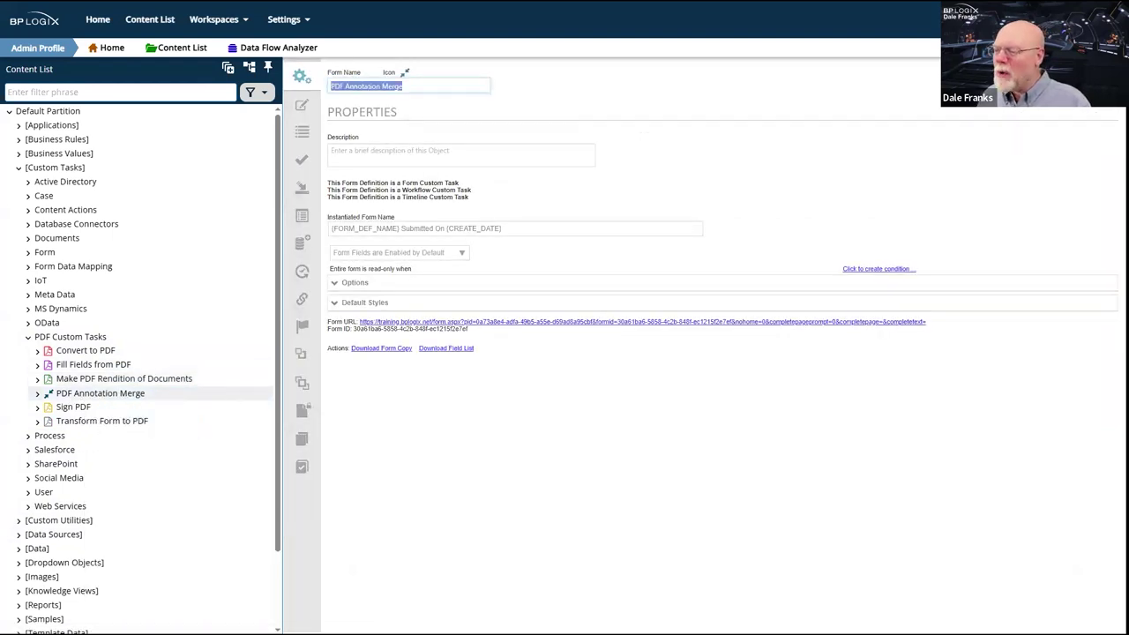
pyautogui.click(1063, 114)
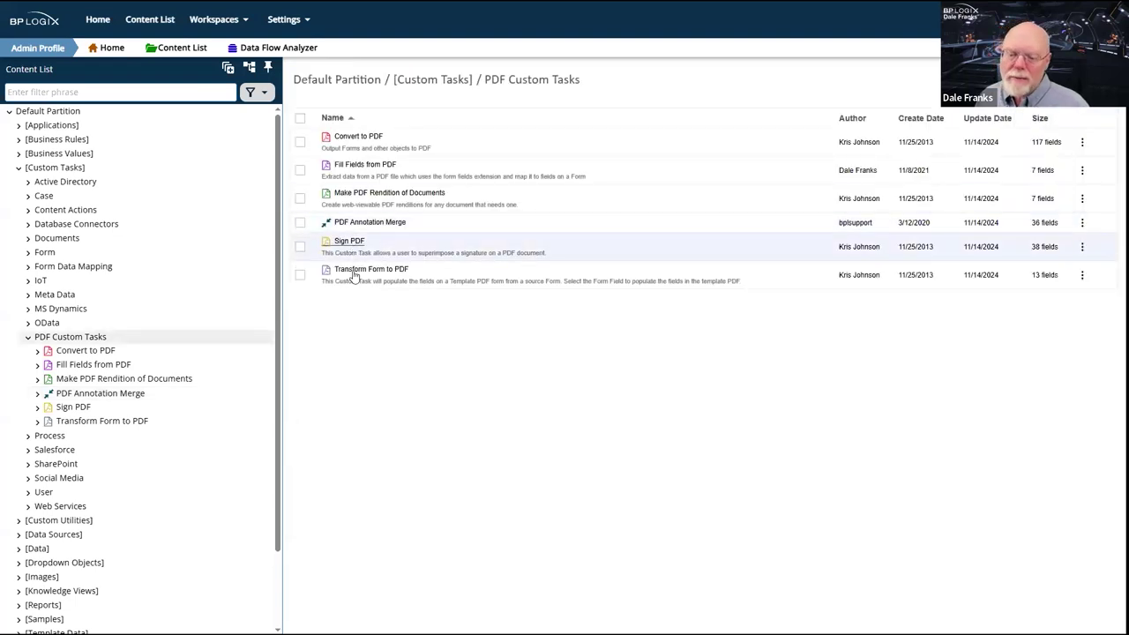
pyautogui.click(369, 223)
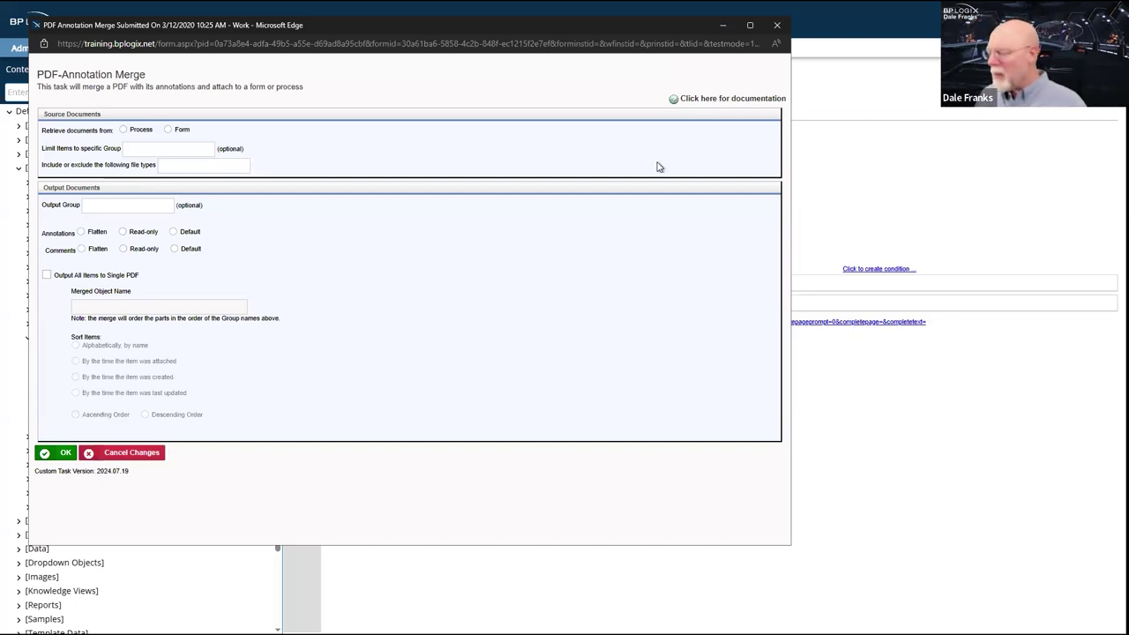
pyautogui.click(776, 25)
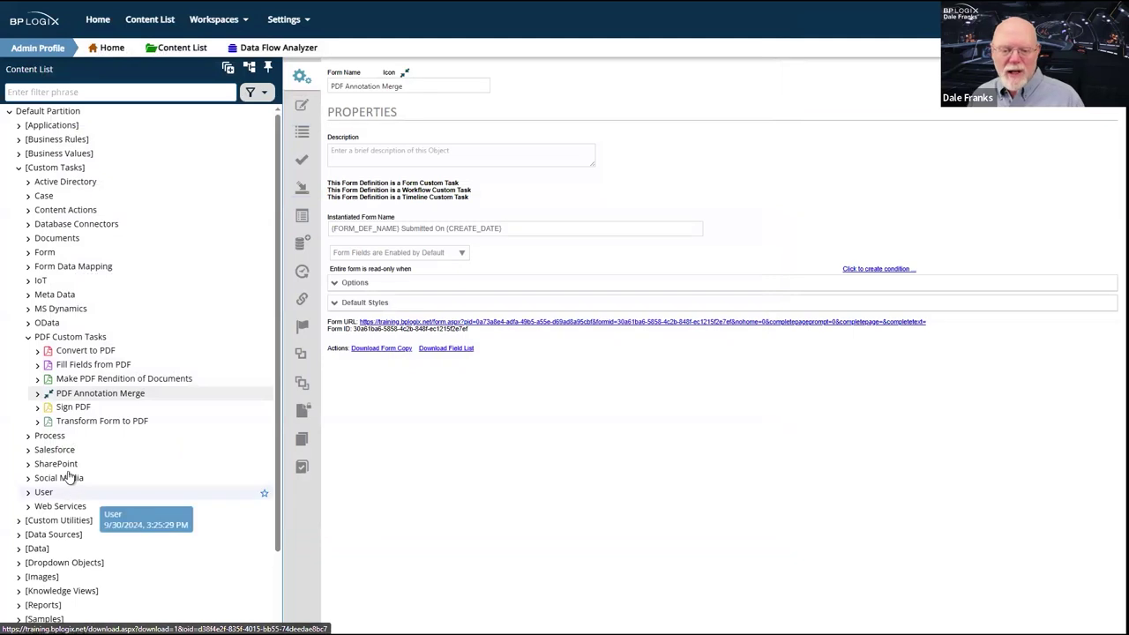
# - Run the Sign PDF custom task to review its PDF source and signature coordinate settings, and close its configuration form
pyautogui.click(76, 406)
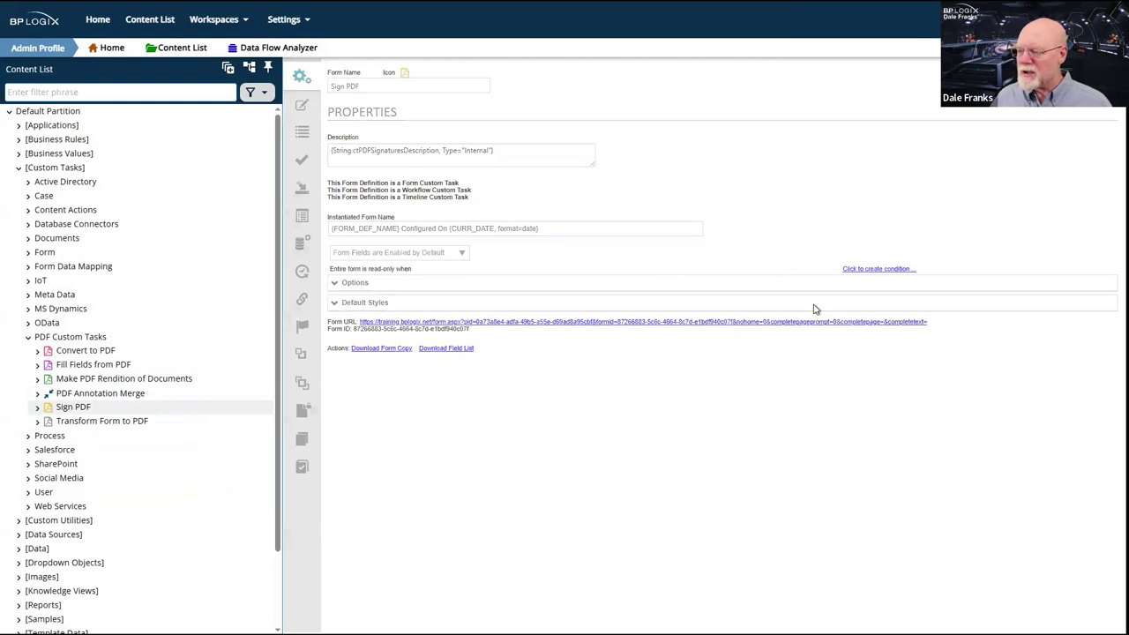
pyautogui.click(815, 307)
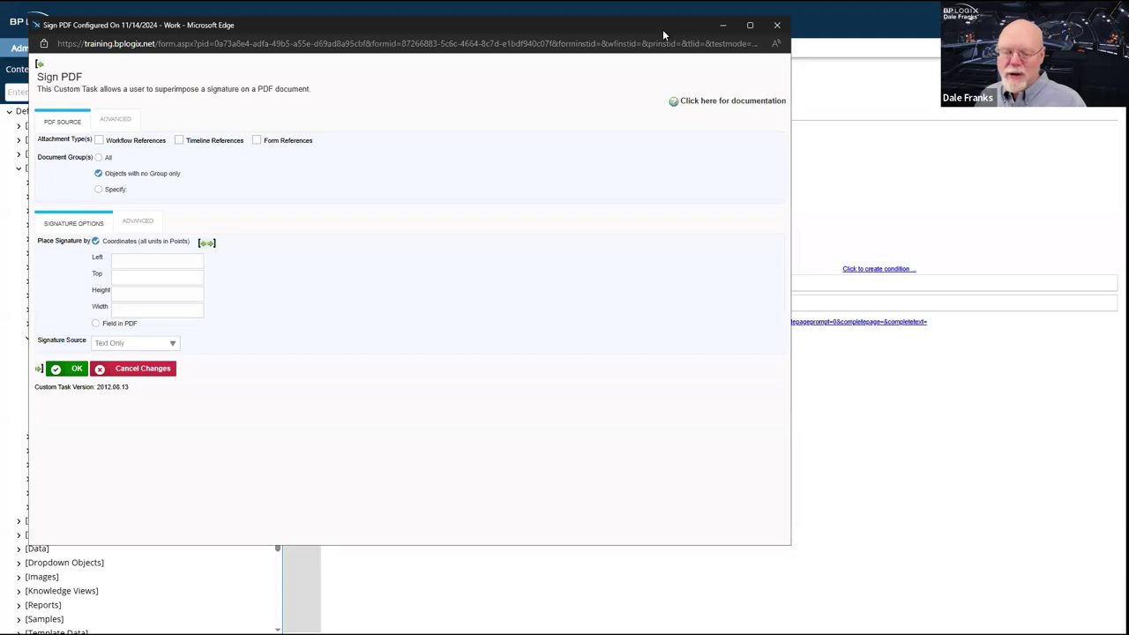
pyautogui.moveTo(662, 29); pyautogui.dragTo(961, 85)
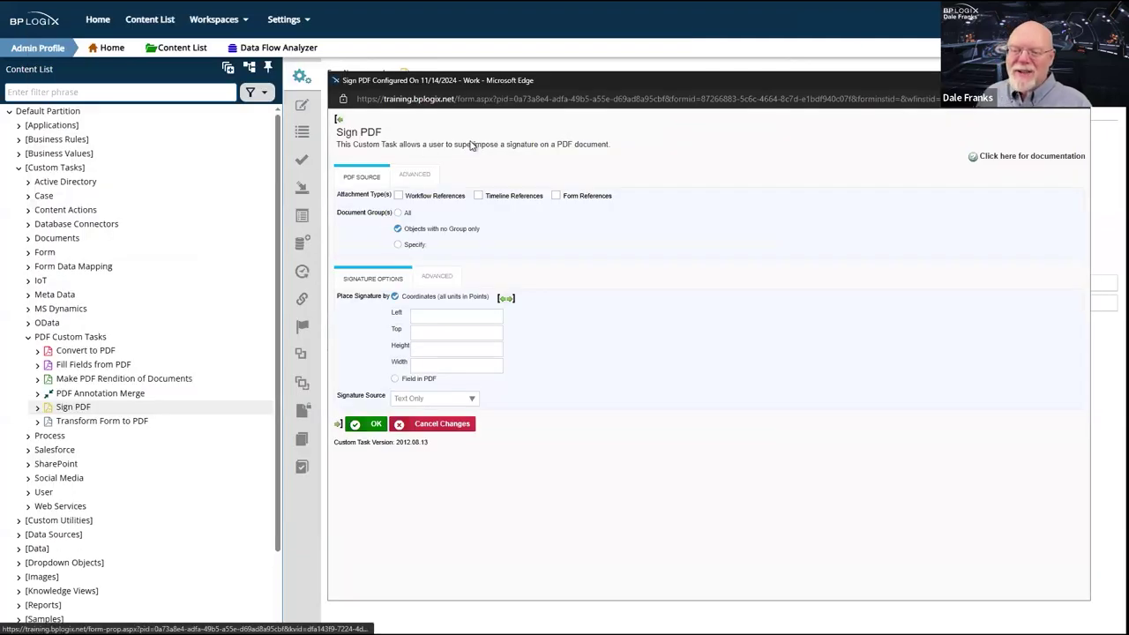
pyautogui.moveTo(550, 148); pyautogui.dragTo(457, 148)
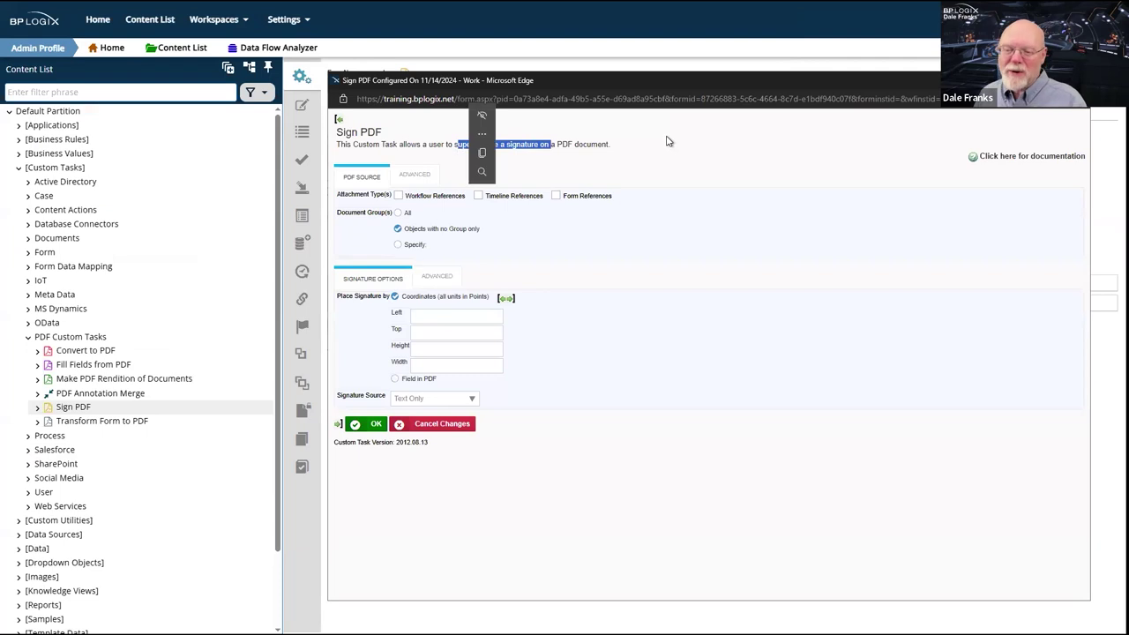
pyautogui.click(635, 162)
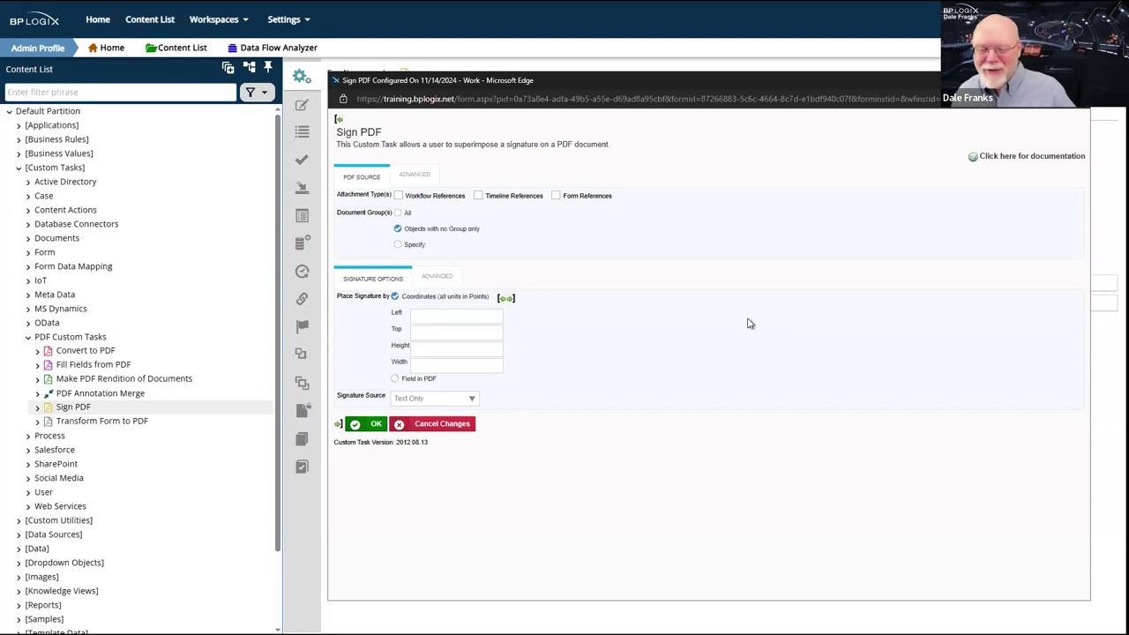
pyautogui.click(451, 314)
pyautogui.click(451, 332)
pyautogui.click(462, 348)
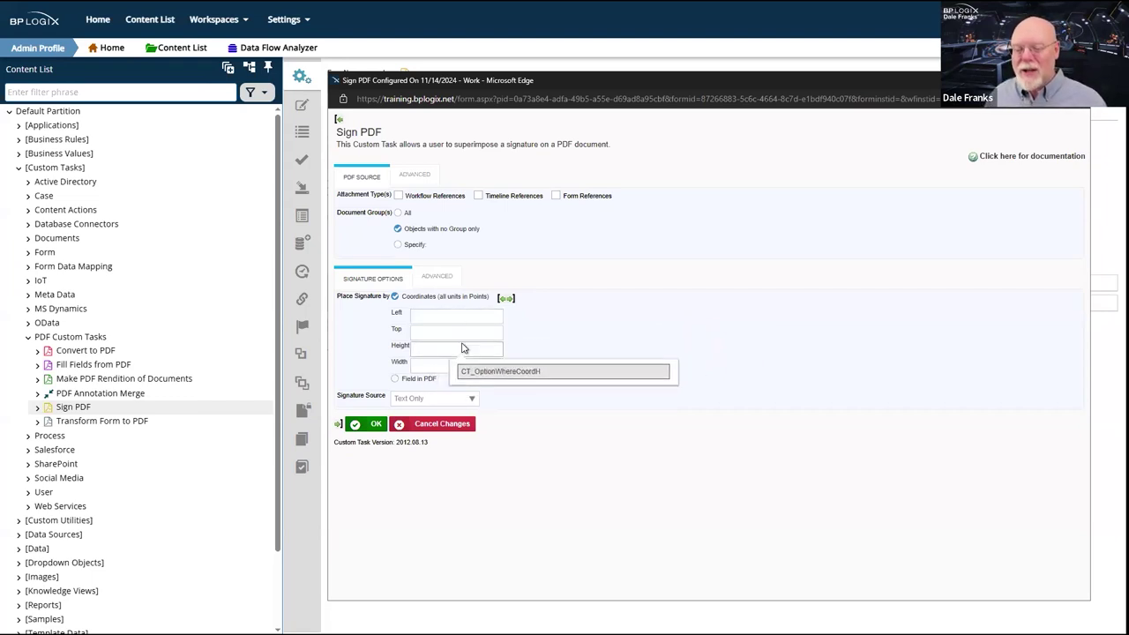
pyautogui.press('Escape')
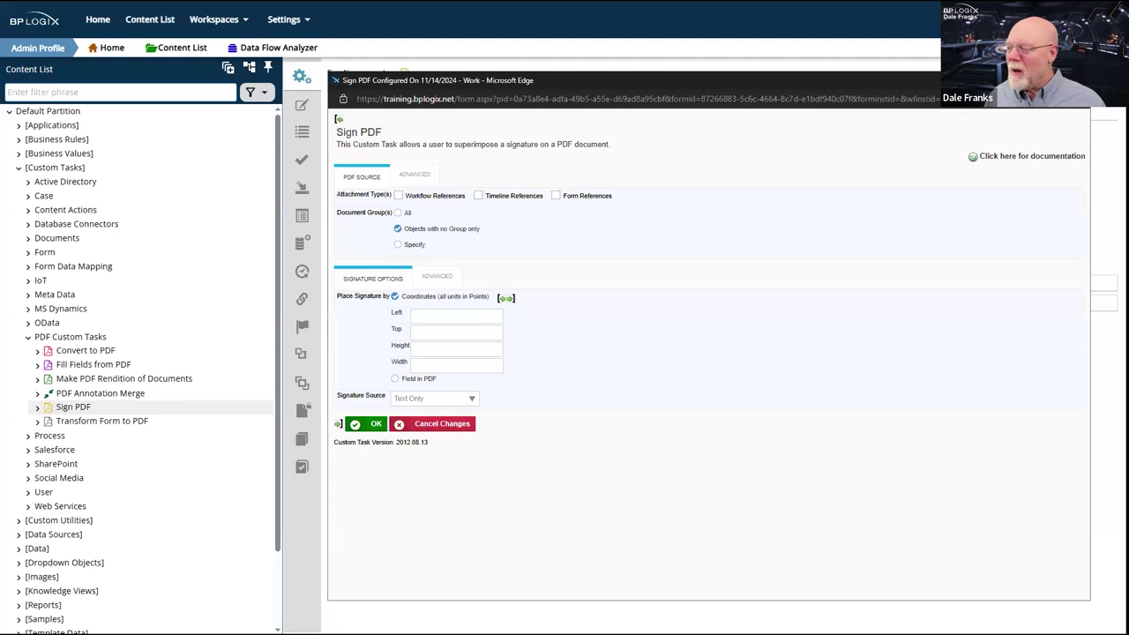
pyautogui.click(1078, 80)
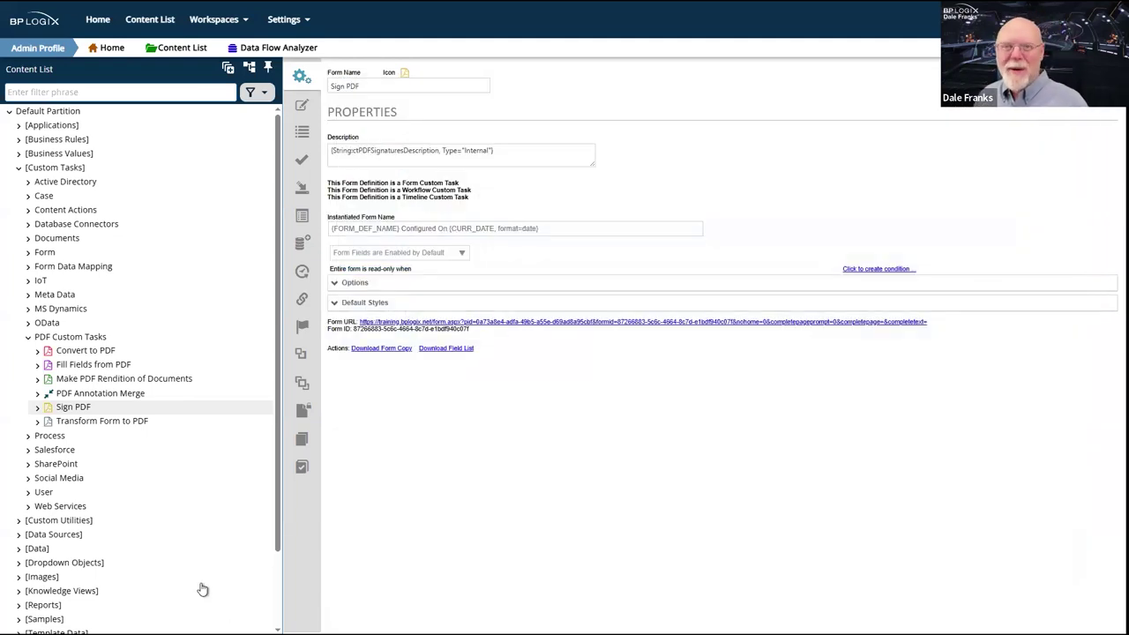
# - Run the Transform Form to PDF custom task to review its template, mapping and output settings, and close its configuration form
pyautogui.click(76, 424)
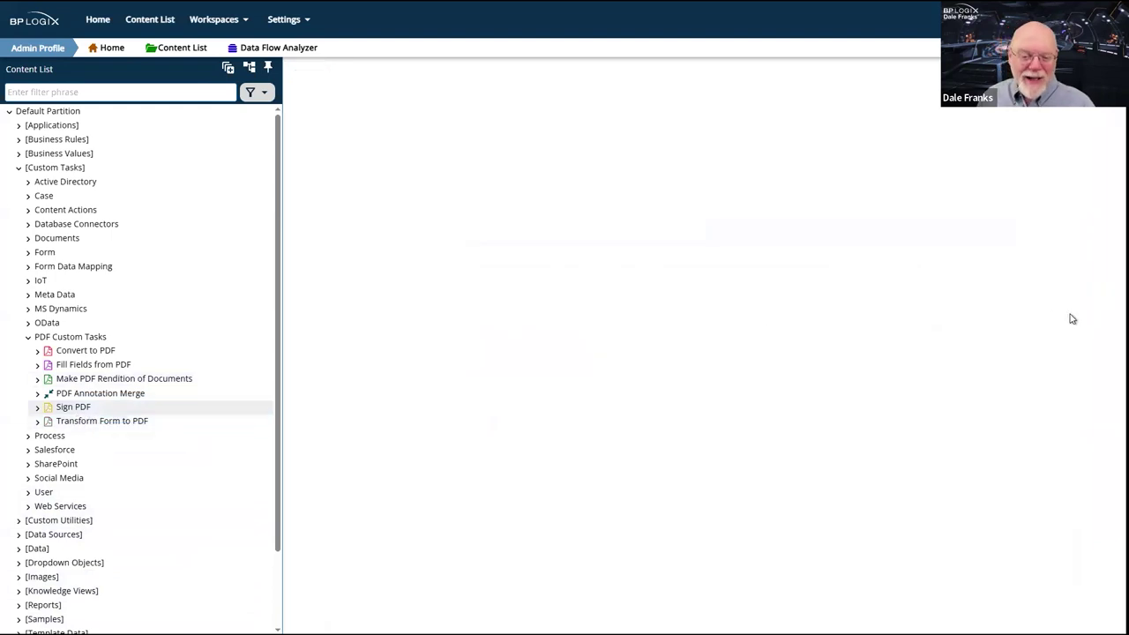
pyautogui.click(1094, 99)
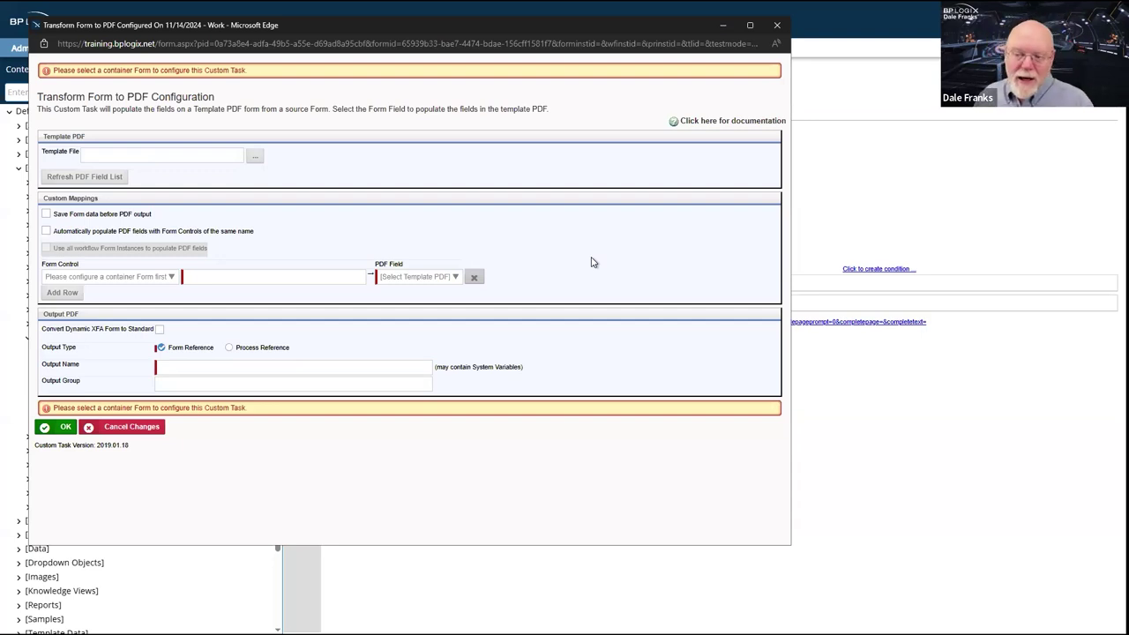
pyautogui.click(778, 27)
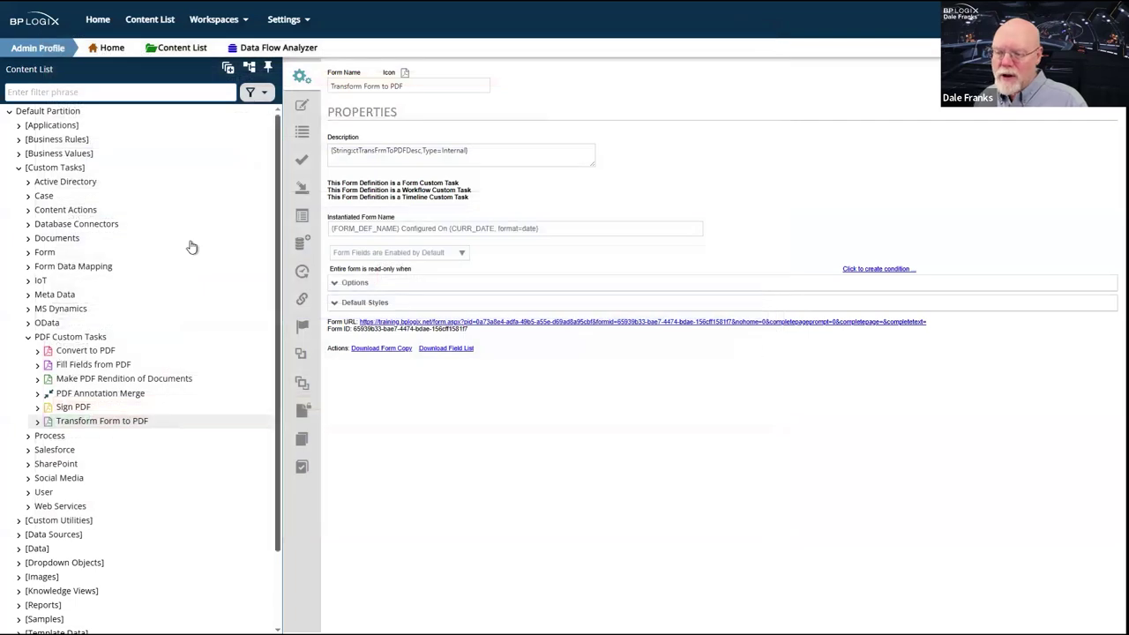
# - Replace the expanded PDF Custom Tasks folder with Process in the content list and run the Change Activity Due Date custom task
pyautogui.click(28, 339)
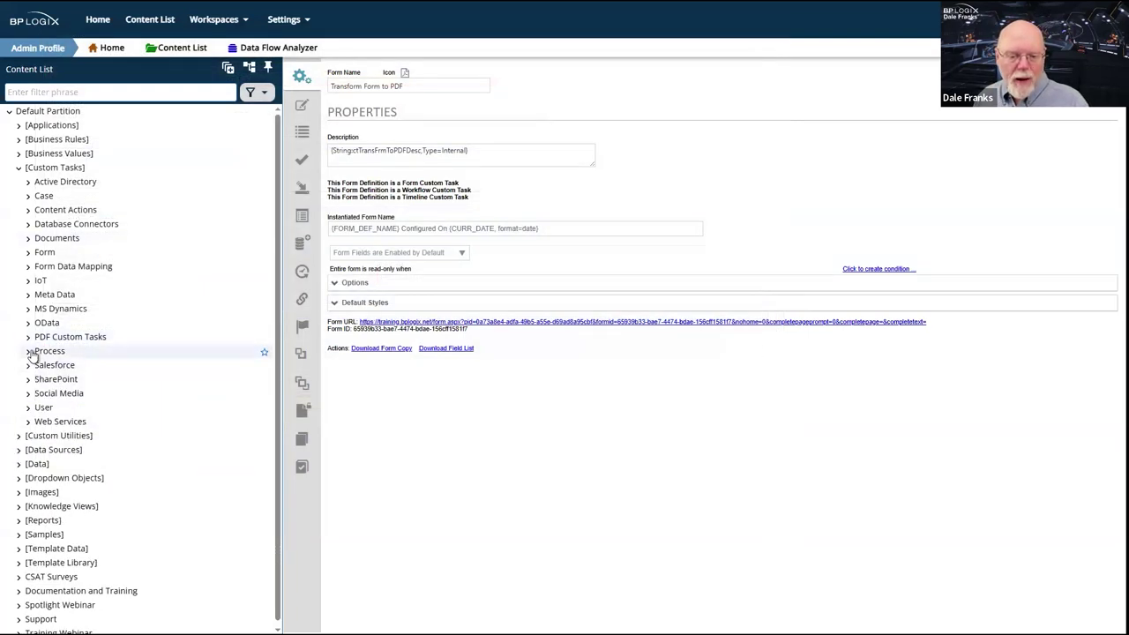
pyautogui.click(28, 351)
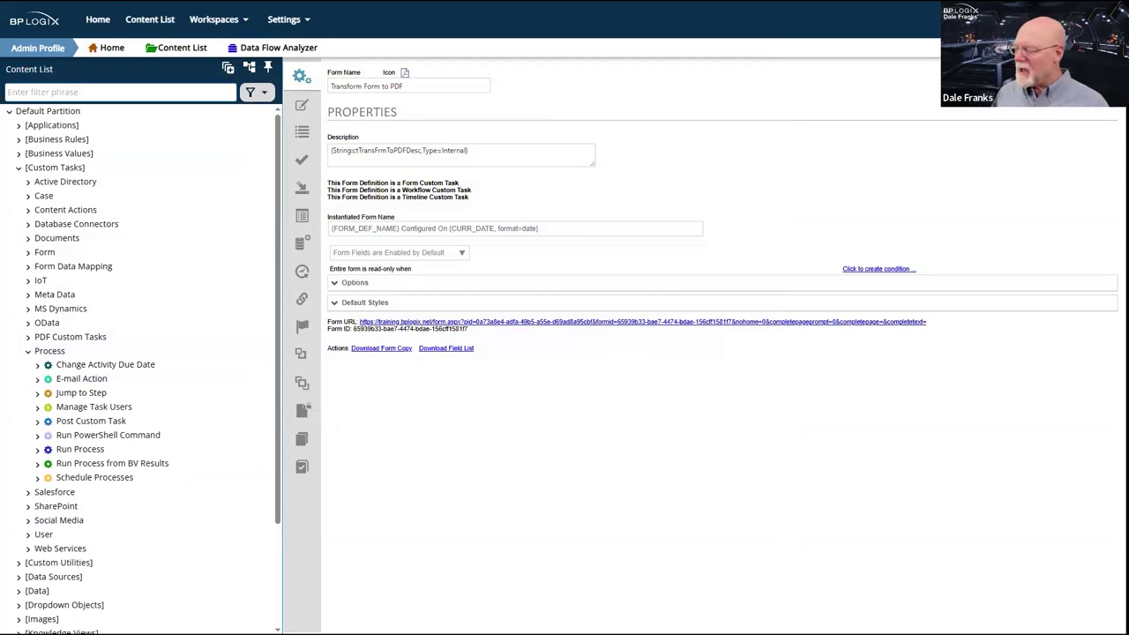
pyautogui.click(106, 364)
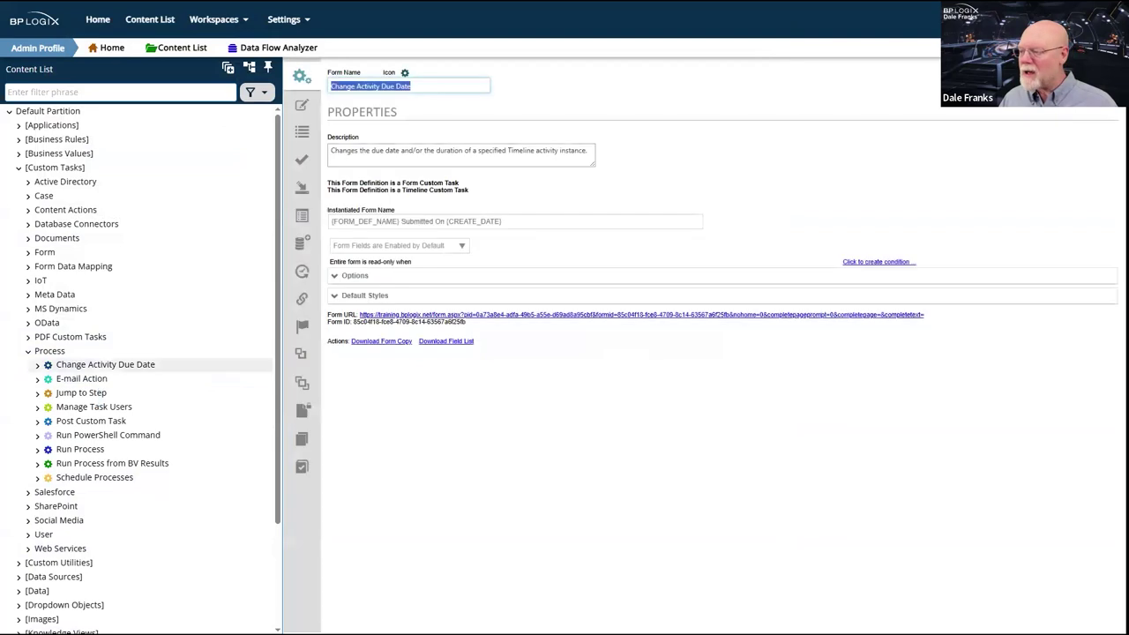
pyautogui.click(302, 271)
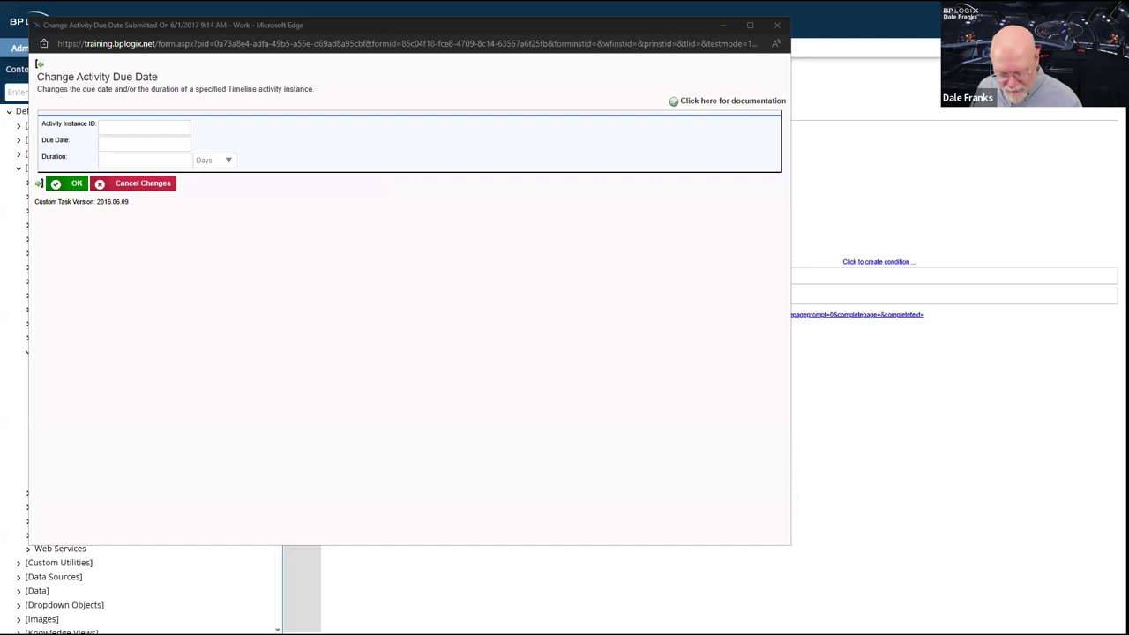
# - Paste the system variable {ACTIVITY_RUNNING_NAME, format=id} into Activity Instance ID and strip its surrounding quotation marks
pyautogui.click(131, 127)
pyautogui.click(525, 326)
pyautogui.hotkey('ctrl', 'v')
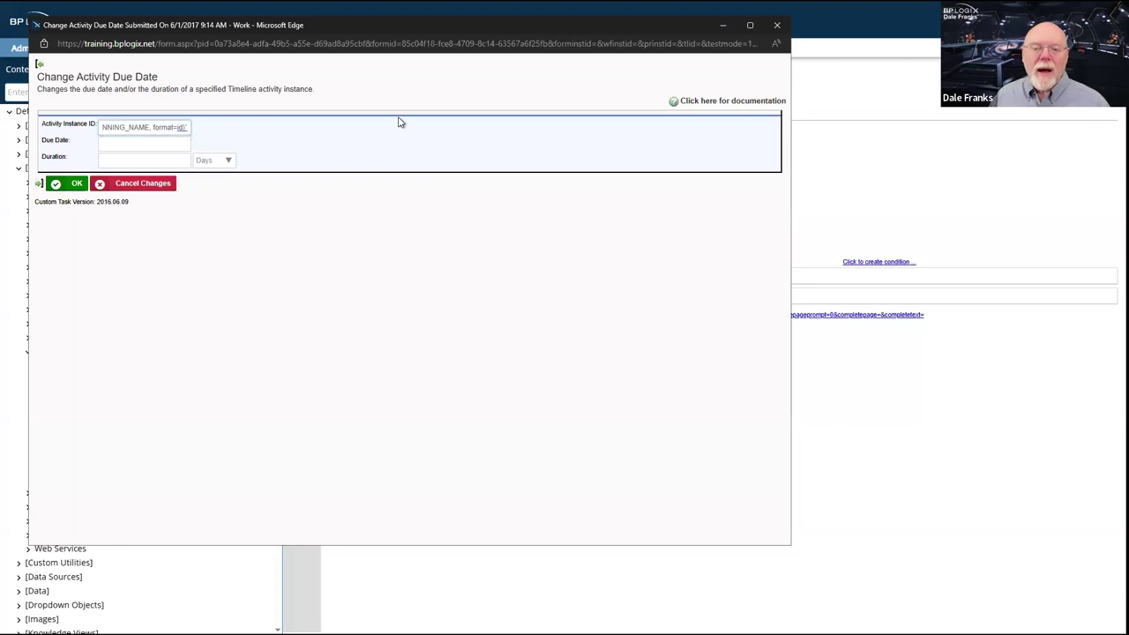
pyautogui.press('BackSpace')
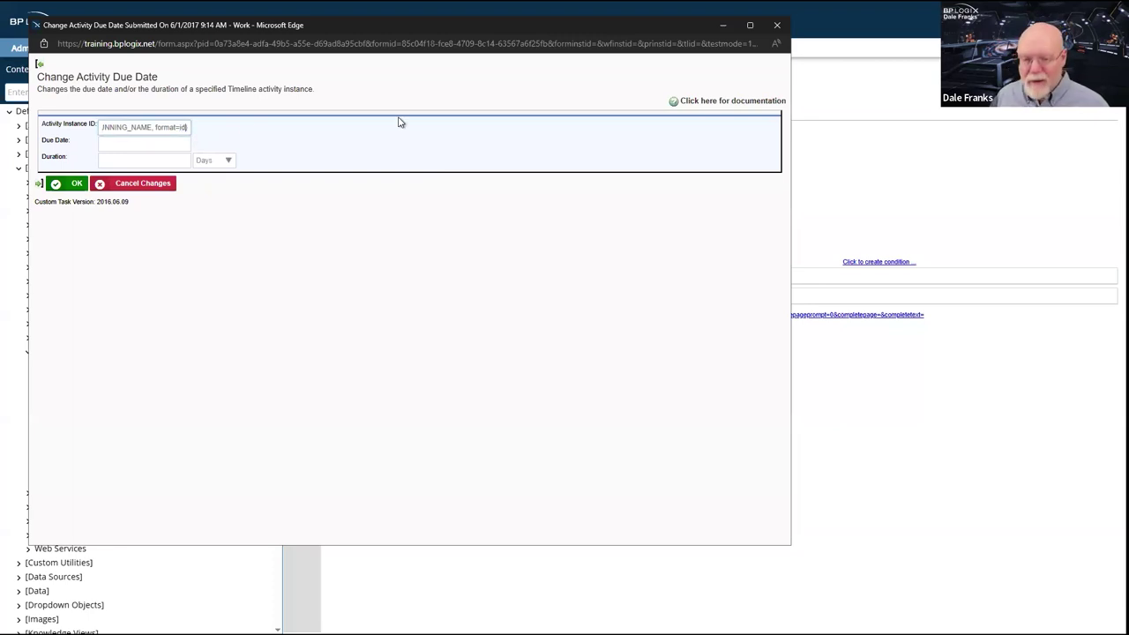
pyautogui.press('Home')
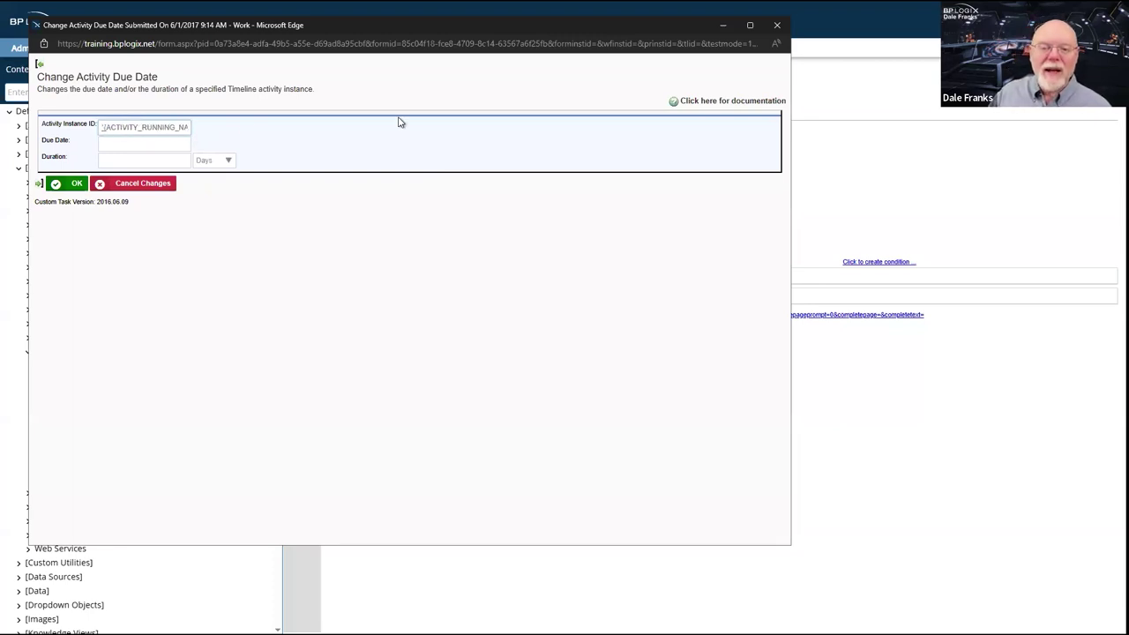
pyautogui.press('Delete')
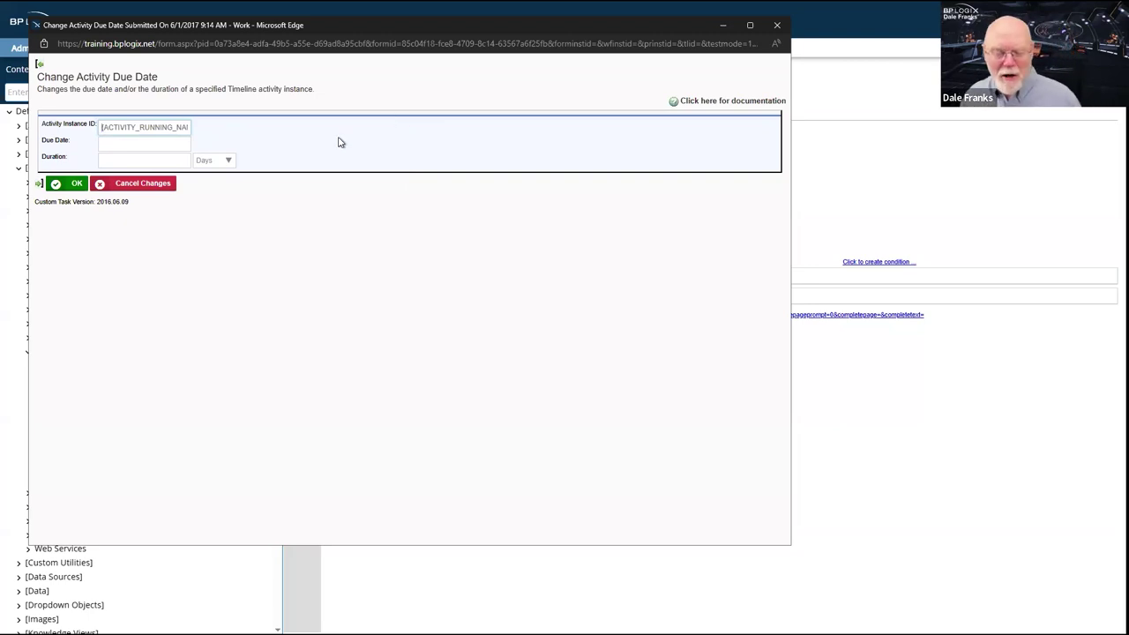
# - Highlight the format=id portion of the variable in Activity Instance ID to review how it returns the running activity's ID
pyautogui.click(114, 141)
pyautogui.click(127, 127)
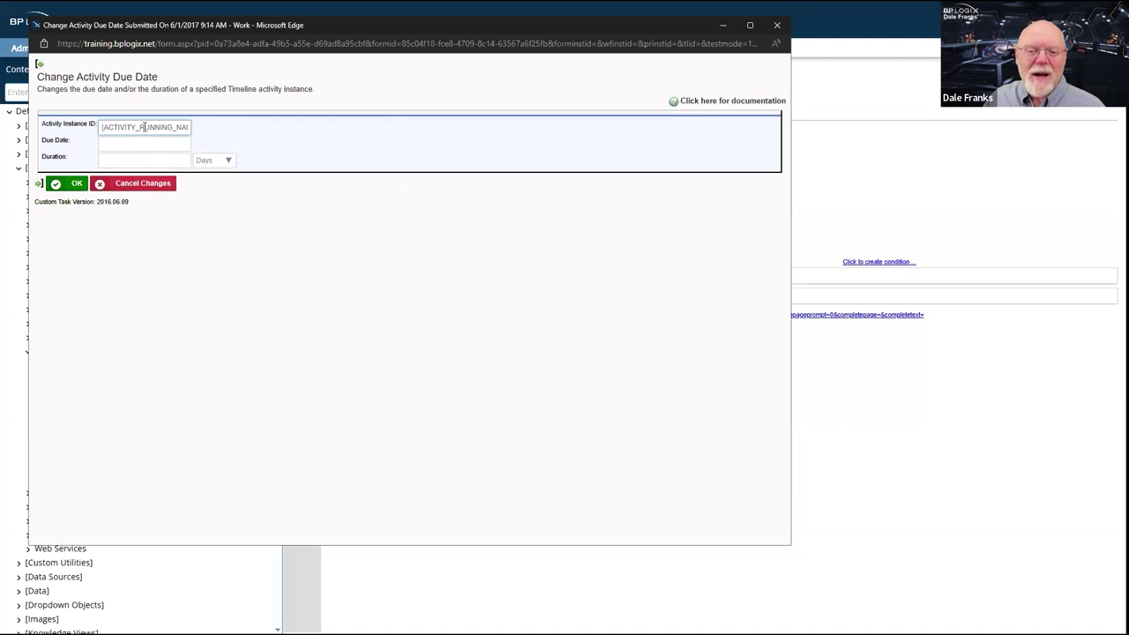
pyautogui.click(145, 127)
pyautogui.moveTo(166, 127); pyautogui.dragTo(202, 123)
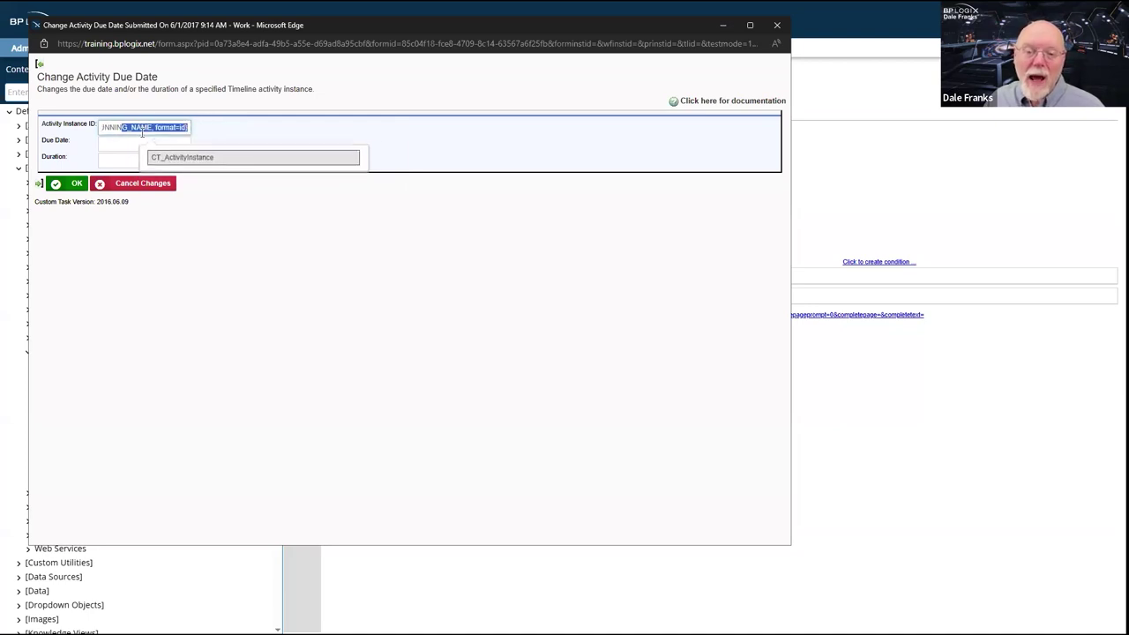
pyautogui.doubleClick(165, 127)
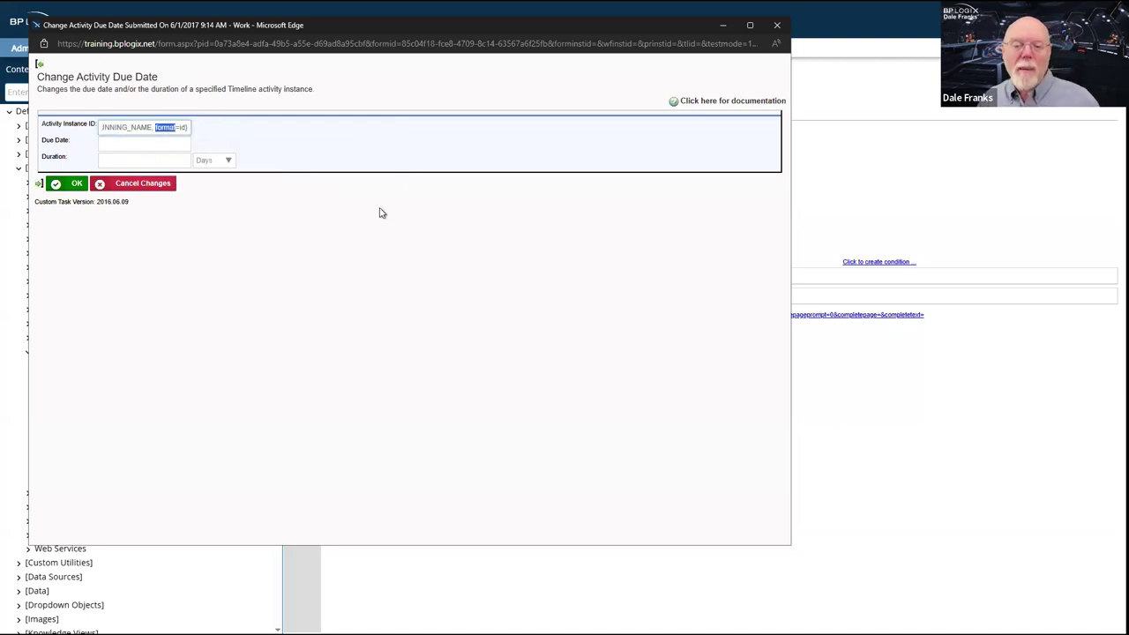
# - Review the Due Date and Duration fields of the Change Activity Due Date task and close its configuration form
pyautogui.click(110, 142)
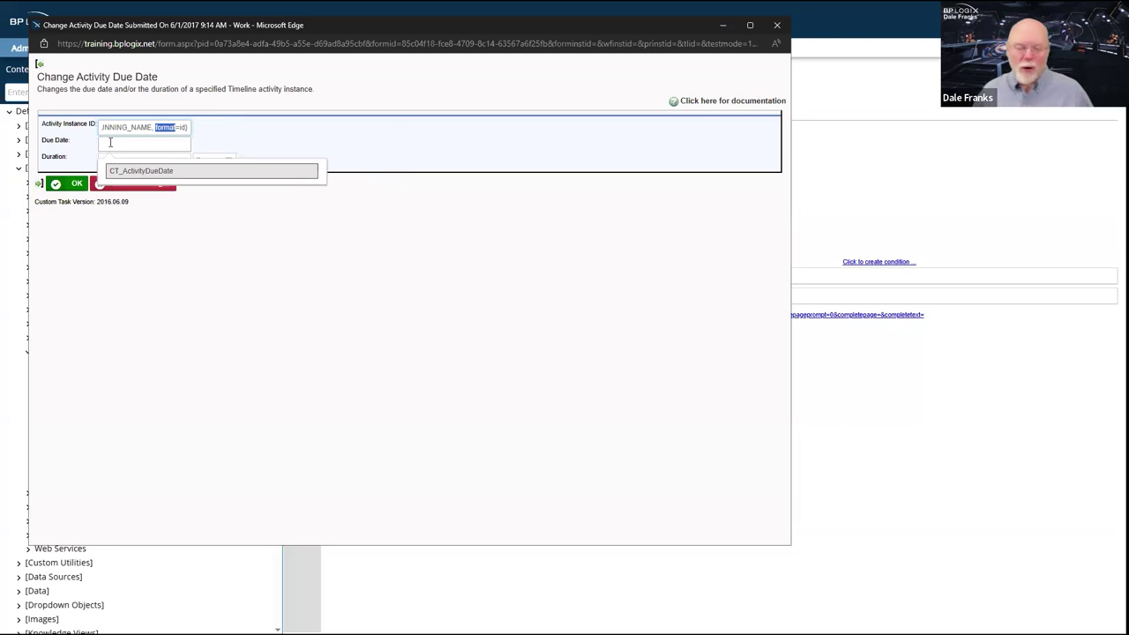
pyautogui.click(237, 151)
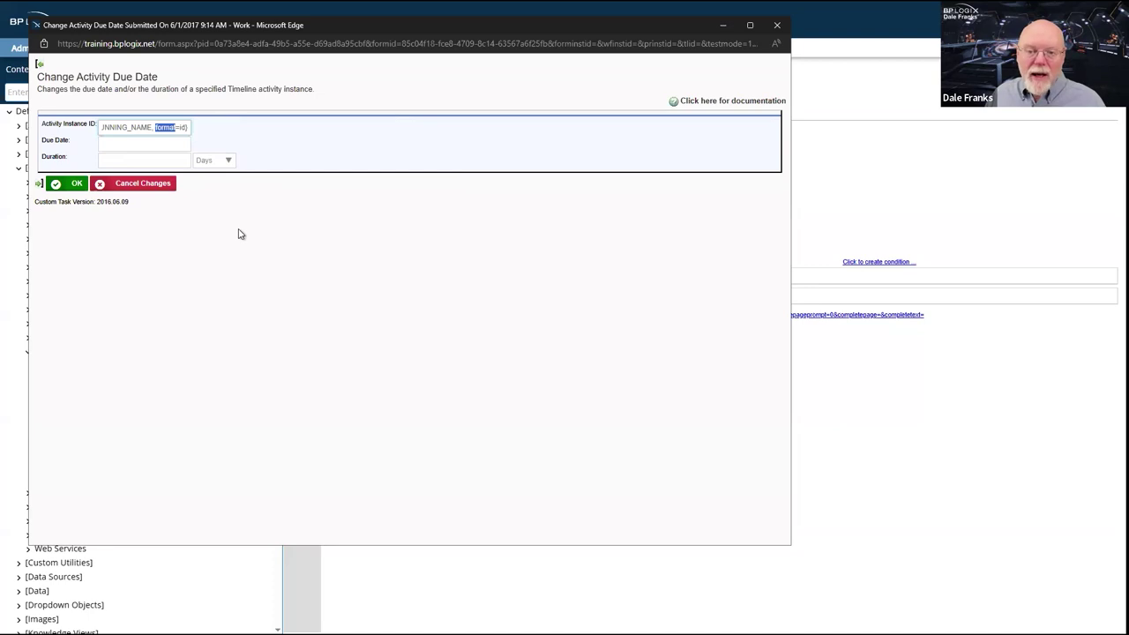
pyautogui.click(149, 148)
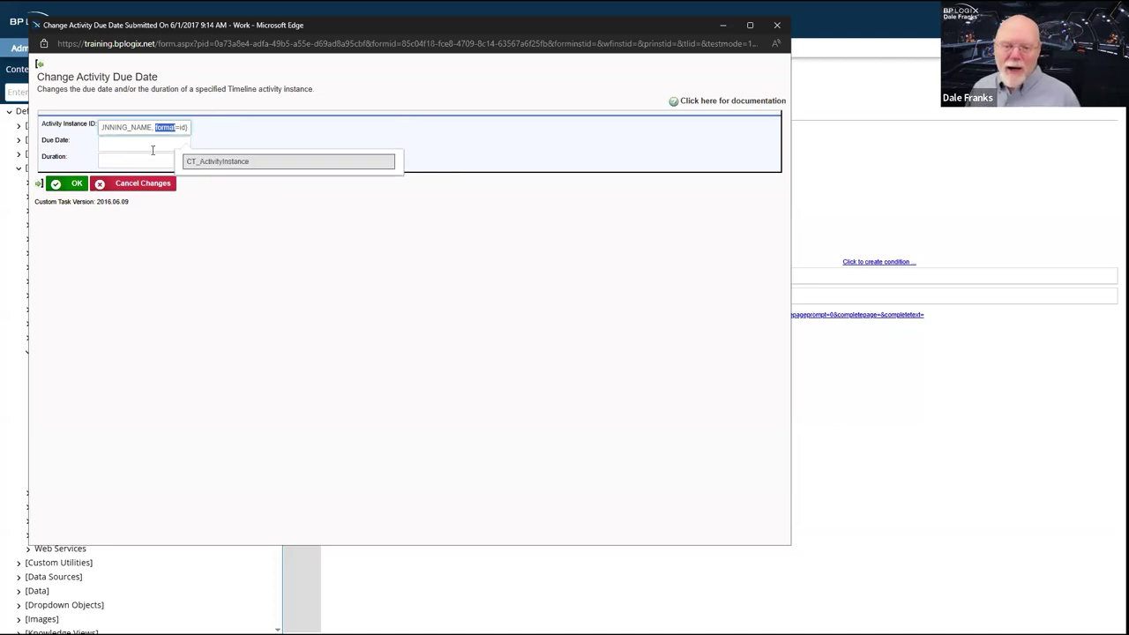
pyautogui.press('Escape')
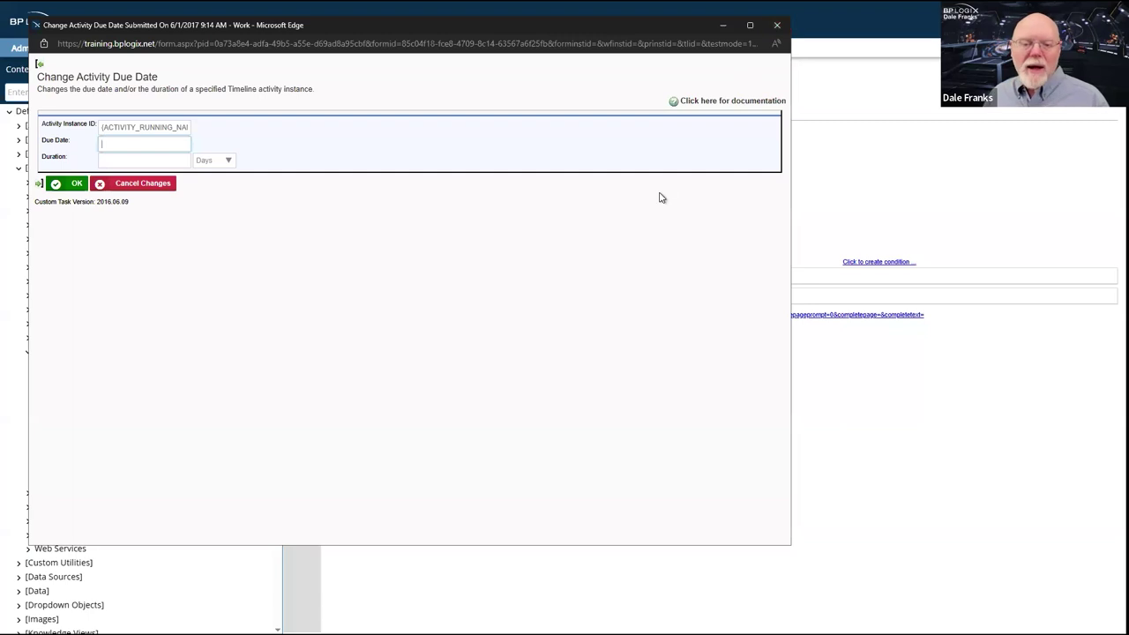
pyautogui.click(776, 26)
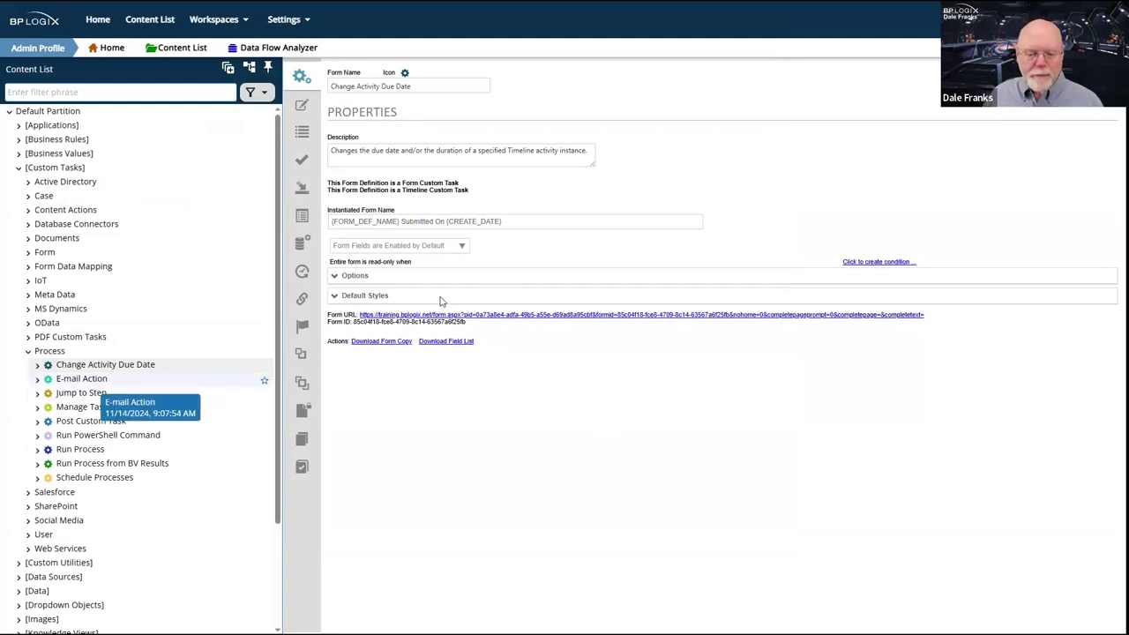
# - Run the E-mail Action custom task from the Process folder and move its configuration window clear of the content list
pyautogui.click(93, 381)
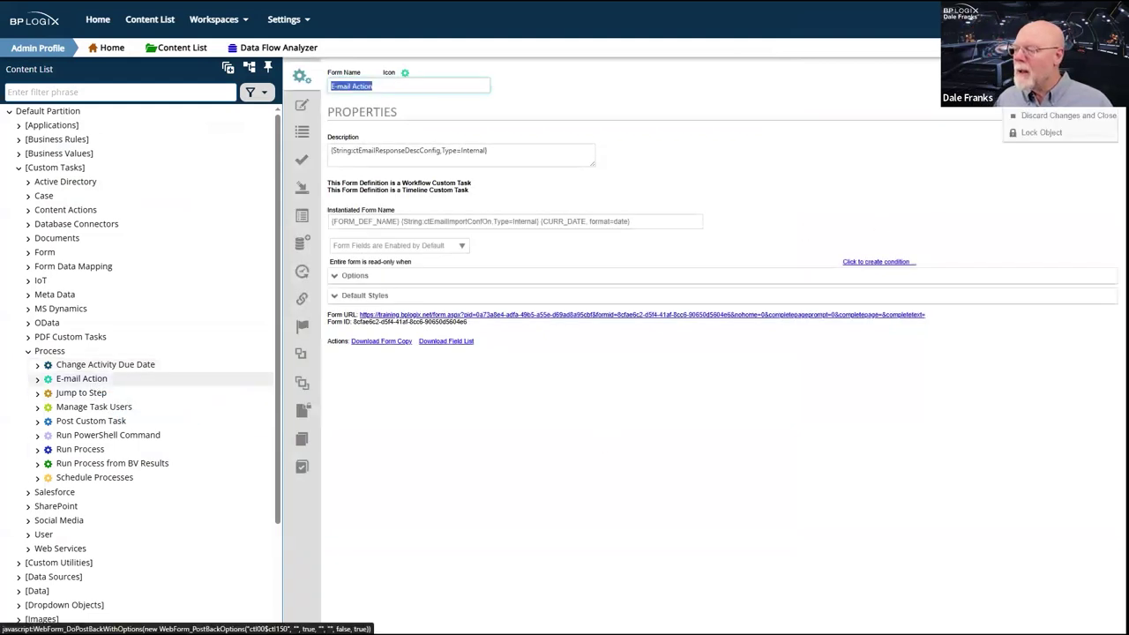
pyautogui.click(1079, 120)
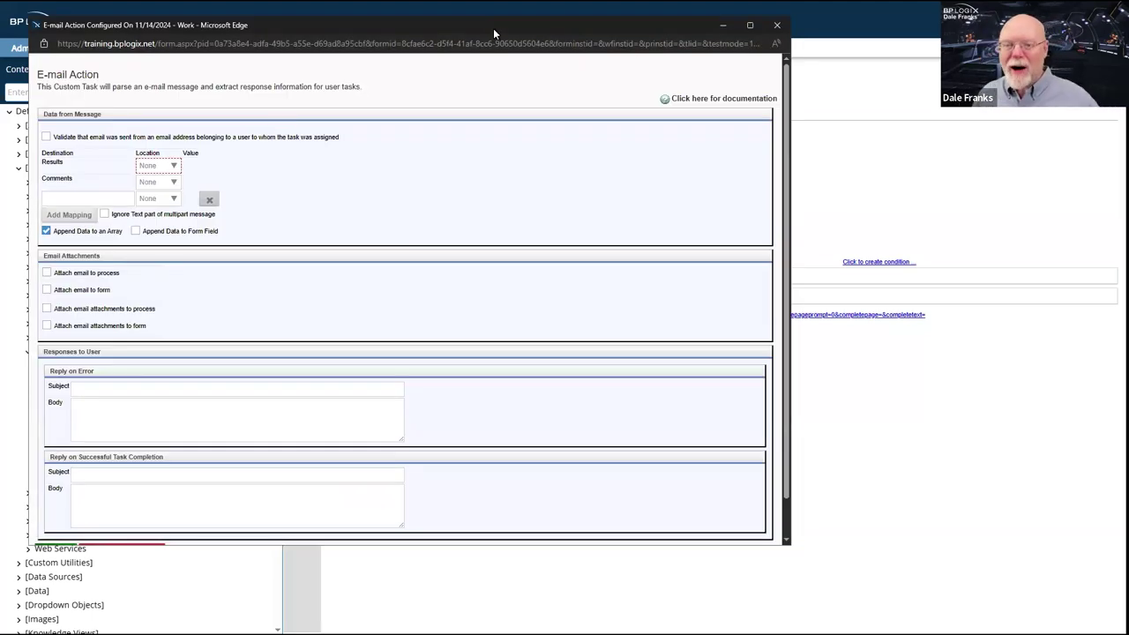
pyautogui.moveTo(493, 28); pyautogui.dragTo(783, 85)
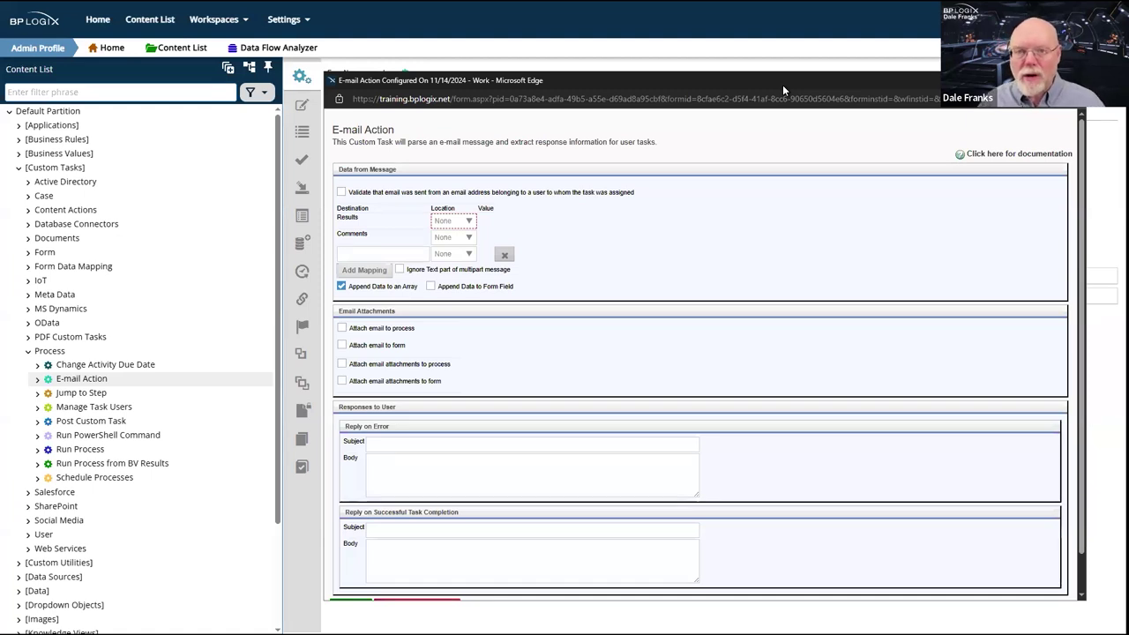
# - Examine the location options for Results and Comments and the custom destination mapping row in Data from Message
pyautogui.click(470, 221)
pyautogui.click(637, 318)
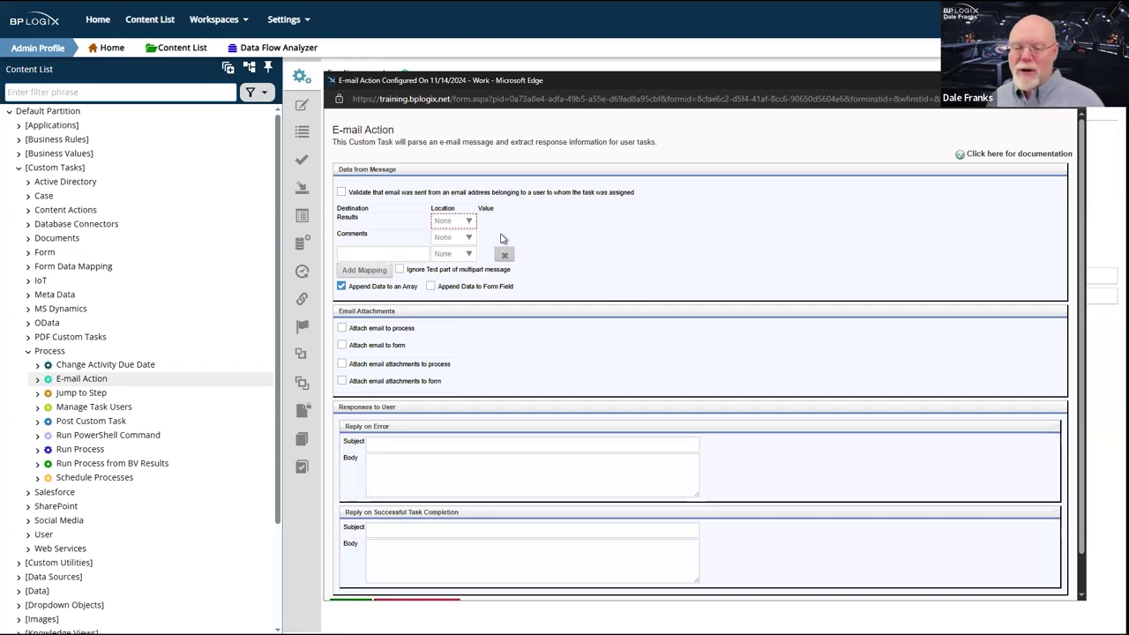
pyautogui.click(465, 225)
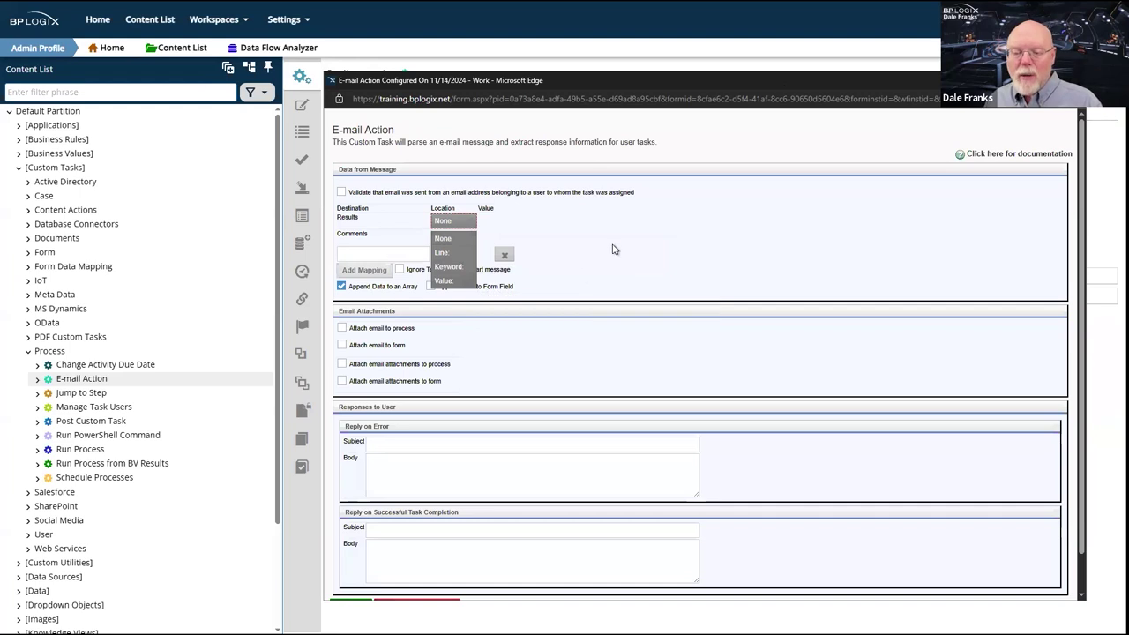
pyautogui.click(552, 240)
pyautogui.click(472, 240)
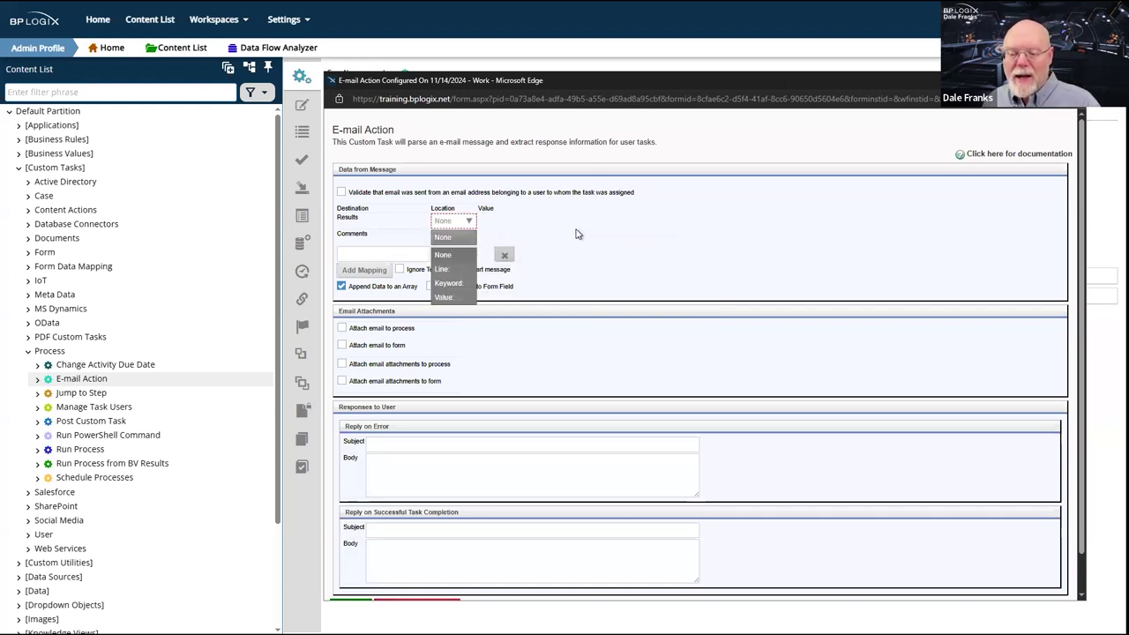
pyautogui.click(578, 234)
pyautogui.click(381, 255)
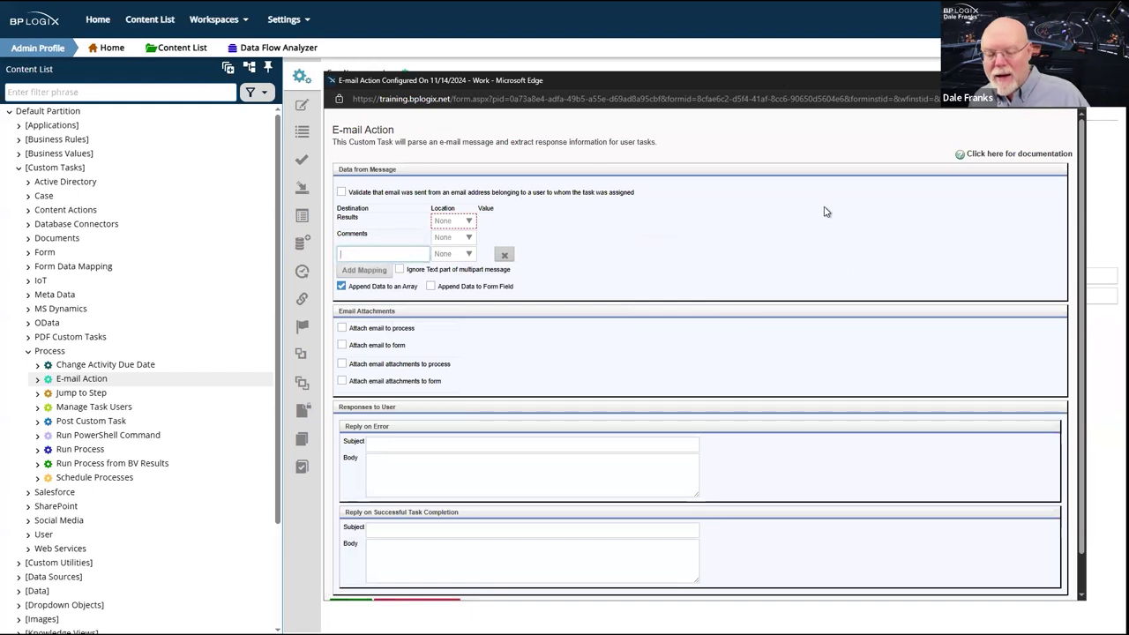
# - Review the subject and body fields for the error and successful completion replies, and close the E-mail Action form
pyautogui.scroll(-1, 404, 431)
pyautogui.click(406, 424)
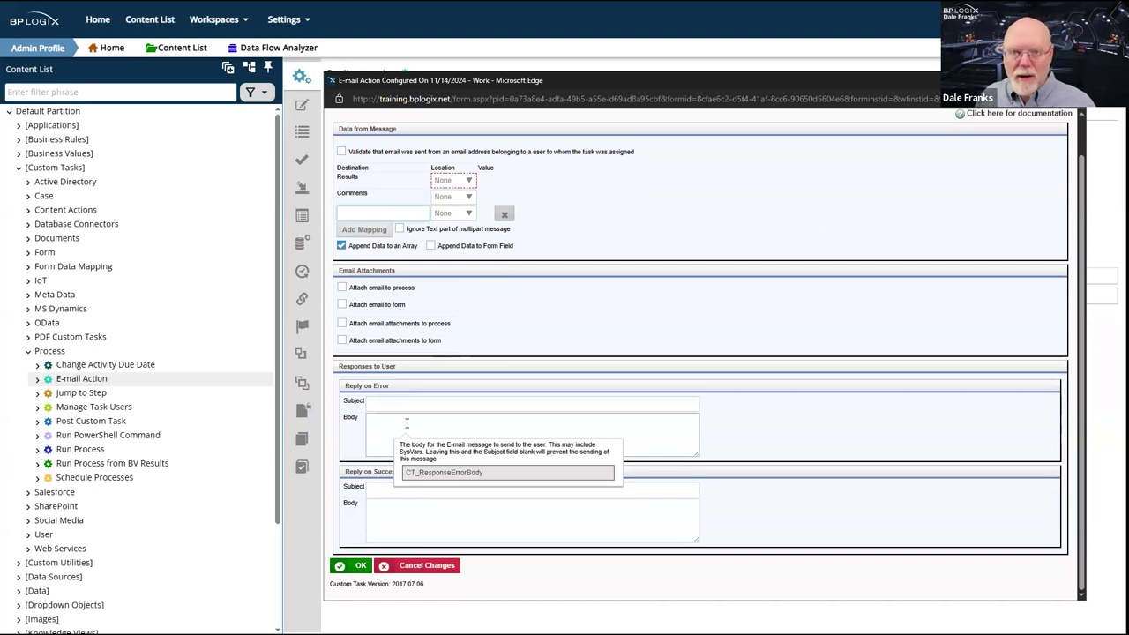
pyautogui.click(411, 406)
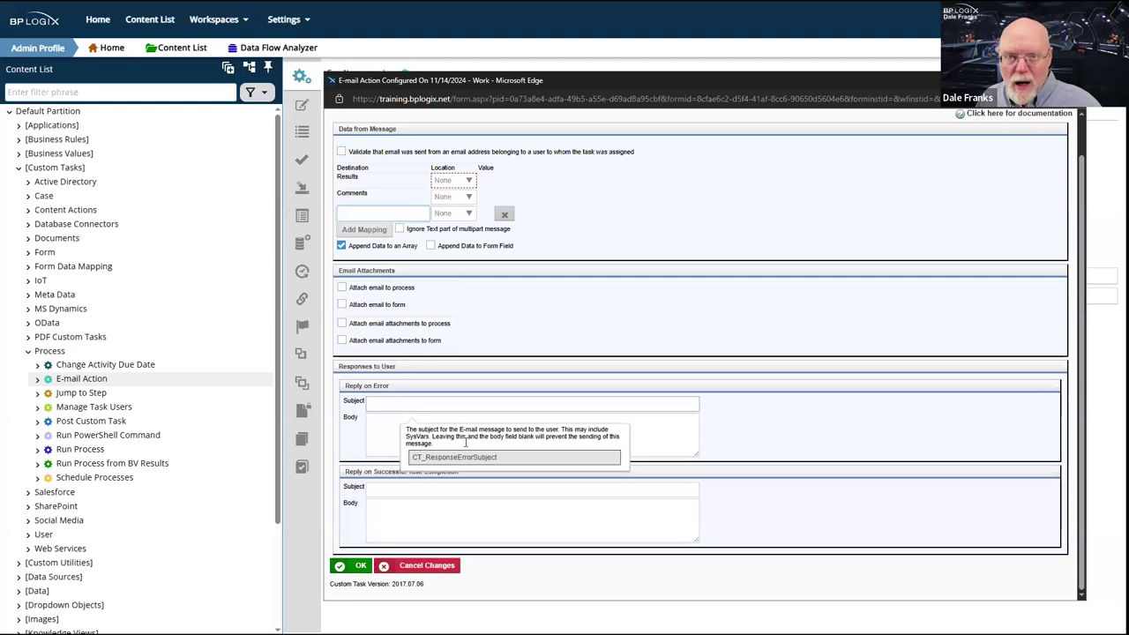
pyautogui.click(505, 475)
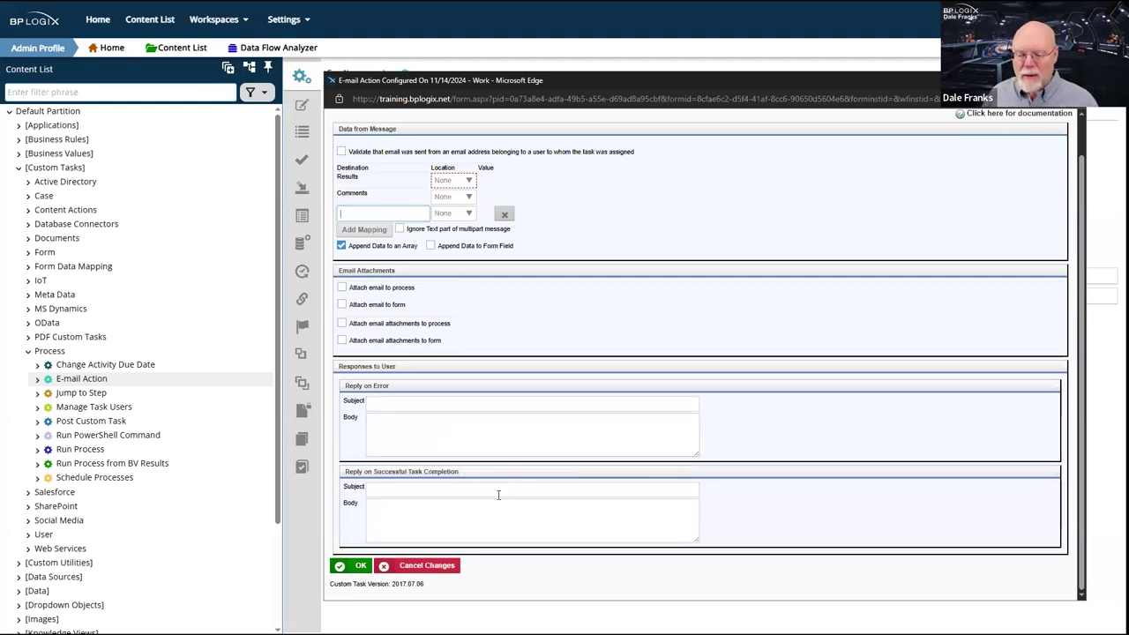
pyautogui.click(498, 492)
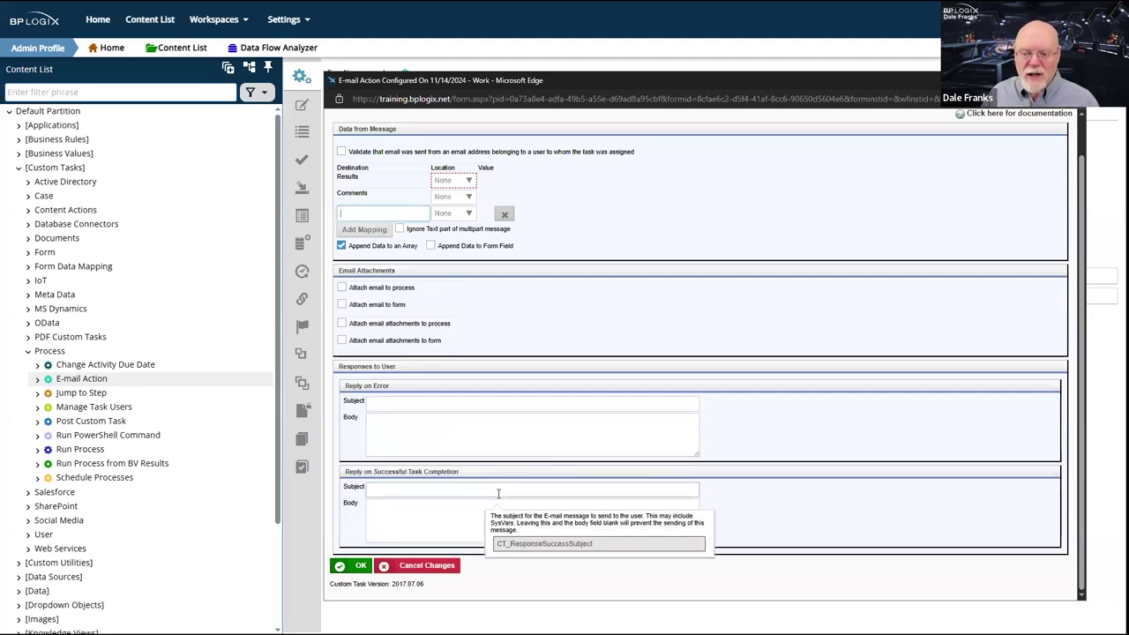
pyautogui.click(499, 492)
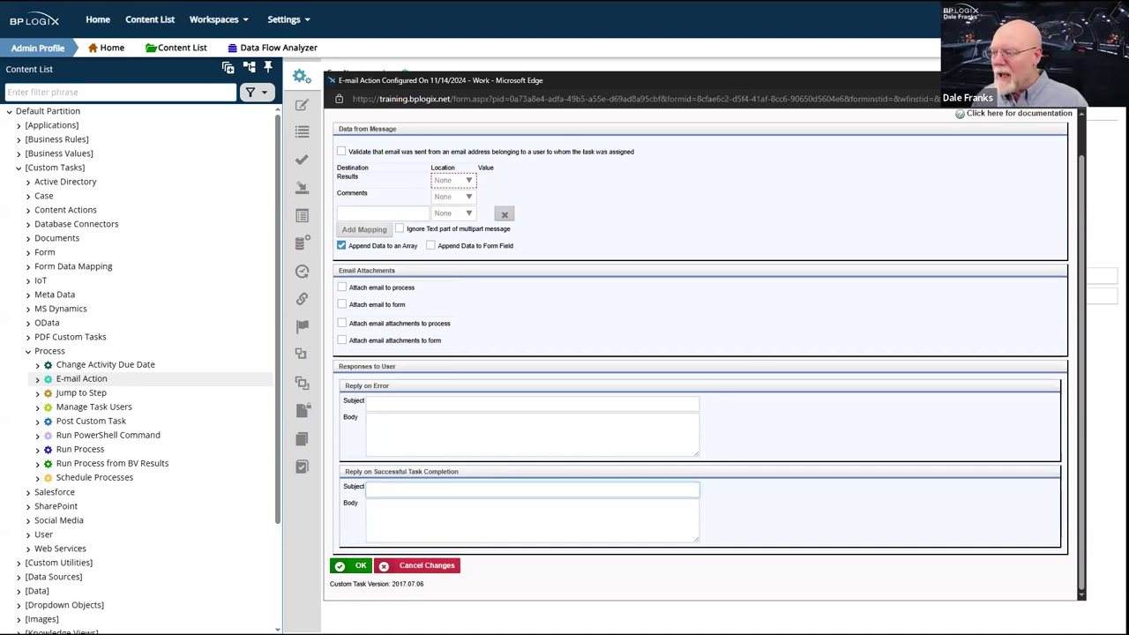
pyautogui.click(1072, 81)
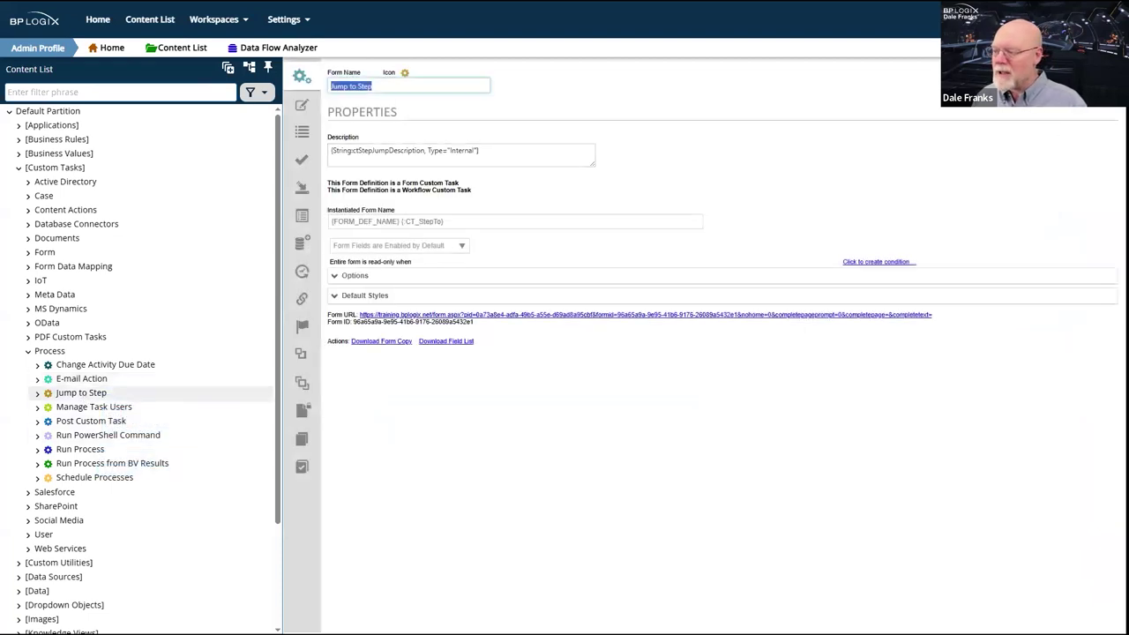
# - Review the Jump to Step custom task's step name setting and close its configuration form
pyautogui.click(618, 314)
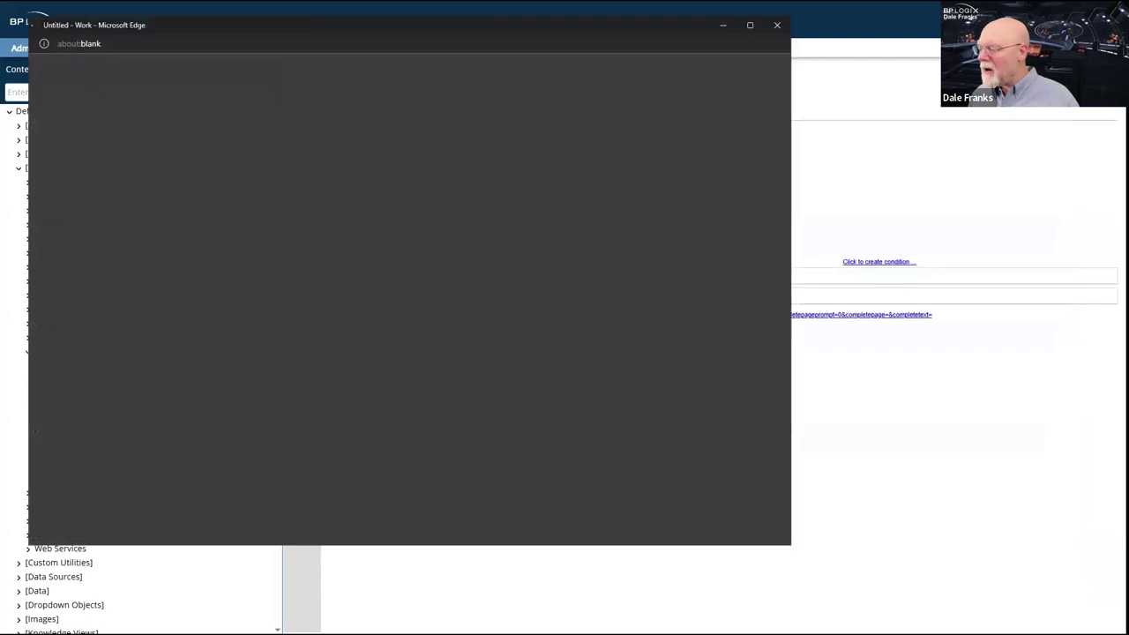
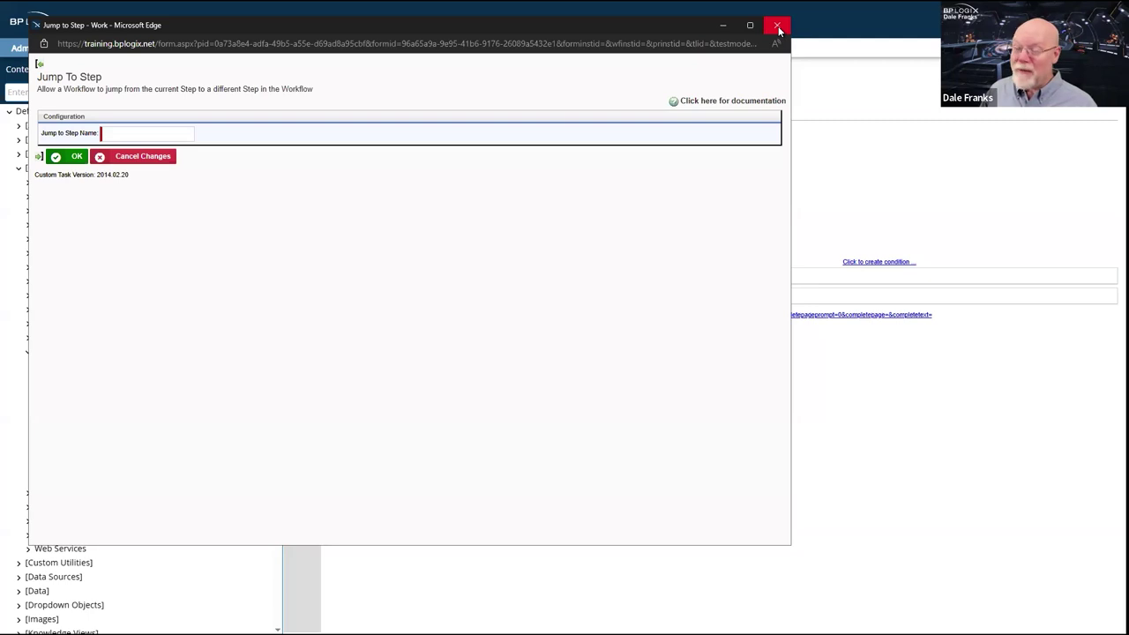
pyautogui.click(777, 25)
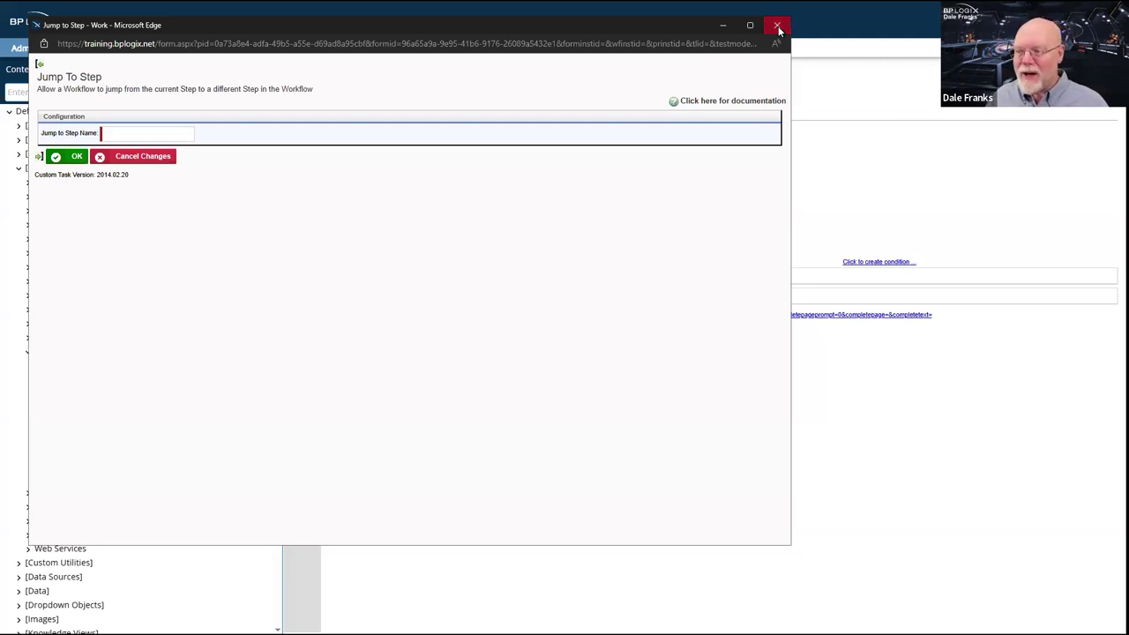
pyautogui.click(778, 27)
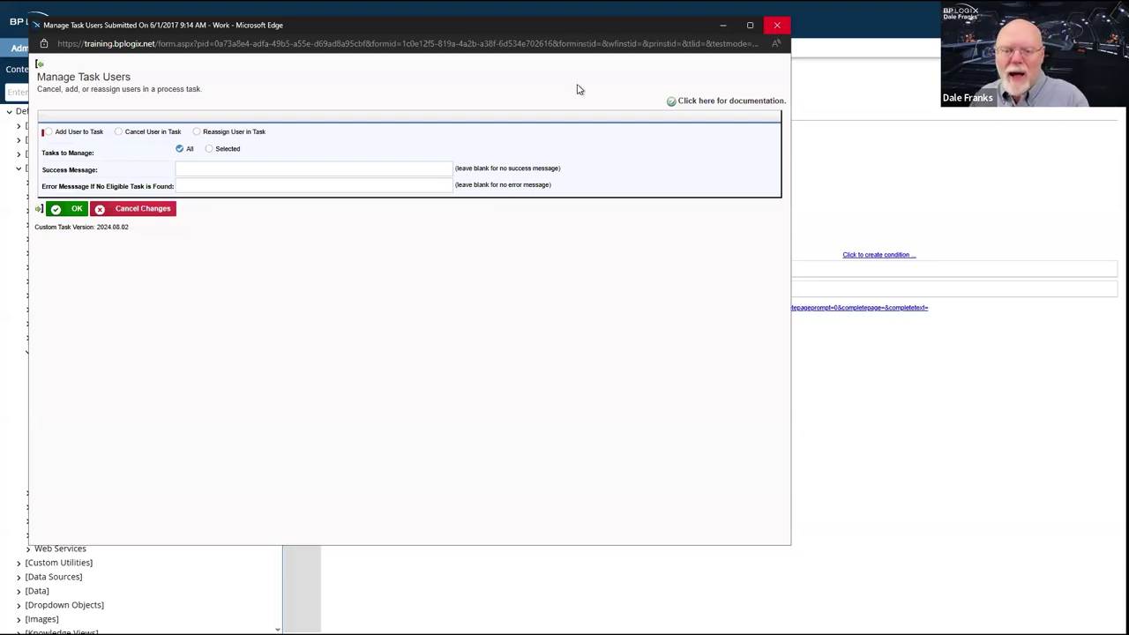
# - Switch Manage Task Users between its user actions, ending on Reassign User in Task, to review their settings, and close the form
pyautogui.click(118, 132)
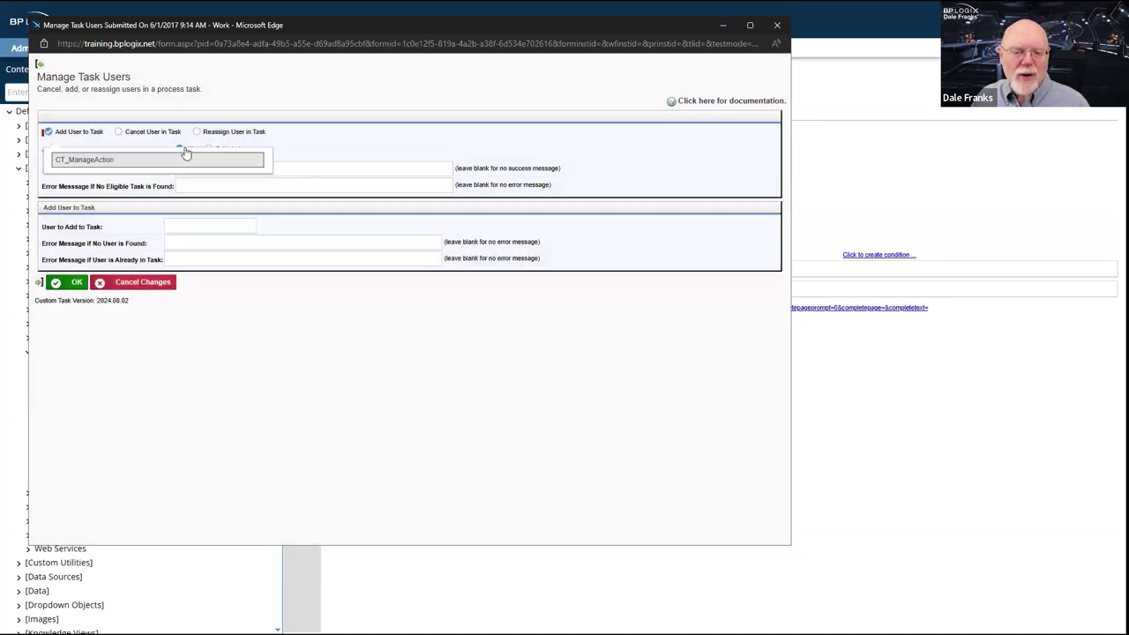
pyautogui.click(230, 131)
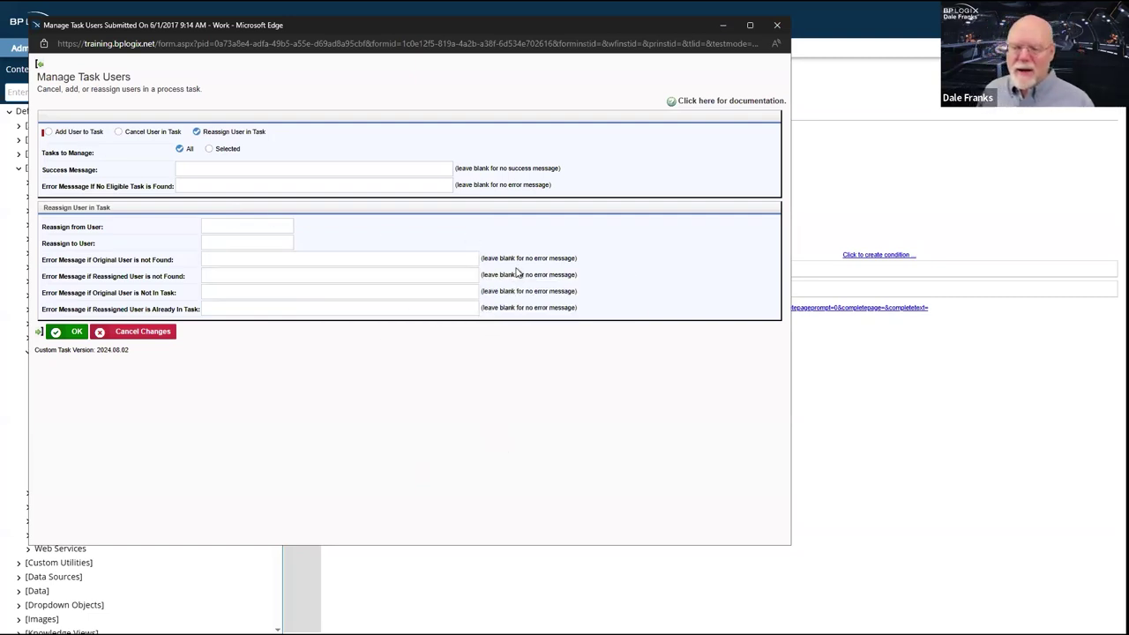
pyautogui.click(777, 25)
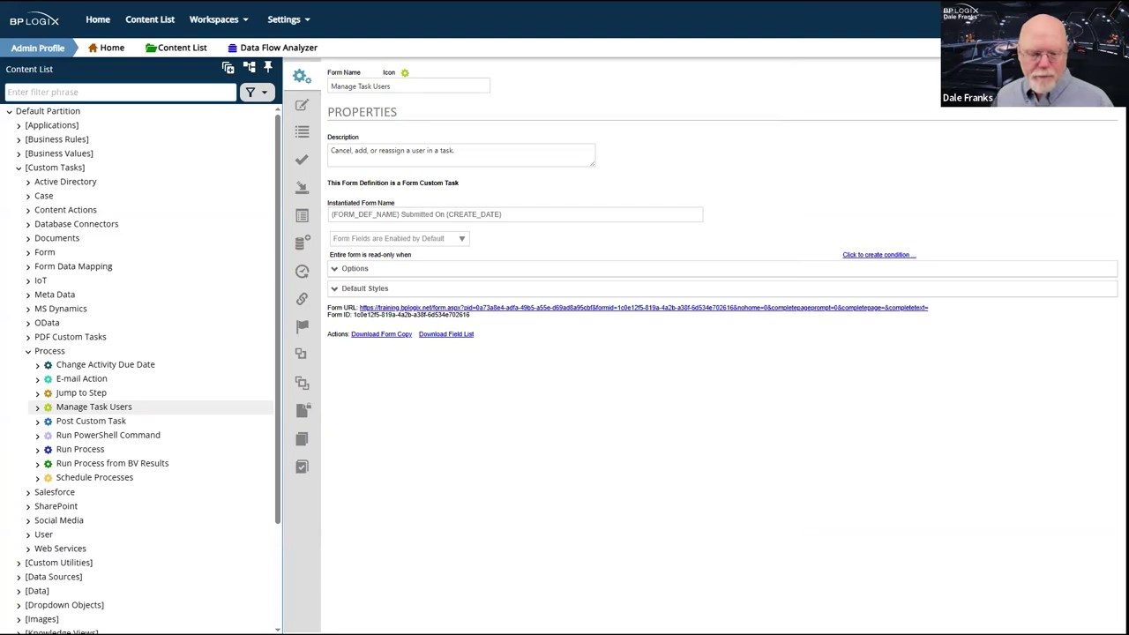
# - Run the Post Custom Task custom task and examine its Process Instance ID and Post String fields
pyautogui.click(88, 421)
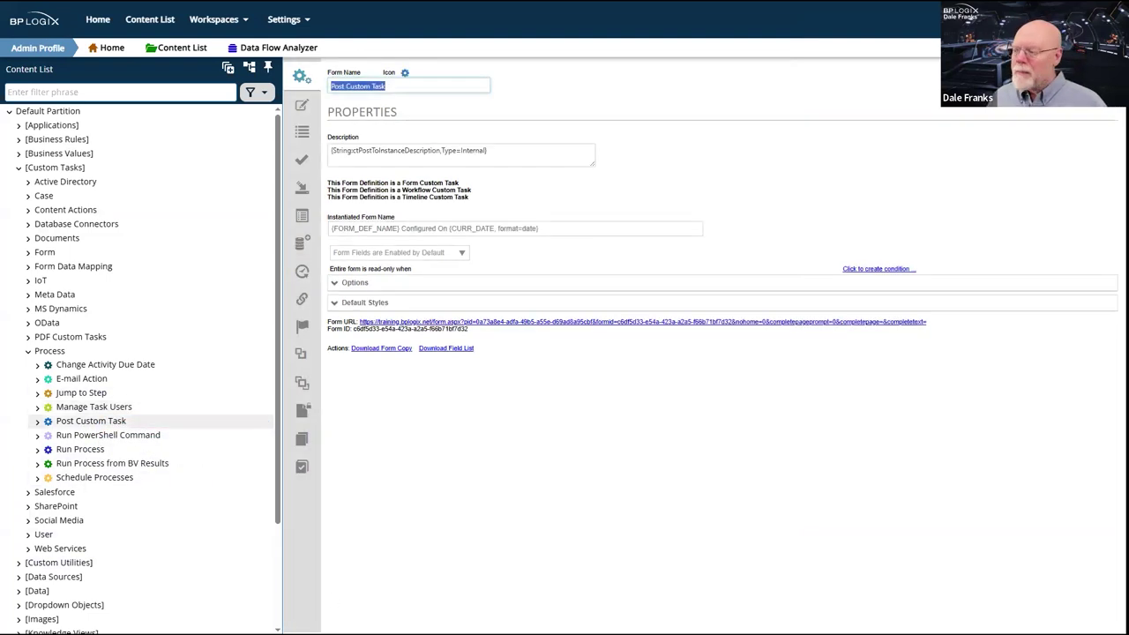
pyautogui.moveTo(1059, 98)
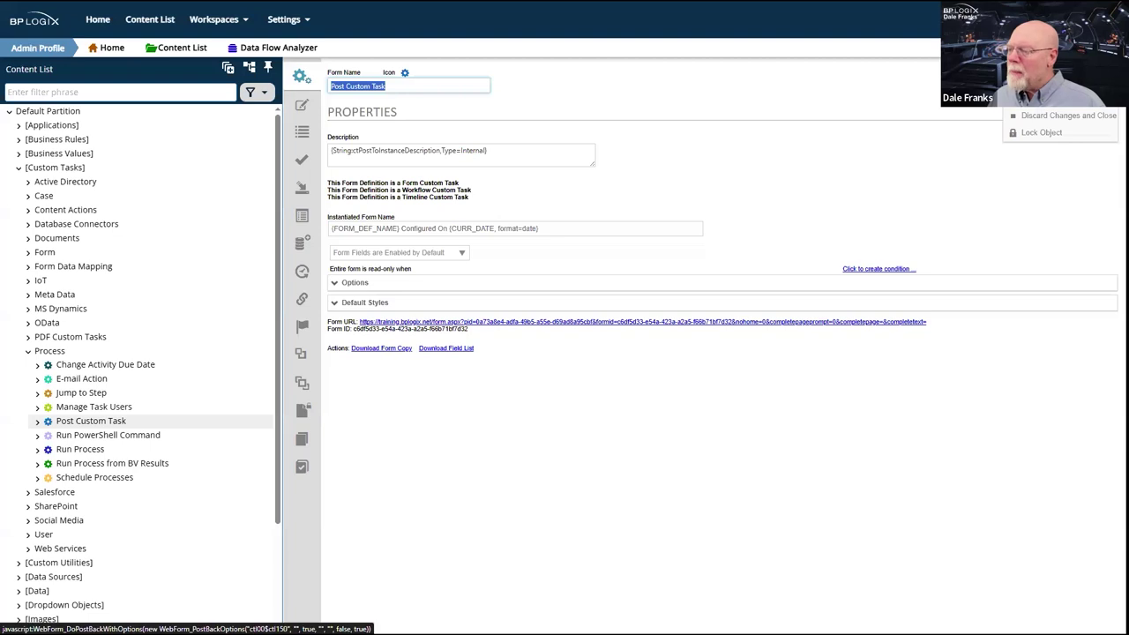
pyautogui.click(1059, 99)
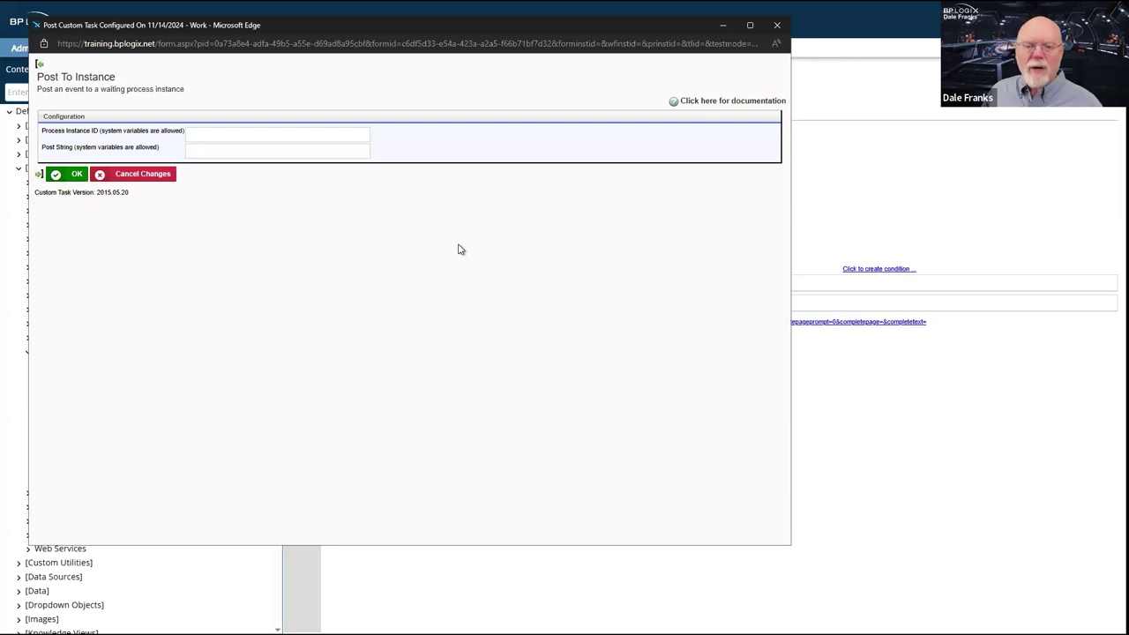
pyautogui.click(279, 150)
pyautogui.press('Escape')
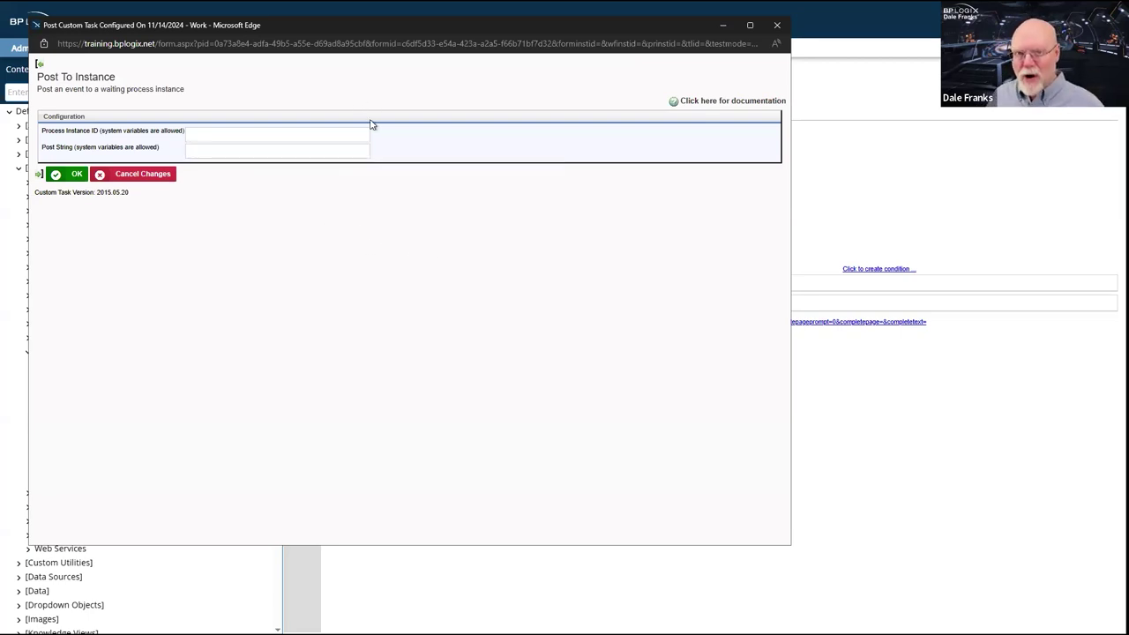
pyautogui.click(263, 149)
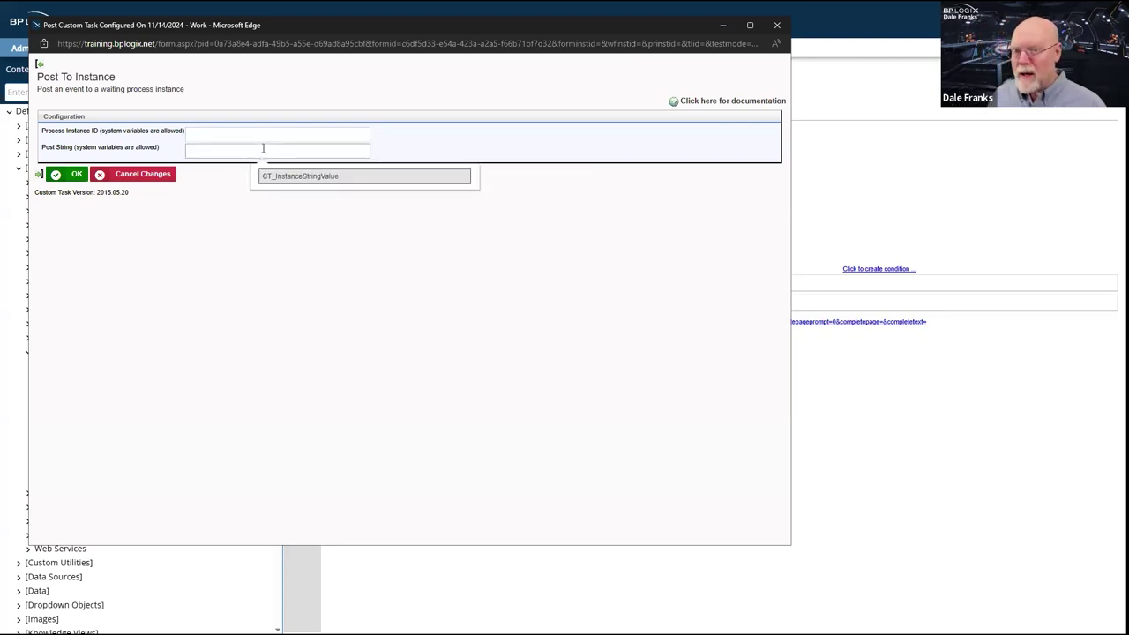
pyautogui.click(265, 151)
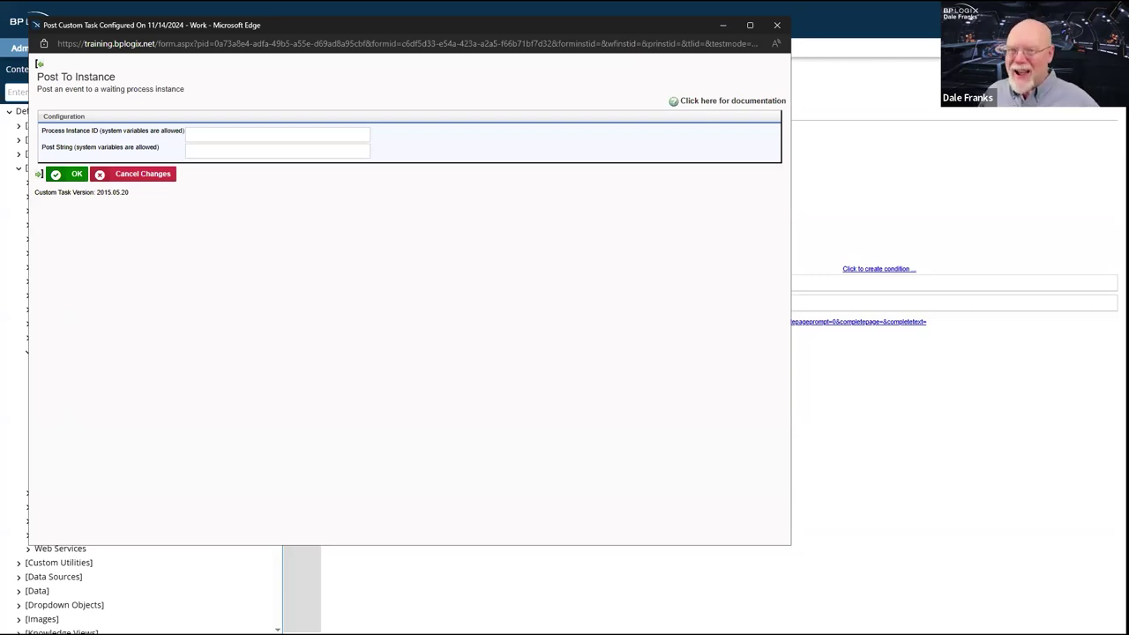
pyautogui.doubleClick(74, 148)
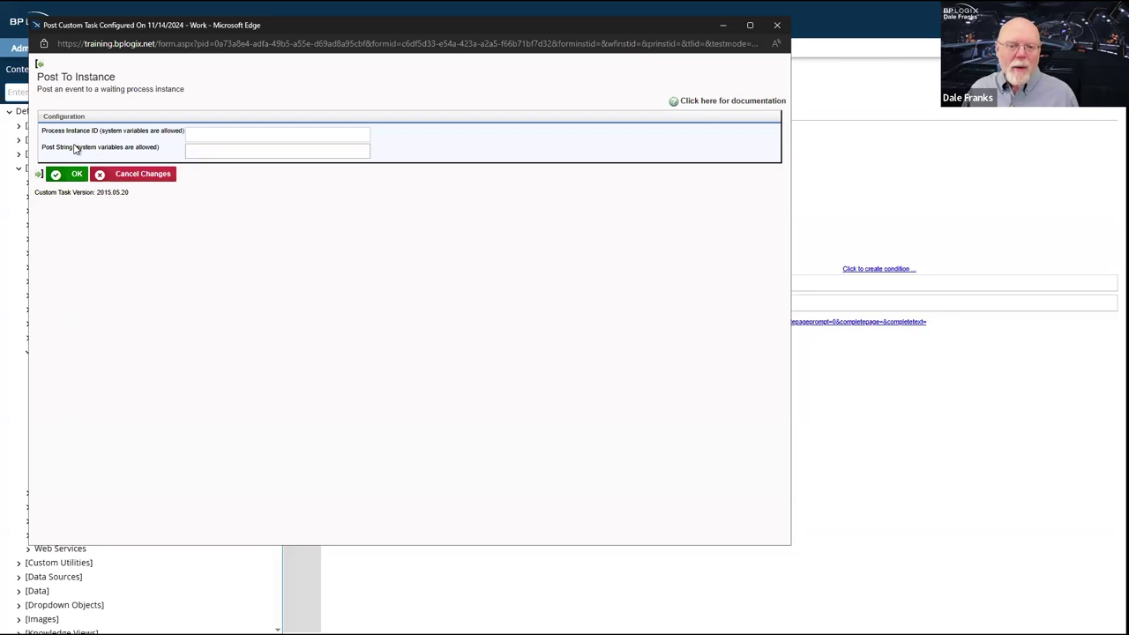
# - Review the Post String field of Post Custom Task and close its configuration form
pyautogui.moveTo(49, 152); pyautogui.dragTo(41, 148)
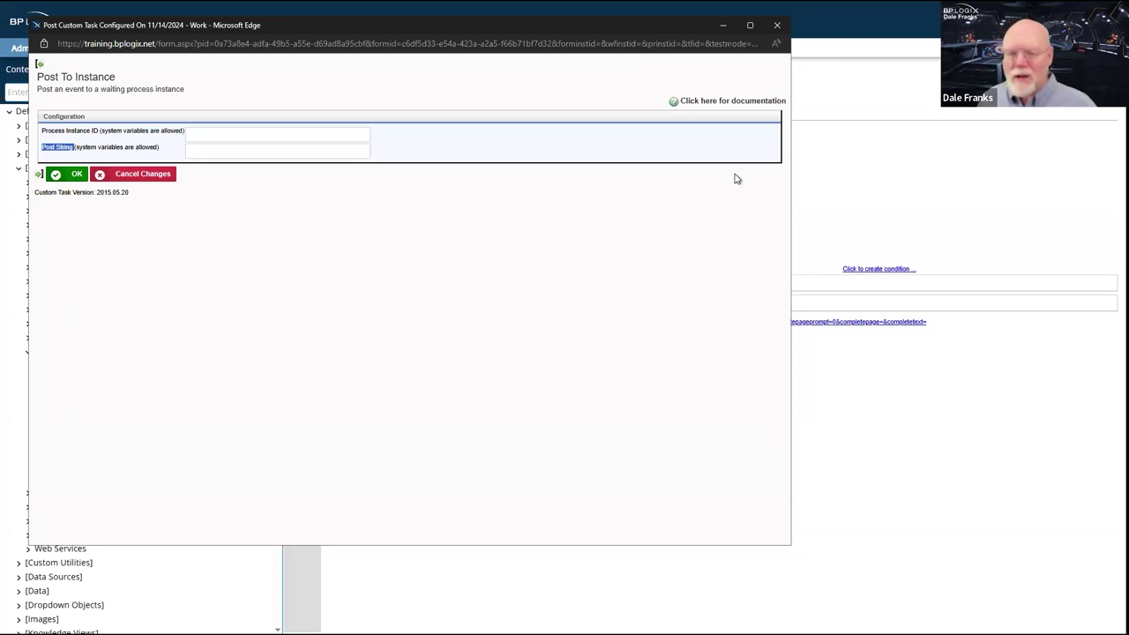
pyautogui.click(777, 28)
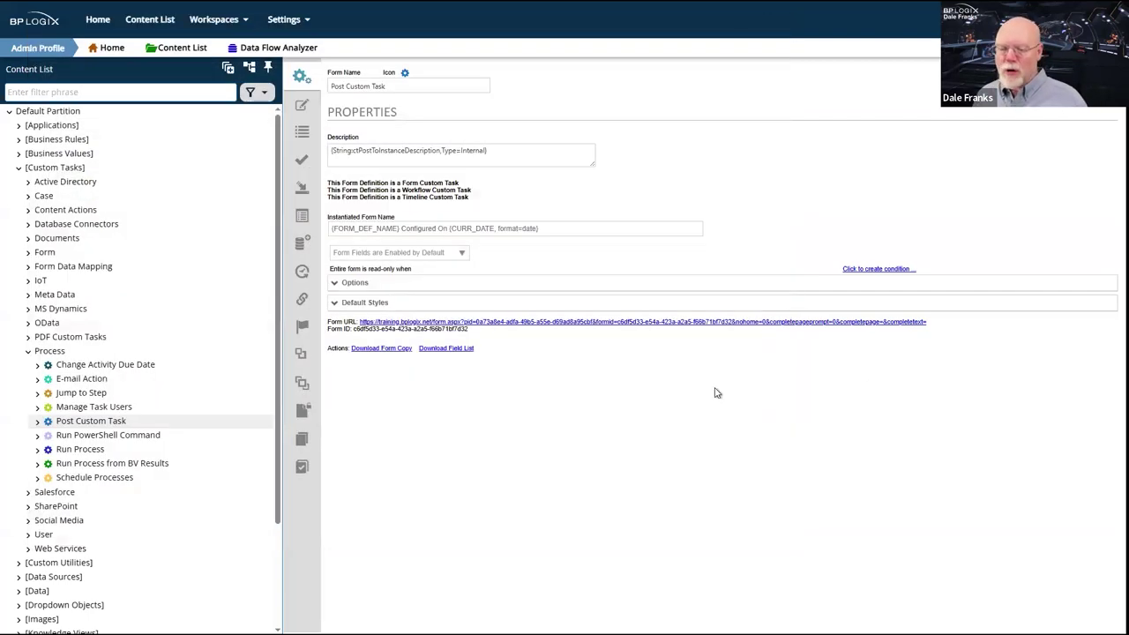
# - Run the Run PowerShell Command custom task, review its script file location and argument settings, and close the form
pyautogui.click(104, 436)
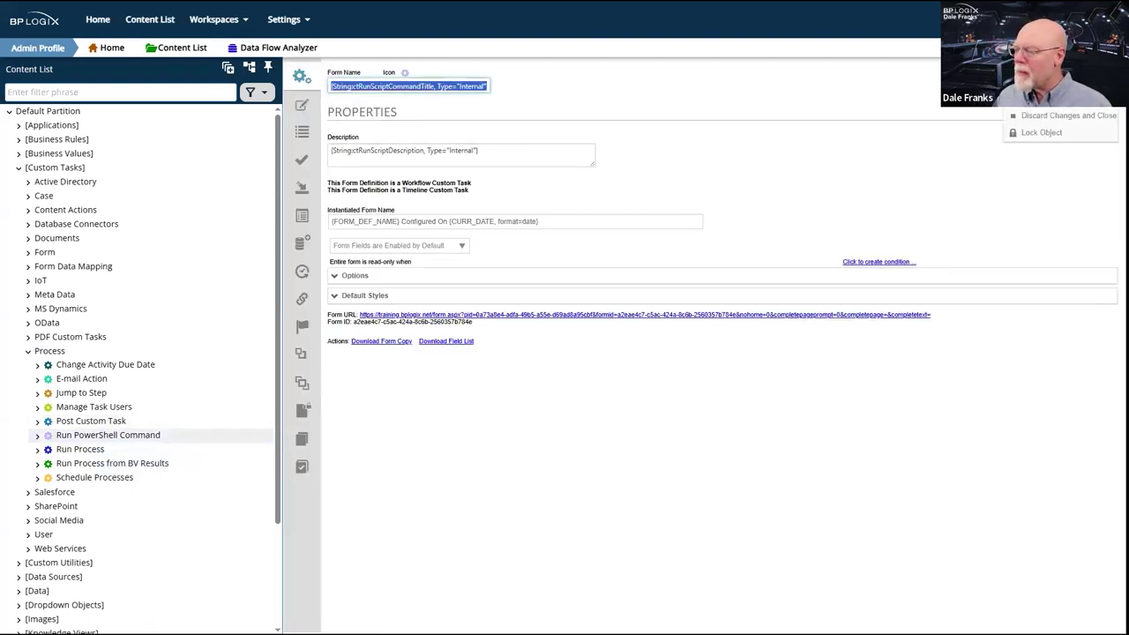
pyautogui.click(883, 315)
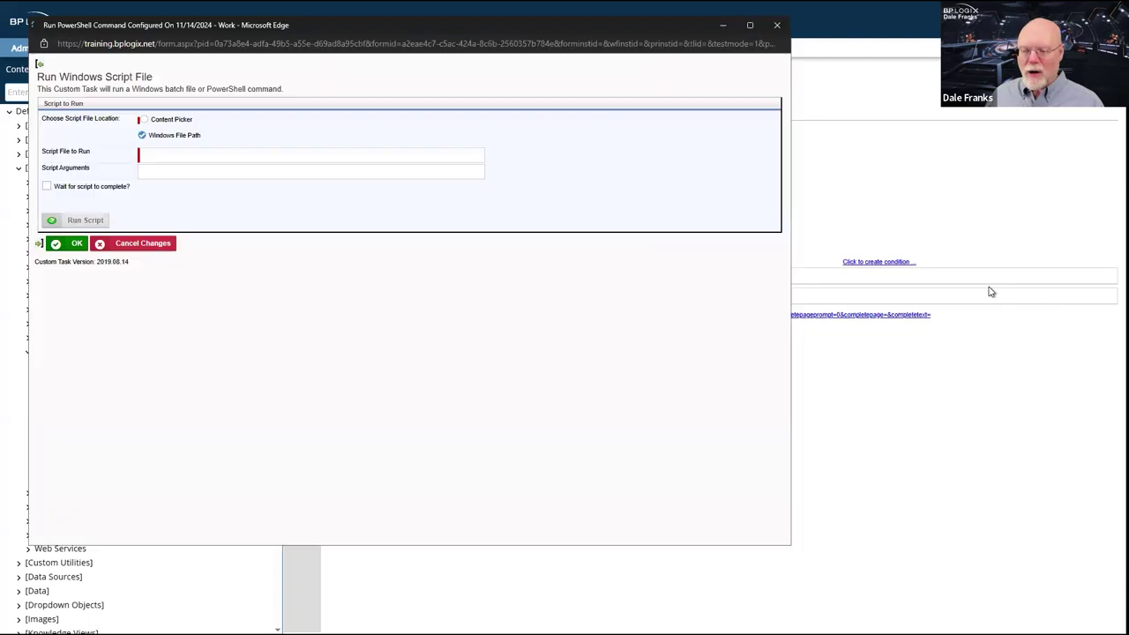
pyautogui.moveTo(456, 21); pyautogui.dragTo(737, 110)
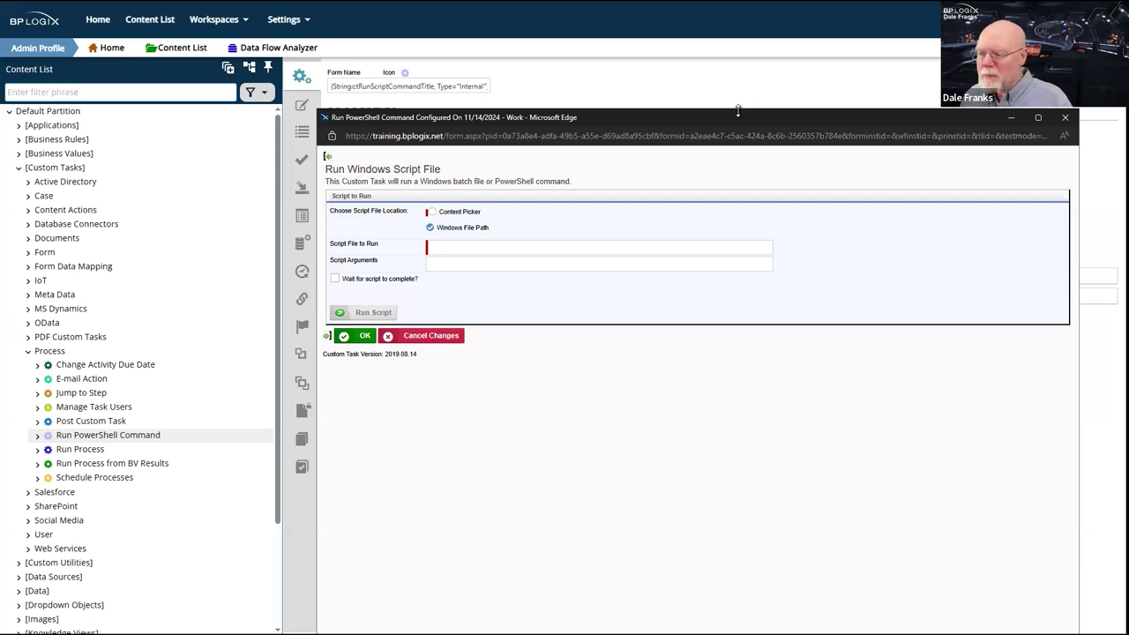
pyautogui.click(1065, 117)
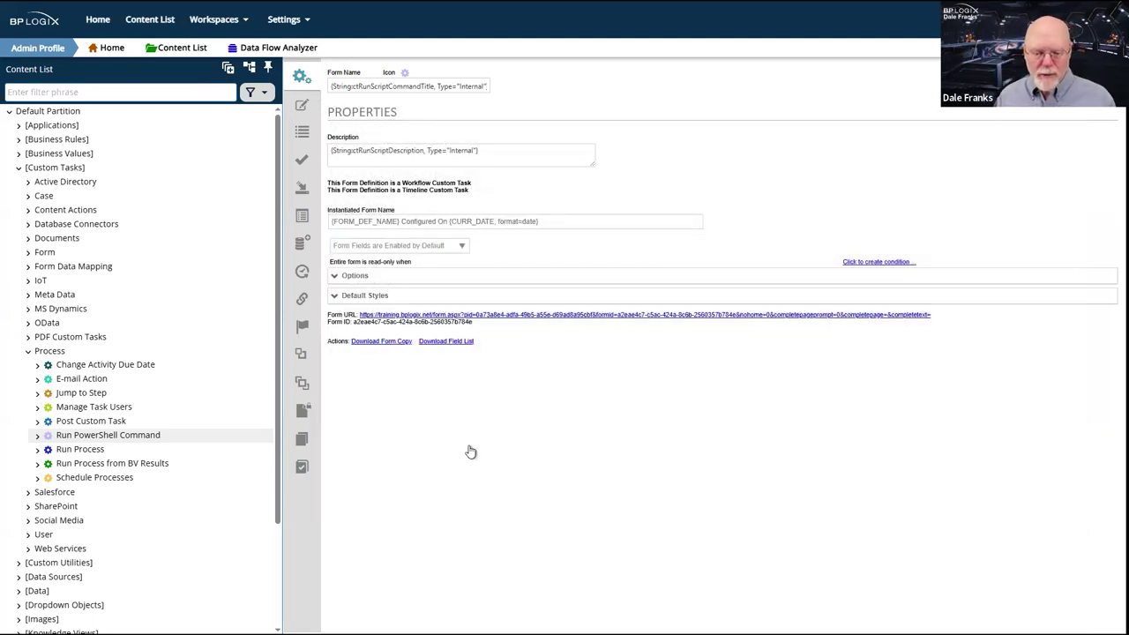
# - Review the Run Process configuration form, close it, and open the Run Process from BV Results custom task
pyautogui.click(79, 449)
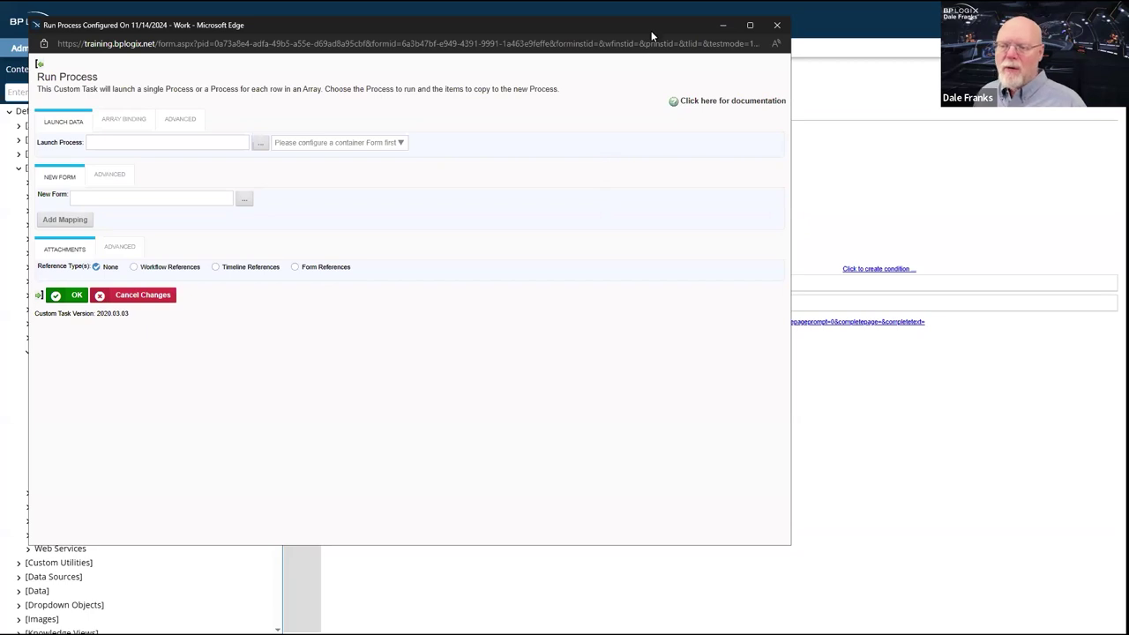
pyautogui.moveTo(663, 32); pyautogui.dragTo(947, 69)
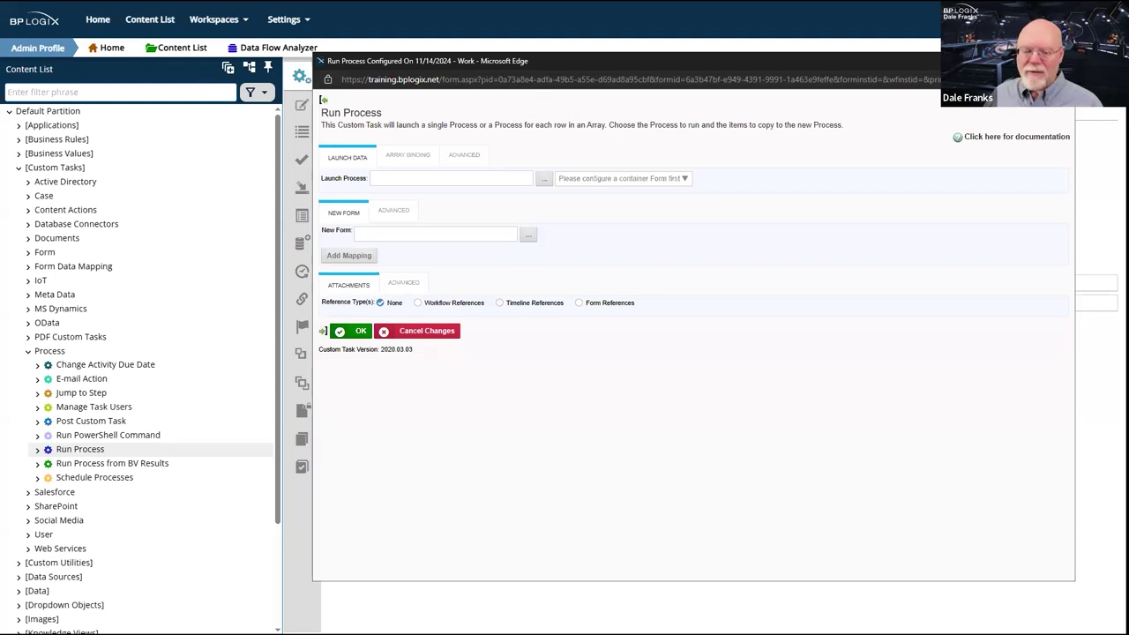
pyautogui.hotkey('ctrl', 'w')
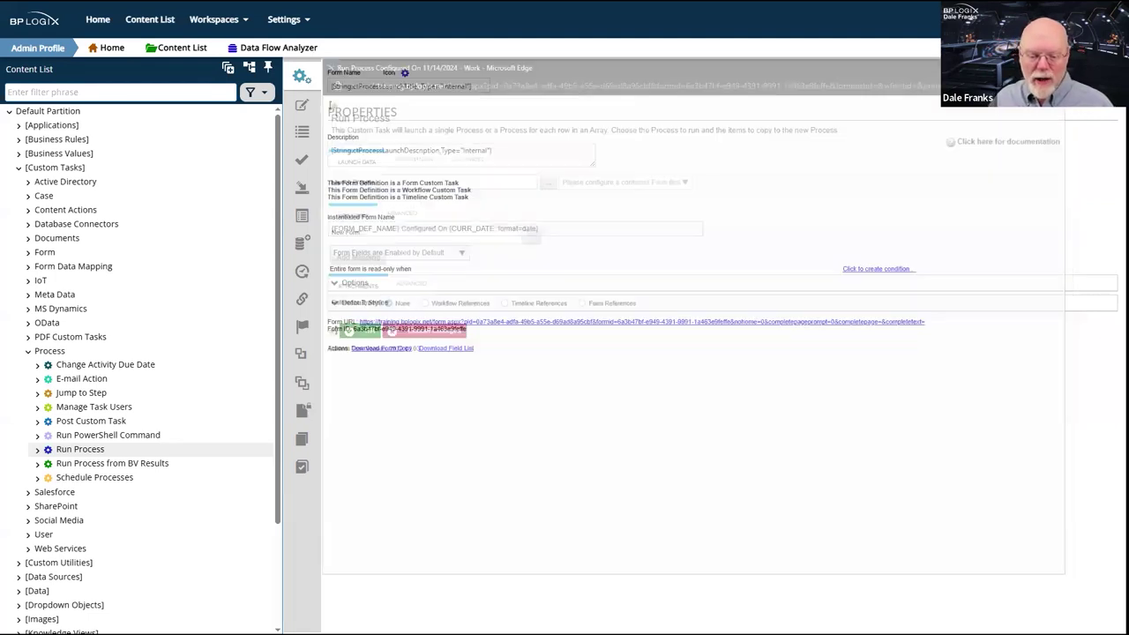
pyautogui.click(113, 464)
pyautogui.click(644, 322)
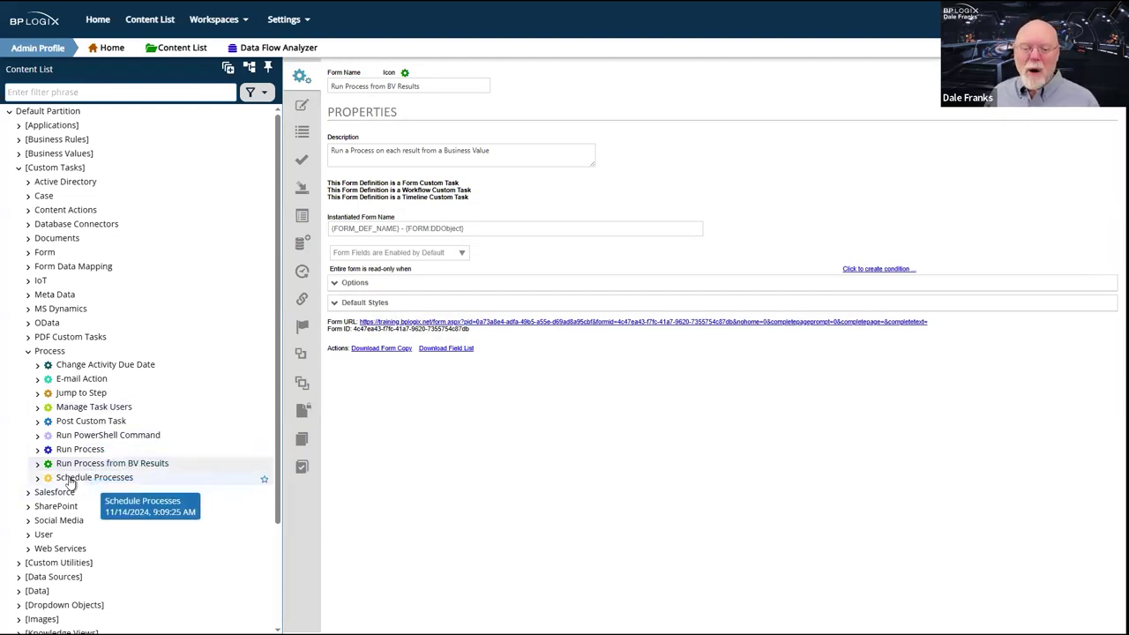
# - Review the schedule options of the Schedule Processes custom task, close its form, and collapse the Process folder
pyautogui.click(69, 481)
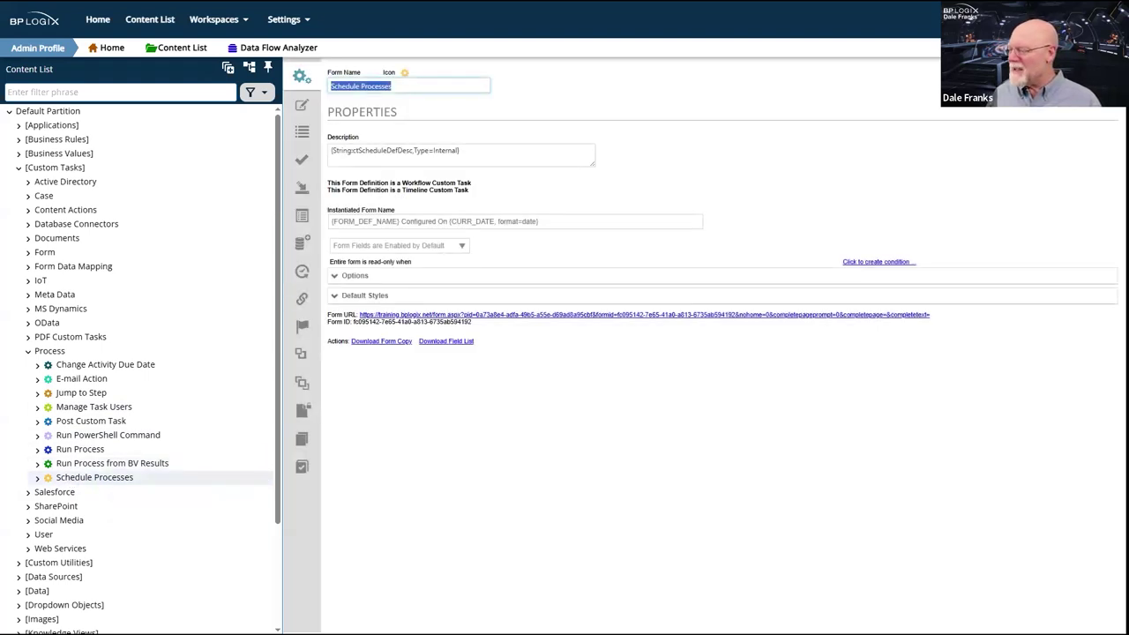
pyautogui.click(1103, 89)
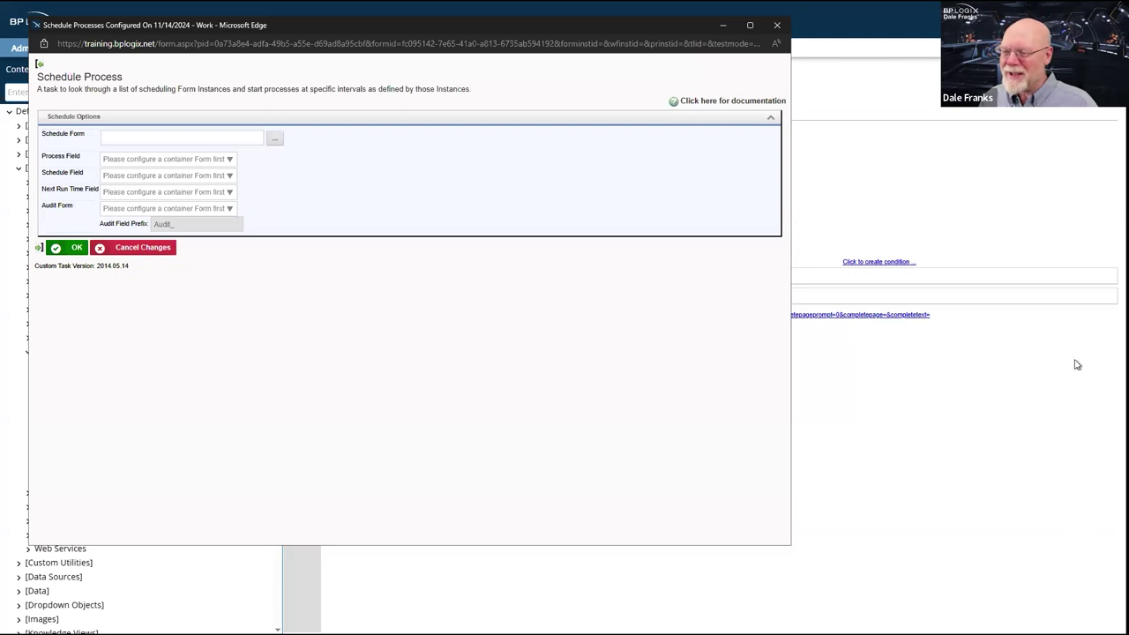
pyautogui.click(776, 28)
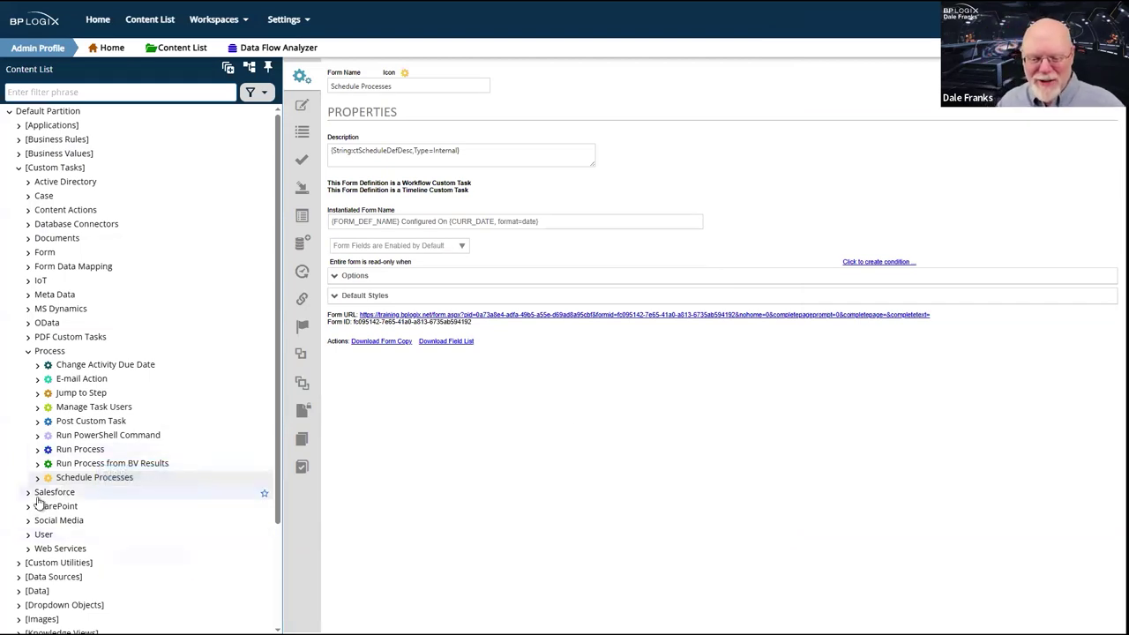
pyautogui.click(29, 351)
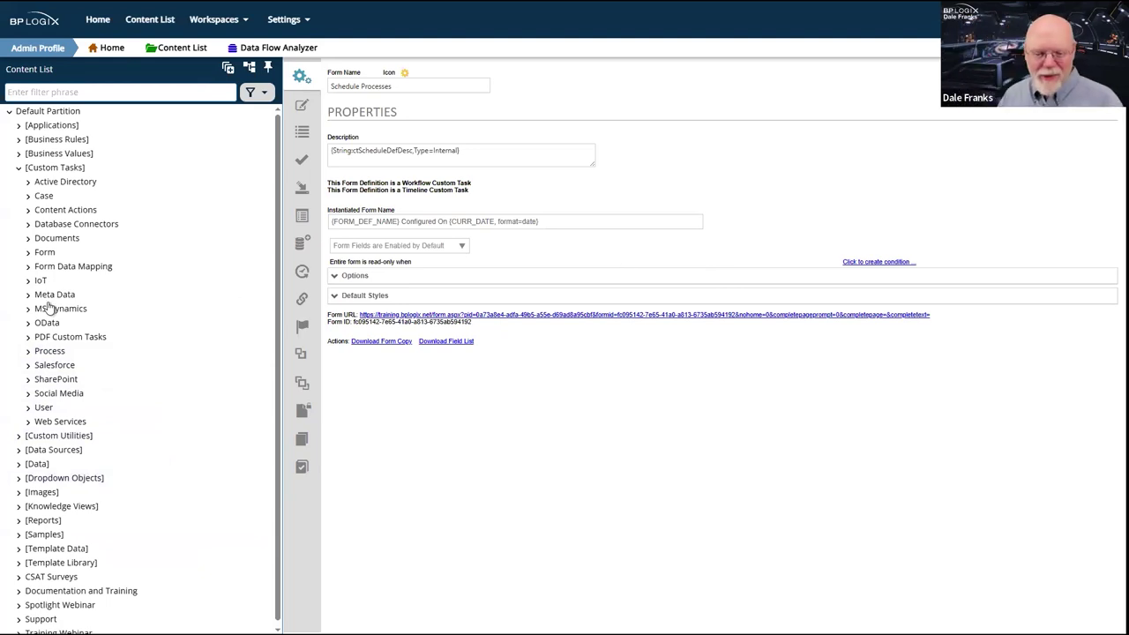
# - Browse the Social Media and SharePoint folders, and review the Fill Fields from SharePoint configuration form before closing it
pyautogui.click(46, 398)
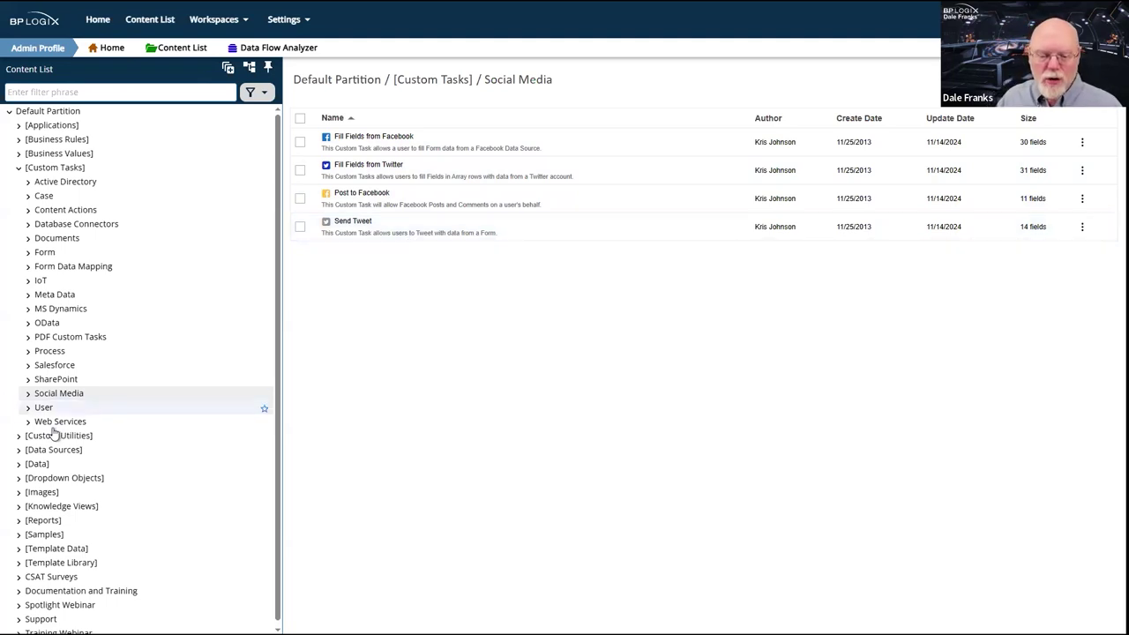
pyautogui.click(59, 380)
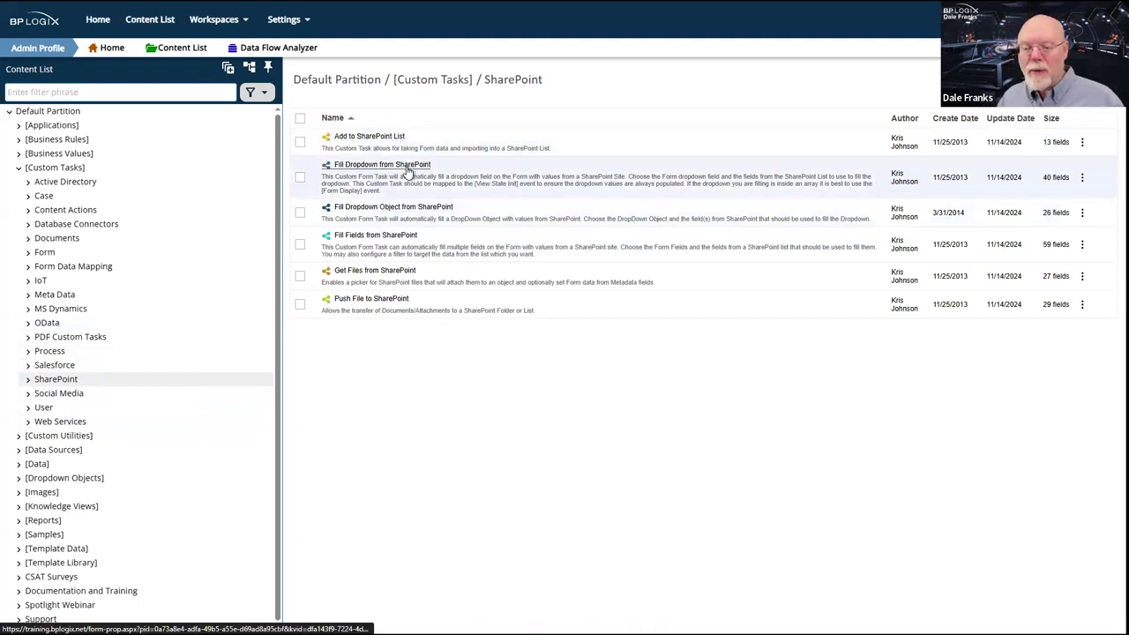
pyautogui.click(394, 236)
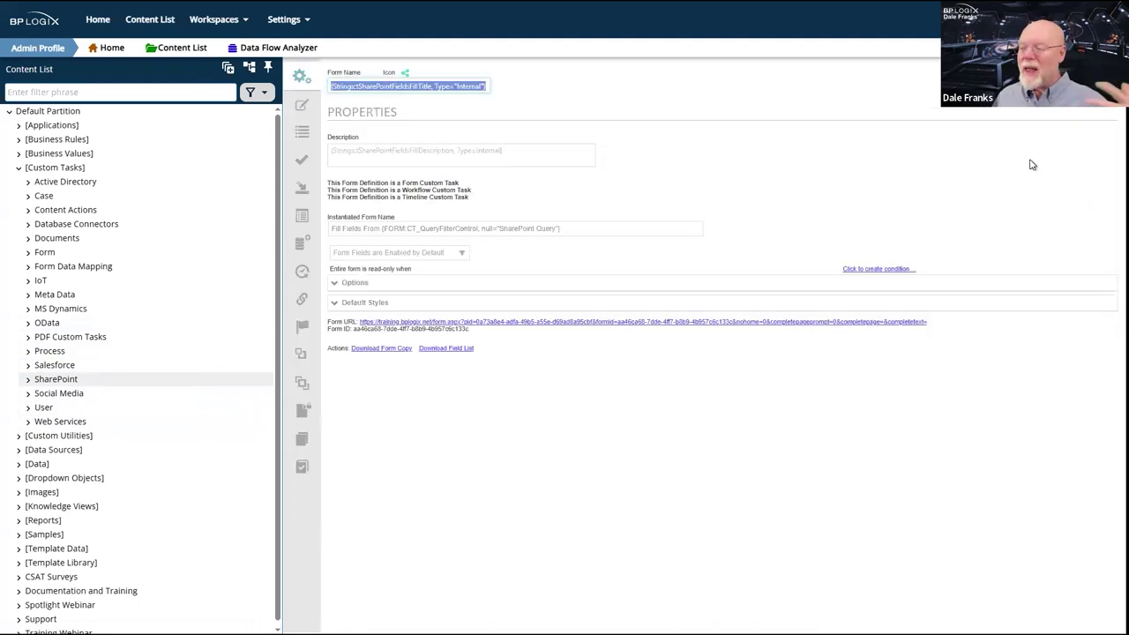
pyautogui.moveTo(1059, 104)
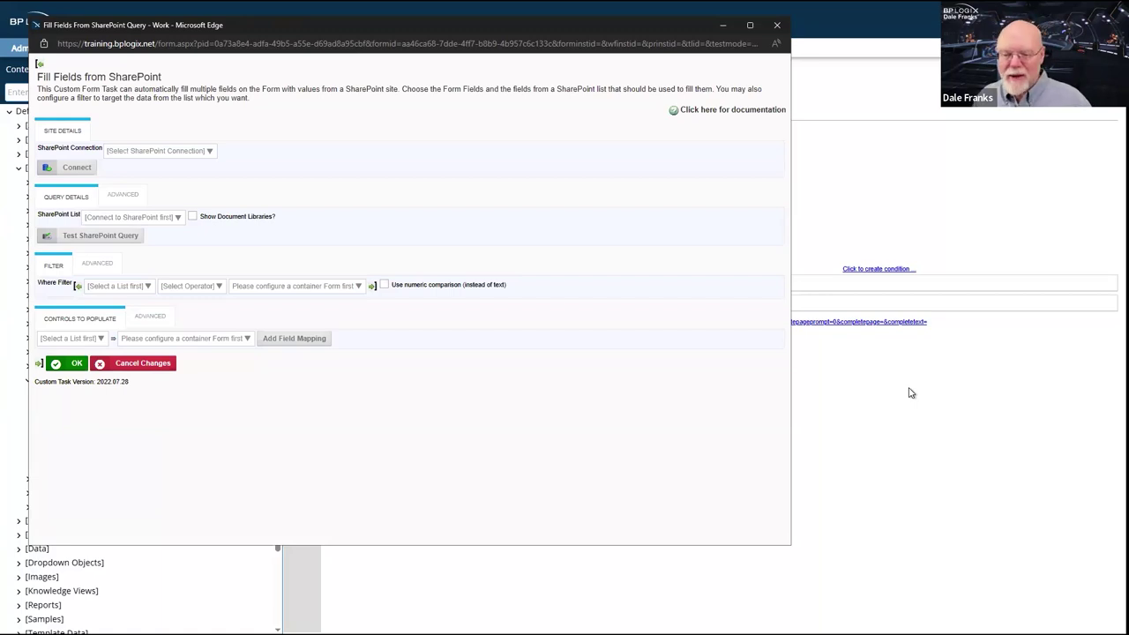
pyautogui.click(775, 26)
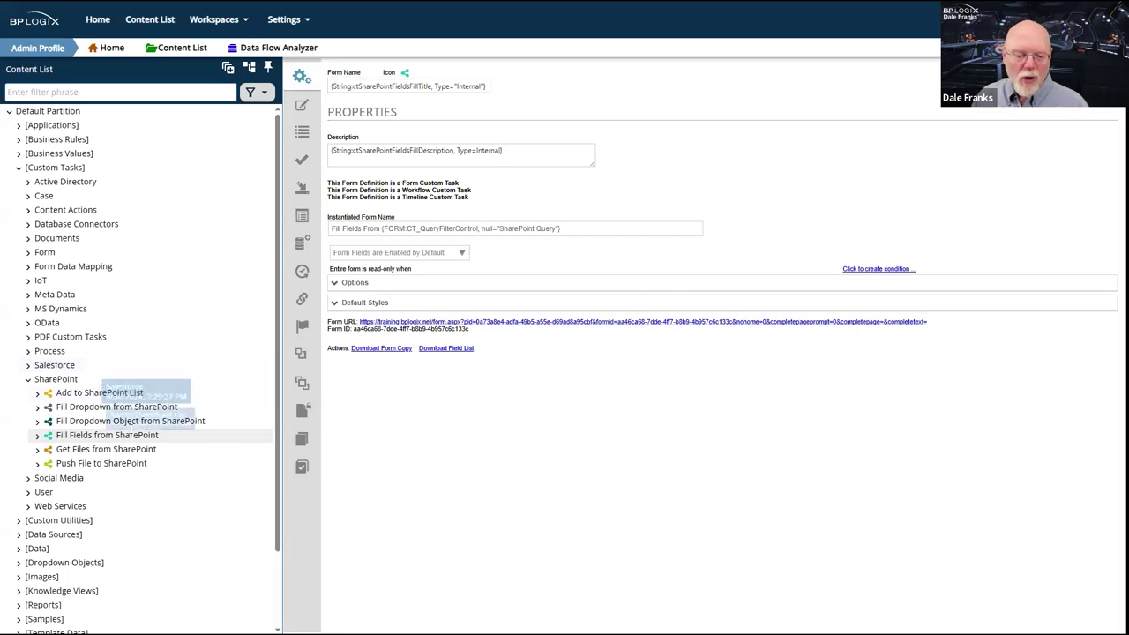
# - Run Fill Dropdown from SharePoint, examine its advanced query and Filter settings, and close the form
pyautogui.click(86, 407)
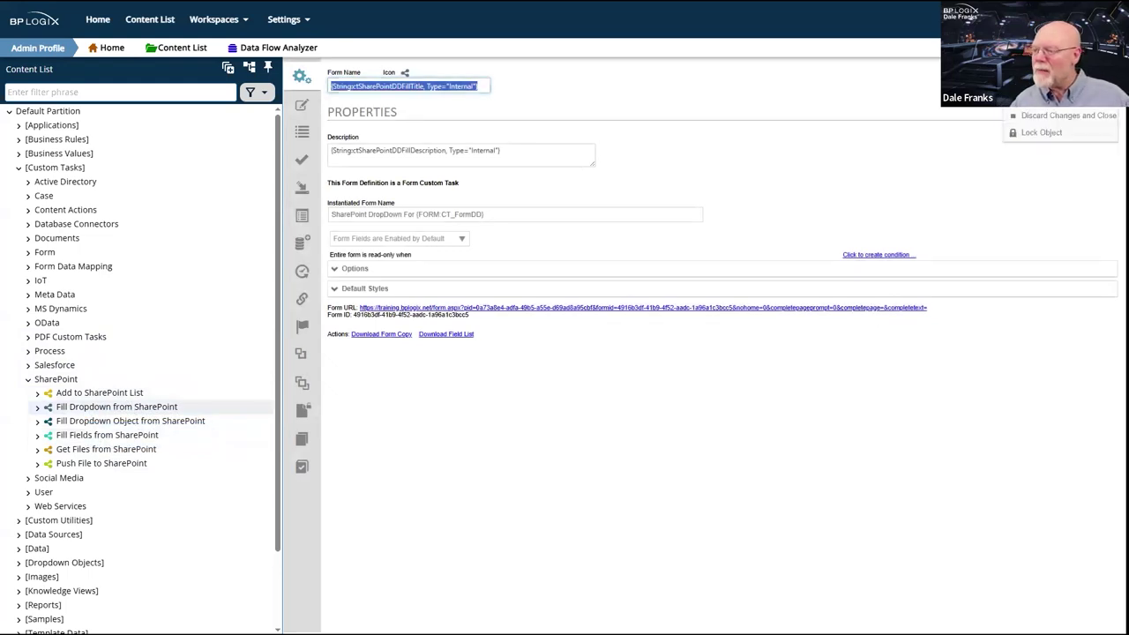
pyautogui.click(705, 160)
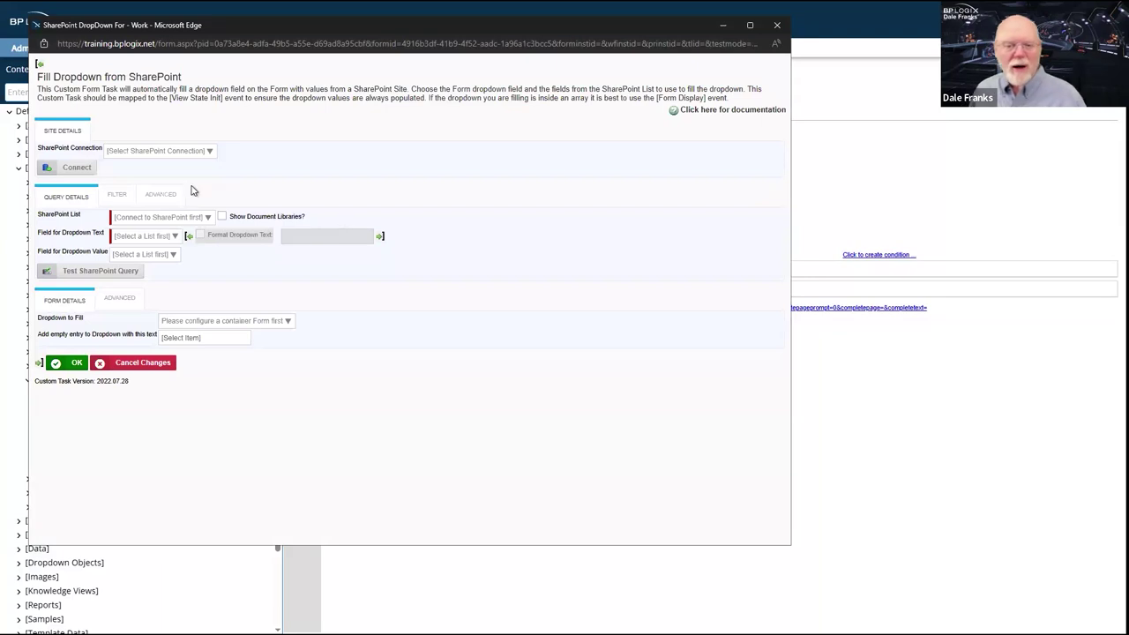
pyautogui.click(162, 196)
pyautogui.click(116, 196)
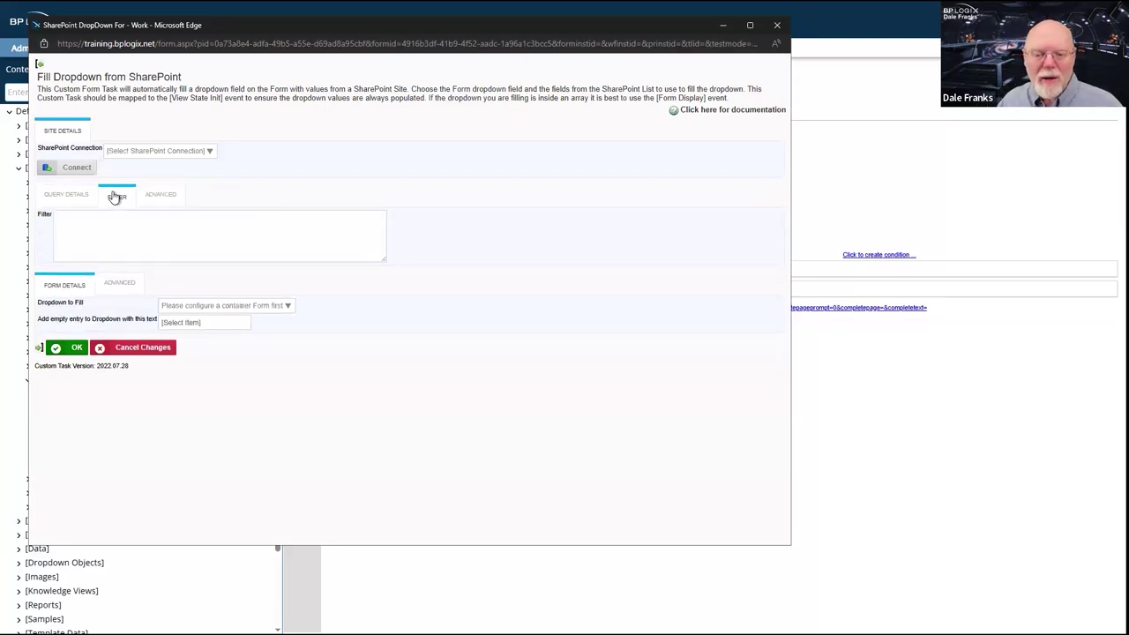
pyautogui.click(105, 223)
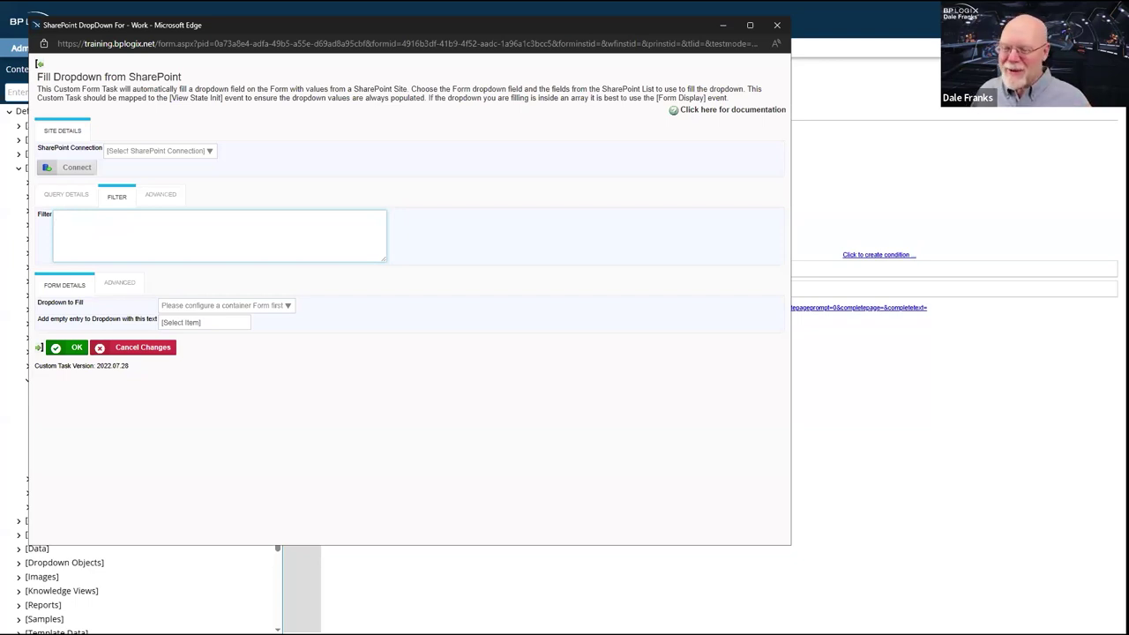
pyautogui.click(778, 24)
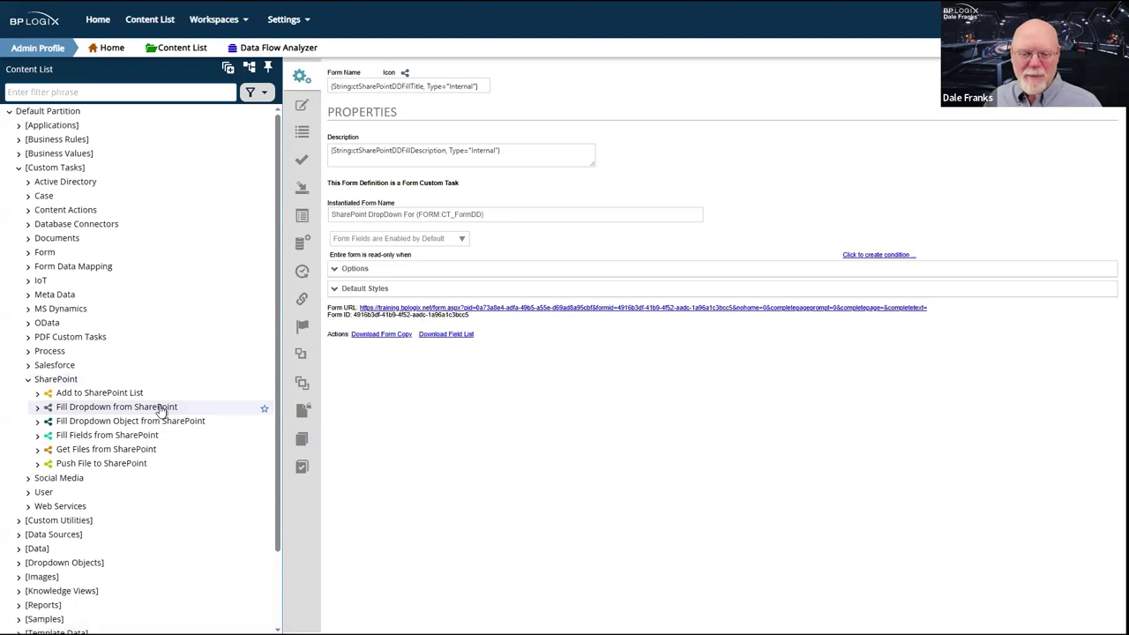
# - Run Add to SharePoint List, review its SharePoint connection and control mapping settings, and close the form
pyautogui.click(97, 394)
pyautogui.rightClick(97, 396)
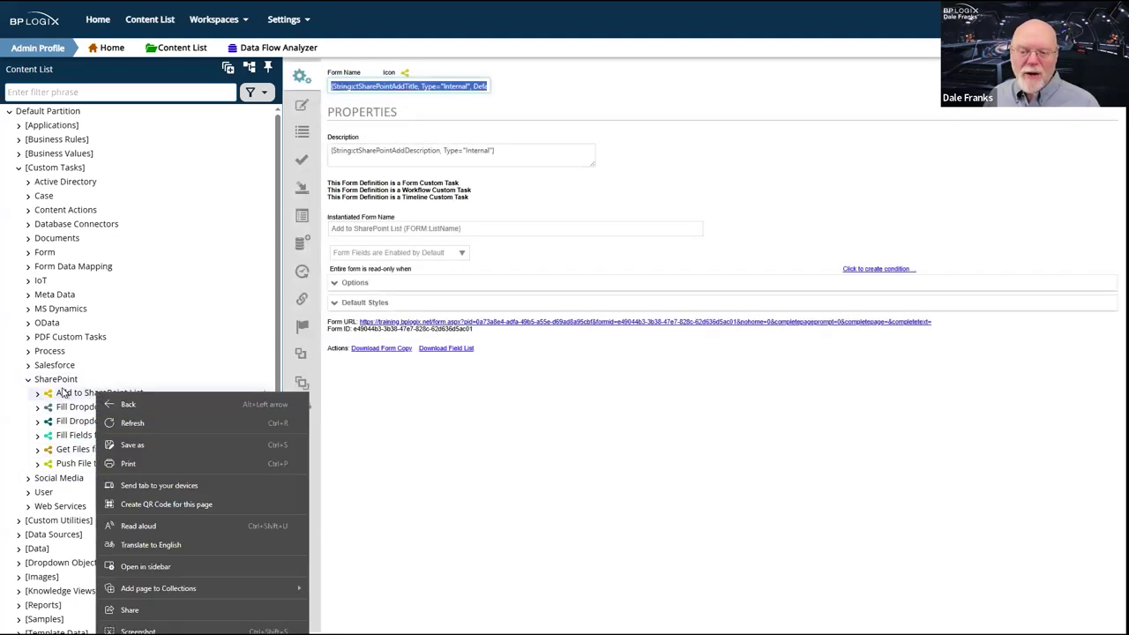
pyautogui.press('Escape')
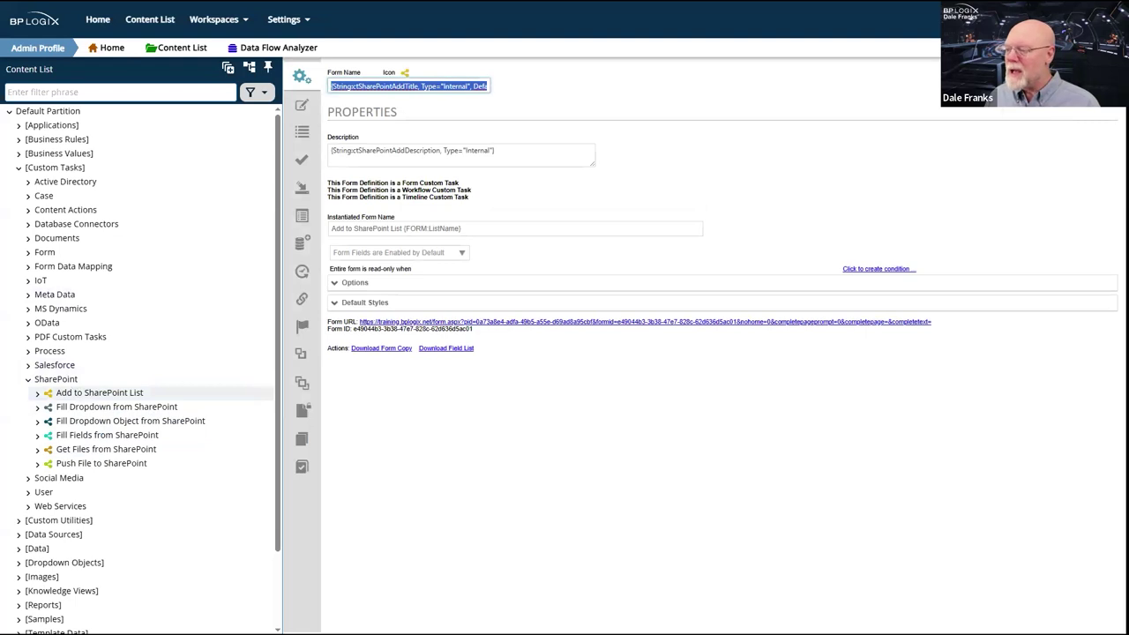
pyautogui.click(1059, 93)
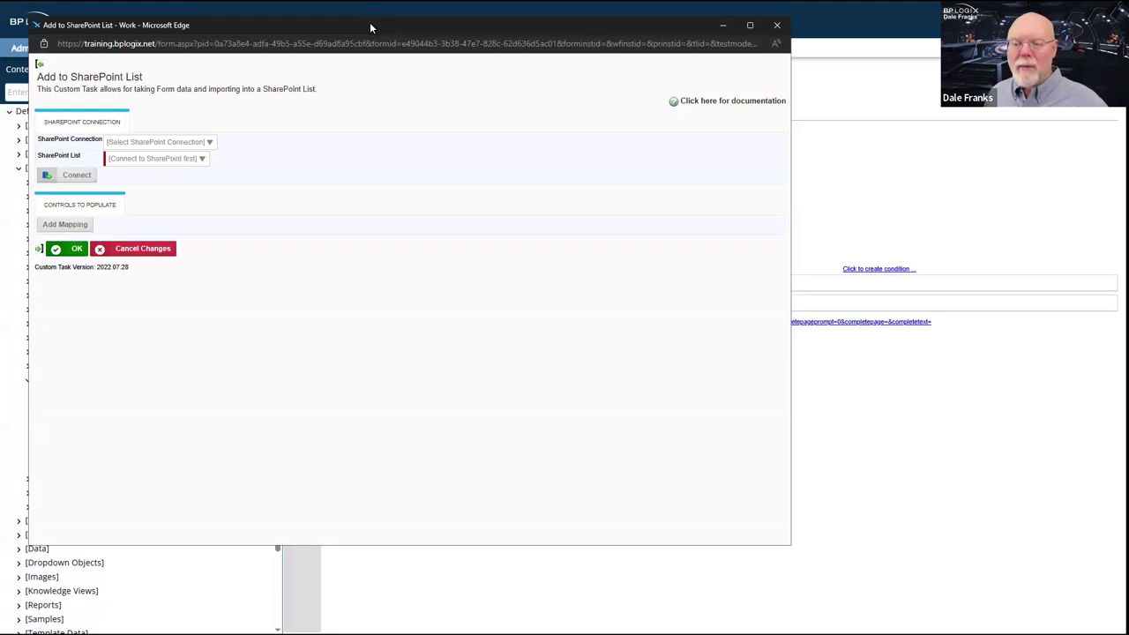
pyautogui.moveTo(370, 24); pyautogui.dragTo(678, 52)
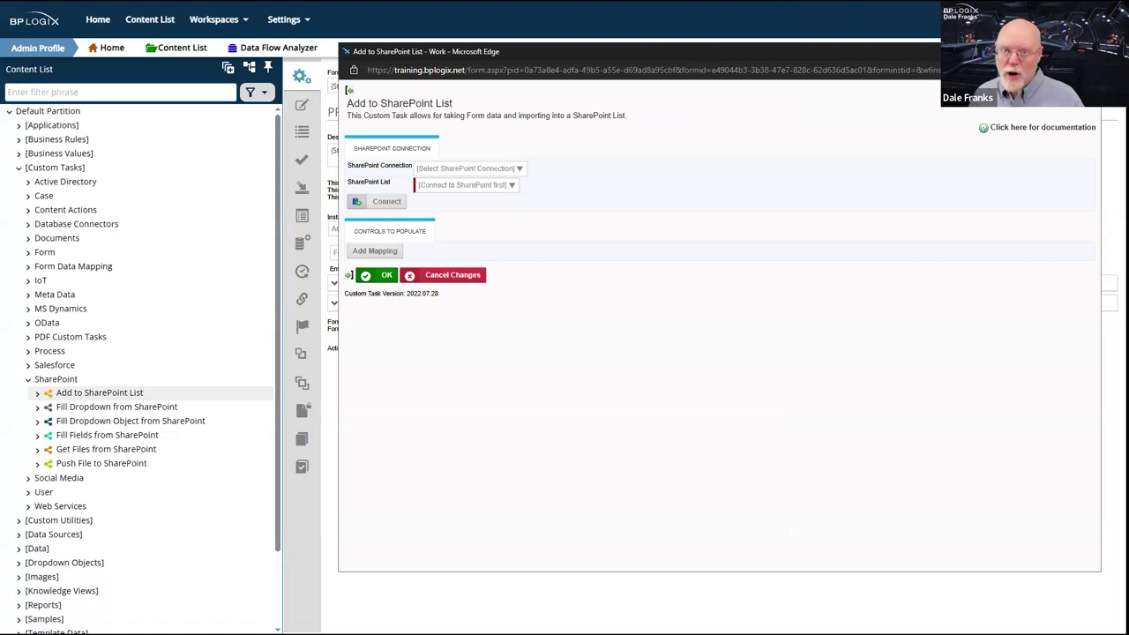
pyautogui.click(1085, 52)
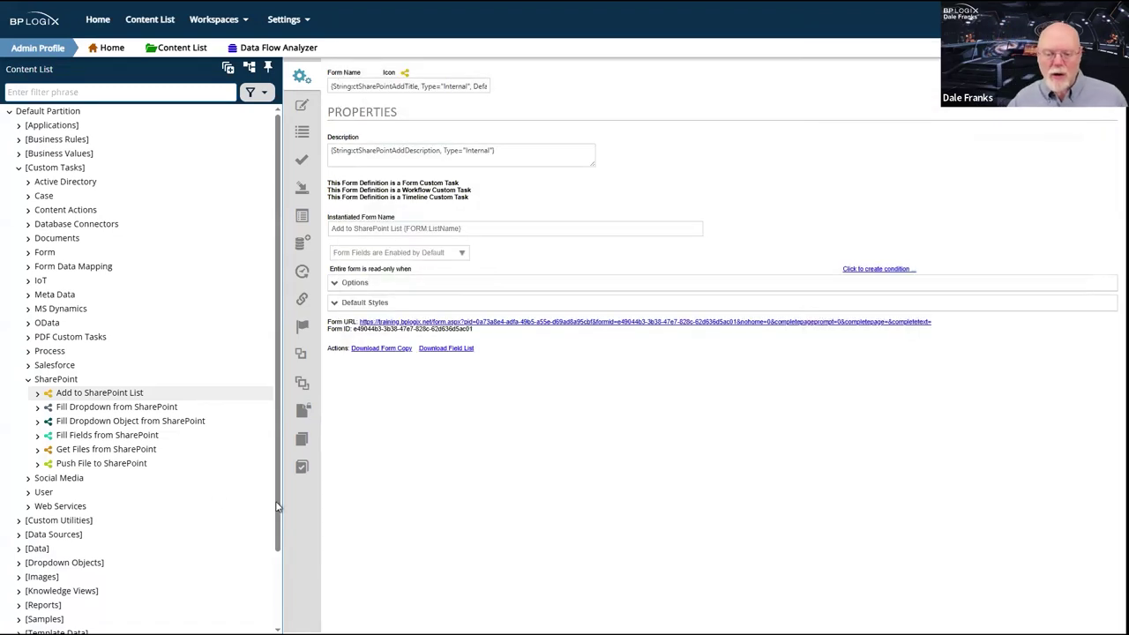
# - Run Get Files from SharePoint, review its picker page, reference type and mapping settings, and close the form
pyautogui.rightClick(106, 455)
pyautogui.click(107, 455)
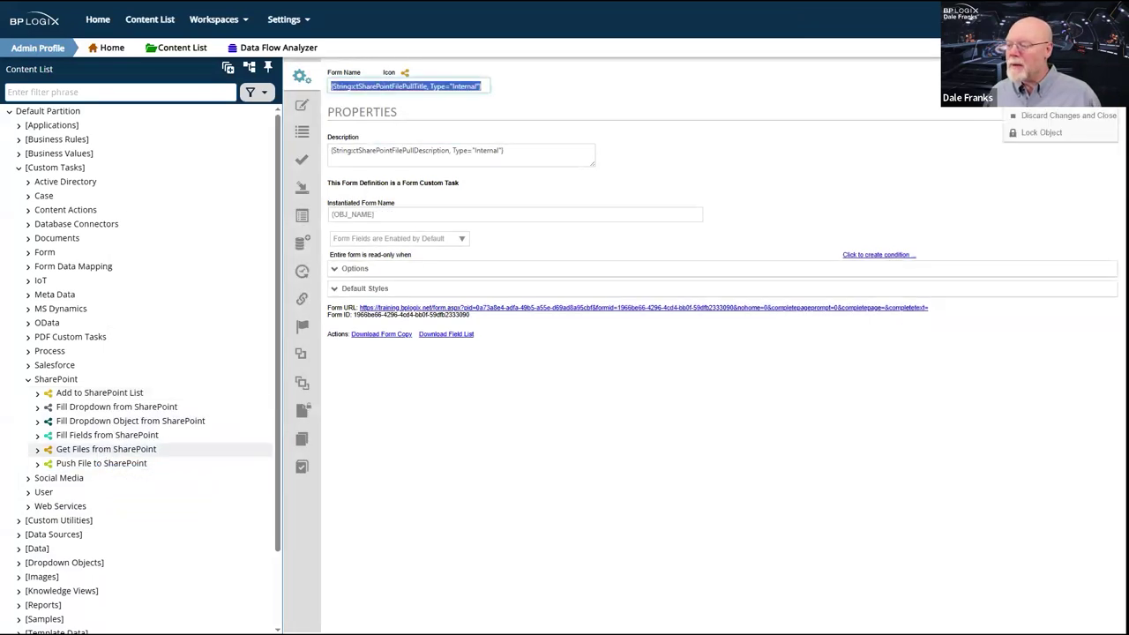
pyautogui.click(529, 307)
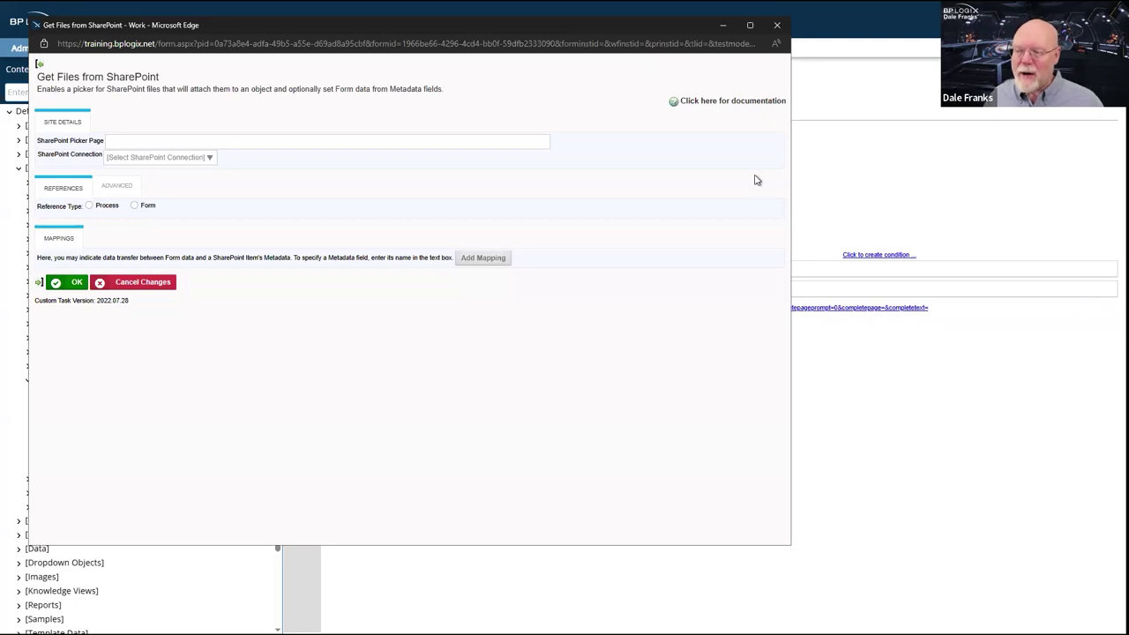
pyautogui.click(780, 28)
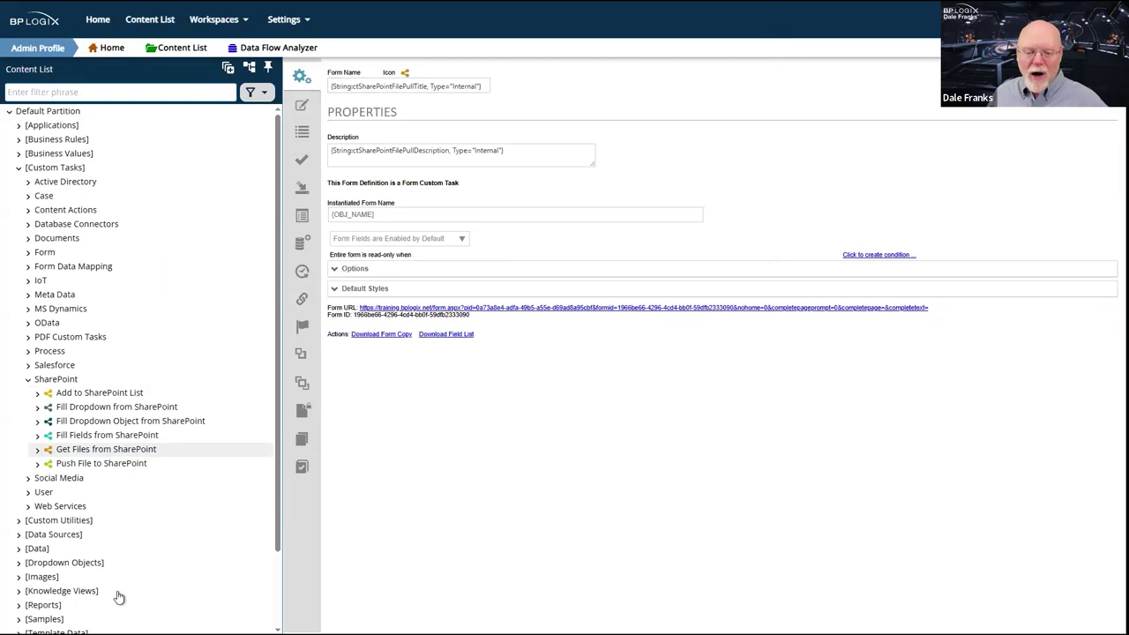
# - Run Push File to SharePoint, review its connection, reference, query and mapping settings, and close the form
pyautogui.click(139, 466)
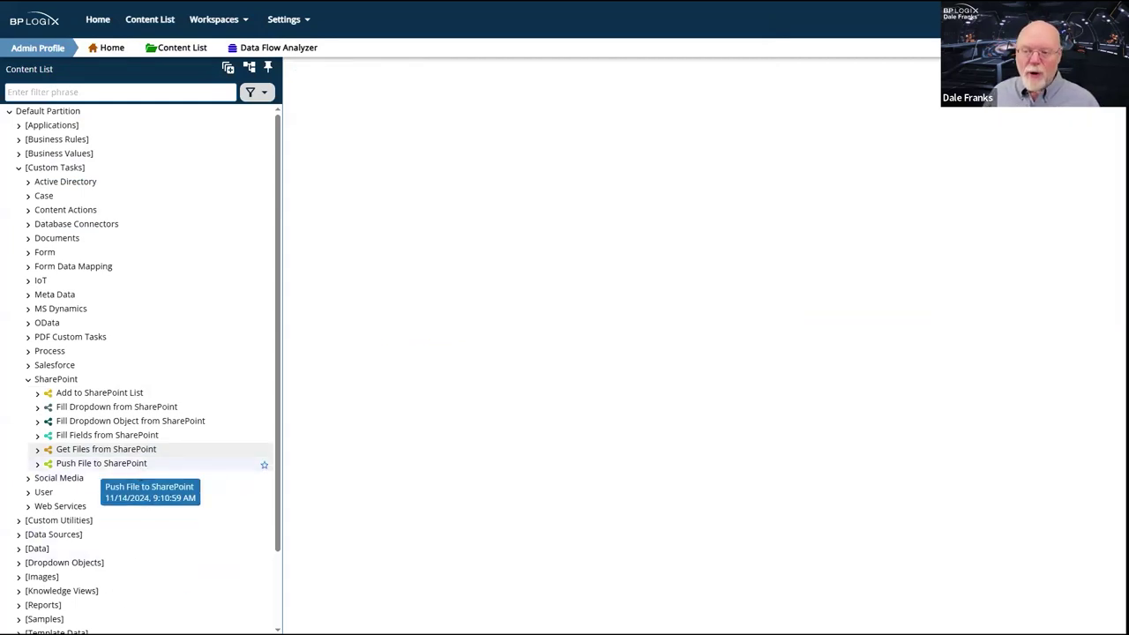
pyautogui.moveTo(1067, 99)
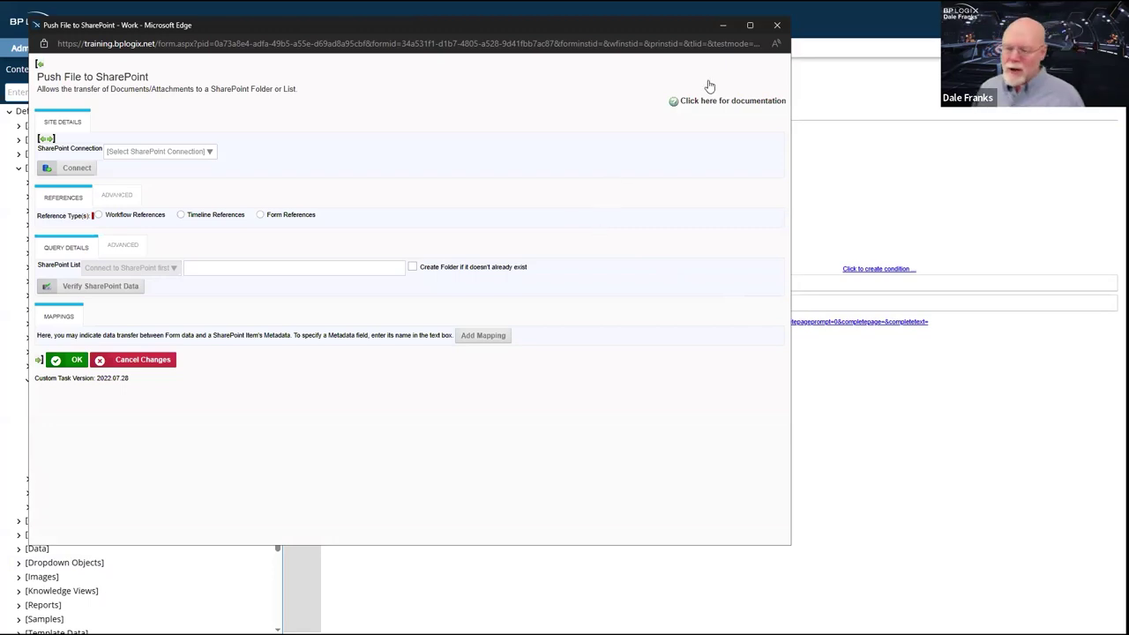
pyautogui.click(776, 26)
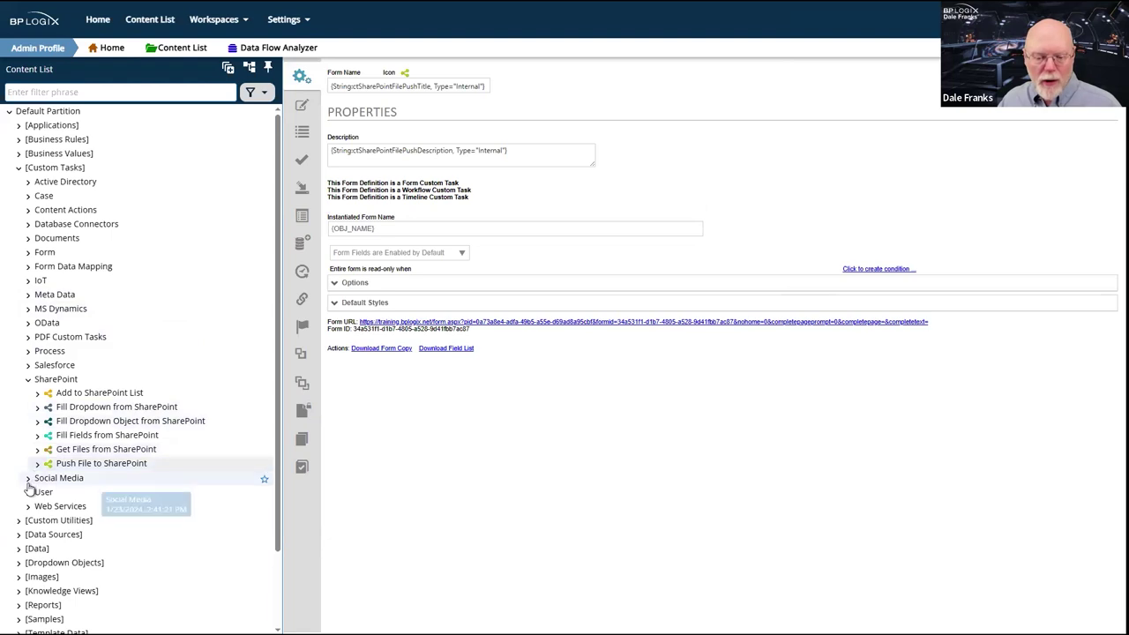
# - Collapse the SharePoint folder, run Import Users from the User folder, review its file location and group options, and close the form
pyautogui.click(28, 479)
pyautogui.click(29, 478)
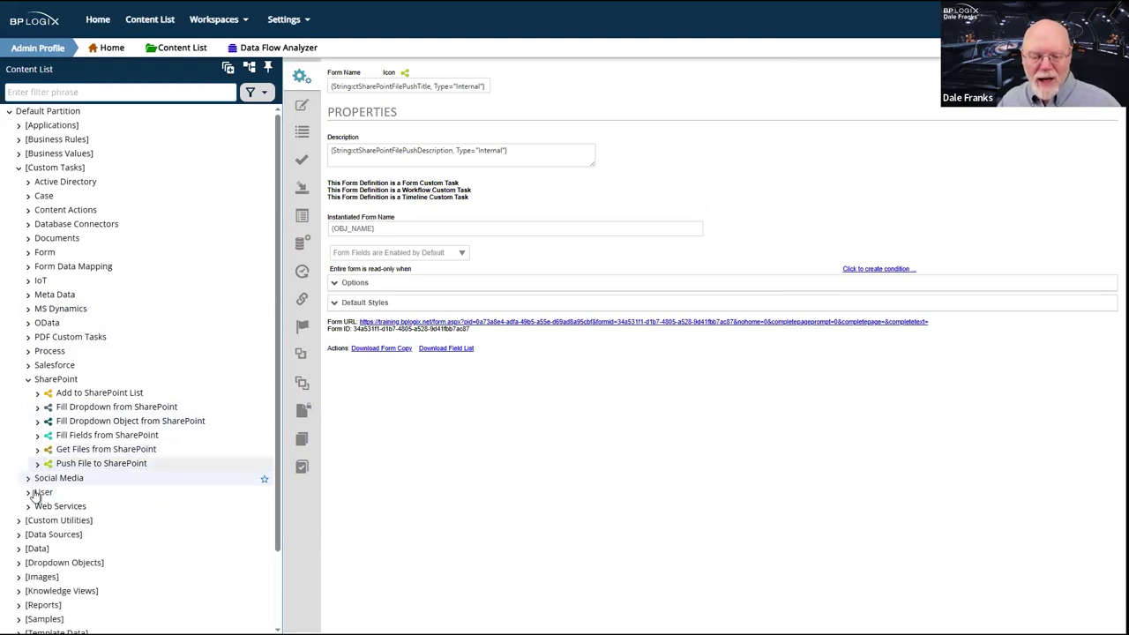
pyautogui.click(27, 379)
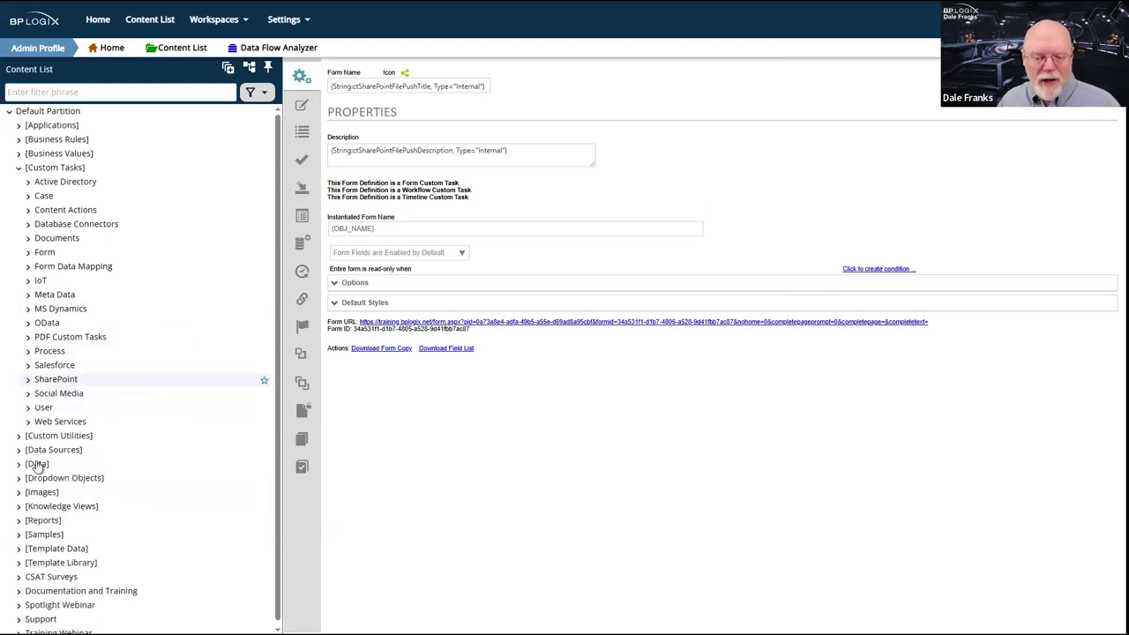
pyautogui.click(29, 409)
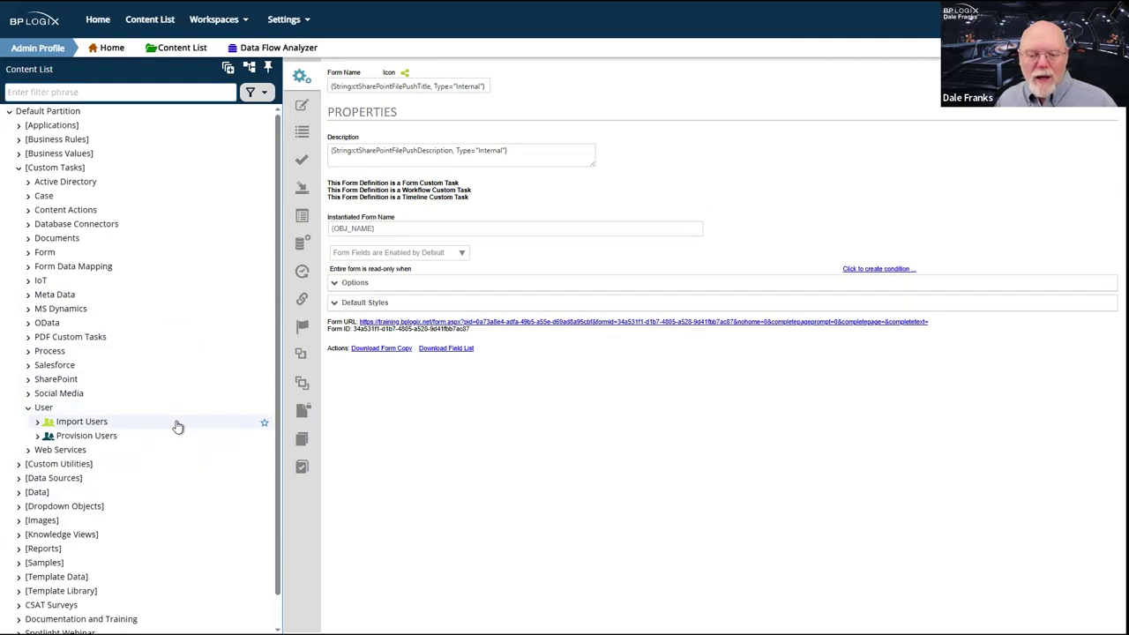
pyautogui.click(86, 425)
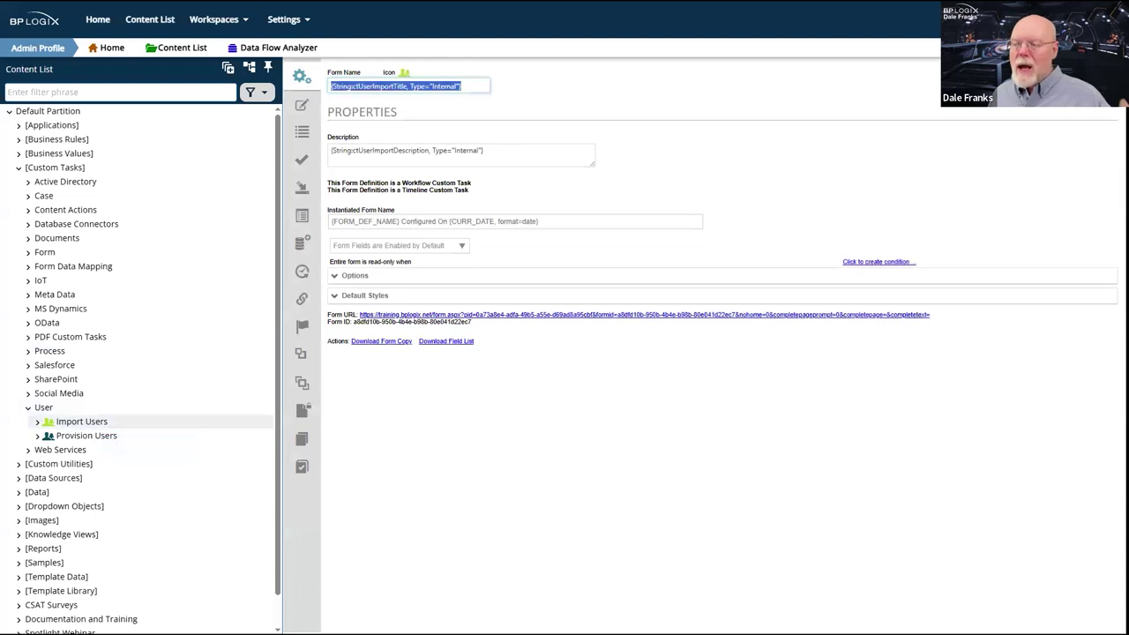
pyautogui.click(874, 316)
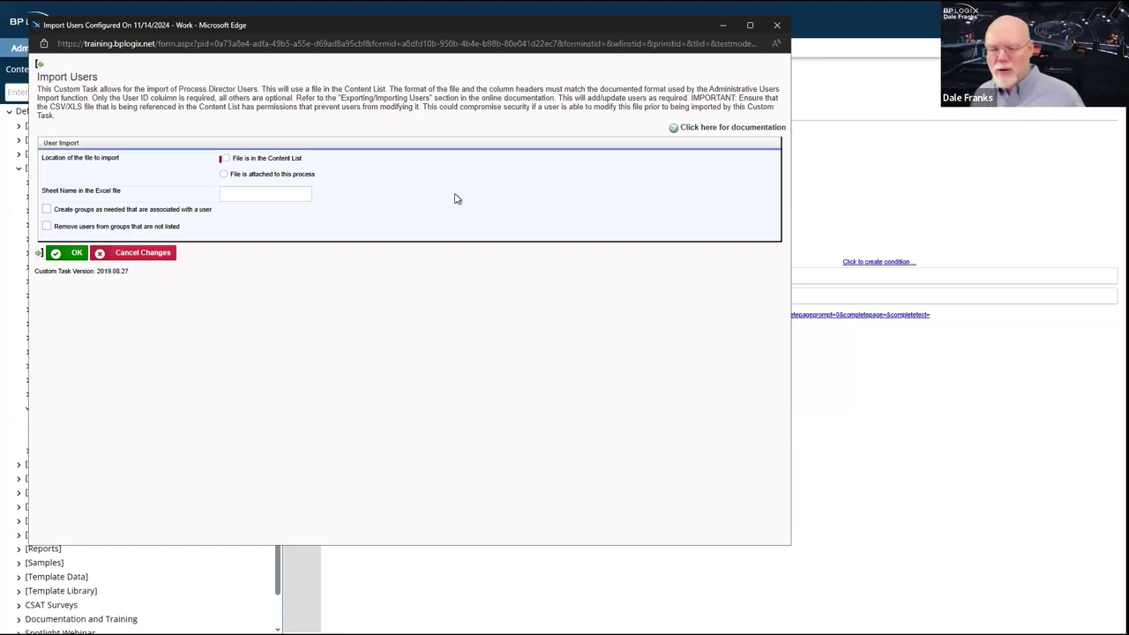
pyautogui.click(777, 28)
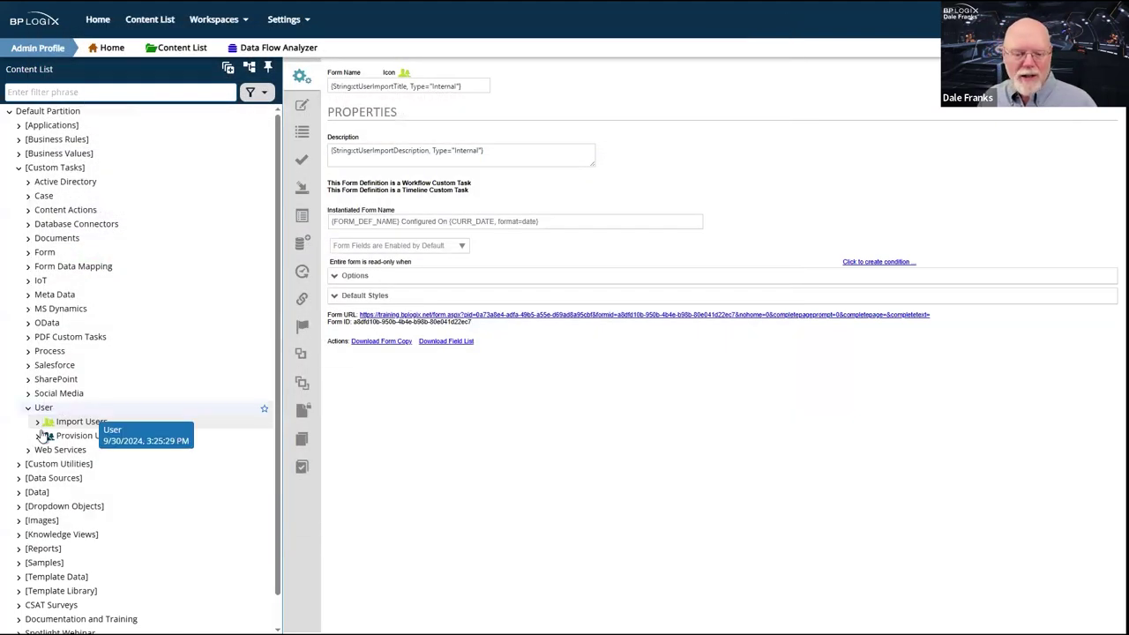
# - Try to run Provision Users from the User folder, move its form window aside, and close it
pyautogui.click(84, 437)
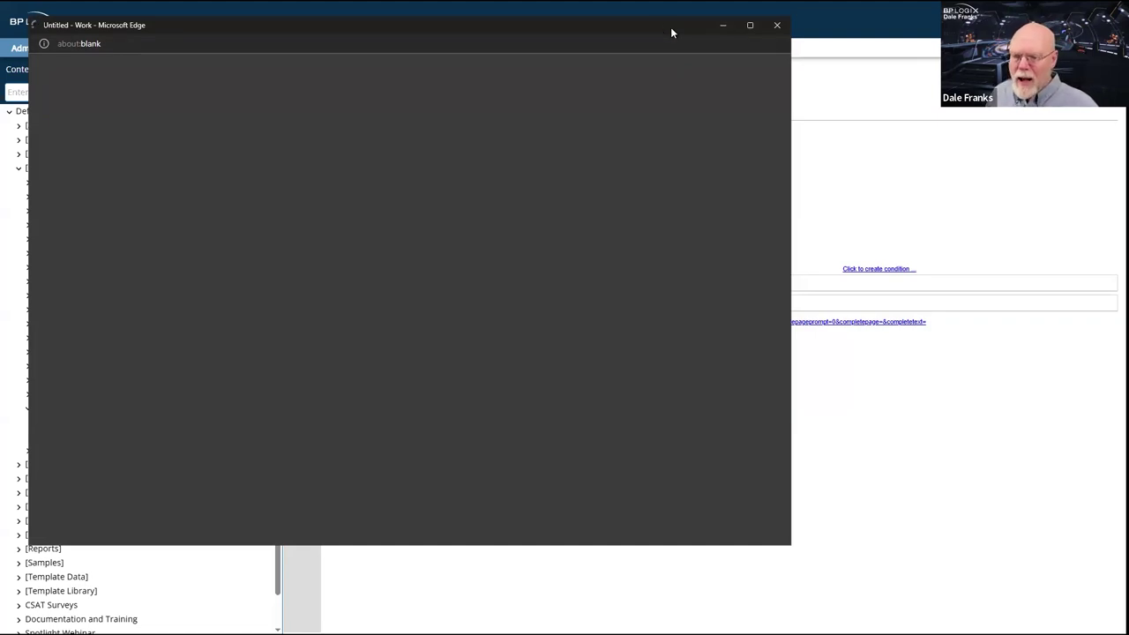
pyautogui.moveTo(671, 33); pyautogui.dragTo(917, 88)
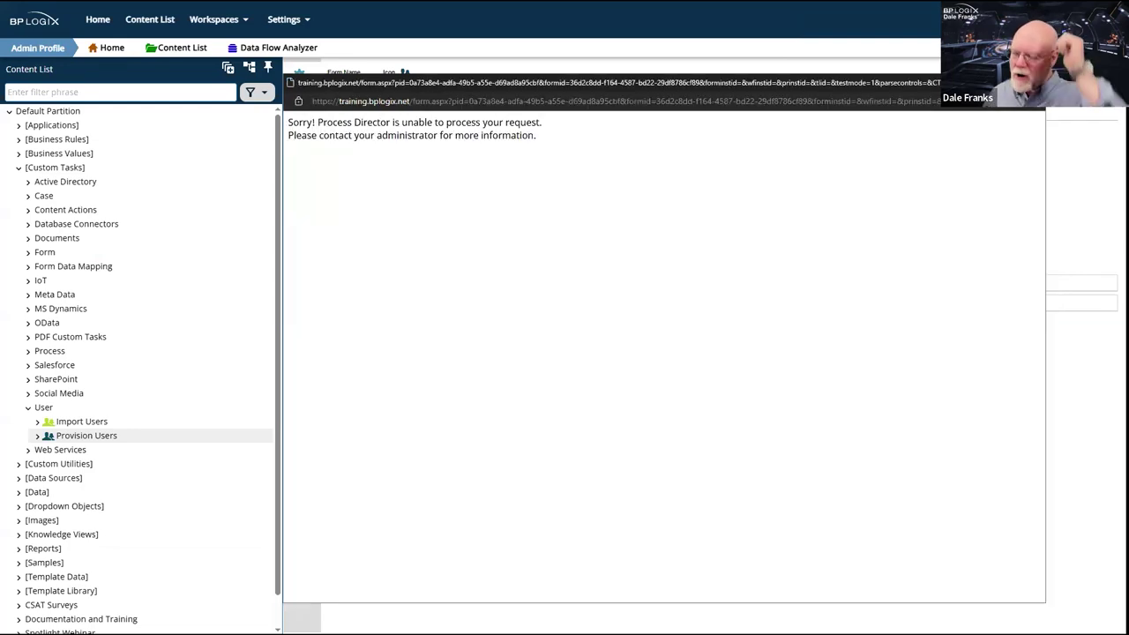
pyautogui.click(1032, 82)
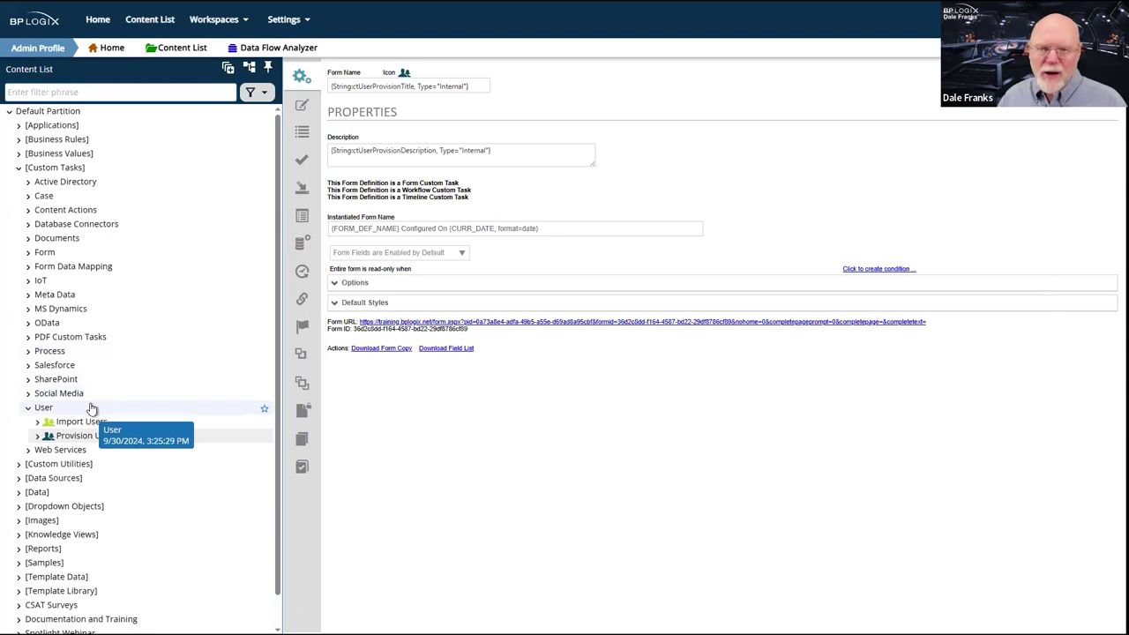
# - Switch from the User folder to Web Services, open the Azure SMS definition, and list the folder's custom tasks with their descriptions
pyautogui.click(28, 408)
pyautogui.click(30, 423)
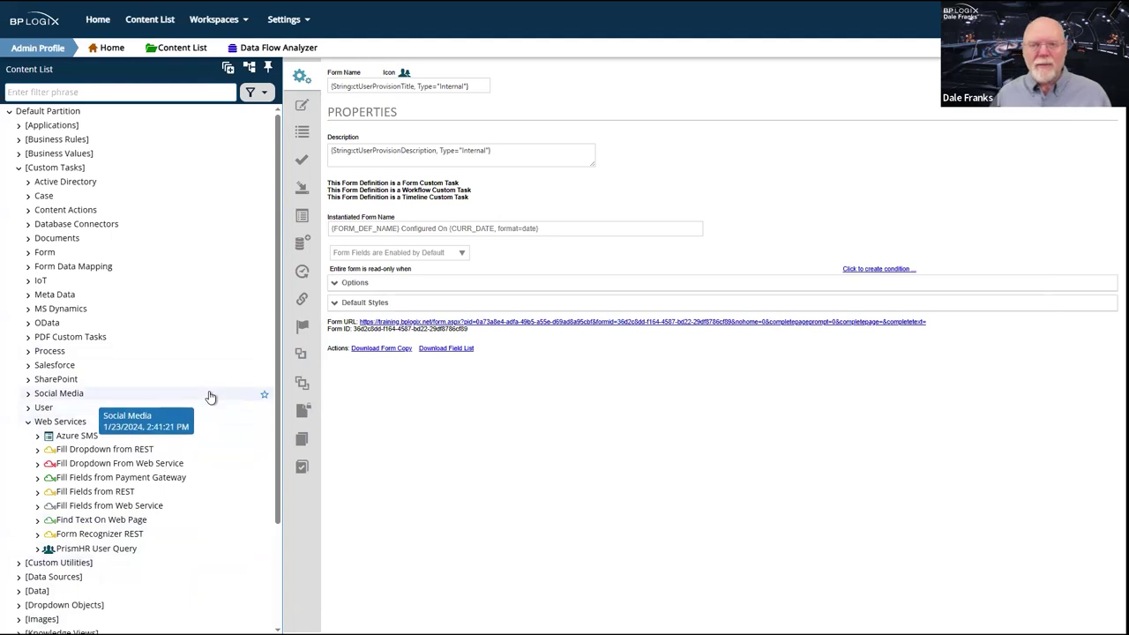
pyautogui.click(69, 441)
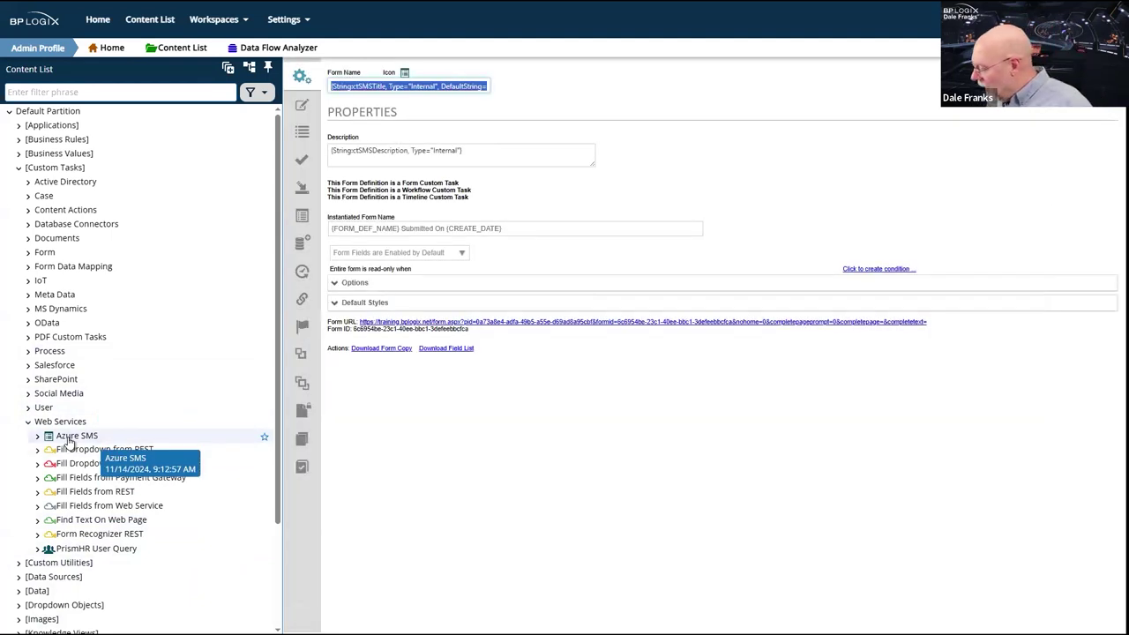
pyautogui.click(77, 441)
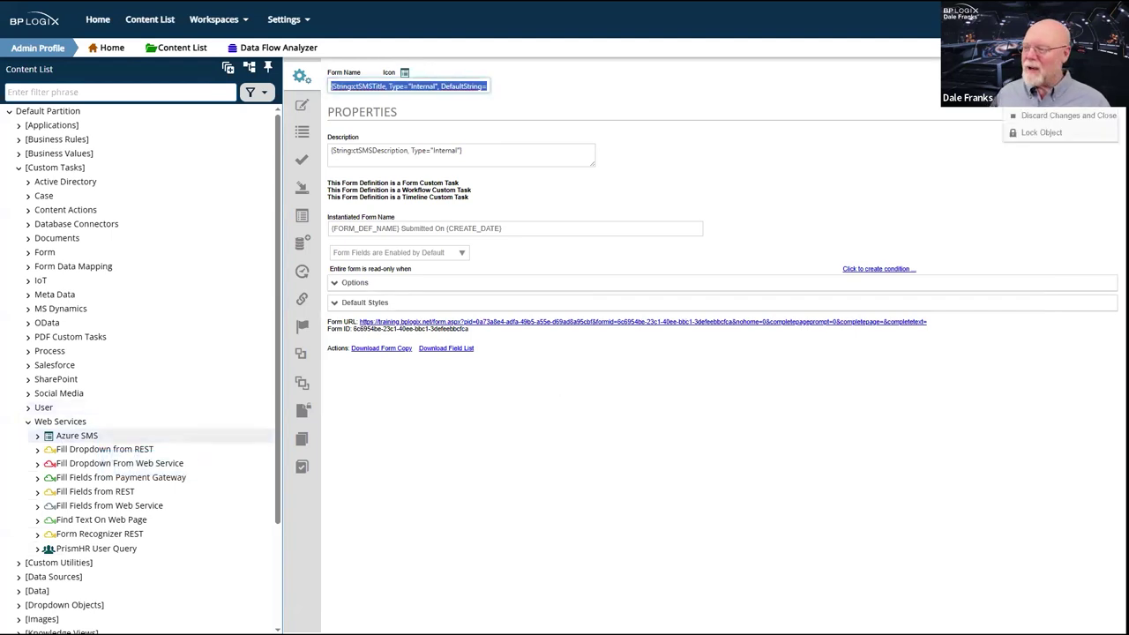
pyautogui.click(60, 421)
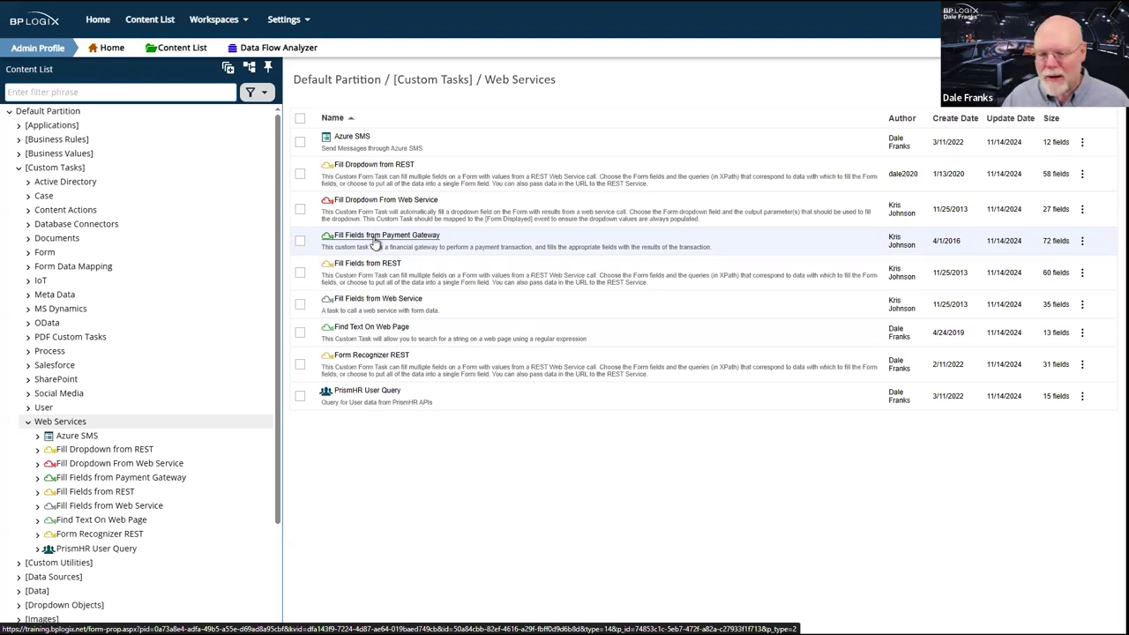
# - Run Find Text On Web Page, review its source URL, XPath selector and field mapping settings, and close the form
pyautogui.click(386, 332)
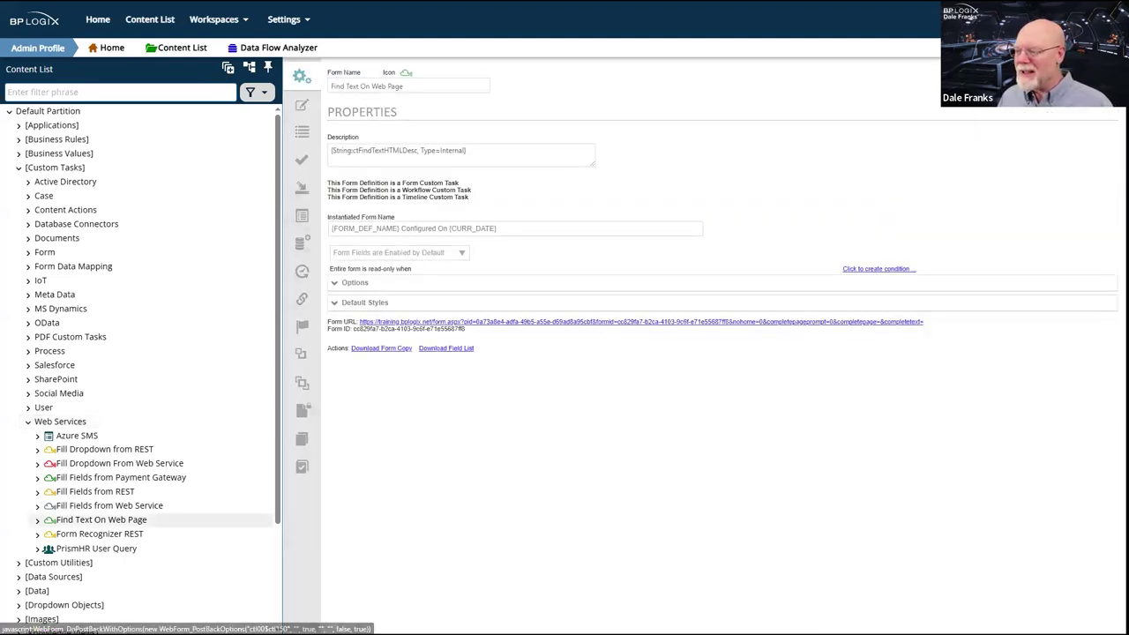
pyautogui.click(529, 322)
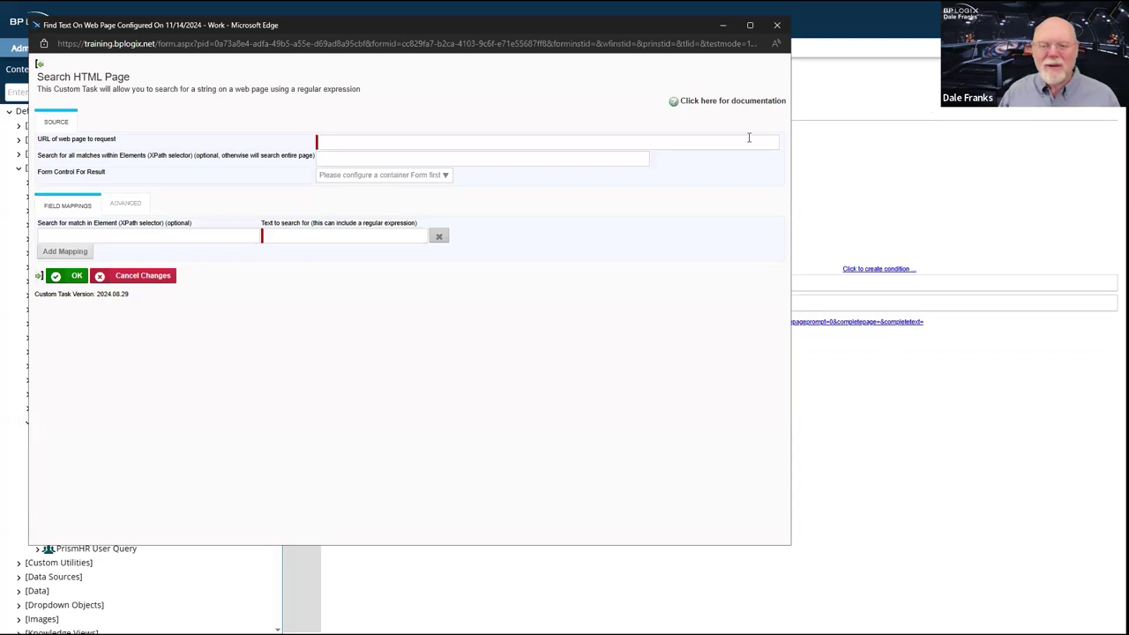
pyautogui.click(749, 140)
pyautogui.press('Escape')
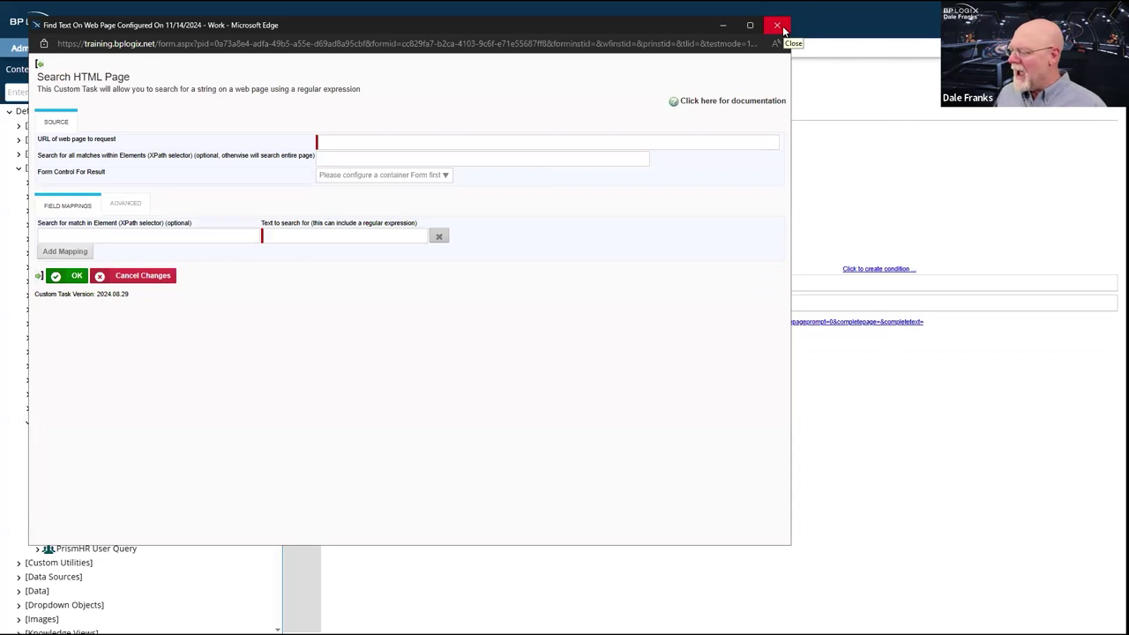
pyautogui.click(778, 26)
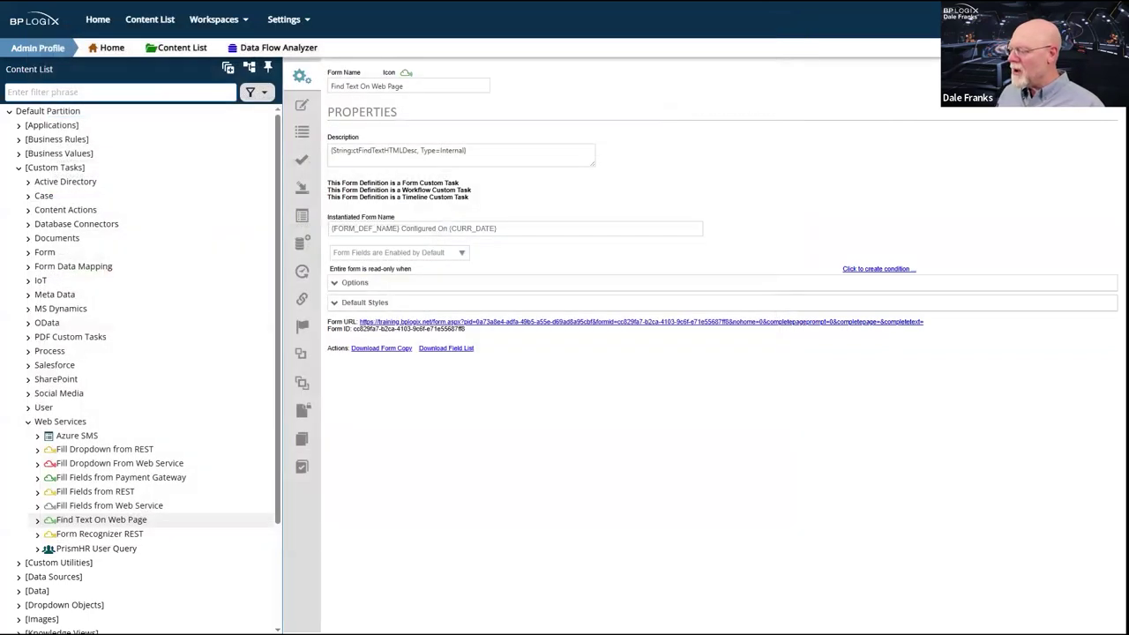